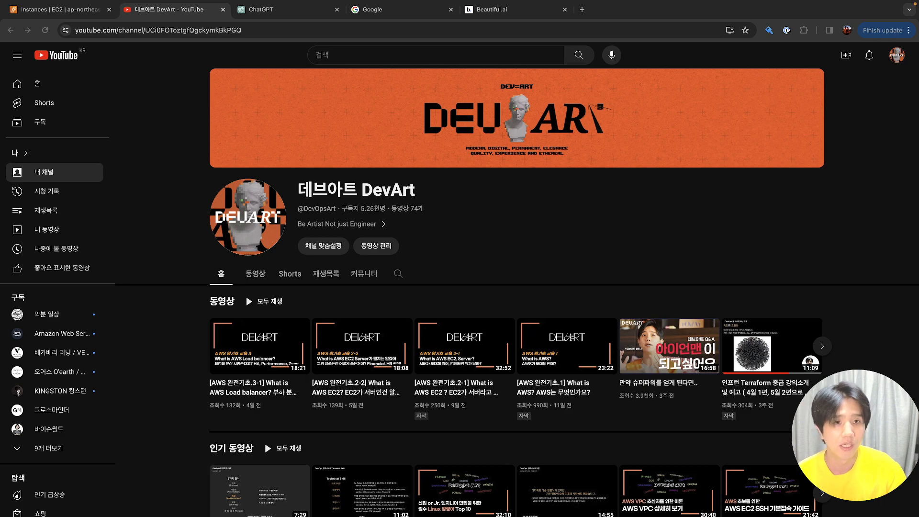
# Switch to the 'Instances | EC2' browser tab showing the stopped bastion instance
pyautogui.click(67, 12)
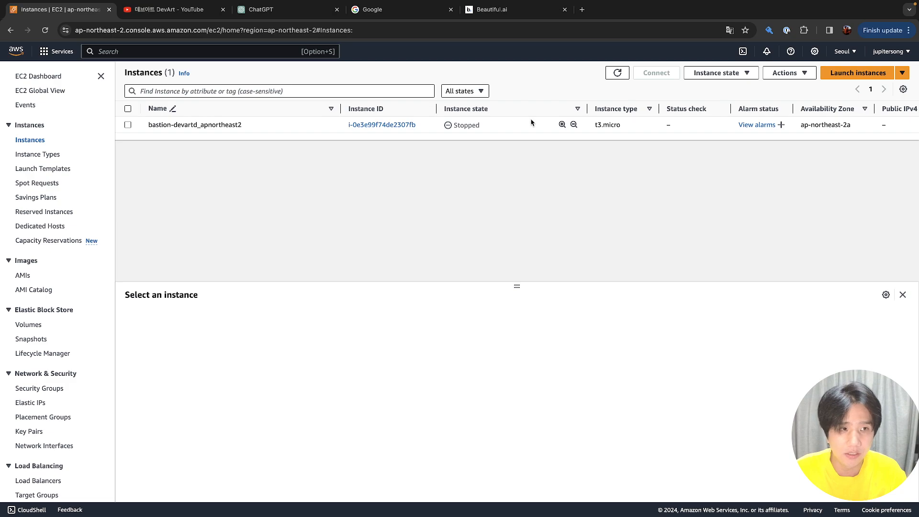
# Move from full-screen Chrome to the desktop holding the terminal windows and Slack
pyautogui.hotkey('ctrl', 'Up')
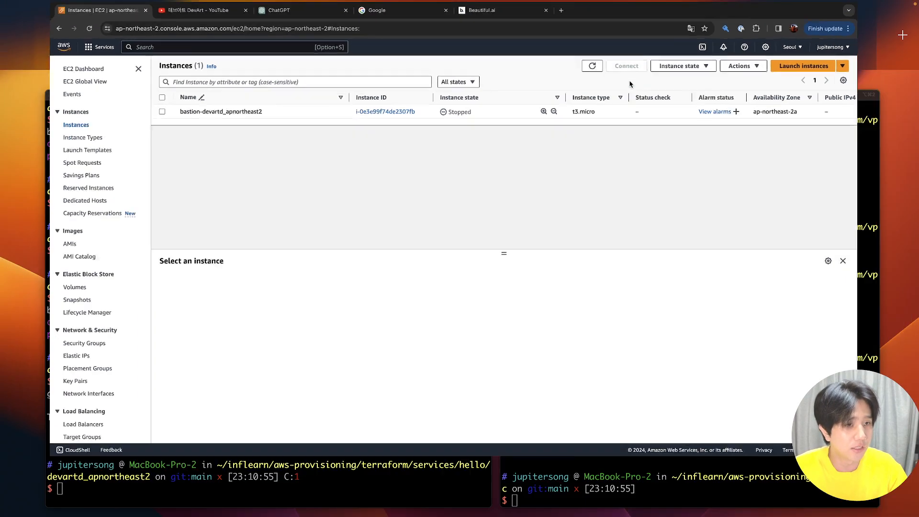
pyautogui.hotkey('ctrl', 'Up')
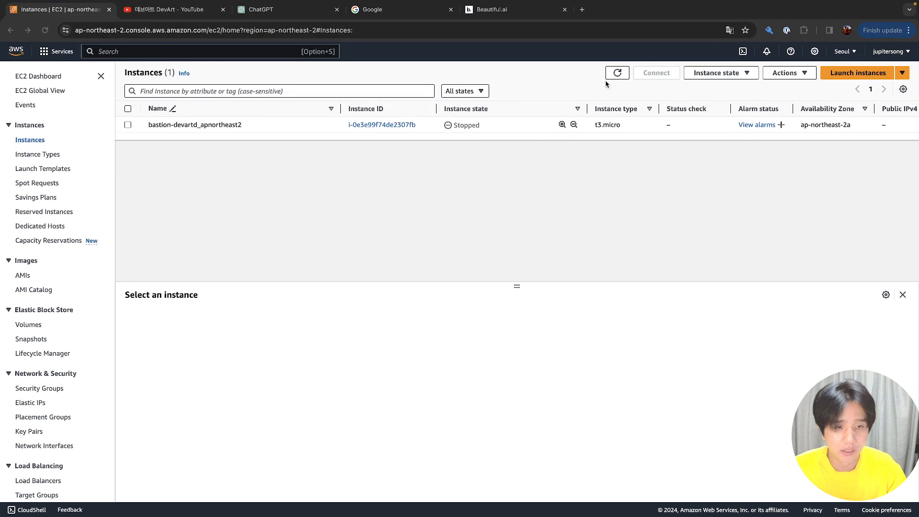
pyautogui.hotkey('ctrl', 'Left')
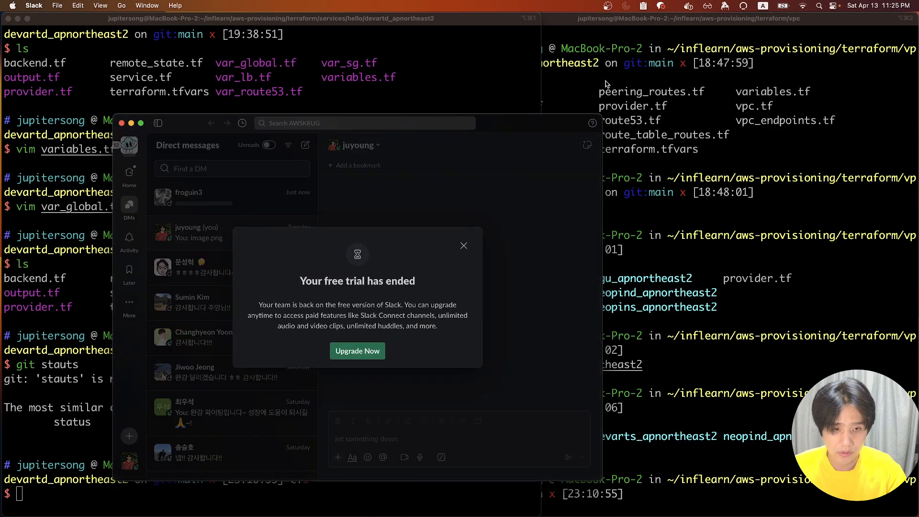
# Dismiss Slack's free-trial notice, make Slack full screen, and open the #announcement channel
pyautogui.click(464, 245)
pyautogui.click(141, 123)
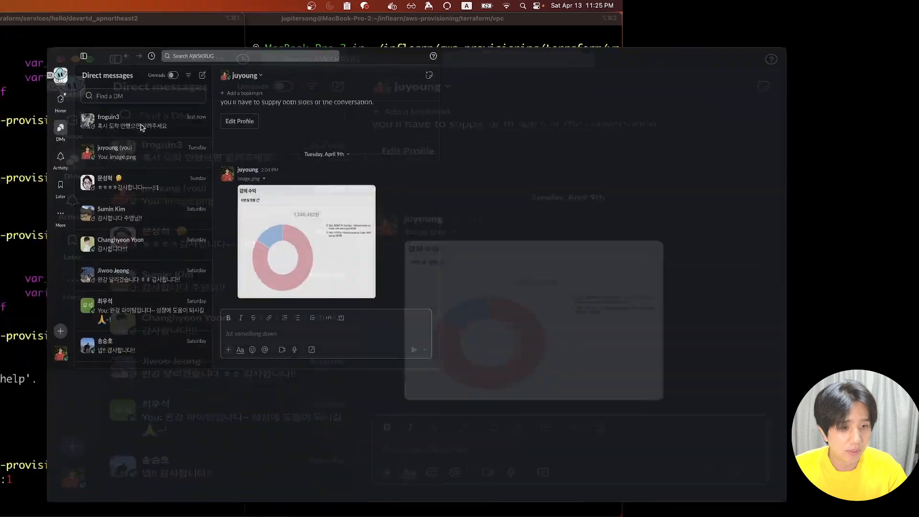
pyautogui.click(18, 70)
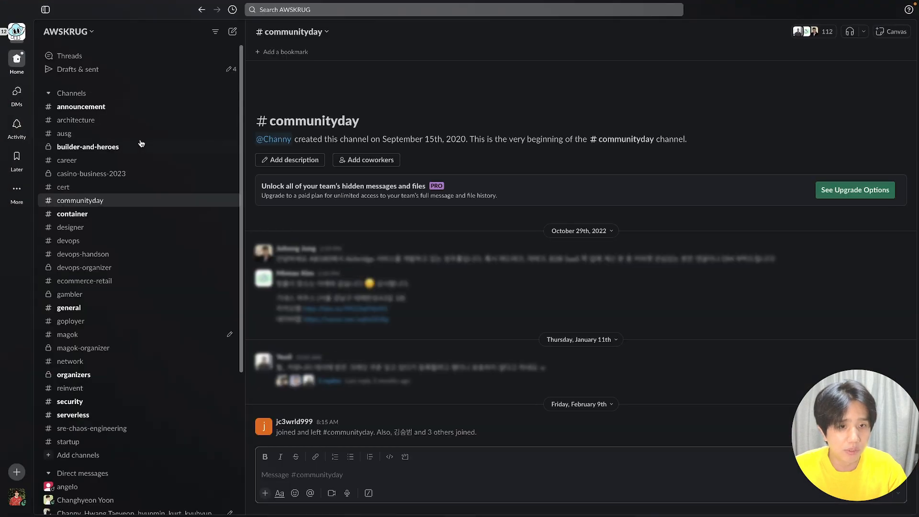
pyautogui.click(148, 108)
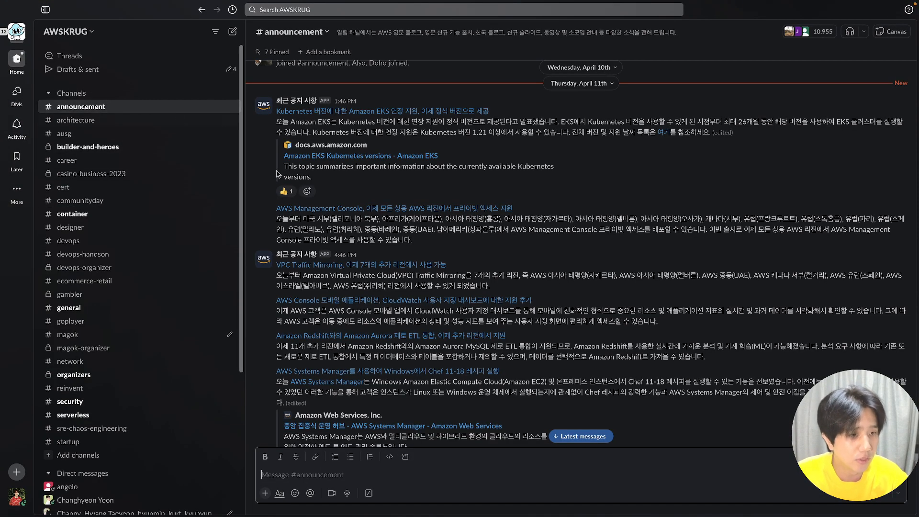
# Scroll through the early-April AWS announcement posts in #announcement
pyautogui.scroll(-5, 353, 229)
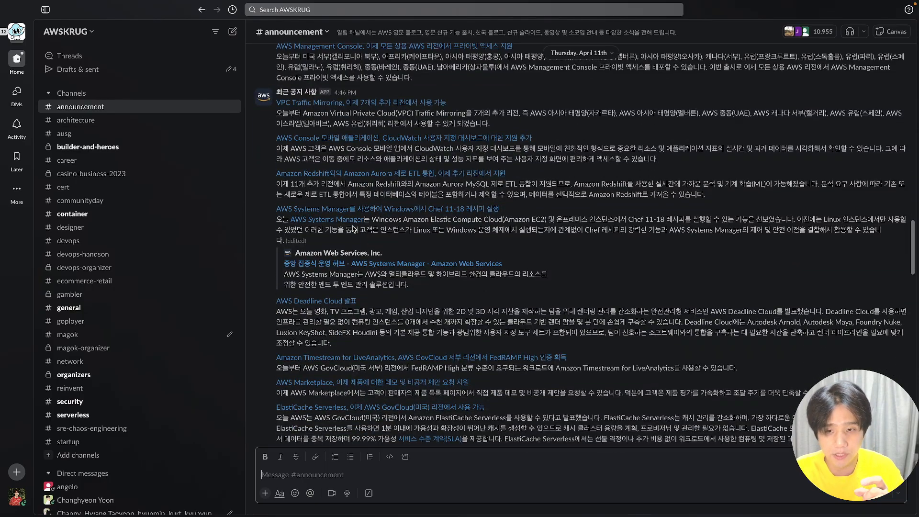
pyautogui.scroll(-10, 353, 229)
pyautogui.scroll(-10, 353, 229)
pyautogui.scroll(10, 353, 229)
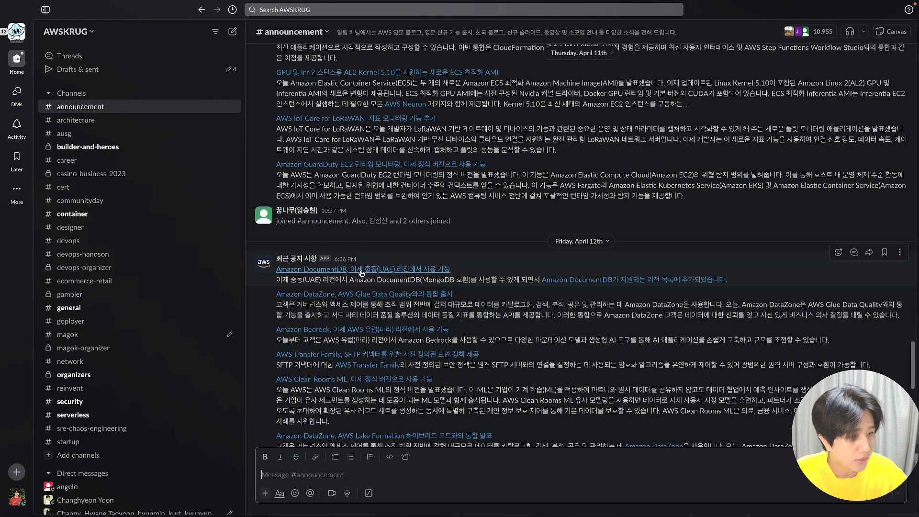
pyautogui.scroll(3, 364, 258)
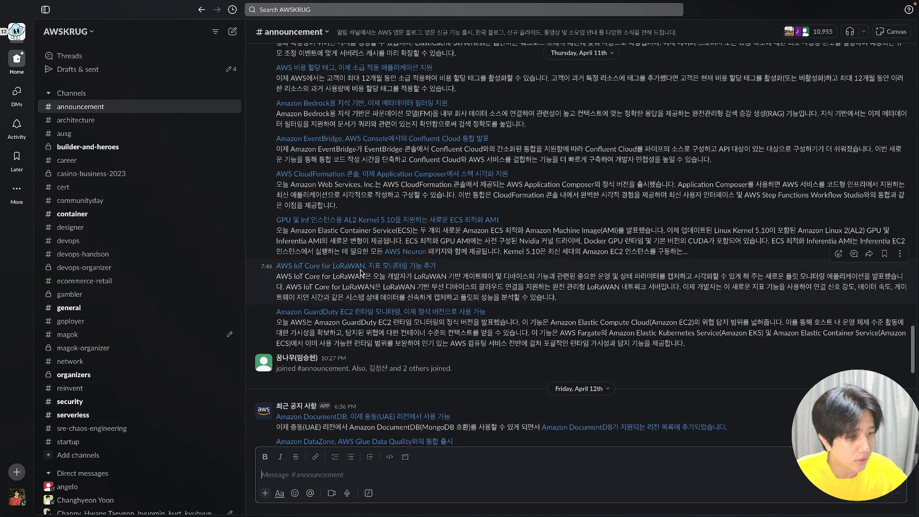
pyautogui.scroll(10, 373, 224)
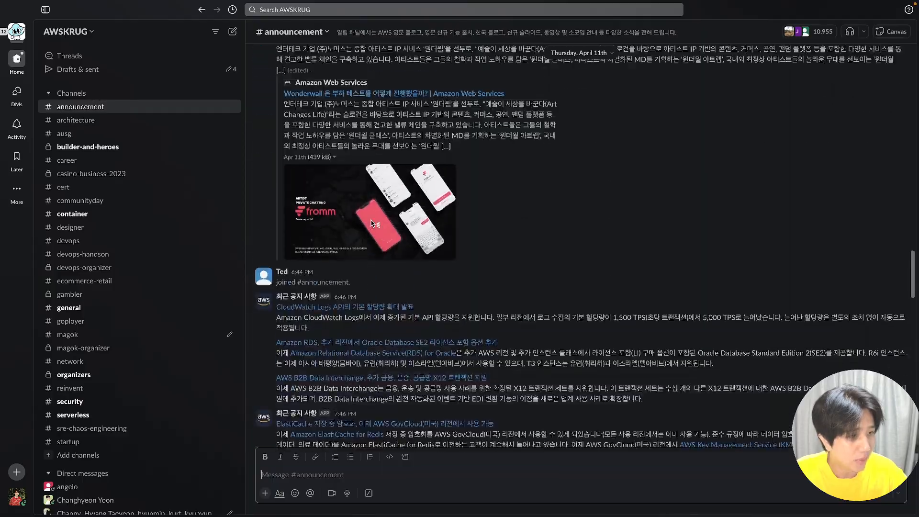
pyautogui.scroll(10, 373, 223)
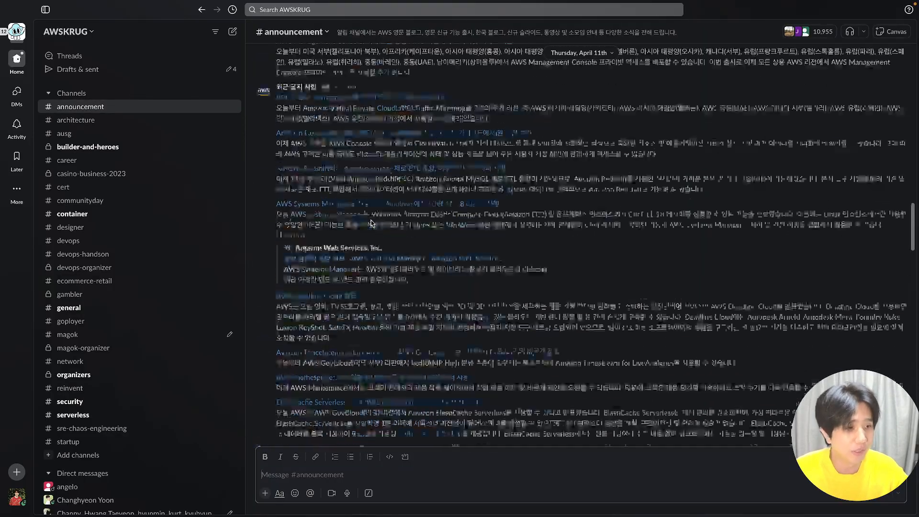
pyautogui.scroll(10, 371, 223)
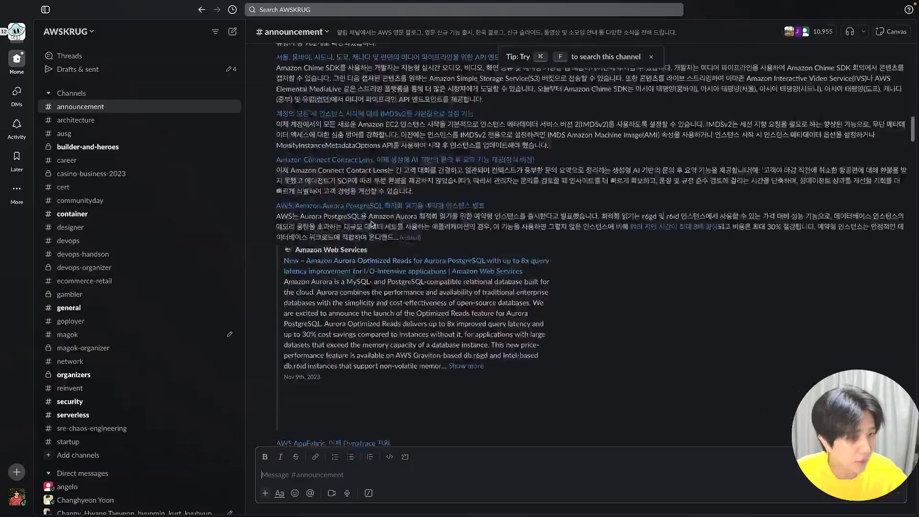
pyautogui.scroll(10, 373, 224)
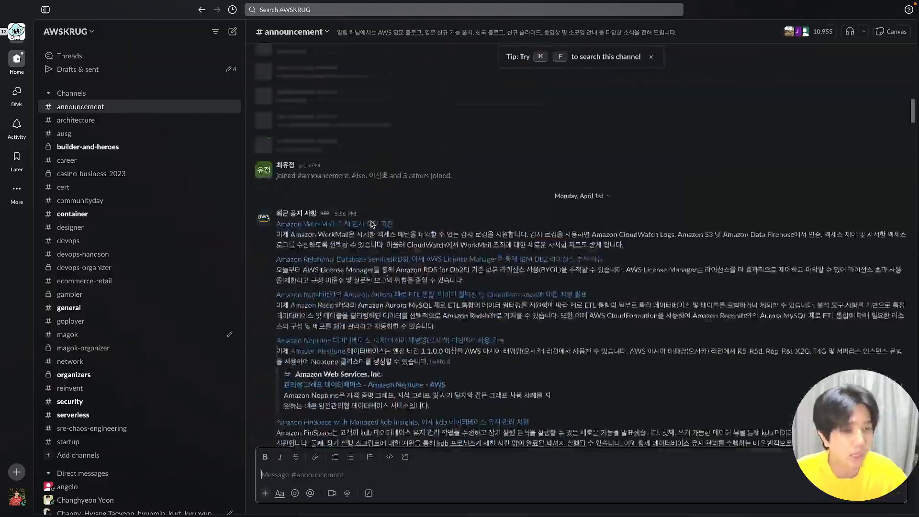
pyautogui.scroll(10, 372, 223)
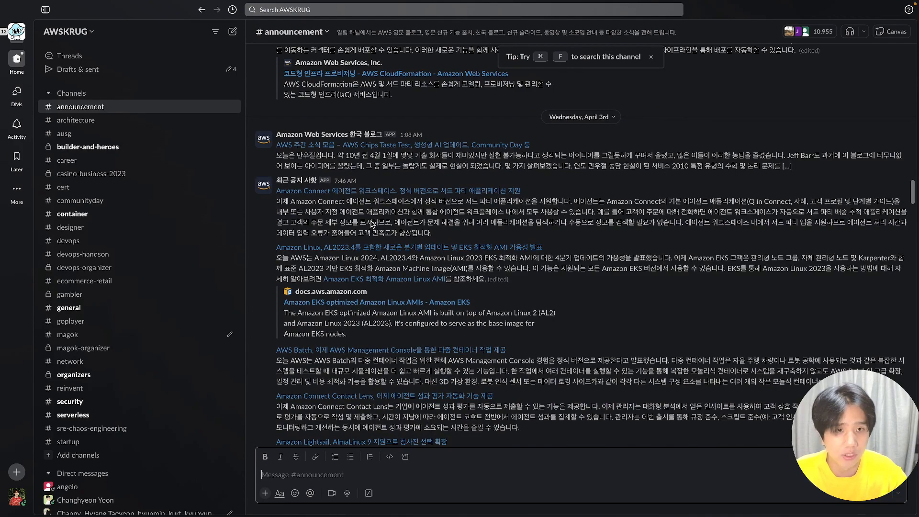
pyautogui.click(70, 32)
# Check the awskrug.slack.com workspace address, then return to the browser's EC2 Instances list
pyautogui.click(70, 32)
pyautogui.click(70, 31)
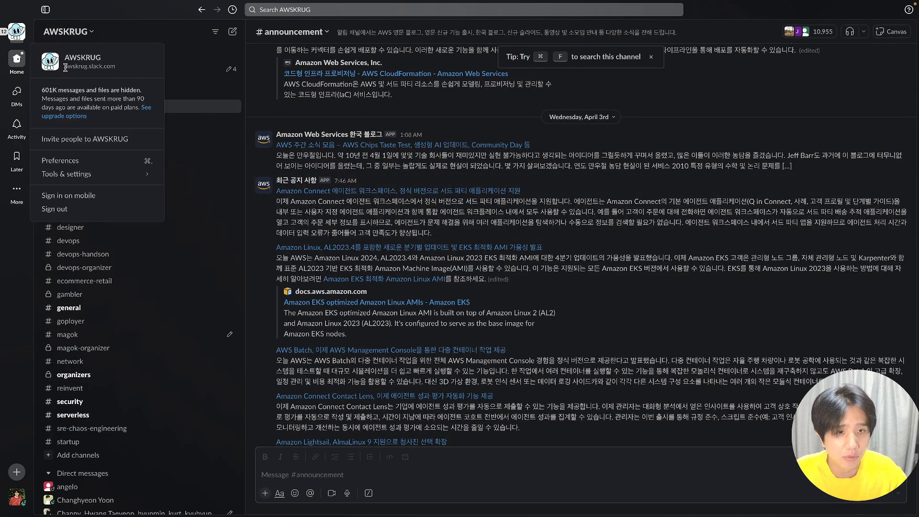
pyautogui.moveTo(65, 66); pyautogui.dragTo(118, 67)
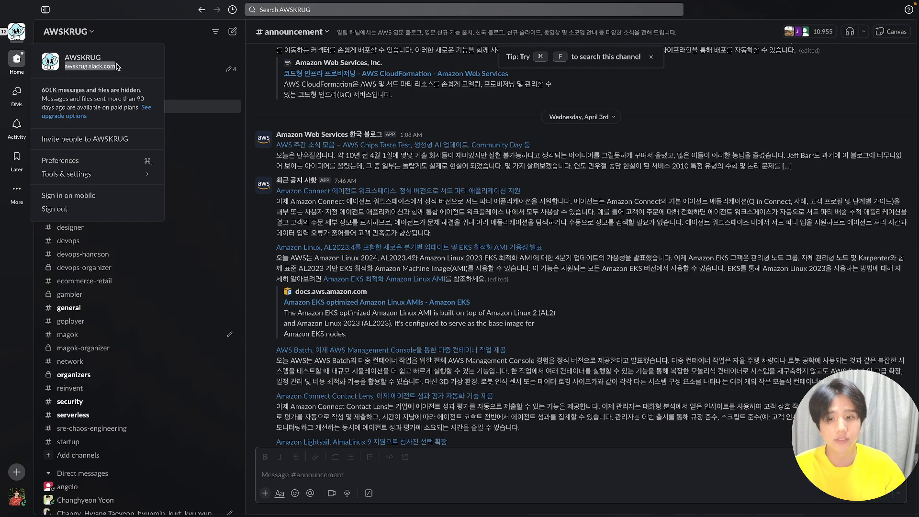
pyautogui.click(118, 67)
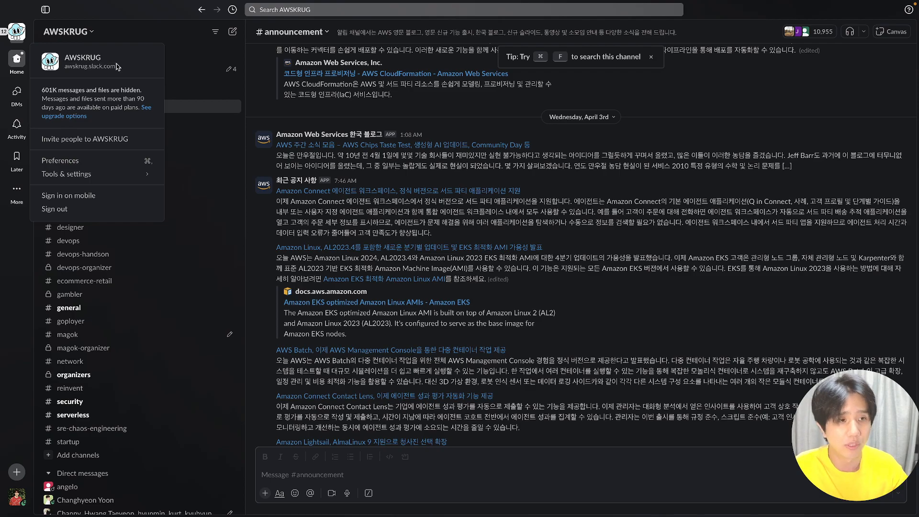
pyautogui.hotkey('ctrl', 'Up')
pyautogui.click(369, 28)
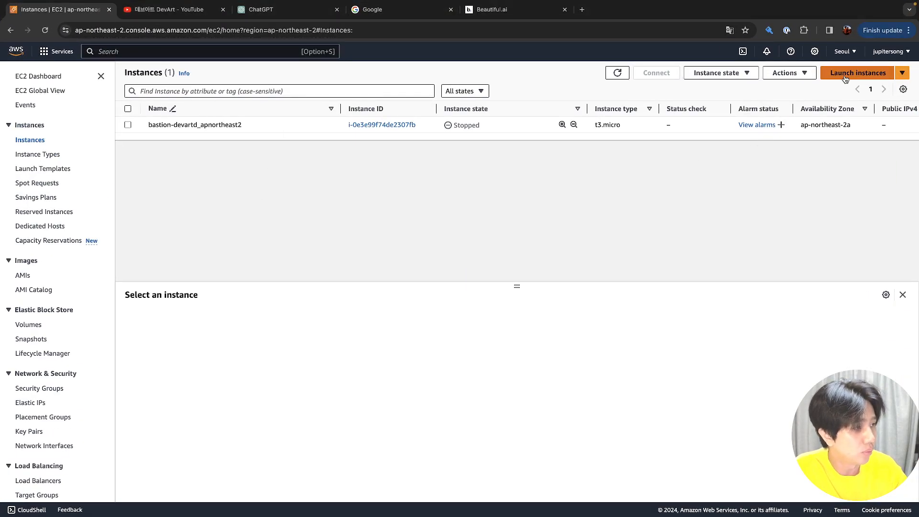
# Go to the EC2 Dashboard and start launching a new instance
pyautogui.click(49, 76)
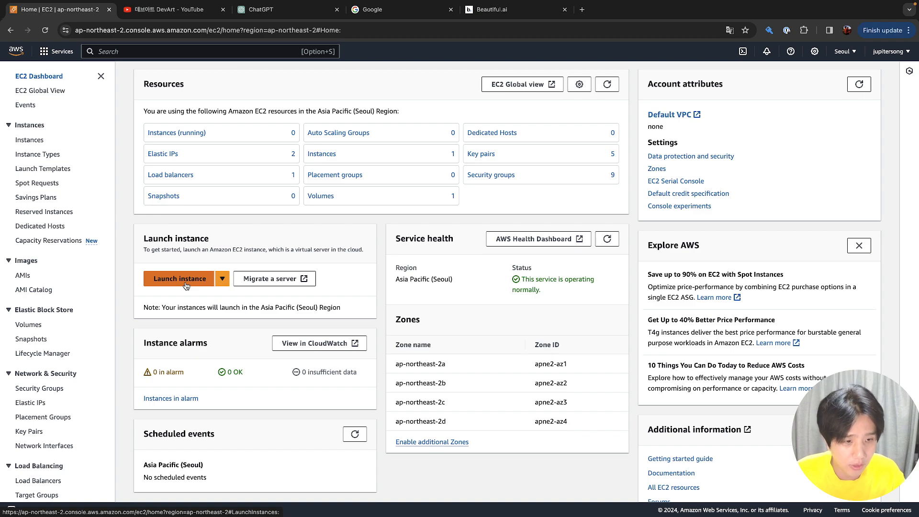
pyautogui.click(186, 283)
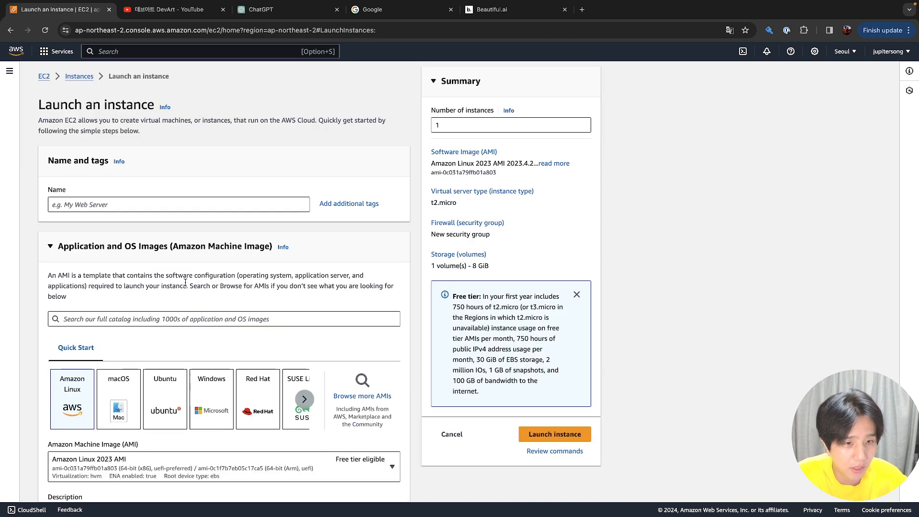
# Name the new instance 'explain-ec2-configuration'
pyautogui.click(180, 199)
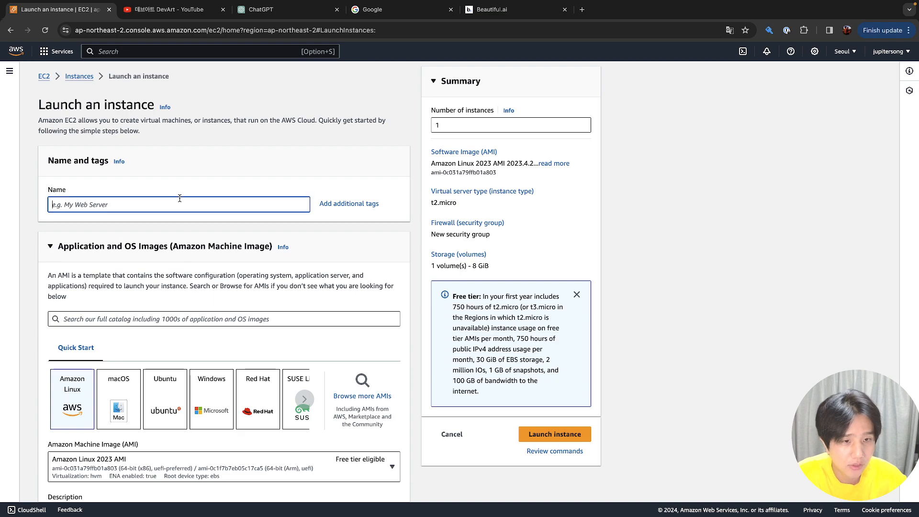
pyautogui.write('exp')
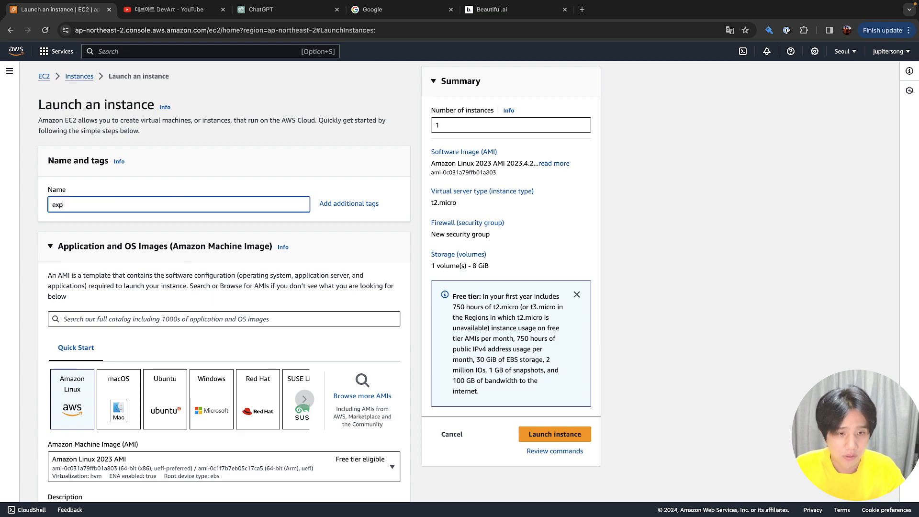
pyautogui.write('lain-ec2-configuration')
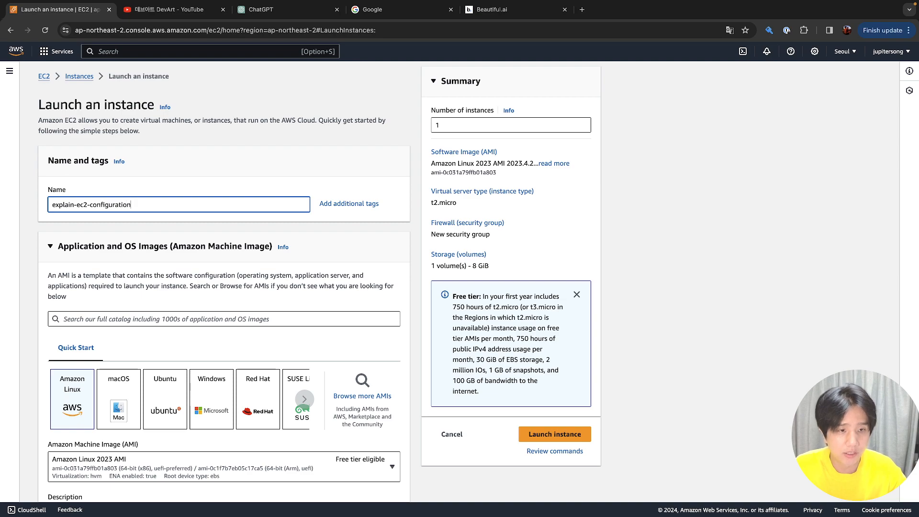
pyautogui.scroll(-2, 127, 256)
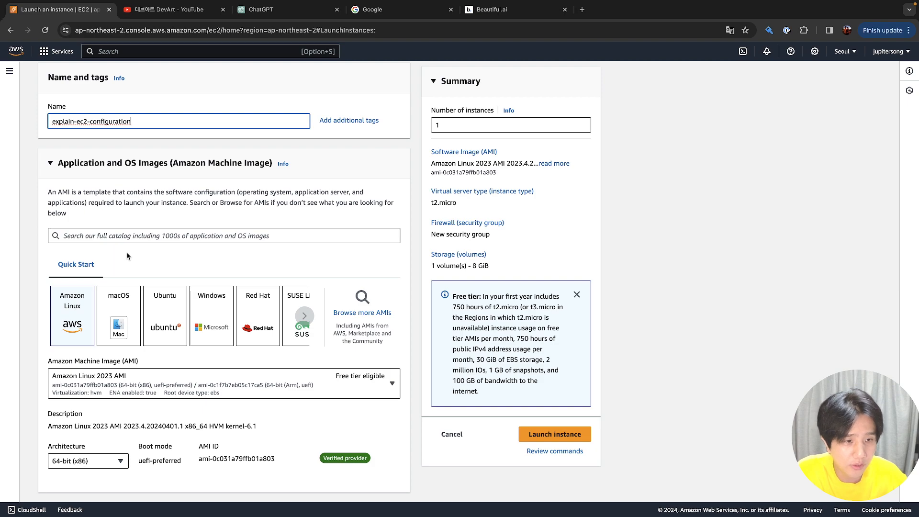
# Search the image catalog for a CentOS image
pyautogui.click(134, 237)
pyautogui.write('dentos')
pyautogui.press('Return')
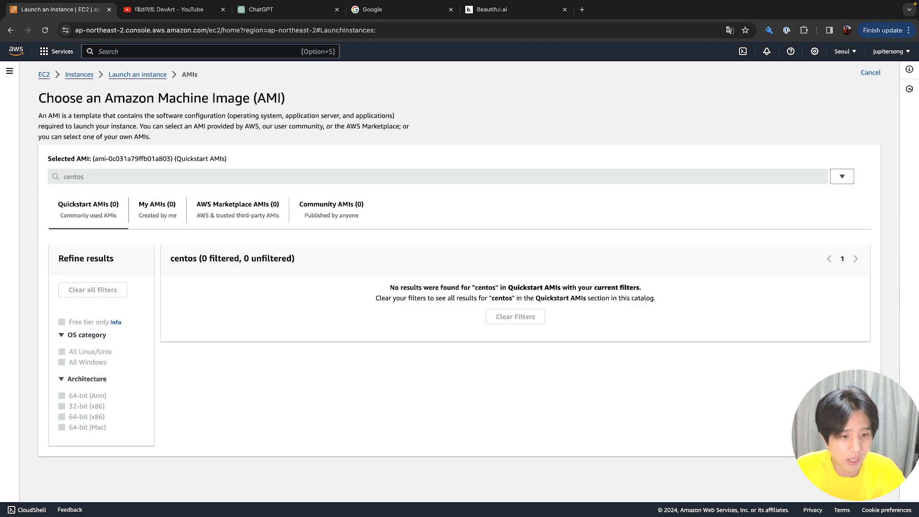
pyautogui.doubleClick(128, 180)
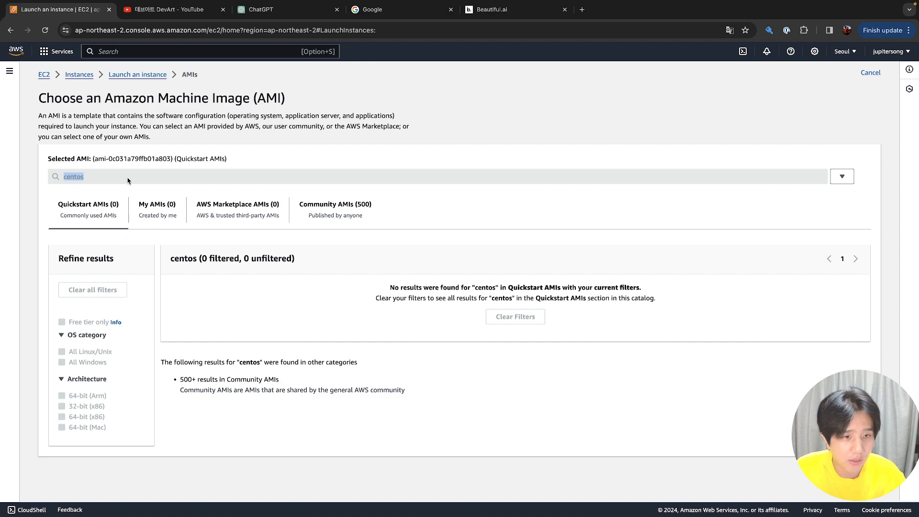
pyautogui.click(133, 76)
# Search the image catalog for 'amazon' and browse the results
pyautogui.click(98, 200)
pyautogui.doubleClick(98, 200)
pyautogui.write('amazon')
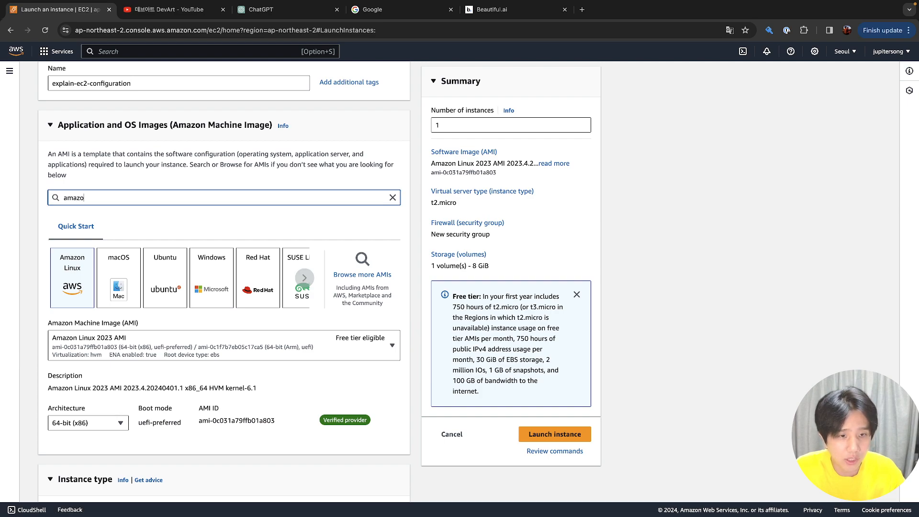
pyautogui.press('Return')
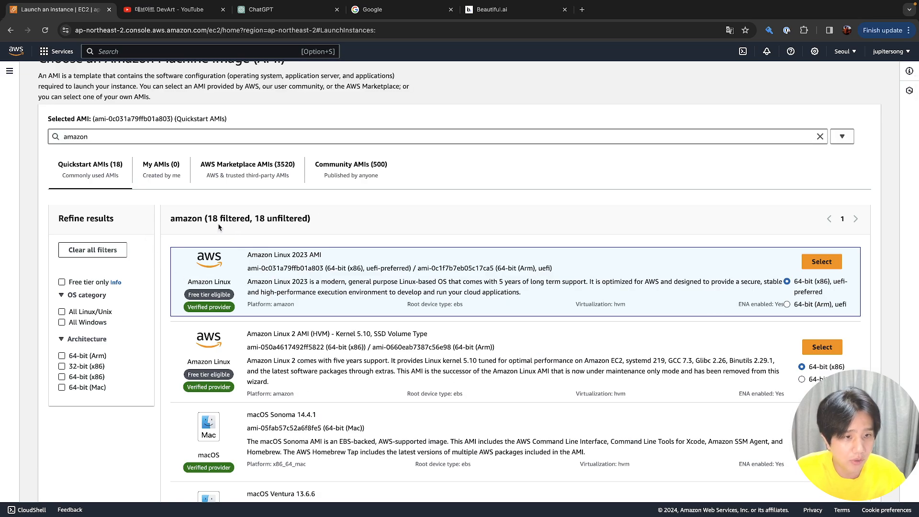
pyautogui.scroll(-5, 275, 220)
pyautogui.scroll(-10, 275, 220)
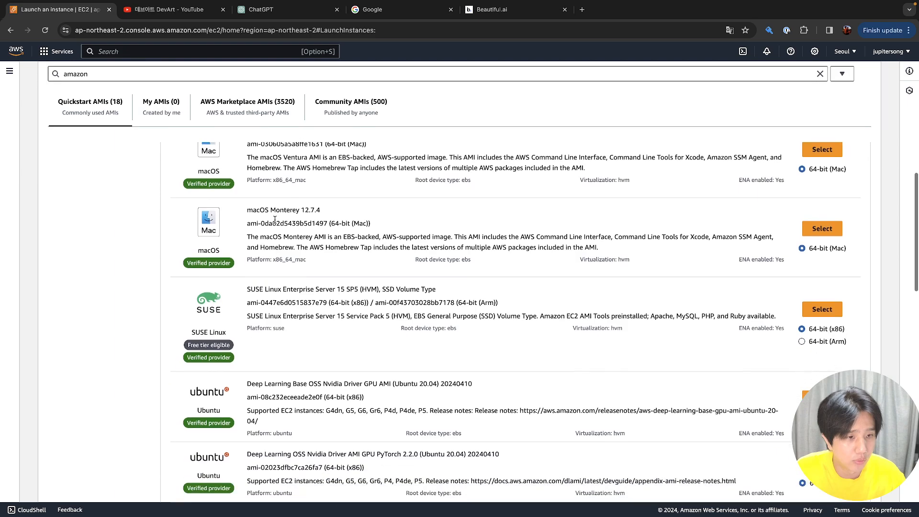
pyautogui.scroll(15, 275, 223)
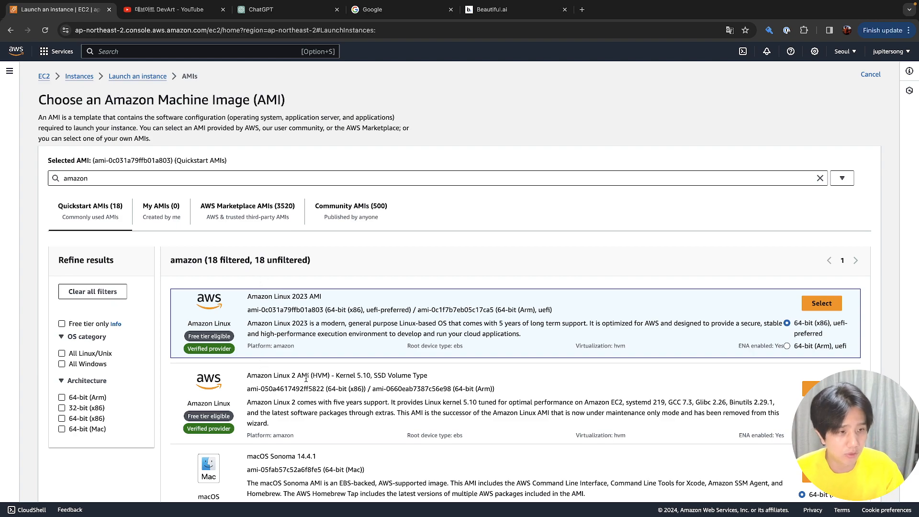
# Browse the AWS Marketplace results, then the 500 Community AMIs for 'amazon'
pyautogui.click(282, 215)
pyautogui.scroll(-1, 268, 201)
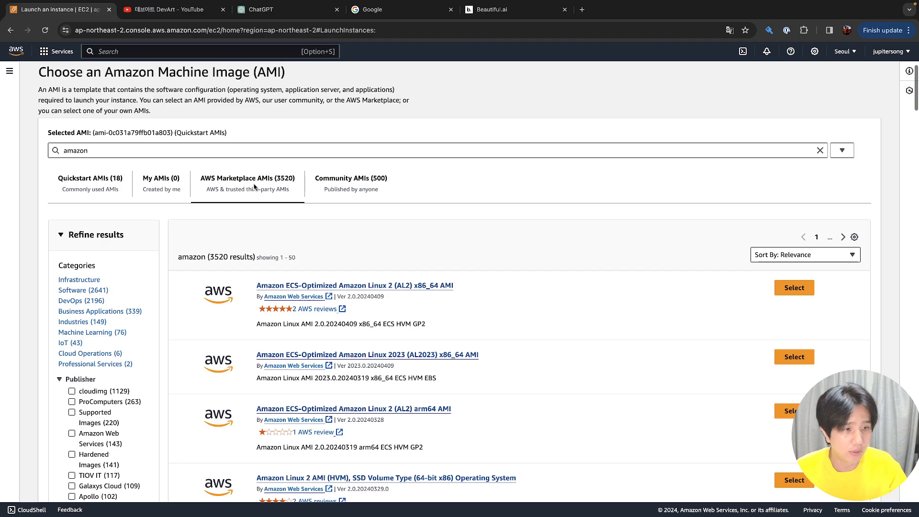
pyautogui.click(349, 189)
pyautogui.scroll(-5, 359, 205)
pyautogui.scroll(-10, 360, 205)
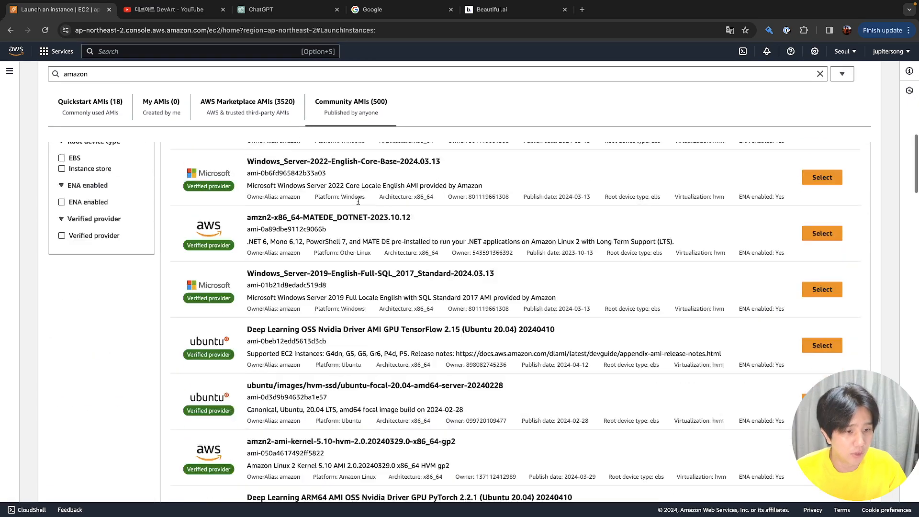
pyautogui.scroll(1, 358, 204)
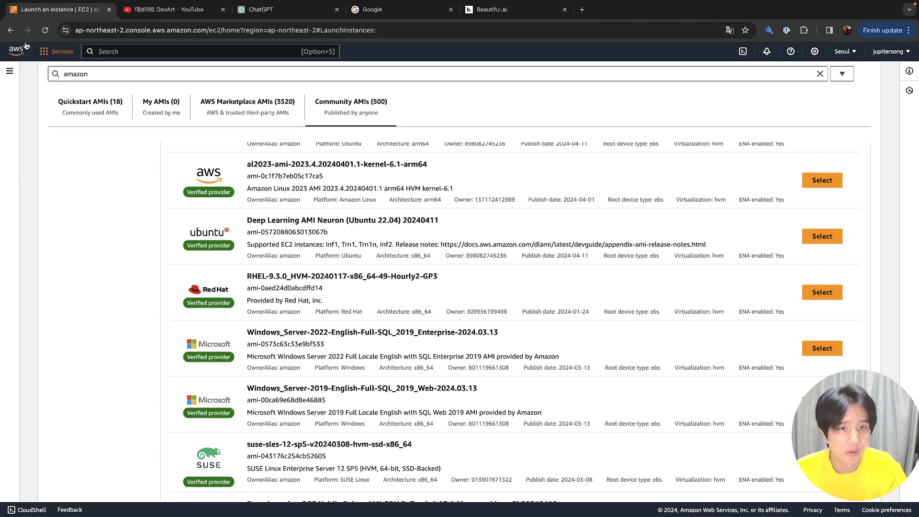
# Go back to the EC2 Dashboard and start a fresh instance launch, down to the AMI section
pyautogui.click(10, 31)
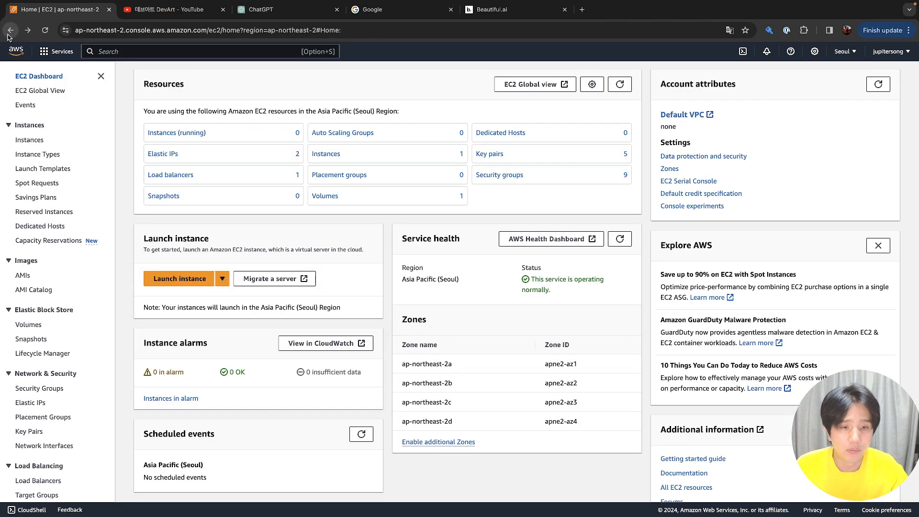
pyautogui.click(169, 285)
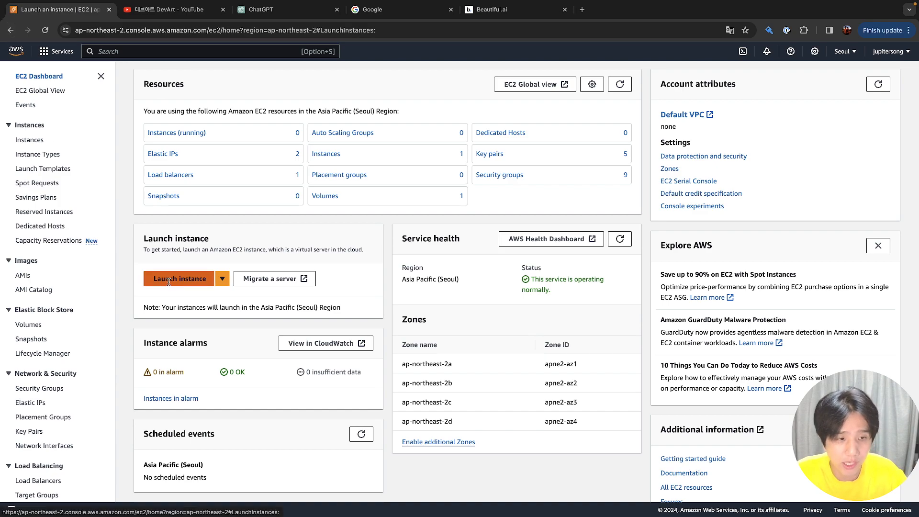
pyautogui.scroll(-3, 168, 282)
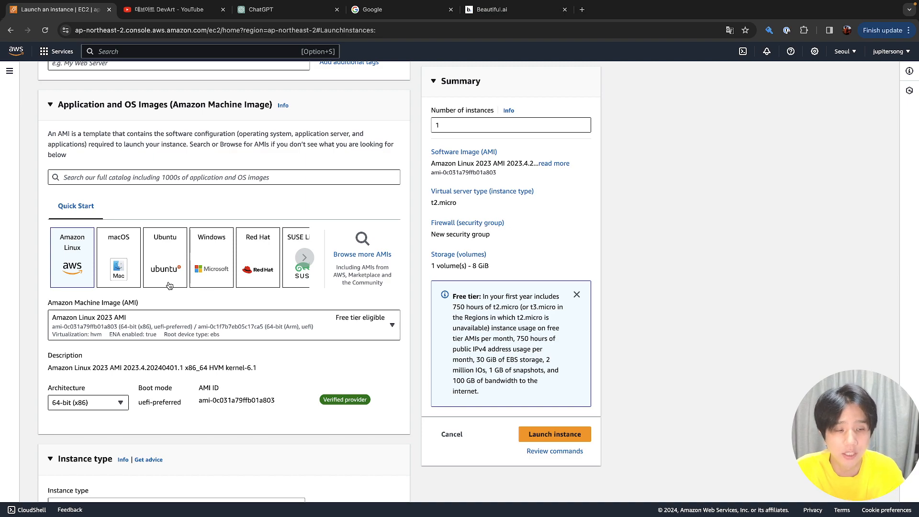
# Pick the Ubuntu image and browse its AMI list, keeping Ubuntu Server 22.04 LTS
pyautogui.click(168, 278)
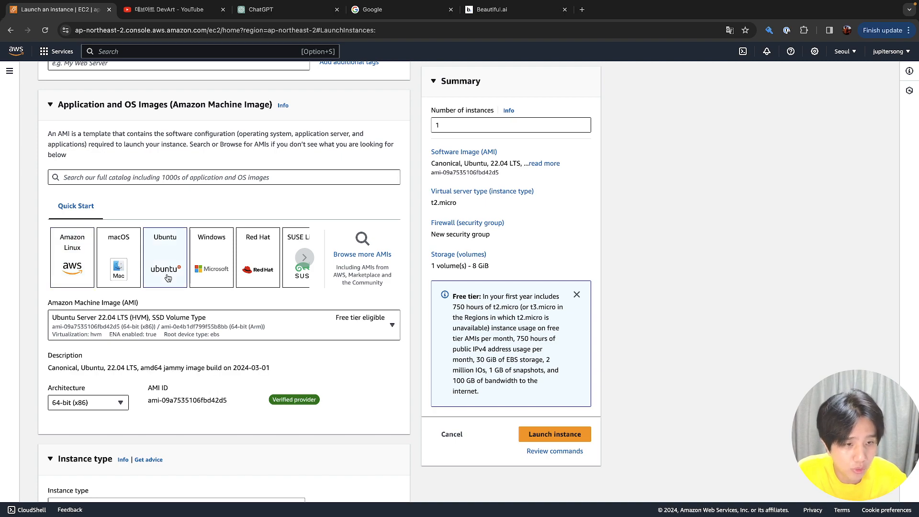
pyautogui.click(165, 327)
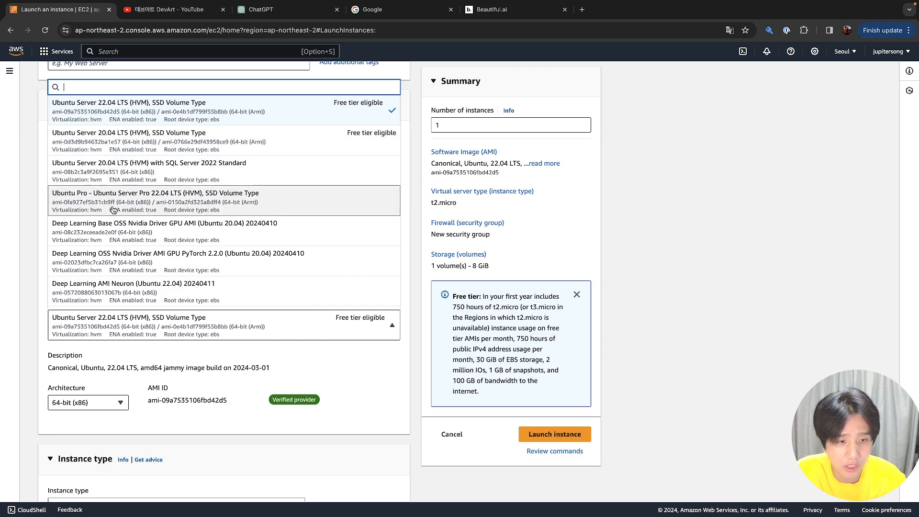
pyautogui.scroll(-3, 113, 210)
pyautogui.scroll(8, 113, 215)
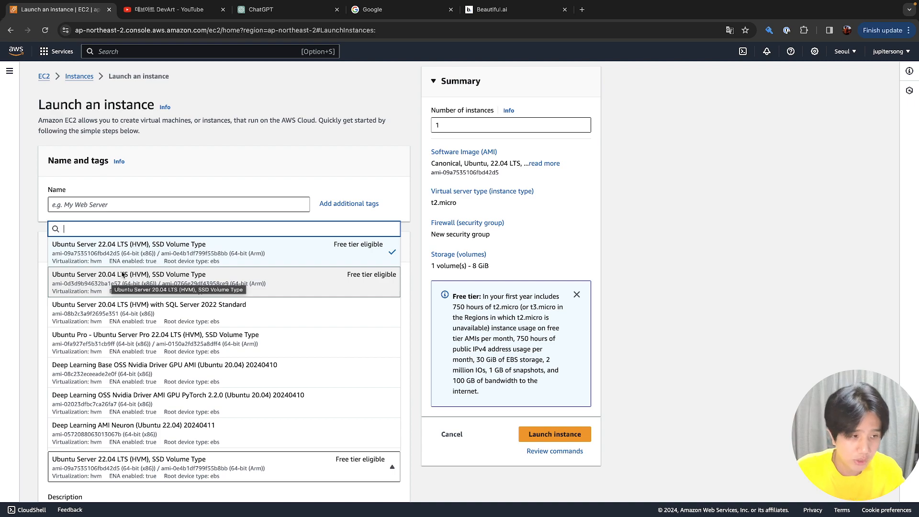
pyautogui.click(193, 183)
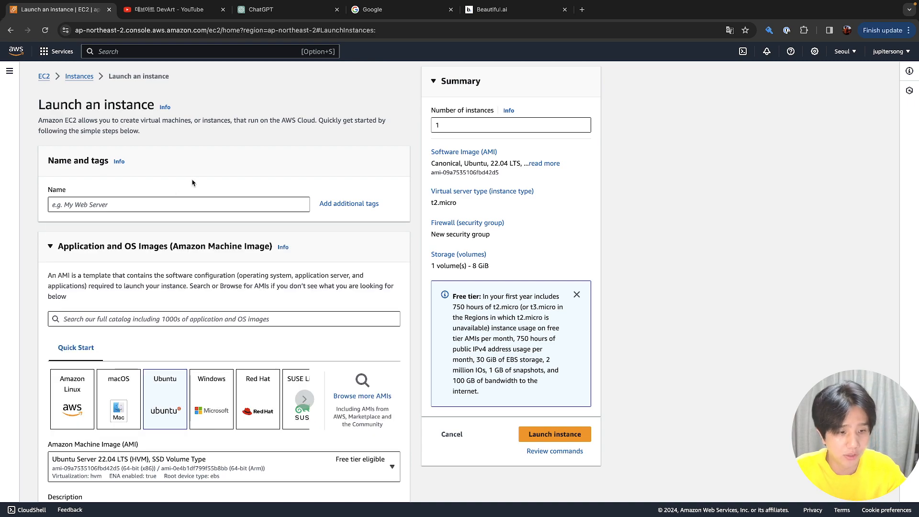
# Choose Red Hat as the image, cancelling an attempted switch to Windows
pyautogui.click(250, 388)
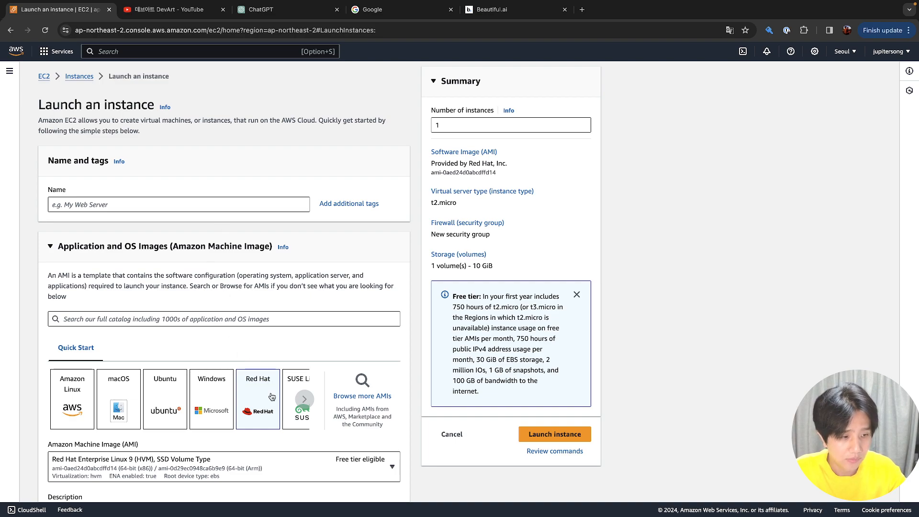
pyautogui.click(211, 397)
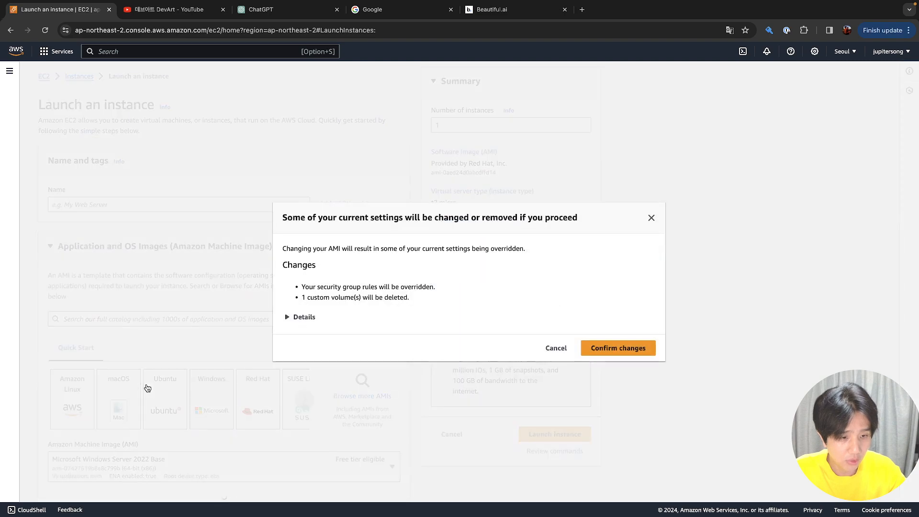
pyautogui.click(318, 390)
# Browse the list of Red Hat AMIs, keeping Red Hat Enterprise Linux 9
pyautogui.scroll(-1, 327, 401)
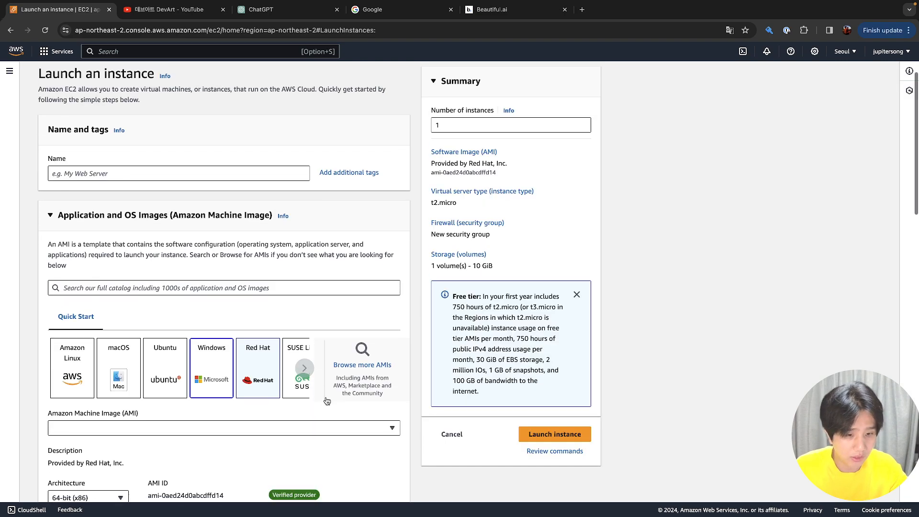
pyautogui.scroll(-2, 327, 401)
pyautogui.click(258, 369)
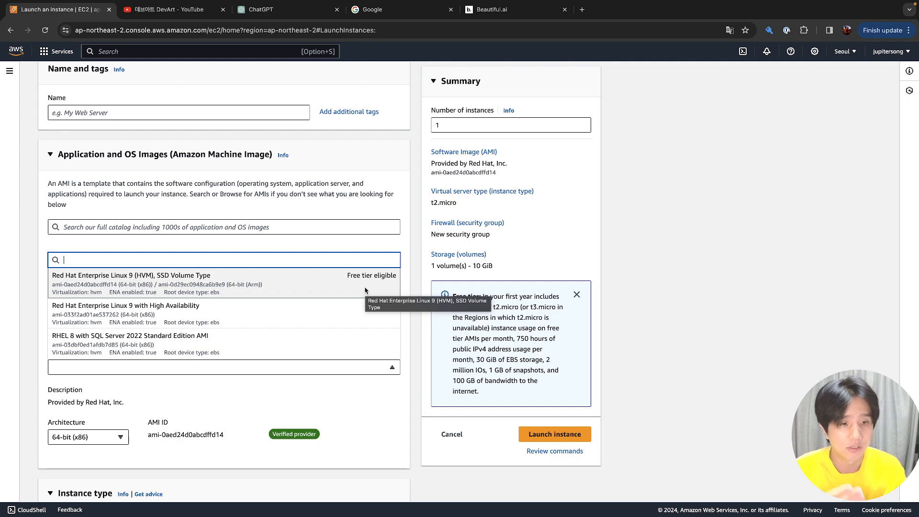
pyautogui.click(295, 246)
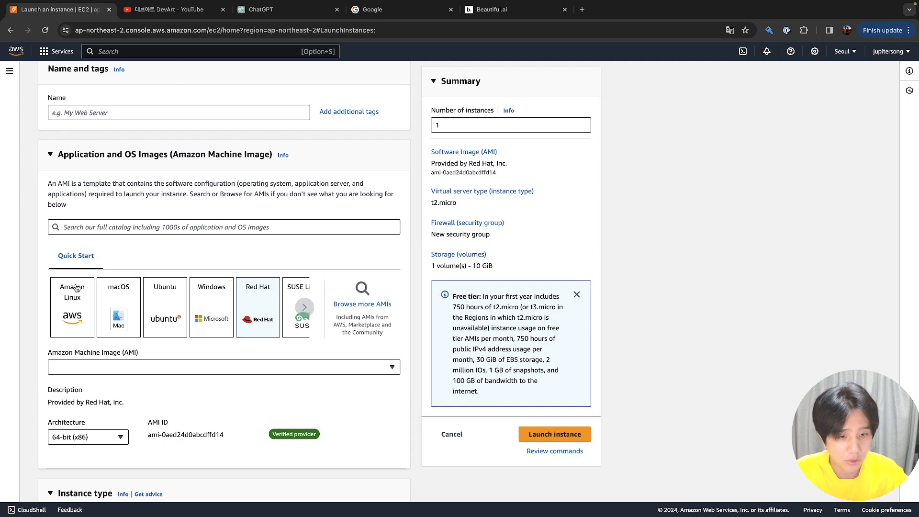
# Switch the launch image to Amazon Linux and confirm the settings changes
pyautogui.click(77, 288)
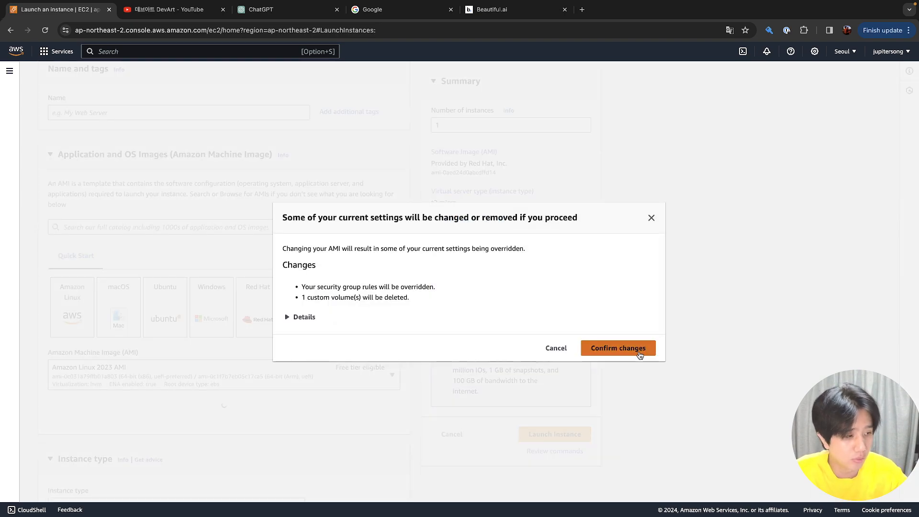
pyautogui.click(641, 355)
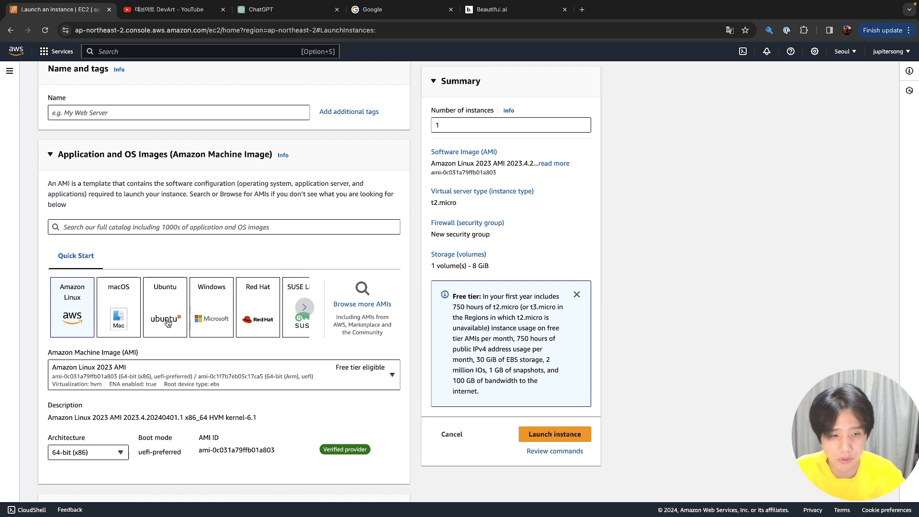
# Compare the macOS and Windows images, then return to Amazon Linux 2023 and list its AMIs
pyautogui.click(101, 315)
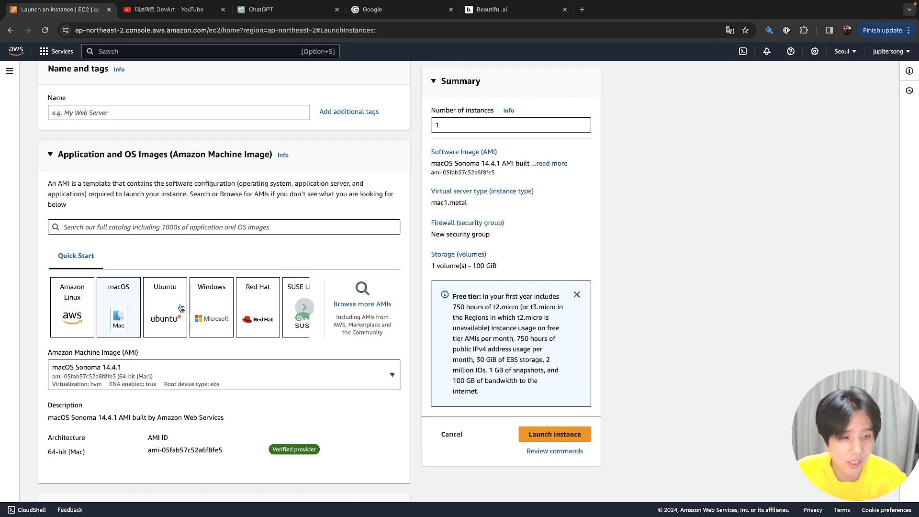
pyautogui.click(227, 307)
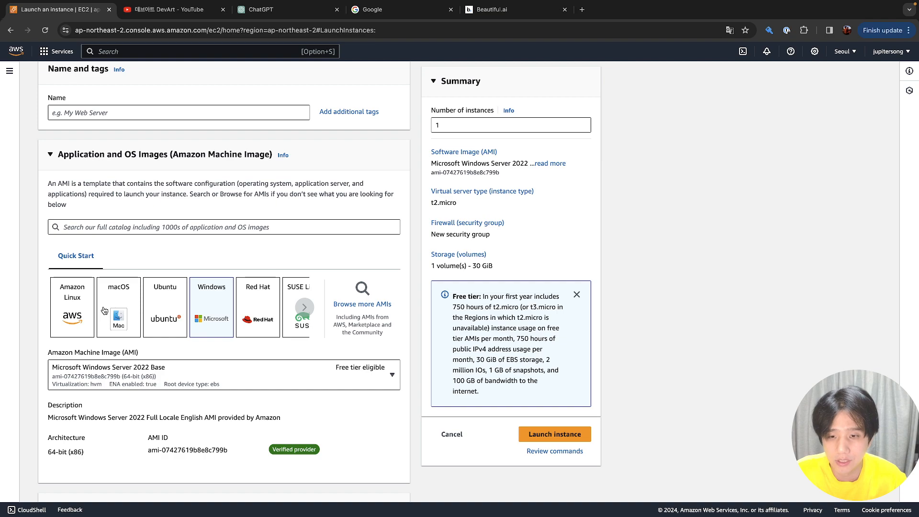
pyautogui.click(104, 312)
pyautogui.click(213, 311)
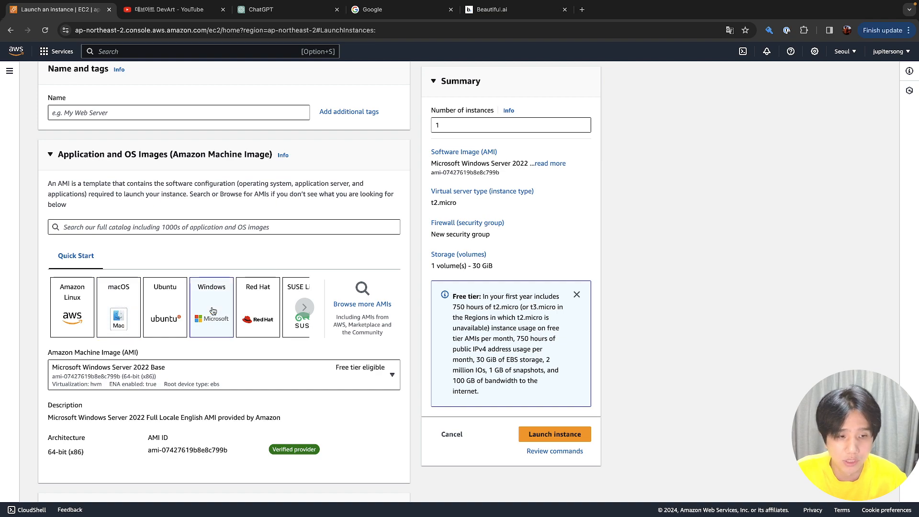
pyautogui.click(120, 308)
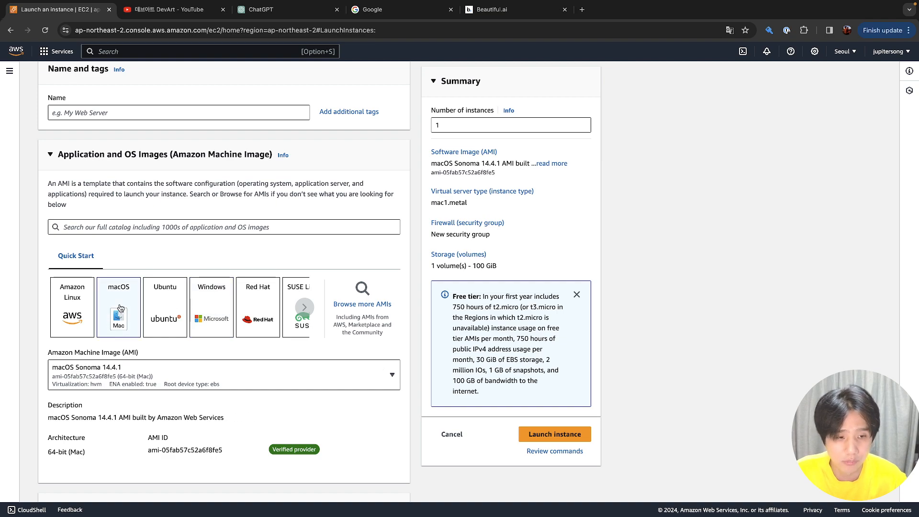
pyautogui.click(222, 302)
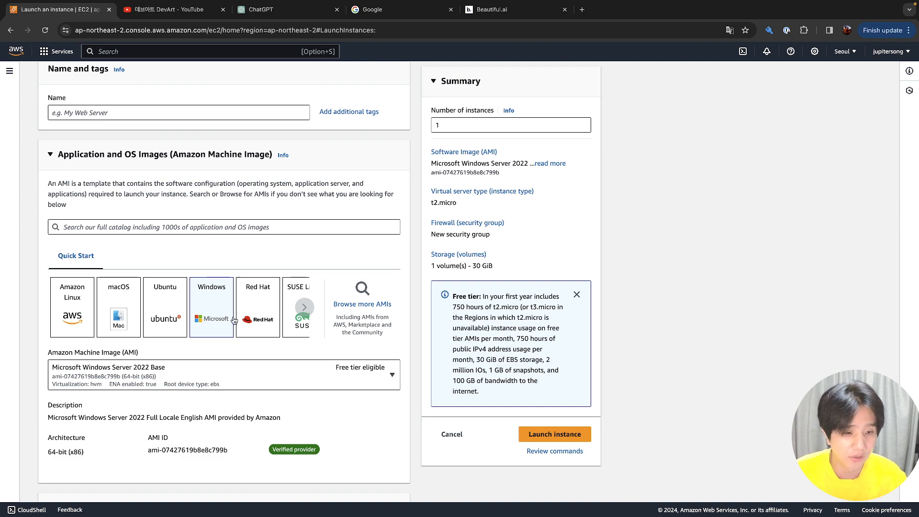
pyautogui.click(79, 305)
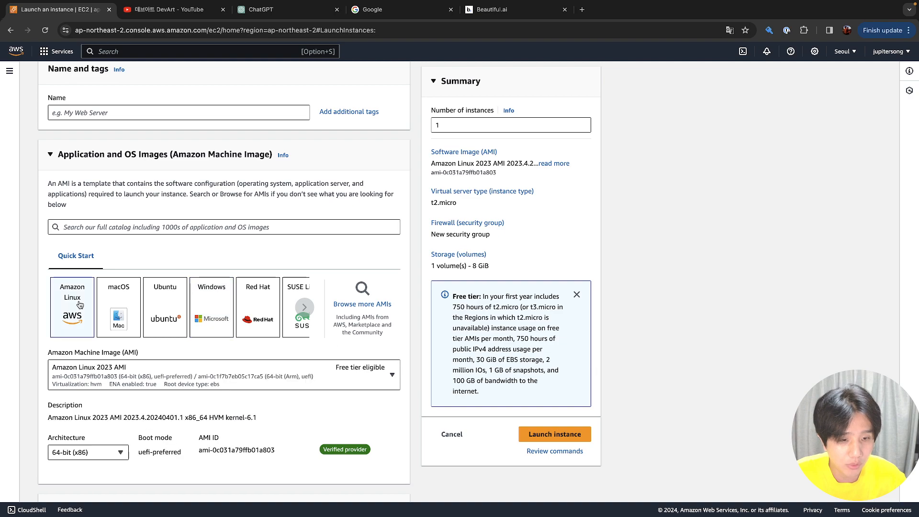
pyautogui.click(124, 387)
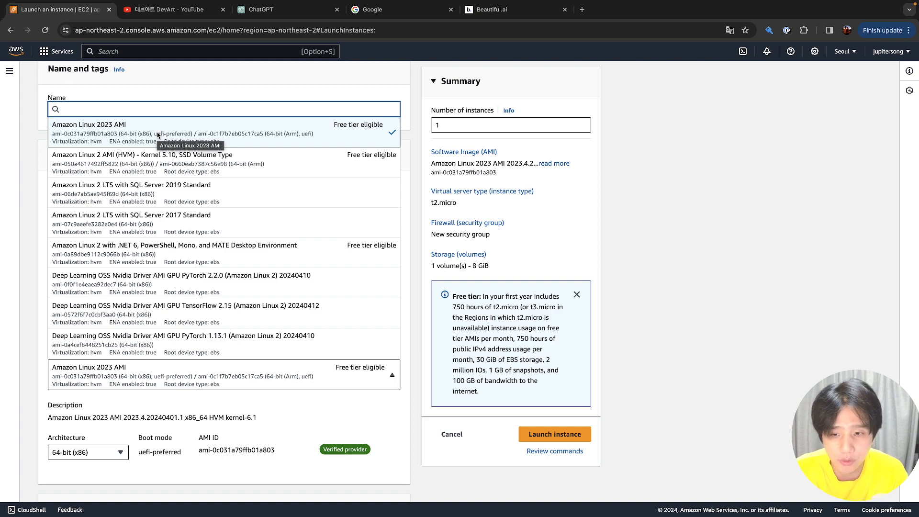
# Choose Amazon Linux 2 AMI (HVM) - Kernel 5.10 on 64-bit (x86), then move to ChatGPT
pyautogui.click(155, 163)
pyautogui.scroll(-5, 183, 225)
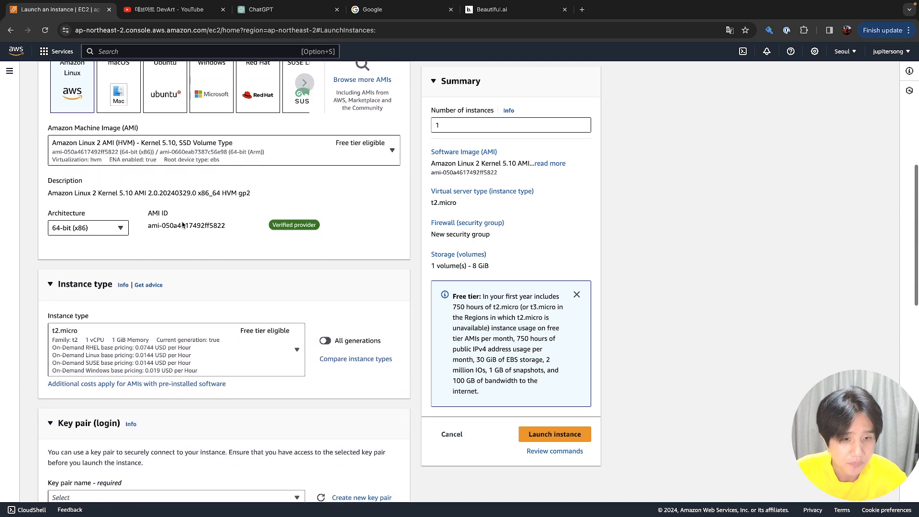
pyautogui.click(123, 232)
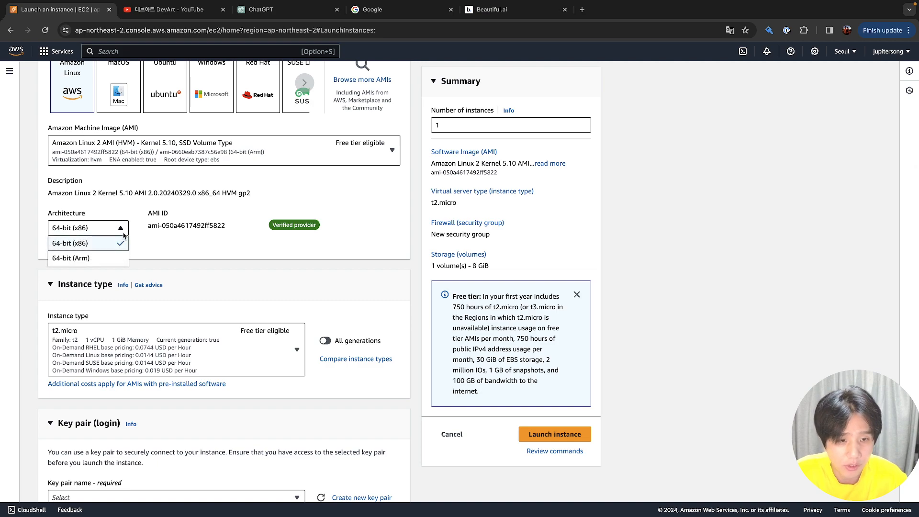
pyautogui.click(114, 245)
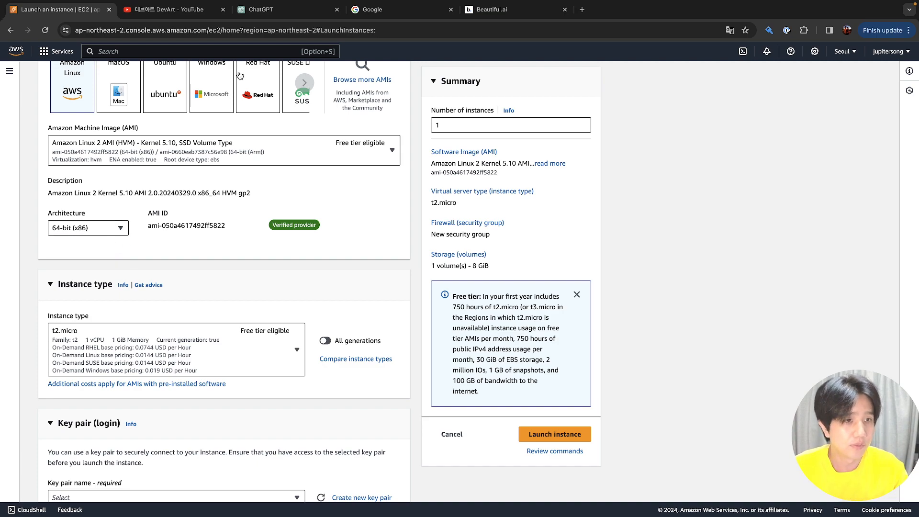
pyautogui.click(281, 17)
# Ask ChatGPT in Korean what the x86 64 and ARM64 CPU architectures are, then return to EC2
pyautogui.click(400, 437)
pyautogui.write('a')
pyautogui.press('BackSpace')
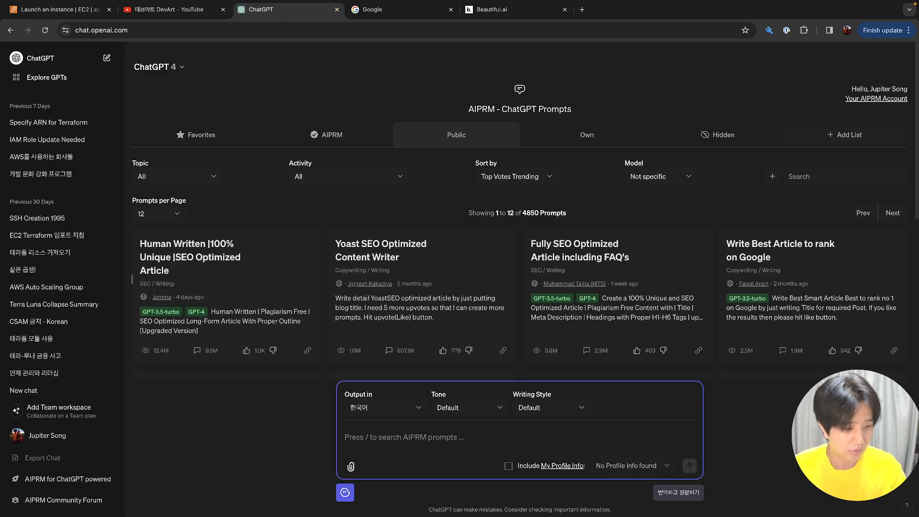
pyautogui.write('CPU')
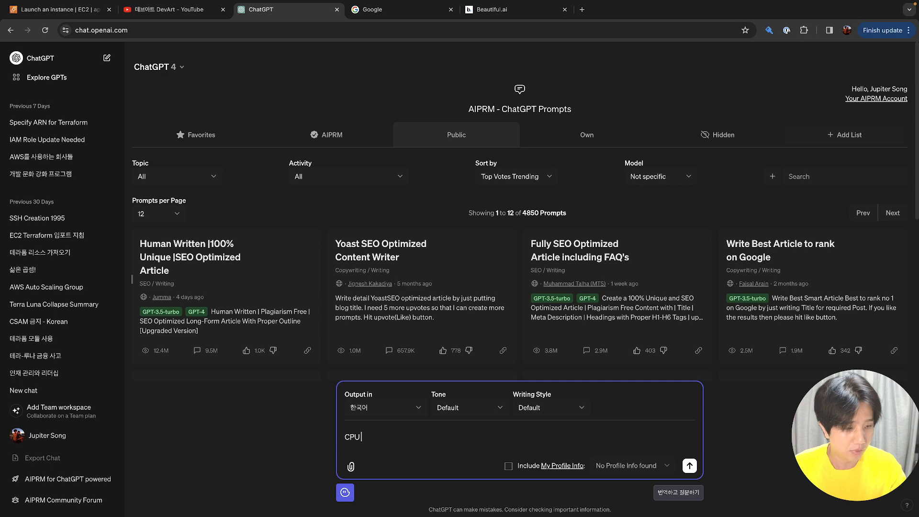
pyautogui.write(' Architecture 인')
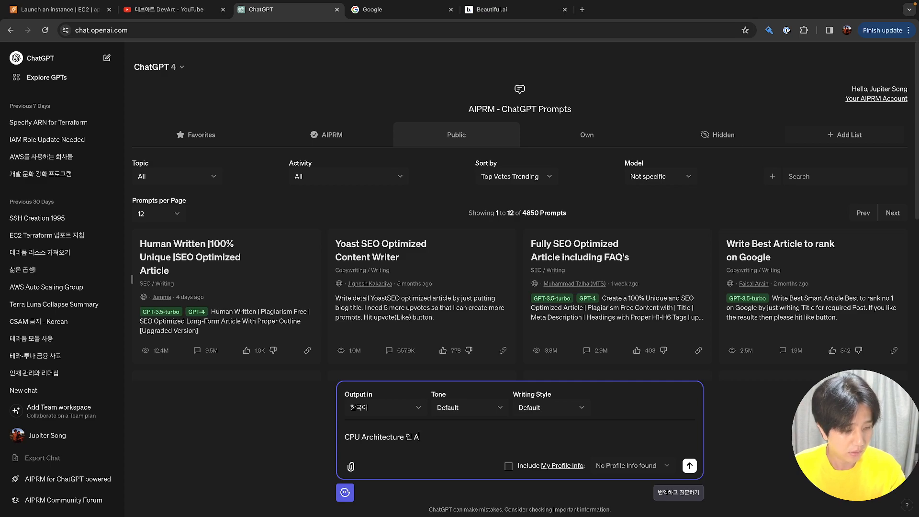
pyautogui.write(' x86')
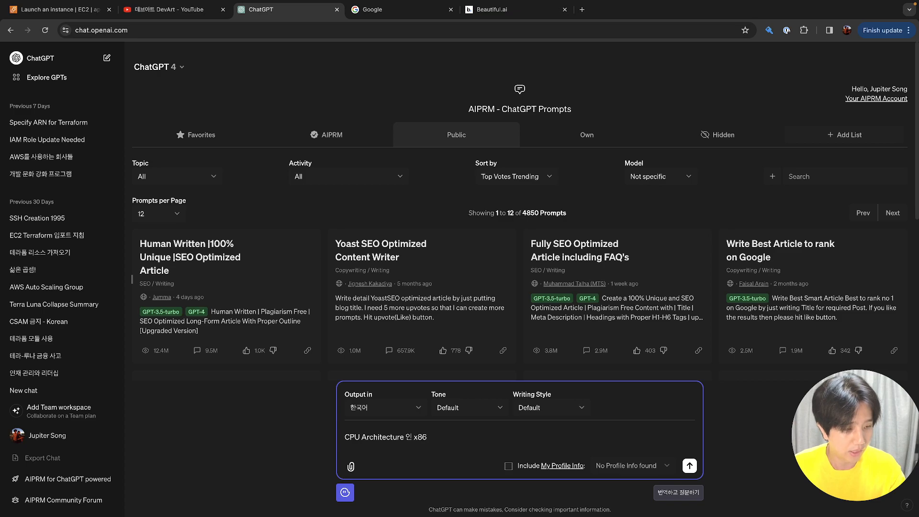
pyautogui.write(' 75')
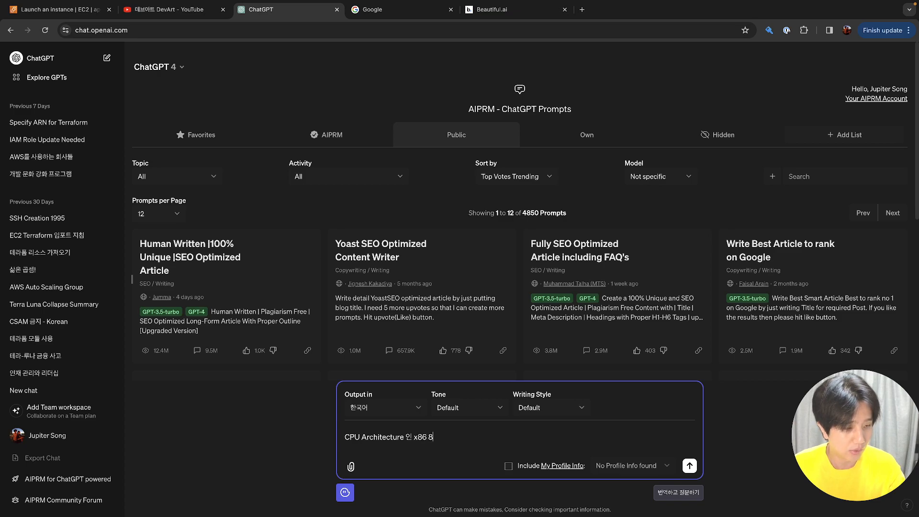
pyautogui.write('64와 ㅏ')
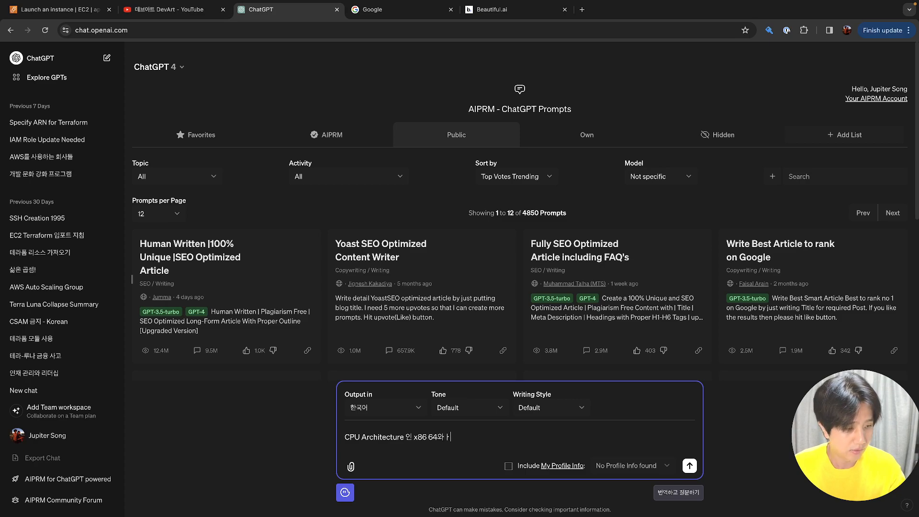
pyautogui.press('BackSpace')
pyautogui.write('ㅁ끄')
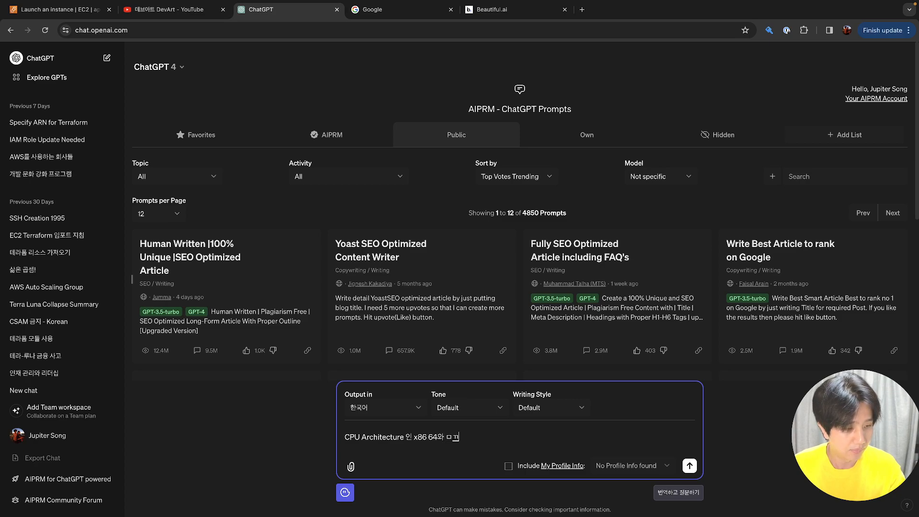
pyautogui.press('BackSpace')
pyautogui.press('BackSpace')
pyautogui.press('BackSpace')
pyautogui.write('ARM5')
pyautogui.press('BackSpace')
pyautogui.write('64가 각각 무엇잉지')
pyautogui.press('BackSpace')
pyautogui.press('BackSpace')
pyautogui.write('인지 알려줘')
pyautogui.press('Return')
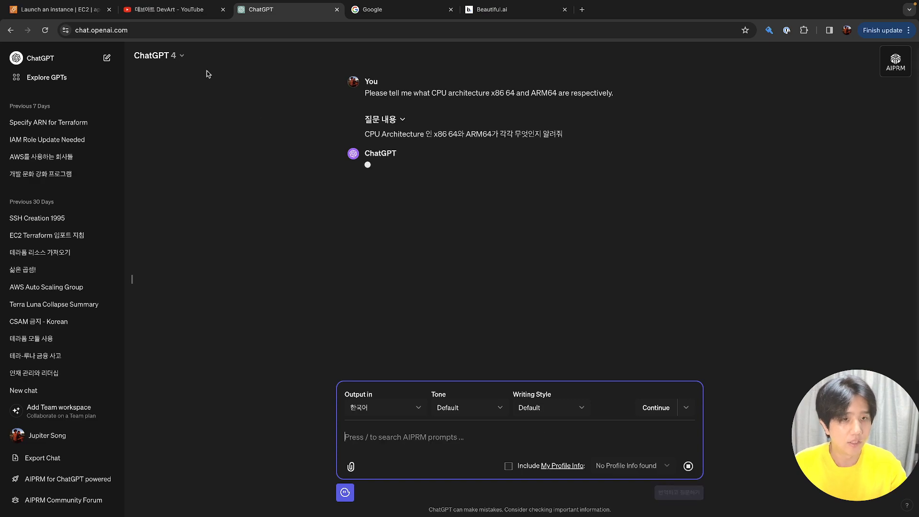
pyautogui.click(58, 9)
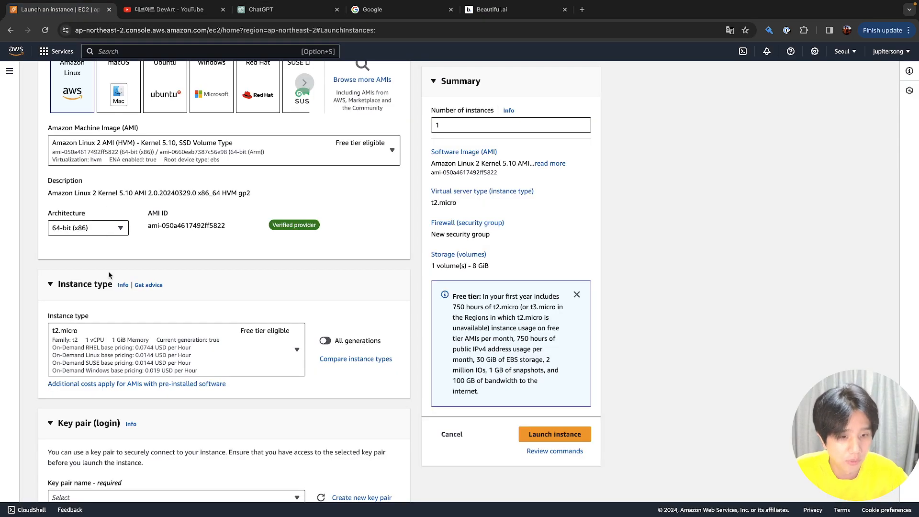
# Browse the instance type list, searching the r3, t3, c5n, c5a, c7i and c6 families
pyautogui.scroll(-3, 110, 275)
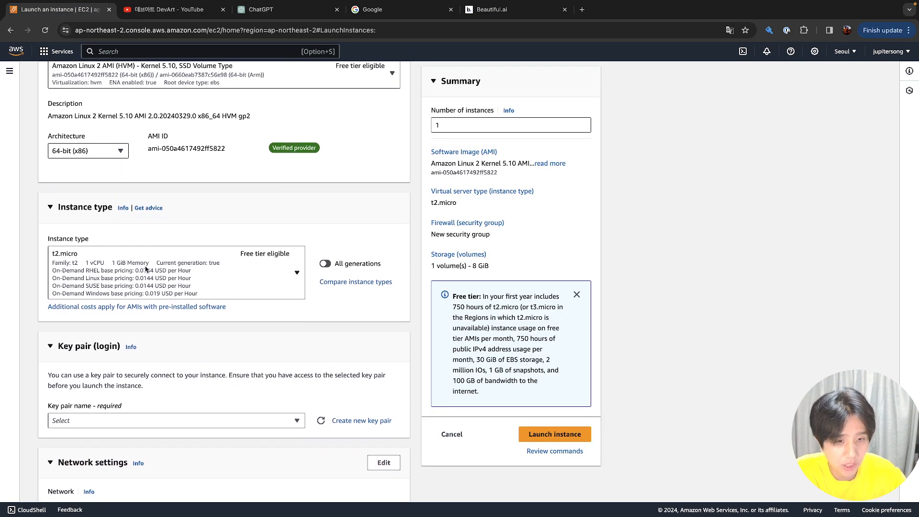
pyautogui.click(147, 269)
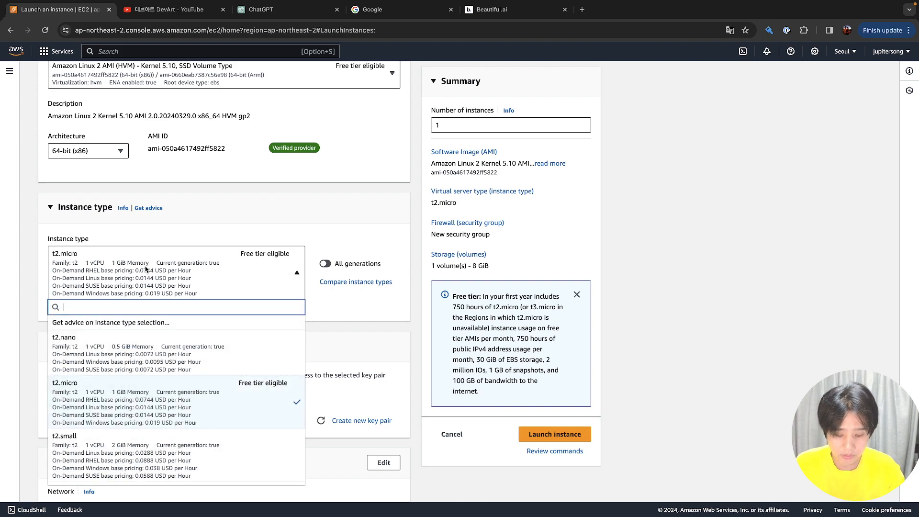
pyautogui.write('r3')
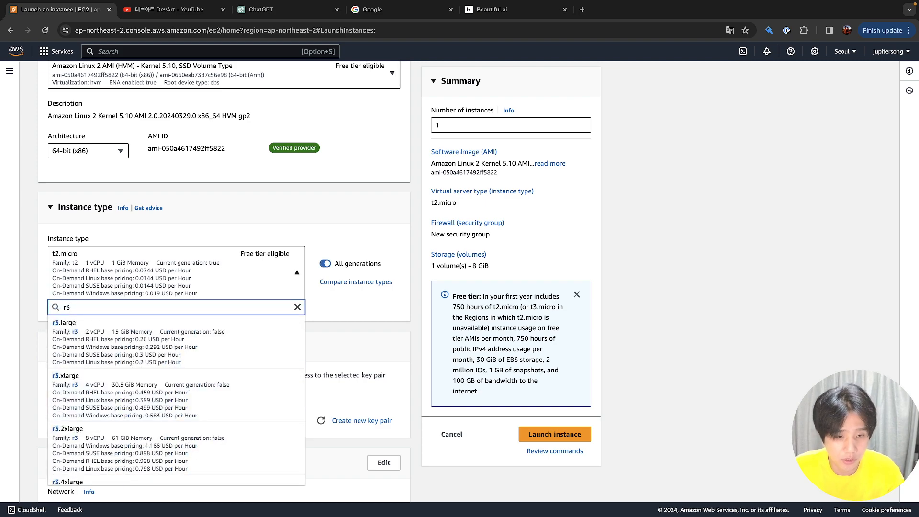
pyautogui.press('BackSpace')
pyautogui.press('BackSpace')
pyautogui.write('t3')
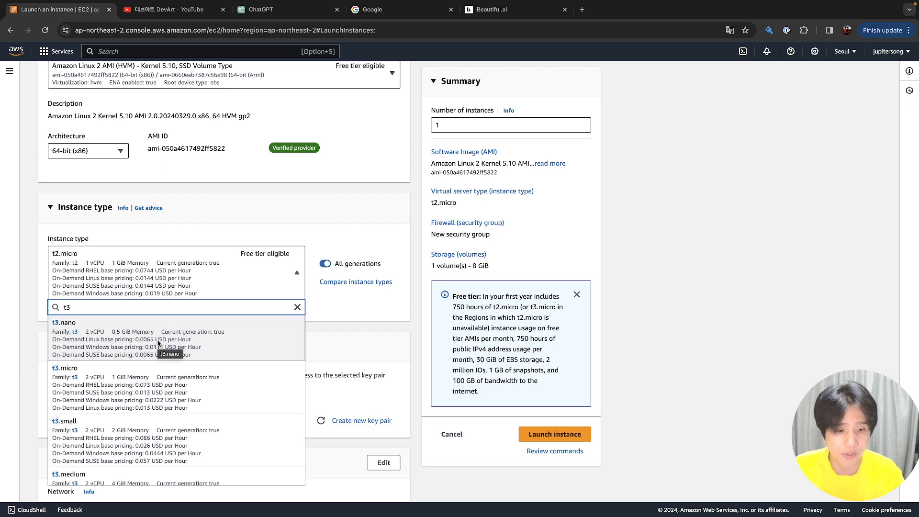
pyautogui.write('.4')
pyautogui.press('BackSpace')
pyautogui.press('BackSpace')
pyautogui.press('BackSpace')
pyautogui.press('BackSpace')
pyautogui.write('c5n')
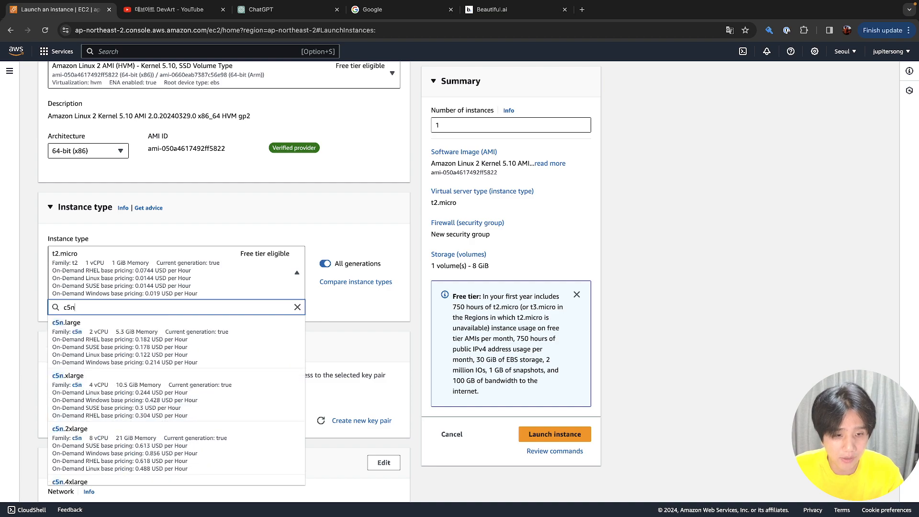
pyautogui.press('BackSpace')
pyautogui.write('n')
pyautogui.press('BackSpace')
pyautogui.write('a')
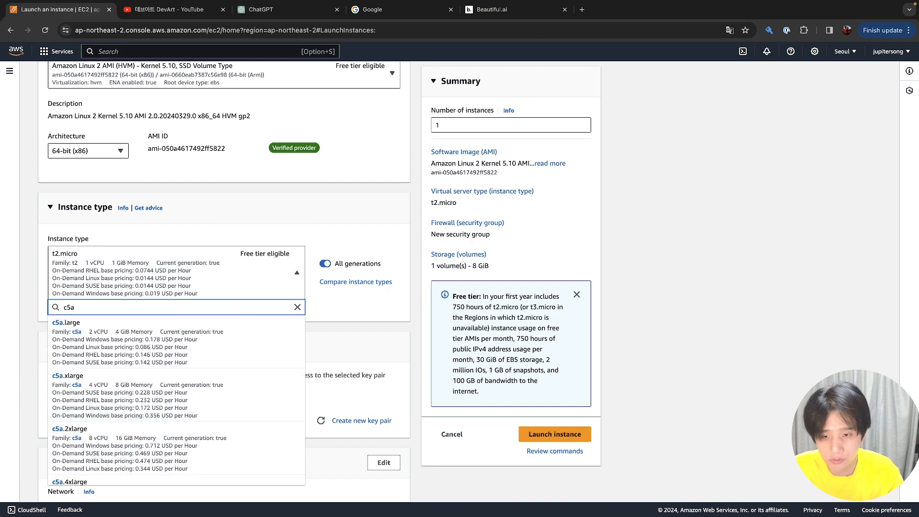
pyautogui.press('BackSpace')
pyautogui.press('BackSpace')
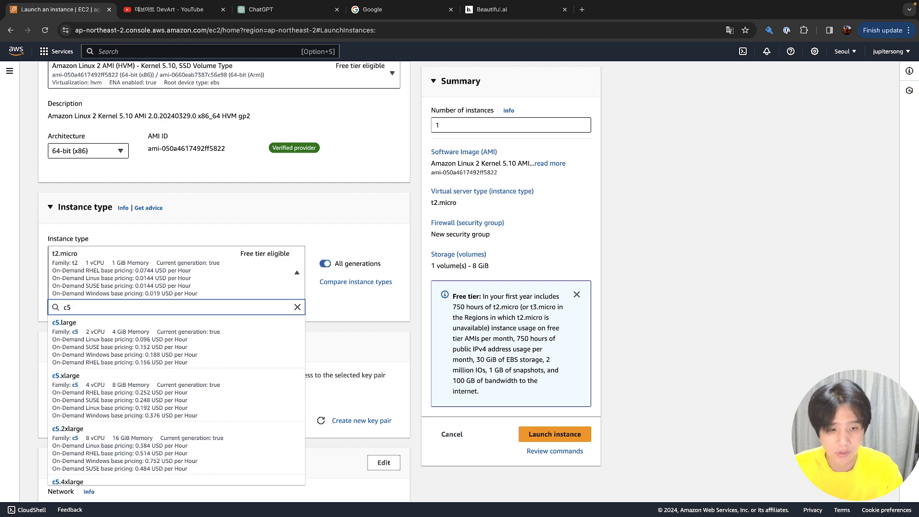
pyautogui.write('7i')
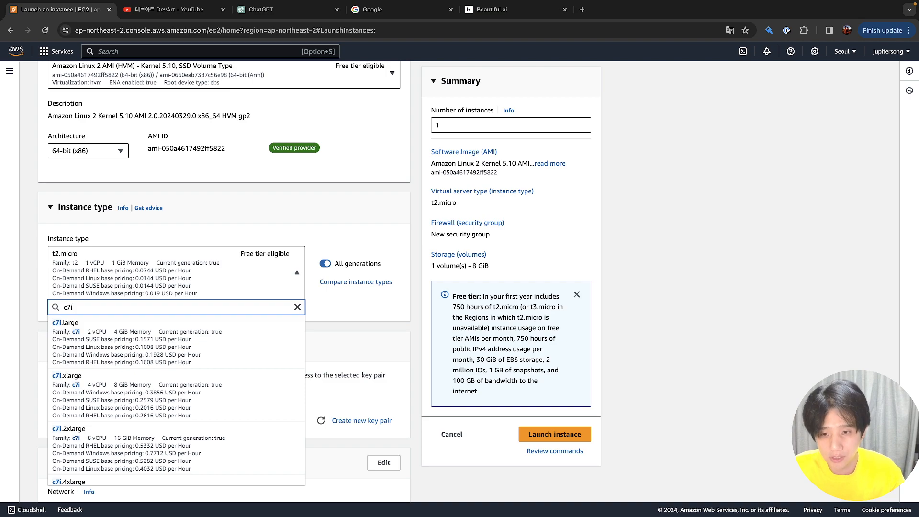
pyautogui.press('BackSpace')
pyautogui.press('BackSpace')
pyautogui.write('6g')
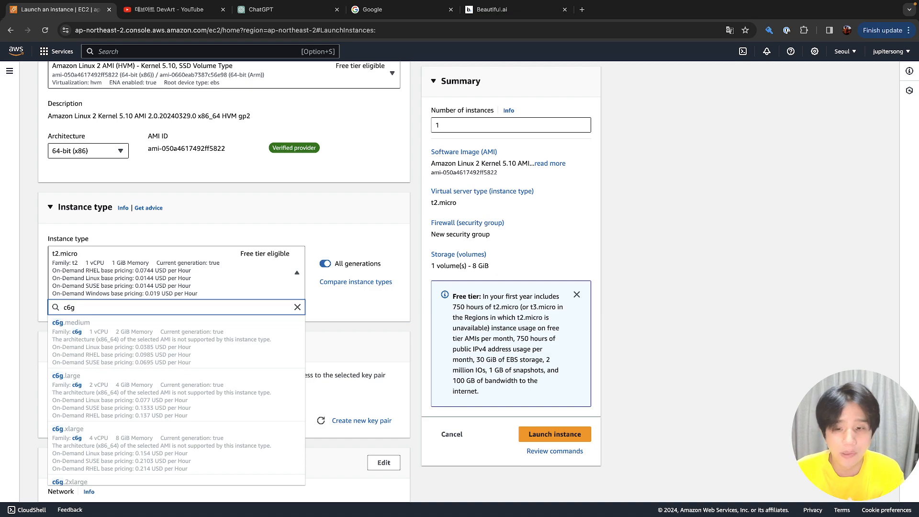
# Filter the instance types on 't3.' and select t3.micro
pyautogui.press('BackSpace')
pyautogui.press('BackSpace')
pyautogui.press('BackSpace')
pyautogui.write('t3.')
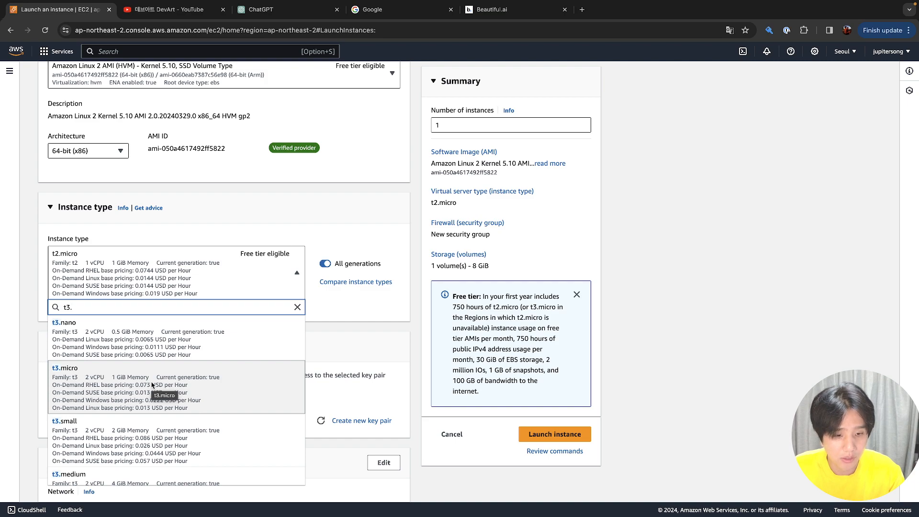
pyautogui.click(152, 386)
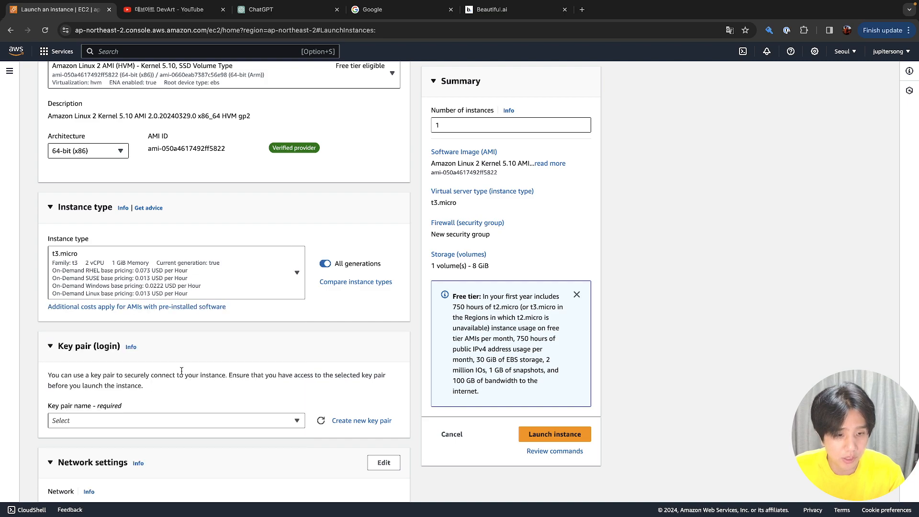
pyautogui.scroll(-2, 178, 364)
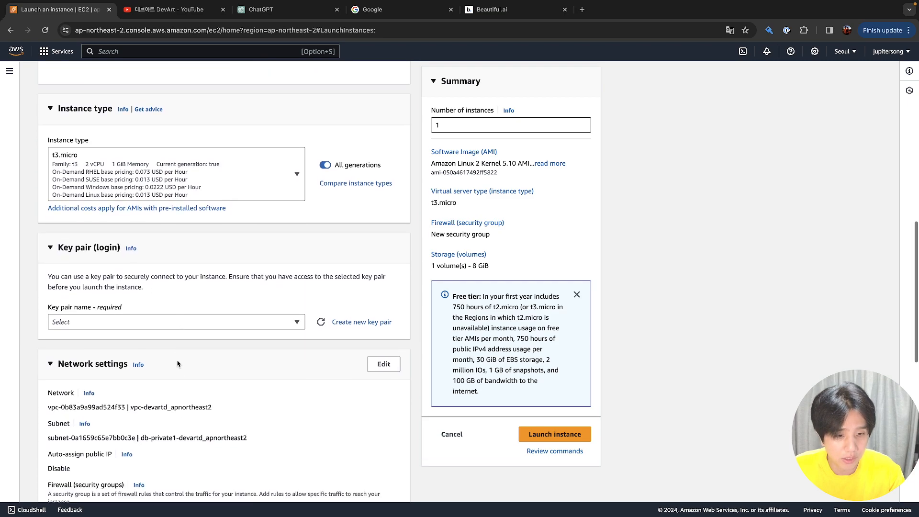
# Open the Key pair name dropdown to view the available key pairs
pyautogui.click(180, 328)
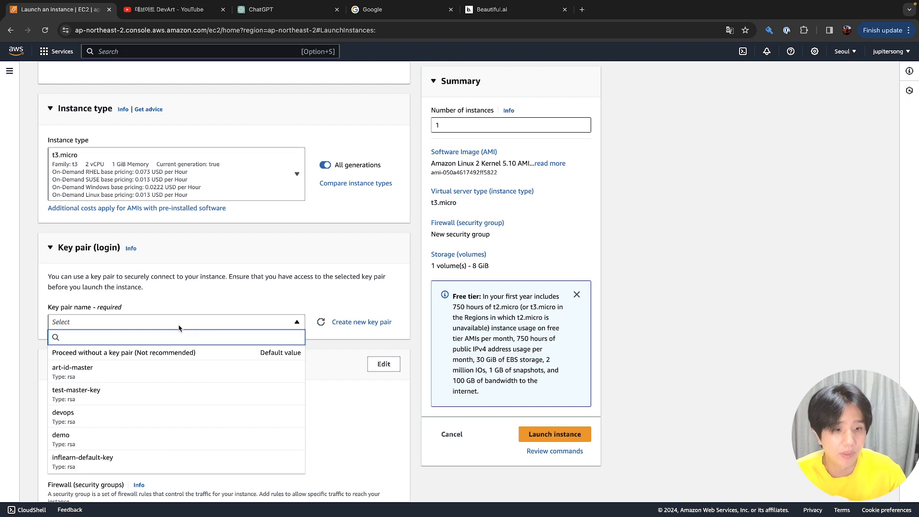
pyautogui.click(171, 5)
pyautogui.click(109, 73)
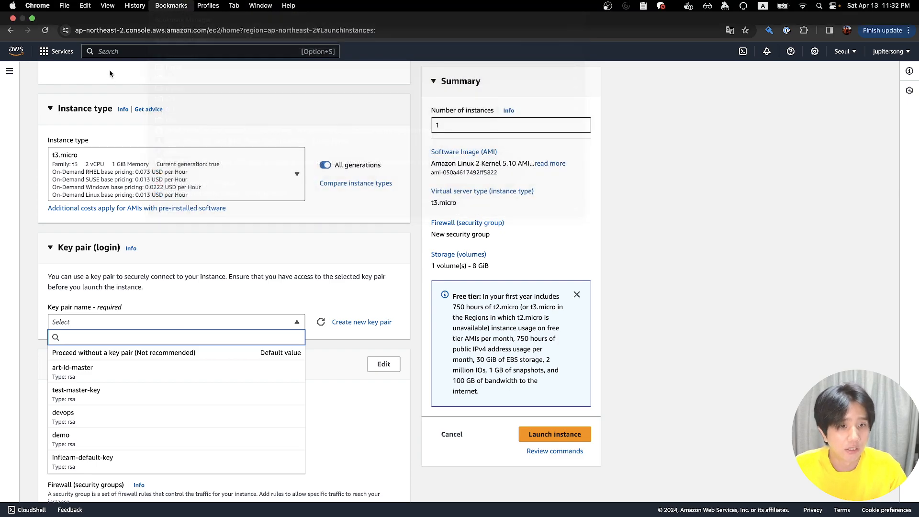
# Switch to the DevArt YouTube channel and scroll through its video rows
pyautogui.click(170, 9)
pyautogui.scroll(-4, 334, 230)
pyautogui.scroll(-1, 334, 230)
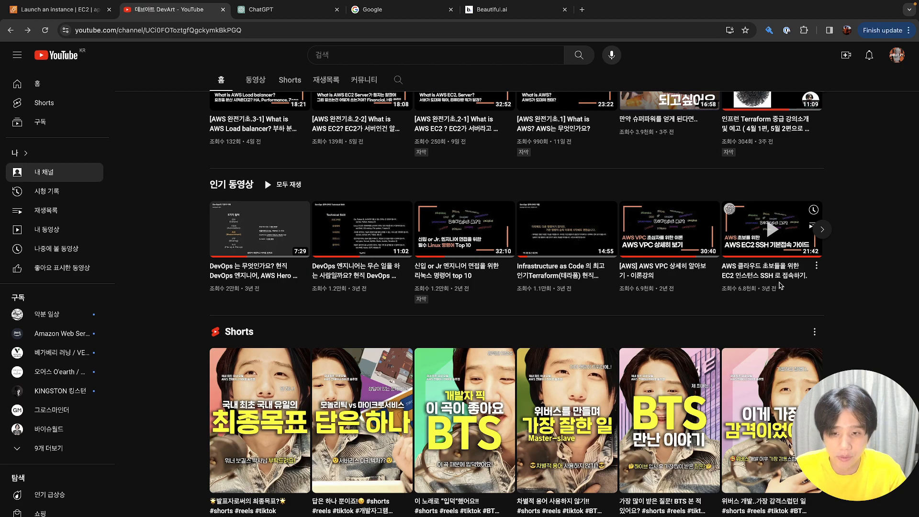
# Back on the EC2 launch form, select inflearn-default-key as the key pair
pyautogui.click(75, 10)
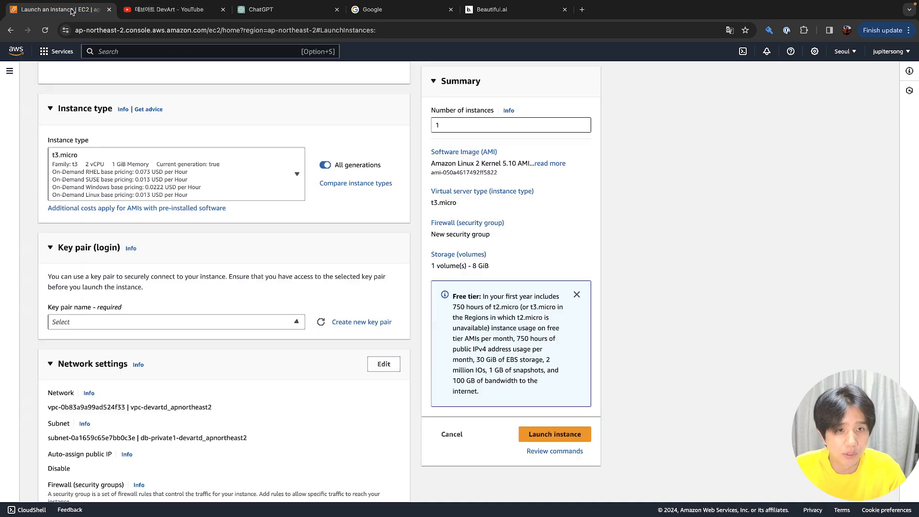
pyautogui.click(144, 320)
pyautogui.scroll(-3, 144, 366)
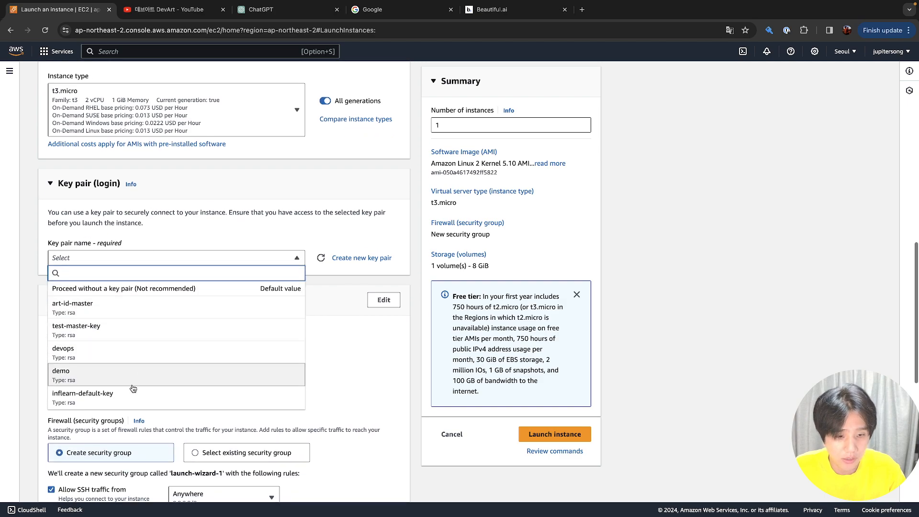
pyautogui.click(131, 402)
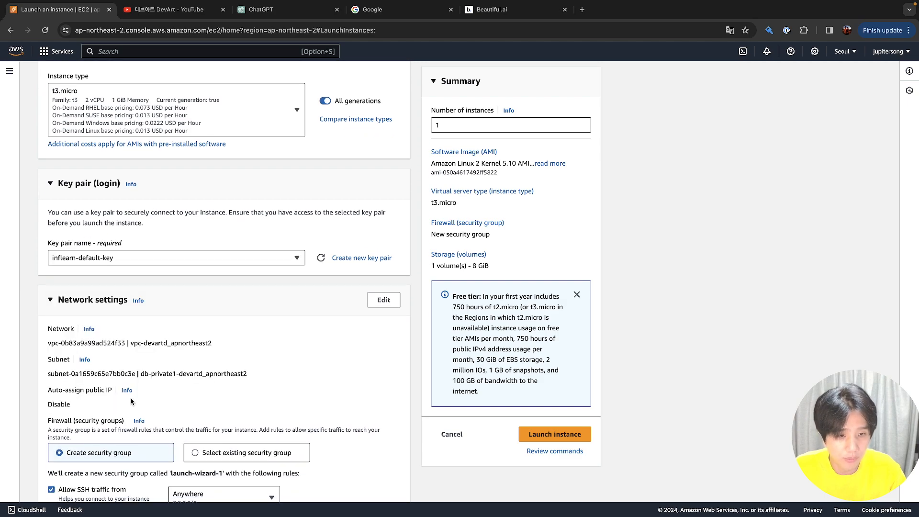
pyautogui.scroll(-10, 132, 402)
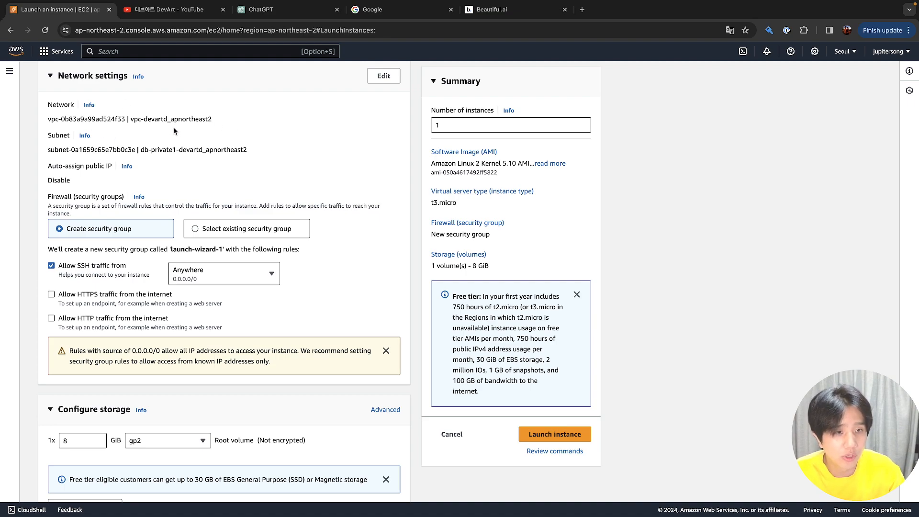
# Edit network settings and pick the public0-devartd_apnortheast2 subnet by searching 'public'
pyautogui.click(385, 77)
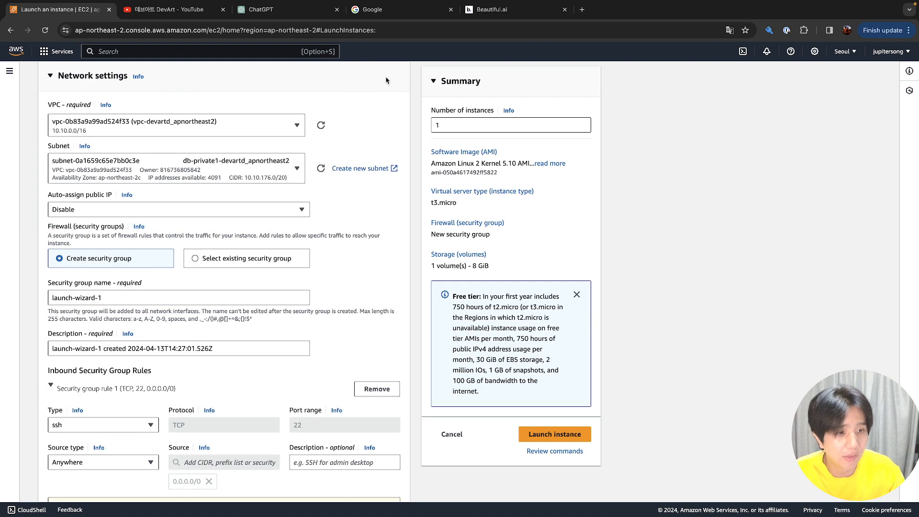
pyautogui.click(227, 122)
pyautogui.click(227, 121)
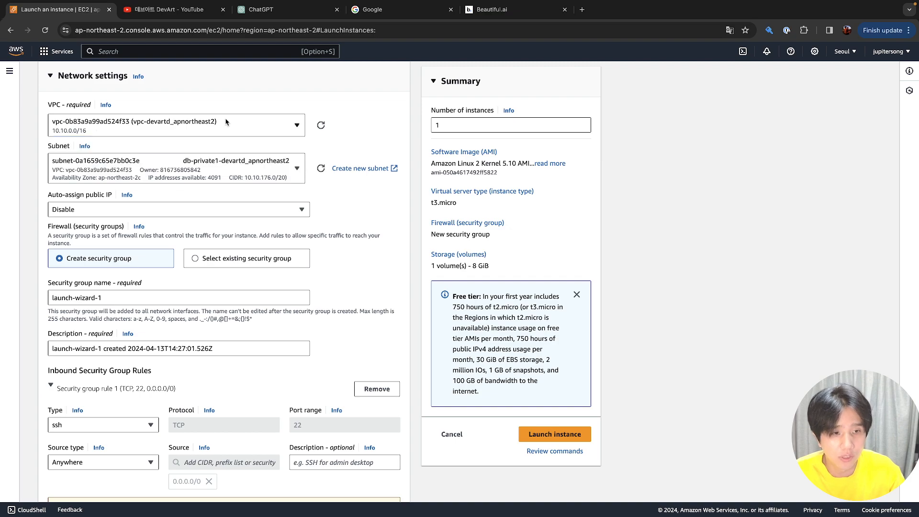
pyautogui.click(201, 175)
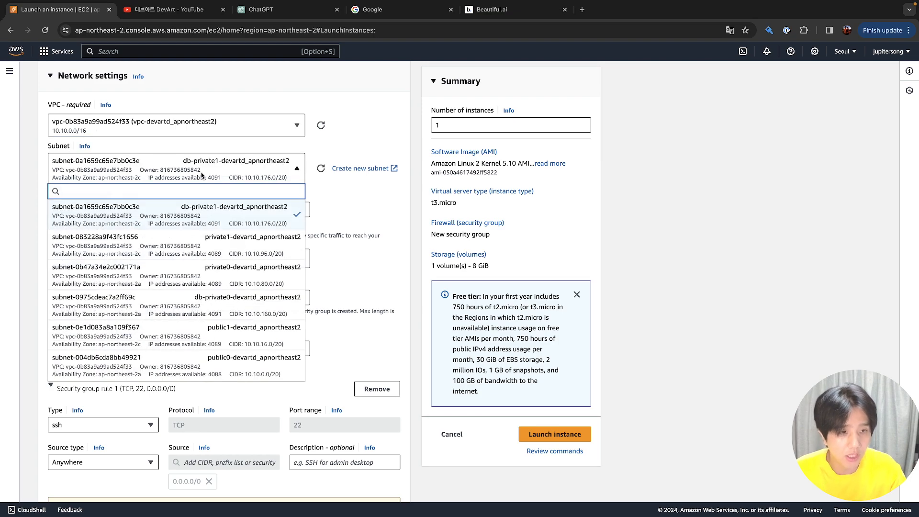
pyautogui.write('public')
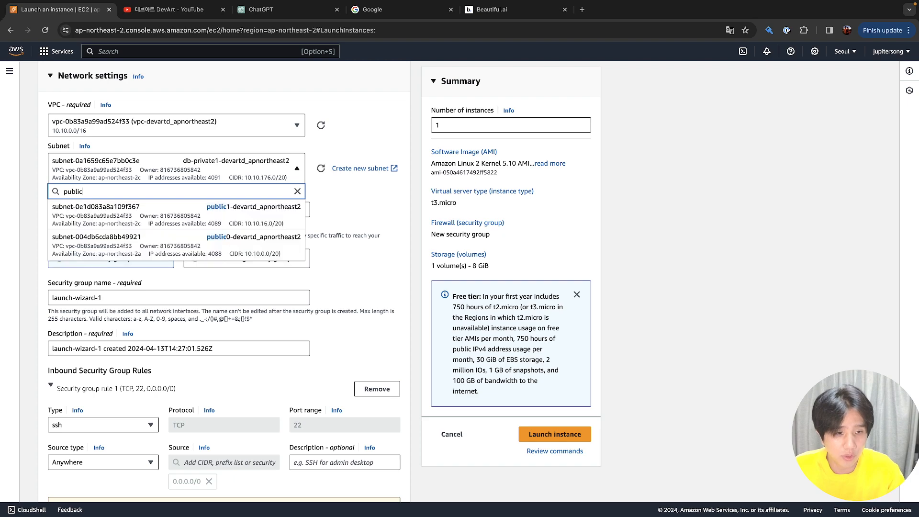
pyautogui.click(191, 253)
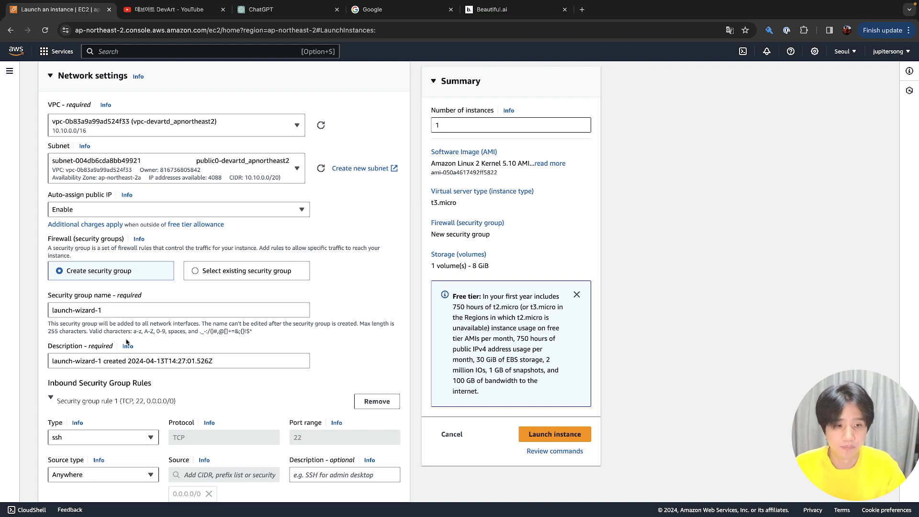
# Name the security group my-first-sg and enter the description 'for AWS기초교육'
pyautogui.tripleClick(136, 313)
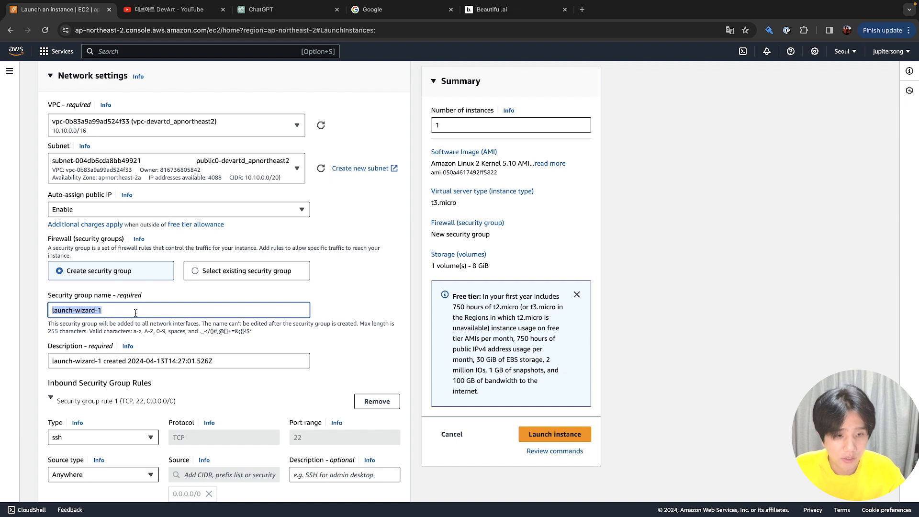
pyautogui.press('BackSpace')
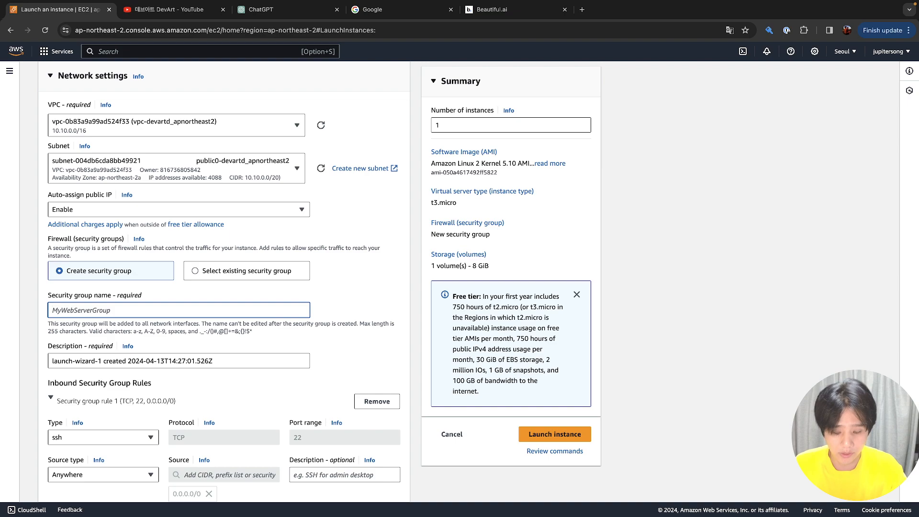
pyautogui.write('my-first-')
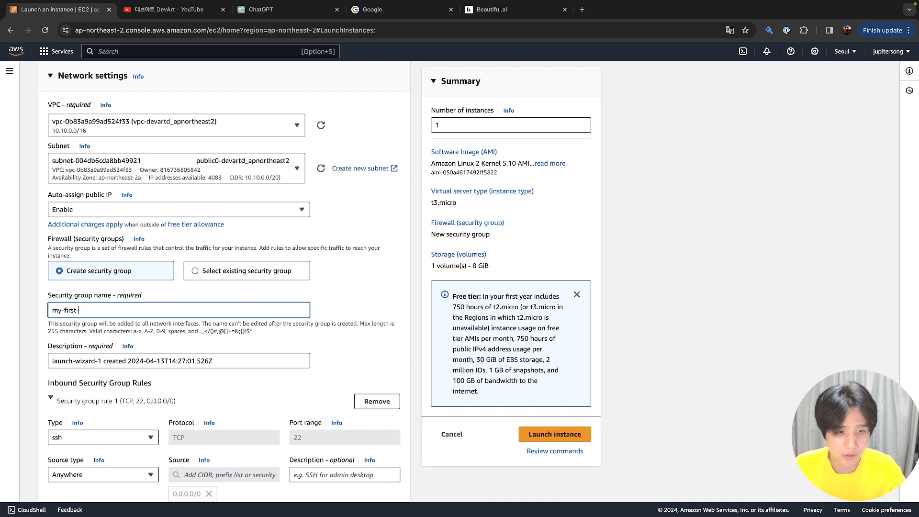
pyautogui.write('sg')
pyautogui.press('super+a')
pyautogui.click(149, 363)
pyautogui.press('super+a')
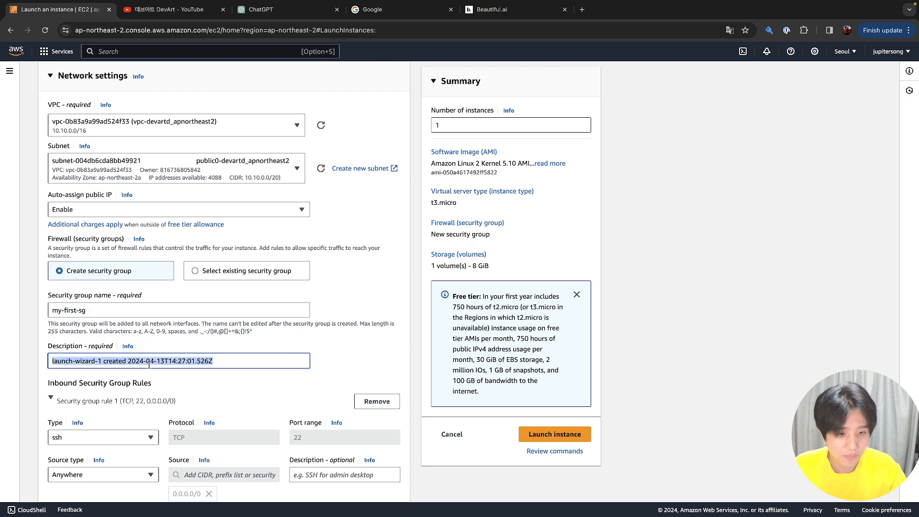
pyautogui.write('for ')
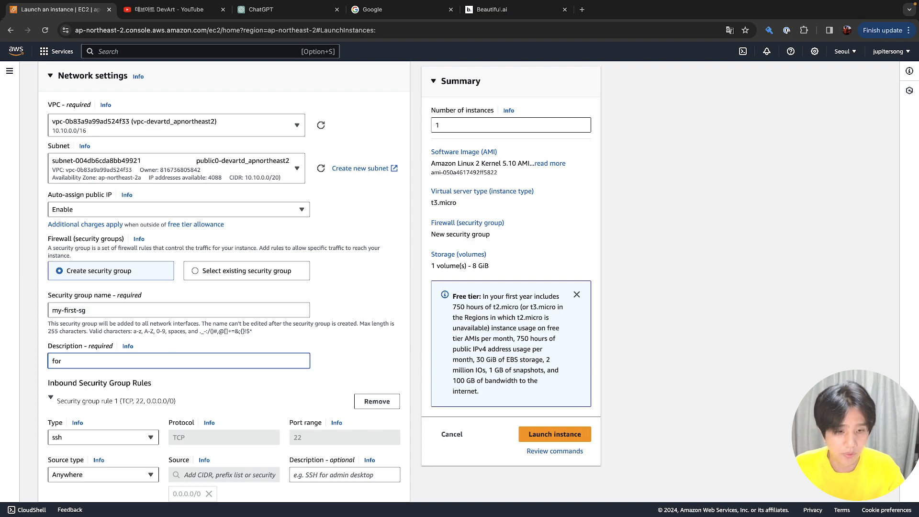
pyautogui.write('AW')
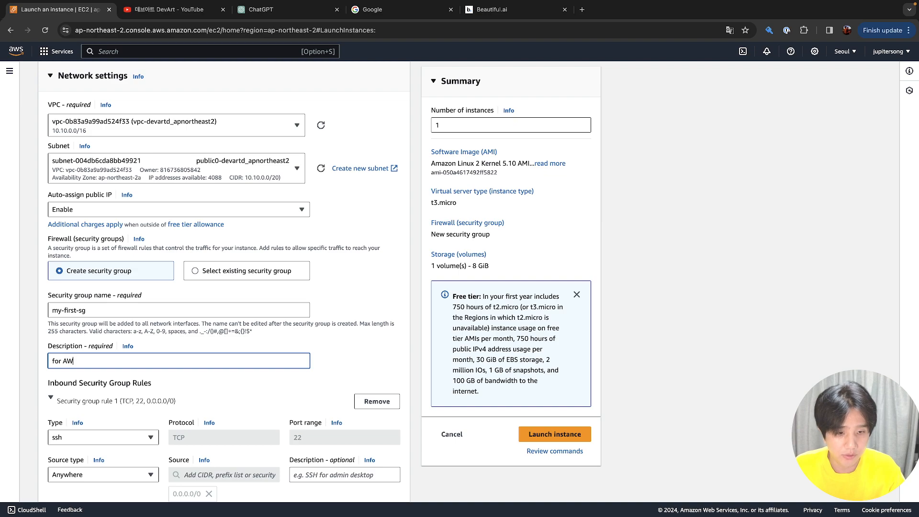
pyautogui.write('S기초교육')
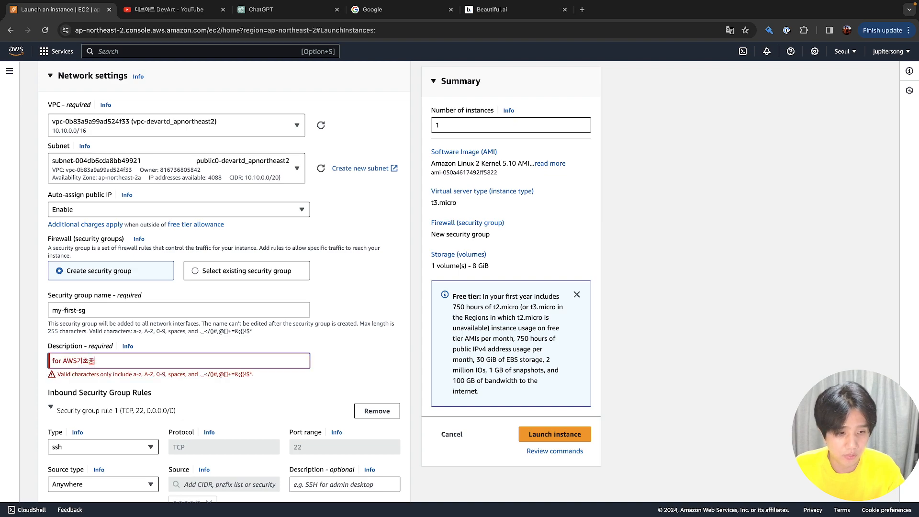
# Delete the invalid Korean word from the description and a stray space from the name
pyautogui.click(78, 361)
pyautogui.hotkey('shift', 'Right')
pyautogui.hotkey('shift', 'Right')
pyautogui.hotkey('shift', 'Right')
pyautogui.hotkey('shift', 'Right')
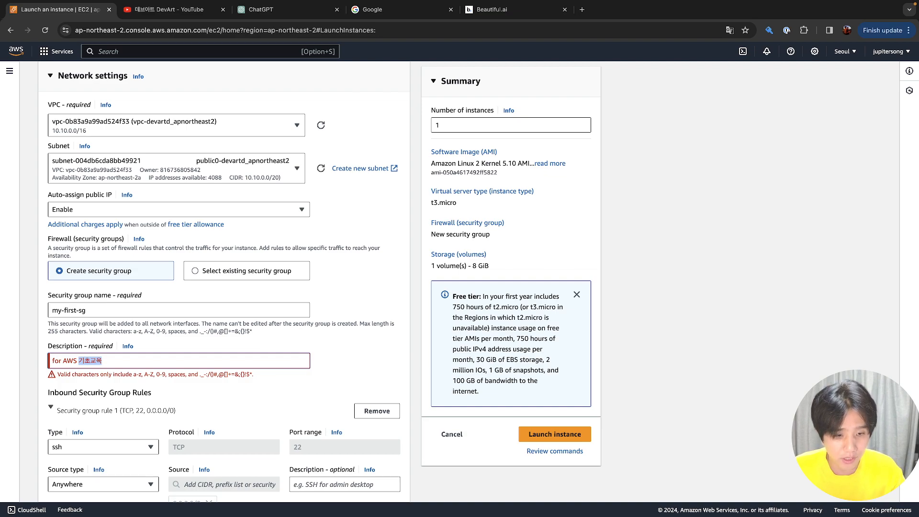
pyautogui.press('BackSpace')
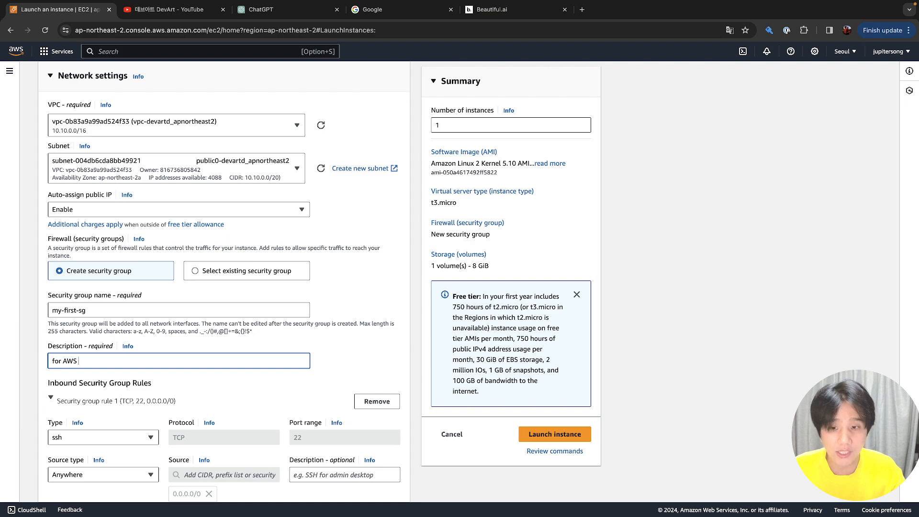
pyautogui.click(135, 316)
pyautogui.press('Left')
pyautogui.press('Left')
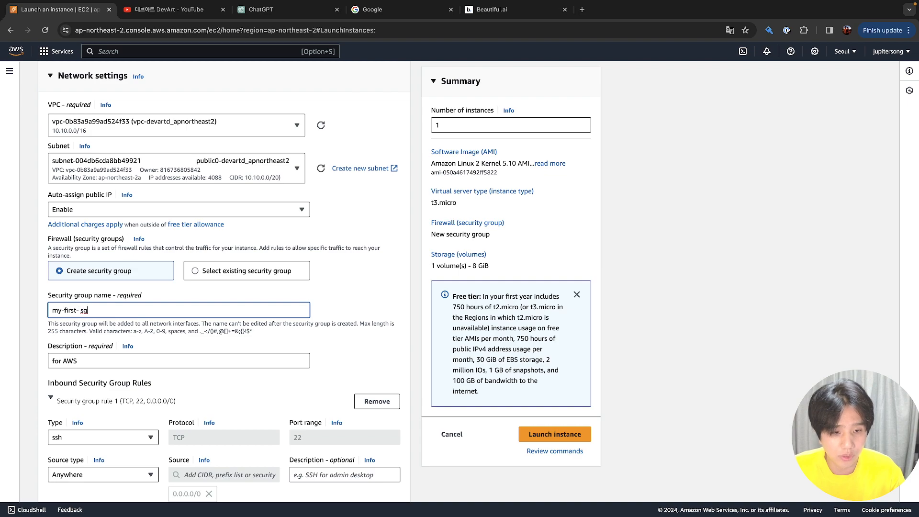
pyautogui.press('BackSpace')
# Settle the security group description on 'for AWS-'
pyautogui.click(133, 357)
pyautogui.click(133, 357)
pyautogui.write('-')
pyautogui.press('BackSpace')
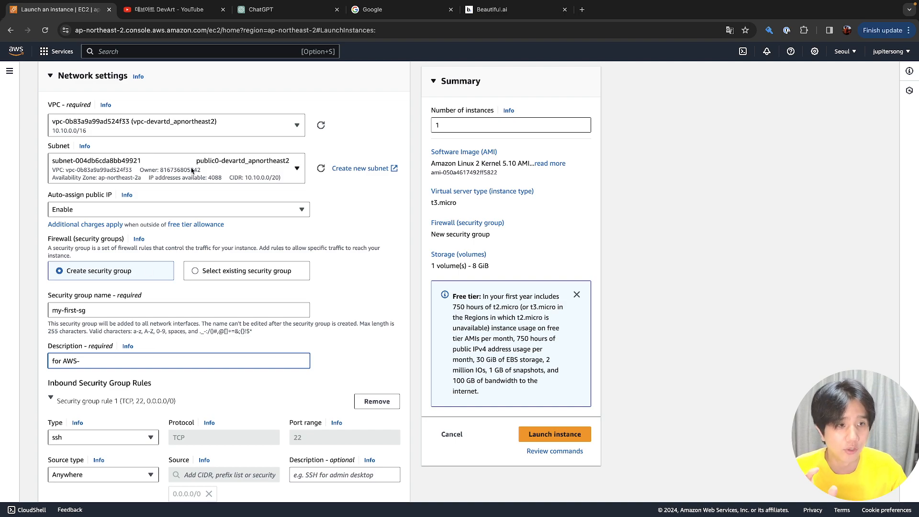
pyautogui.click(218, 30)
pyautogui.click(220, 31)
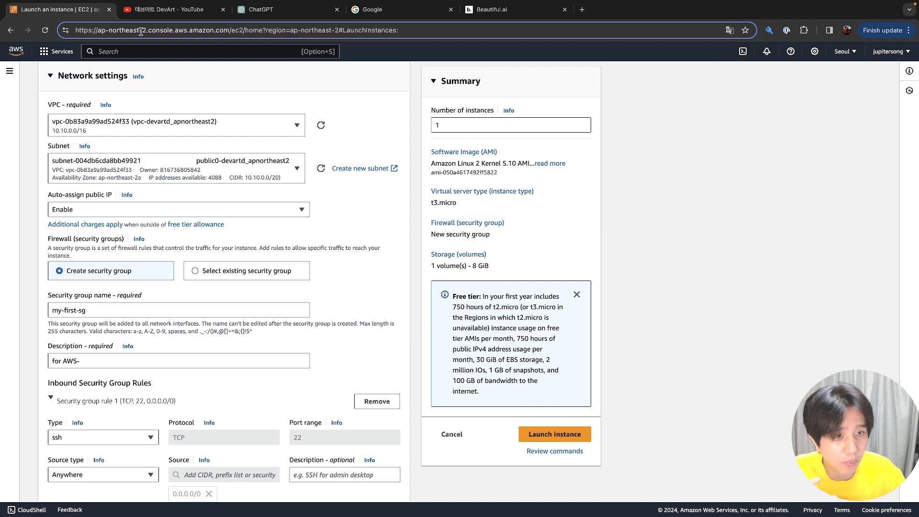
pyautogui.click(105, 361)
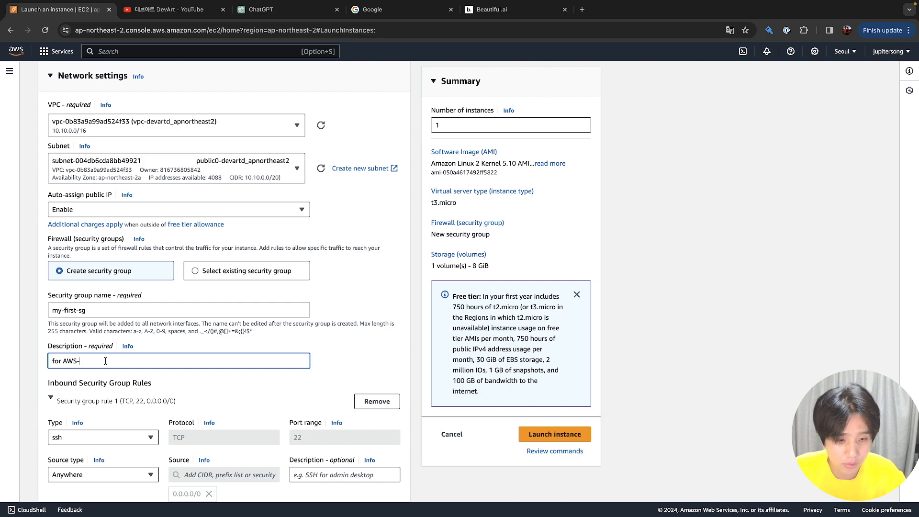
pyautogui.scroll(-3, 141, 339)
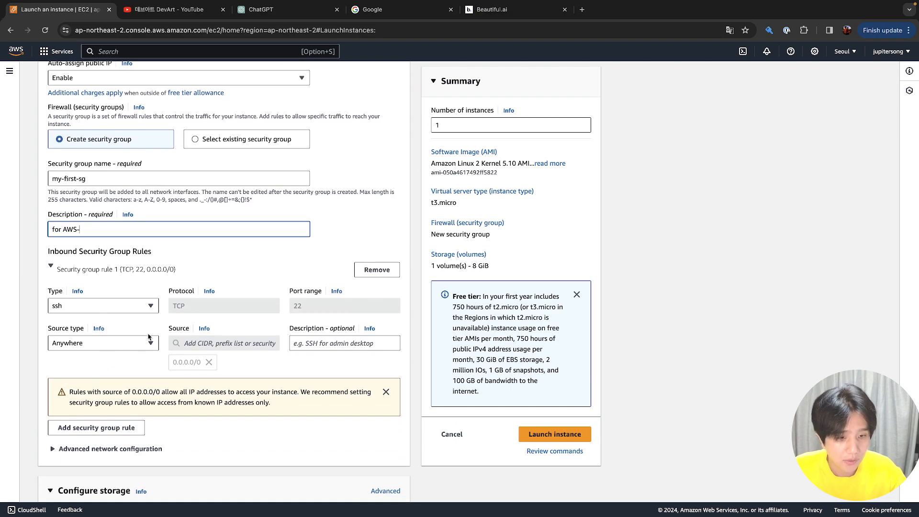
pyautogui.click(152, 348)
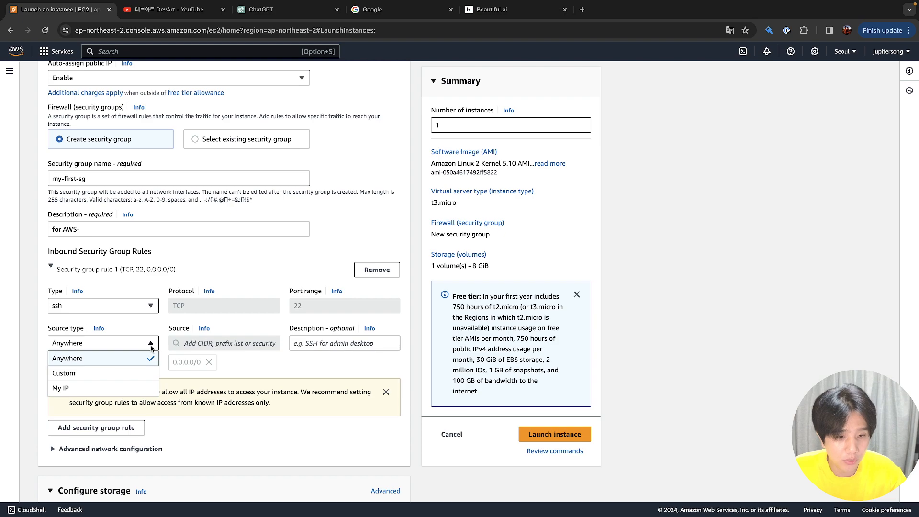
pyautogui.click(151, 348)
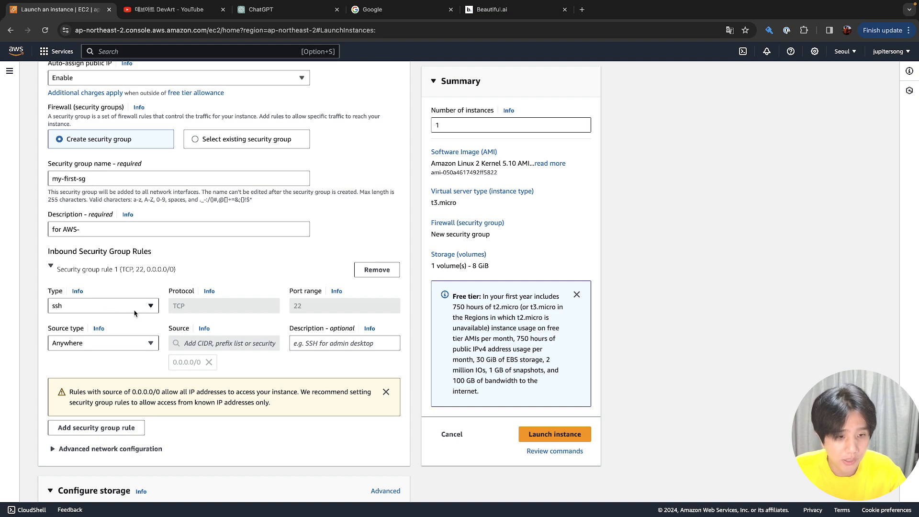
pyautogui.click(129, 343)
pyautogui.click(130, 343)
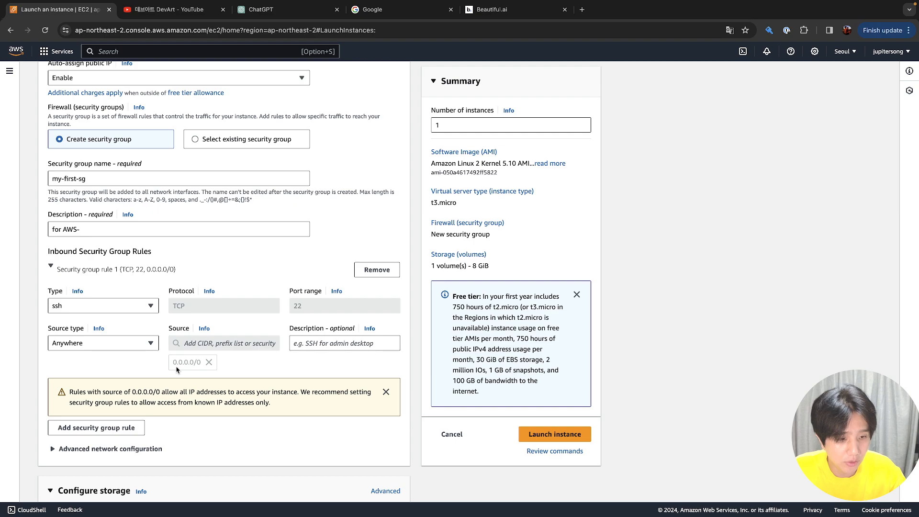
pyautogui.moveTo(133, 392); pyautogui.dragTo(195, 392)
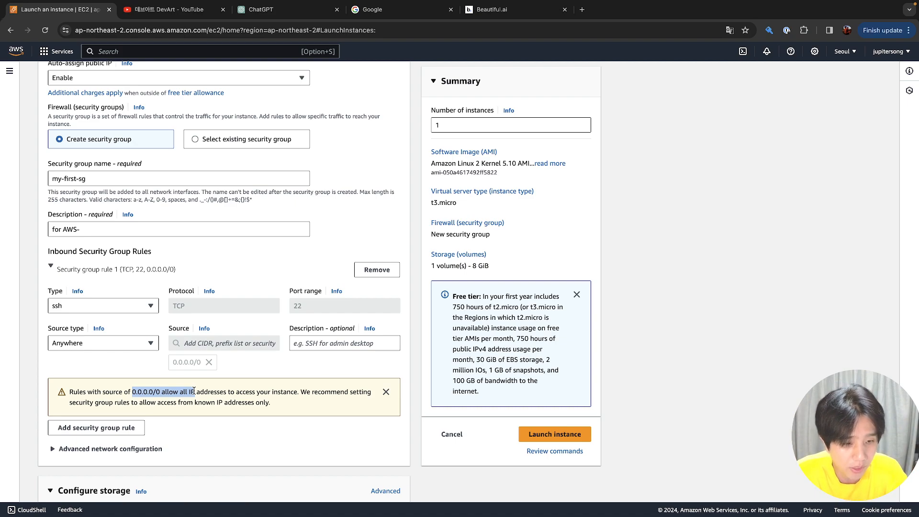
pyautogui.click(142, 393)
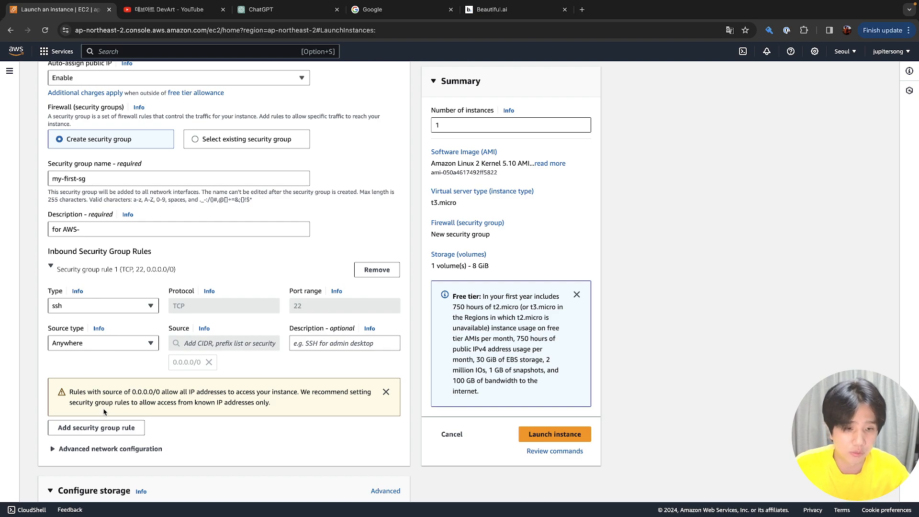
# Restrict the SSH rule's source from Anywhere to My IP
pyautogui.click(122, 345)
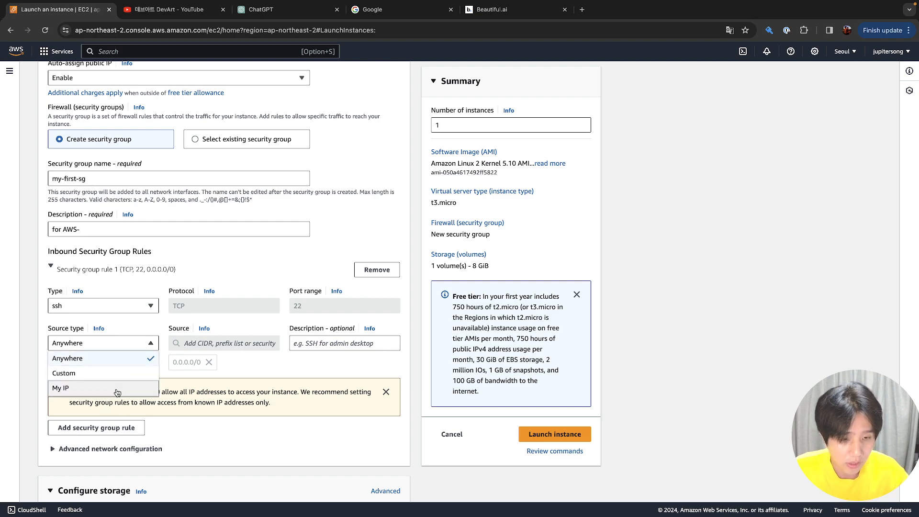
pyautogui.click(125, 344)
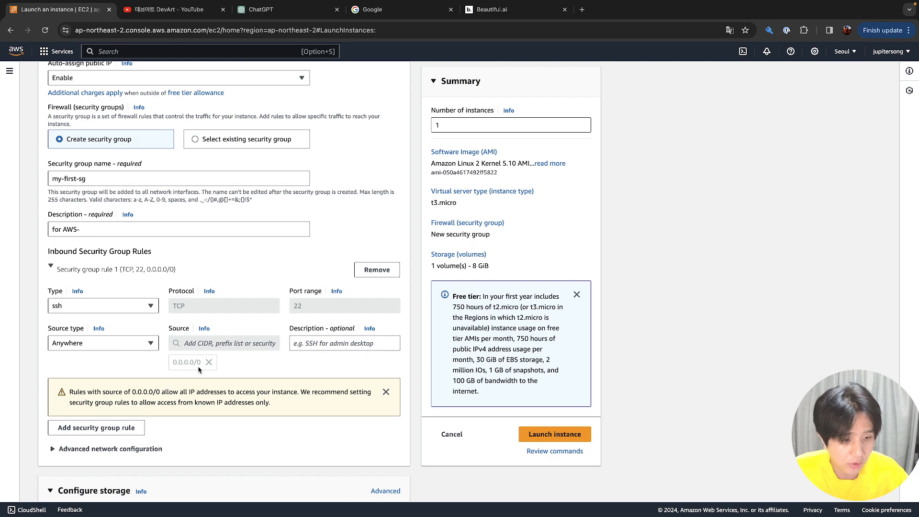
pyautogui.click(133, 348)
pyautogui.click(132, 349)
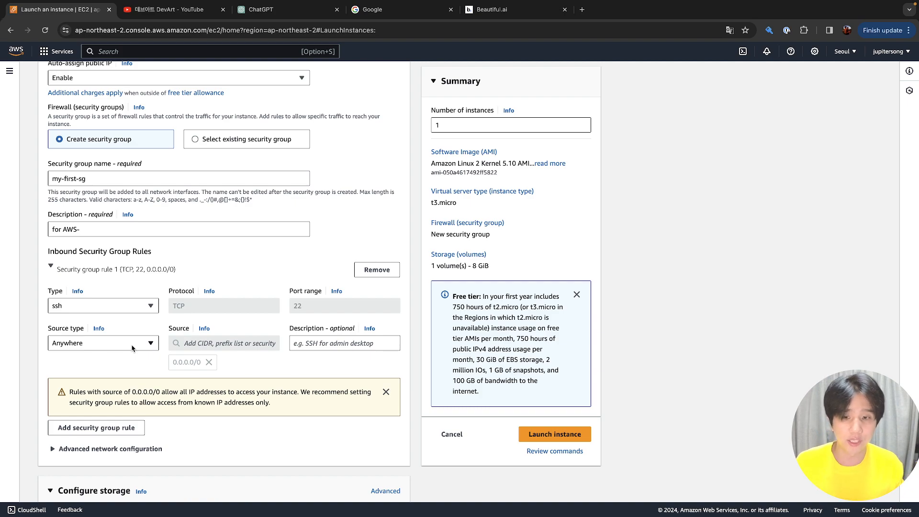
pyautogui.click(133, 348)
pyautogui.click(123, 391)
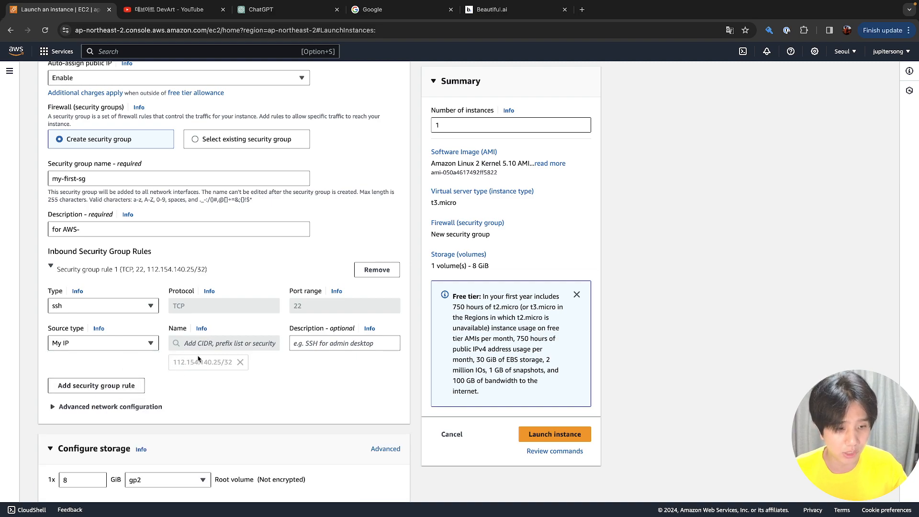
# Give the SSH rule the description my-home and switch to the Google tab
pyautogui.click(303, 342)
pyautogui.write('ㅡ')
pyautogui.press('BackSpace')
pyautogui.write('my-home')
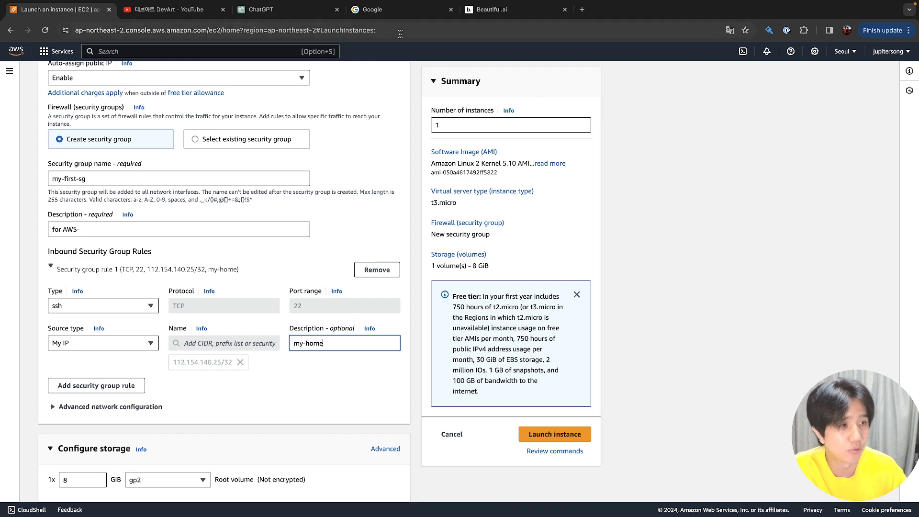
pyautogui.click(405, 14)
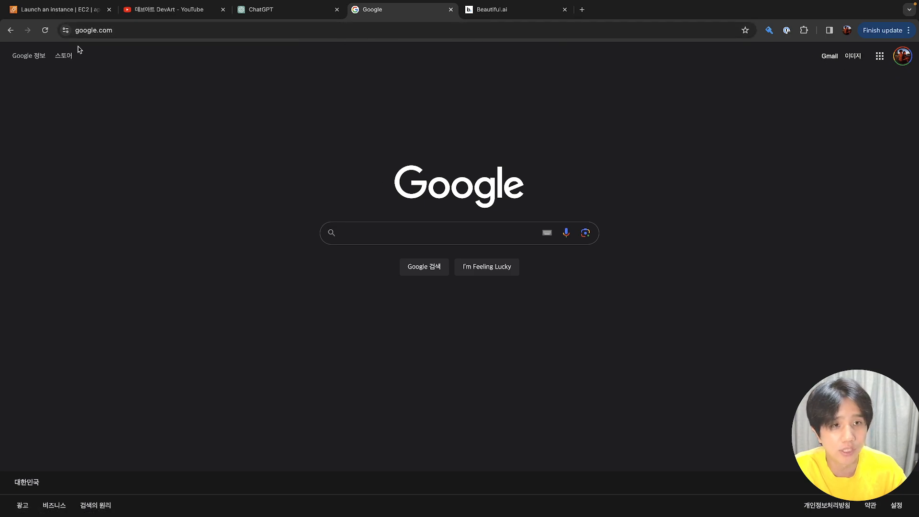
# Return from Google to the EC2 Launch an instance tab
pyautogui.click(66, 10)
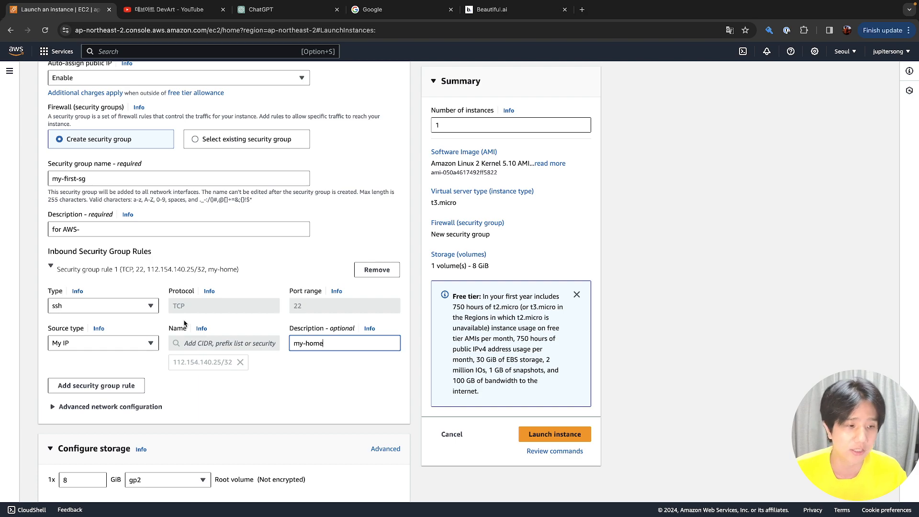
# Expand Advanced network configuration and leave Network interface 1 on New interface
pyautogui.click(159, 406)
pyautogui.scroll(-5, 160, 392)
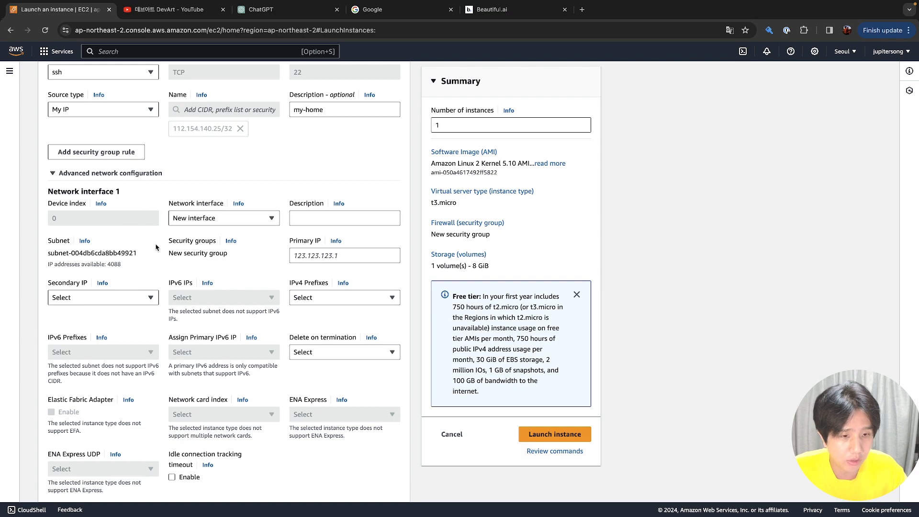
pyautogui.scroll(-1, 156, 247)
pyautogui.click(214, 208)
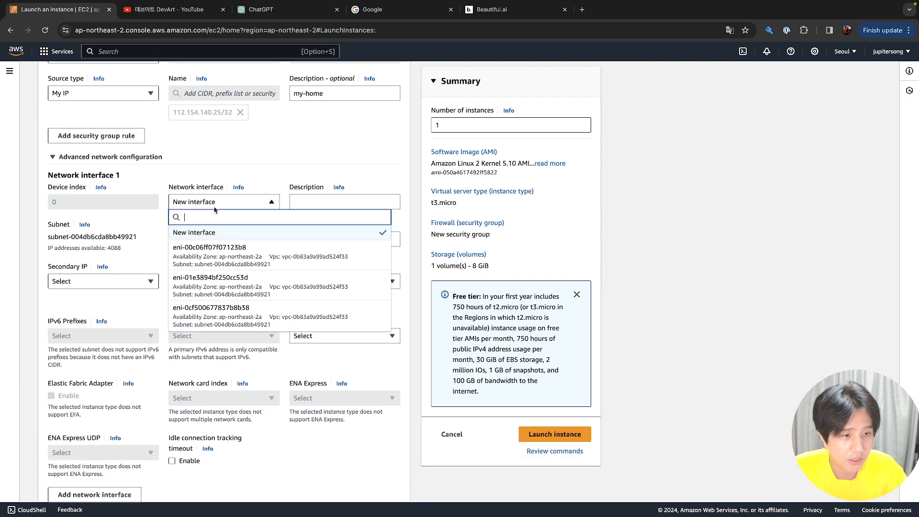
pyautogui.click(215, 206)
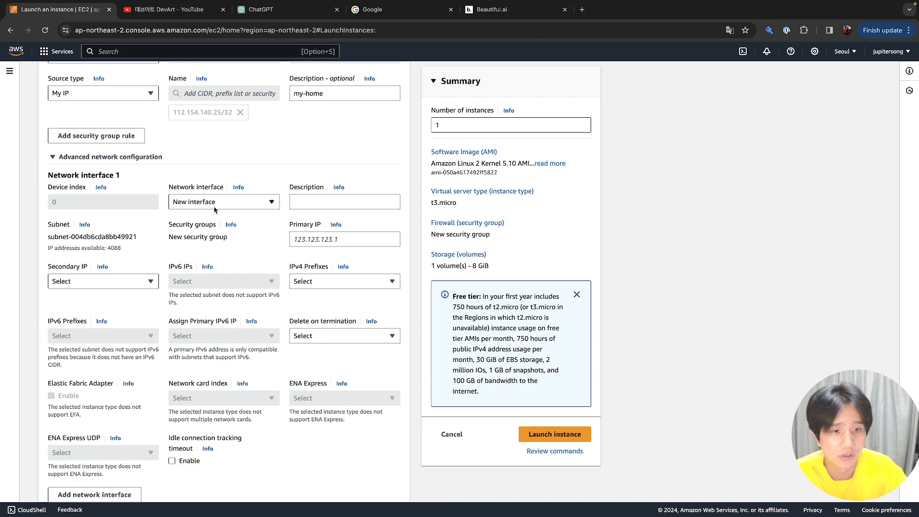
# Leave idle connection tracking off after toggling it, and show the Elastic Fabric Adapter help
pyautogui.scroll(-3, 170, 230)
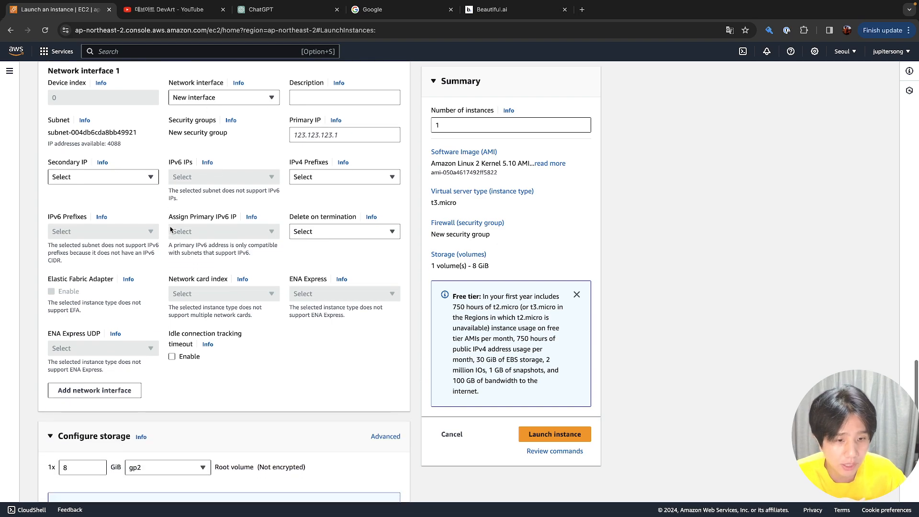
pyautogui.scroll(-2, 170, 229)
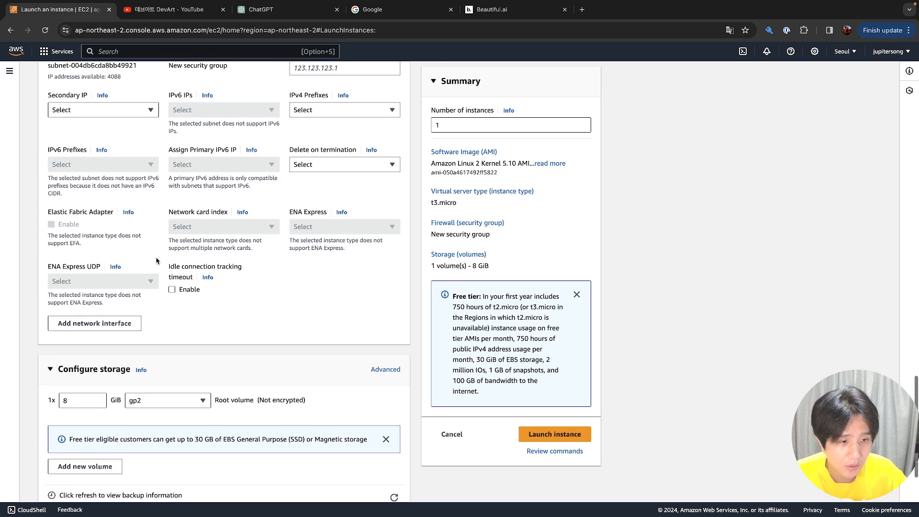
pyautogui.scroll(-1, 156, 261)
pyautogui.click(172, 259)
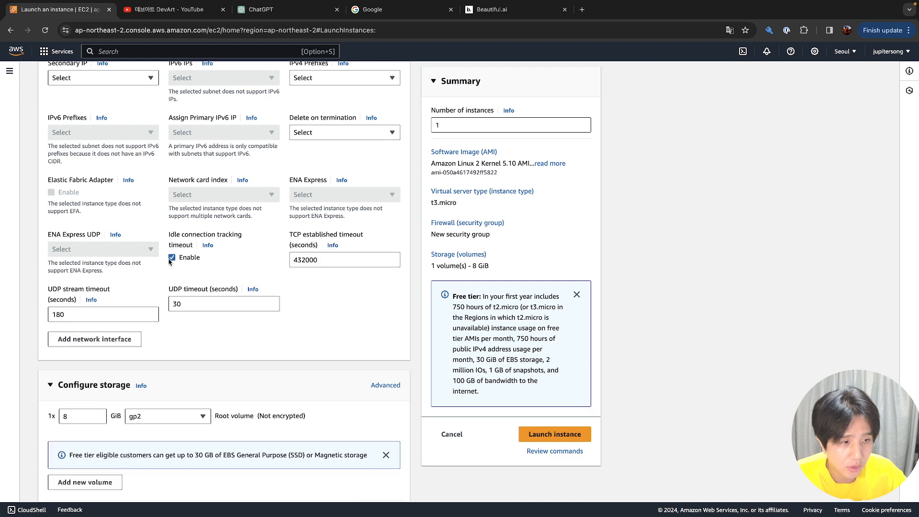
pyautogui.click(172, 258)
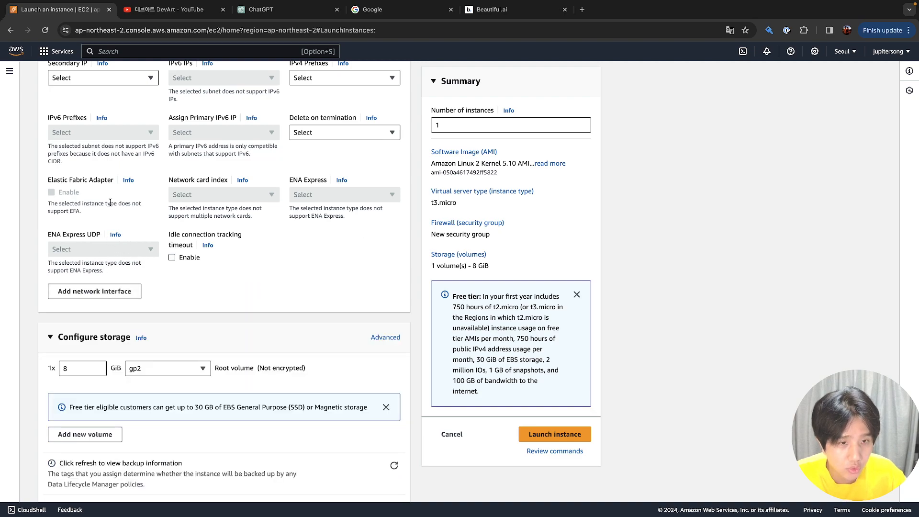
pyautogui.click(127, 180)
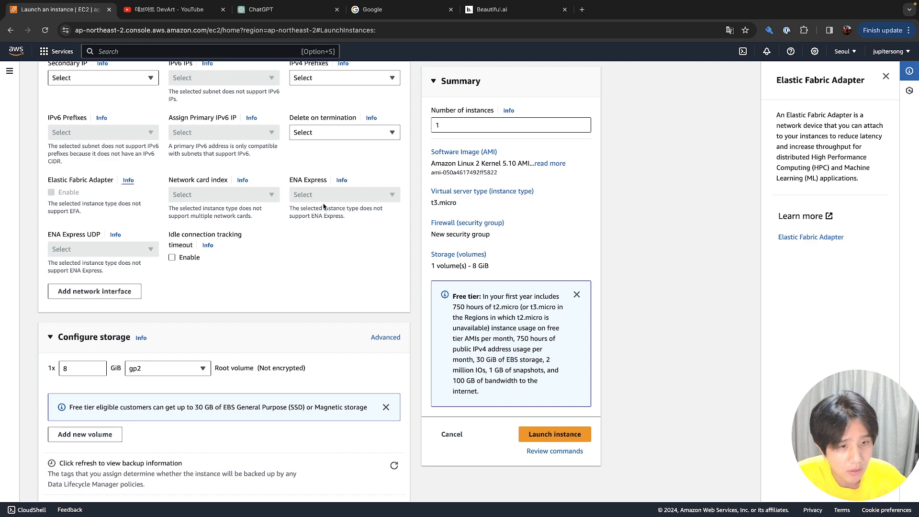
pyautogui.doubleClick(79, 184)
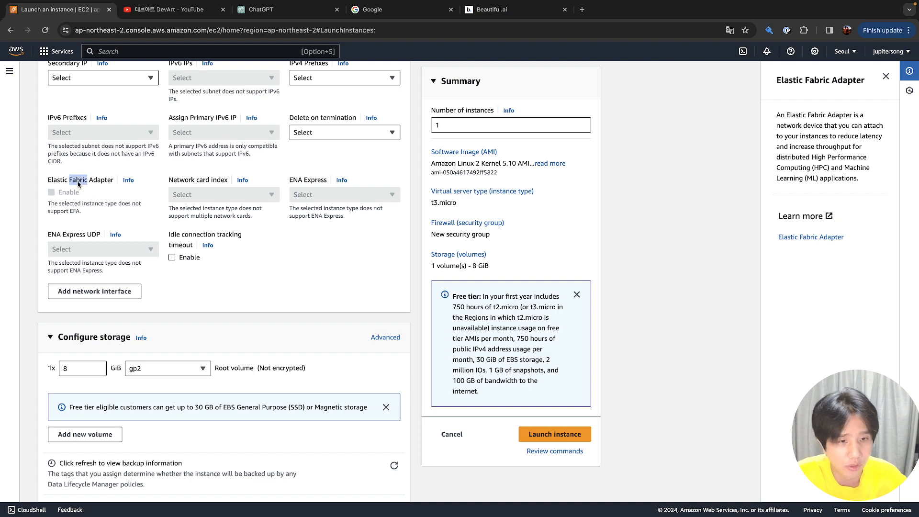
pyautogui.scroll(1, 78, 185)
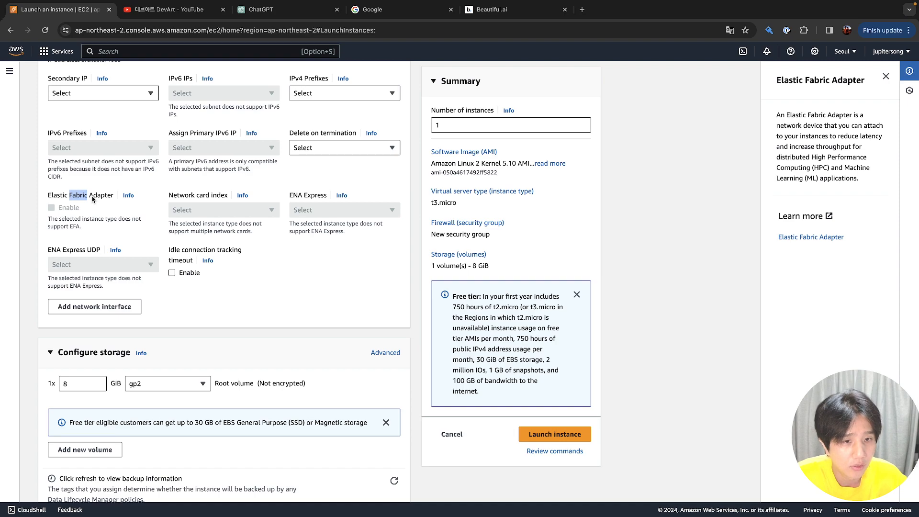
pyautogui.scroll(1, 92, 198)
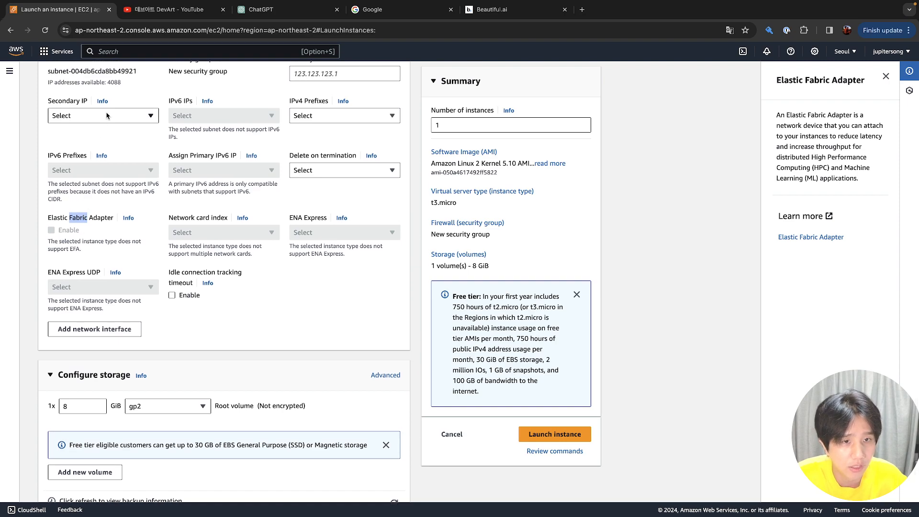
pyautogui.click(107, 115)
pyautogui.click(108, 161)
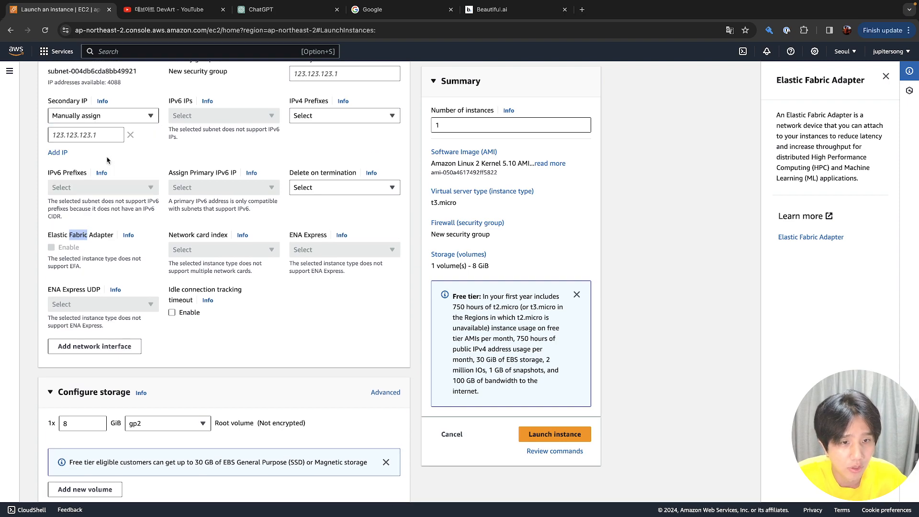
pyautogui.click(107, 130)
pyautogui.click(115, 118)
pyautogui.click(113, 130)
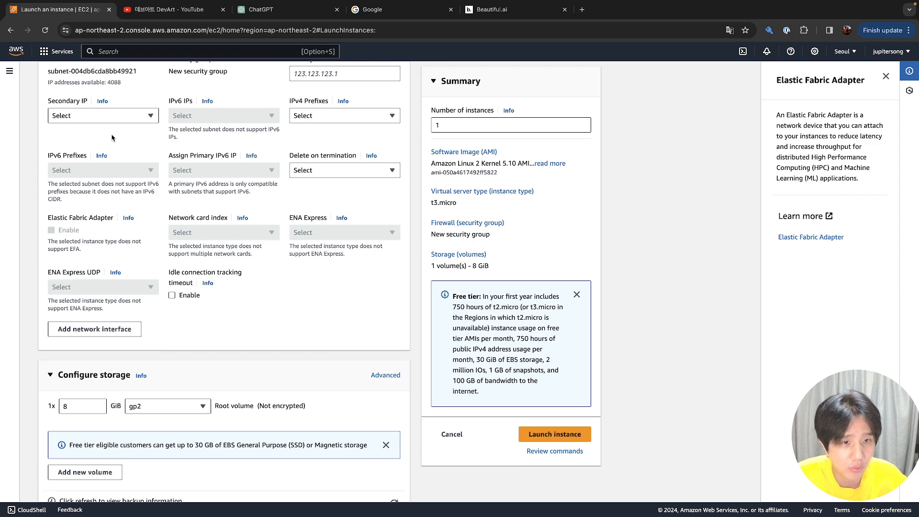
pyautogui.scroll(2, 113, 138)
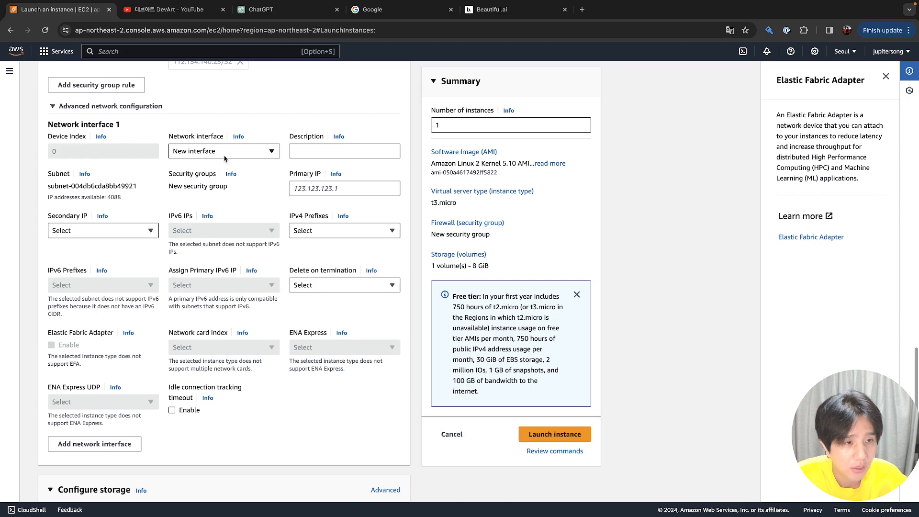
pyautogui.click(306, 153)
pyautogui.click(309, 187)
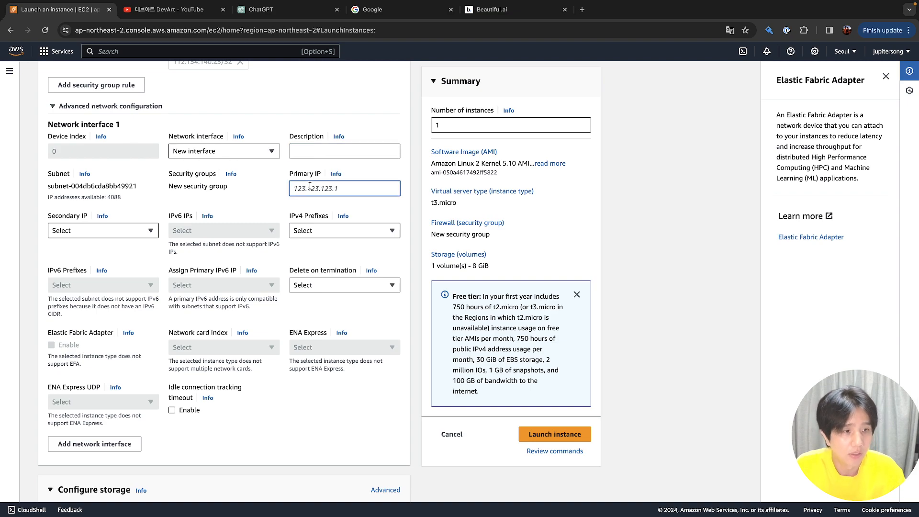
pyautogui.write('0')
pyautogui.press('BackSpace')
pyautogui.write('0')
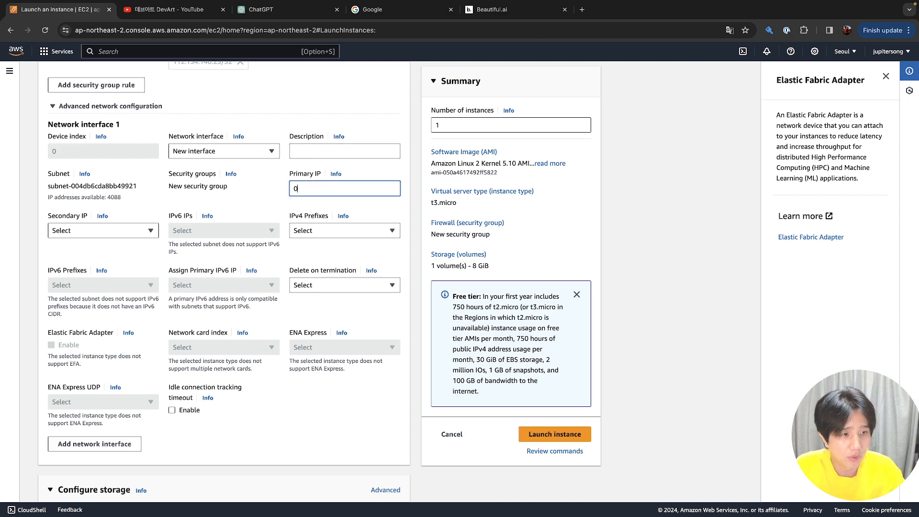
pyautogui.press('BackSpace')
pyautogui.write('10.')
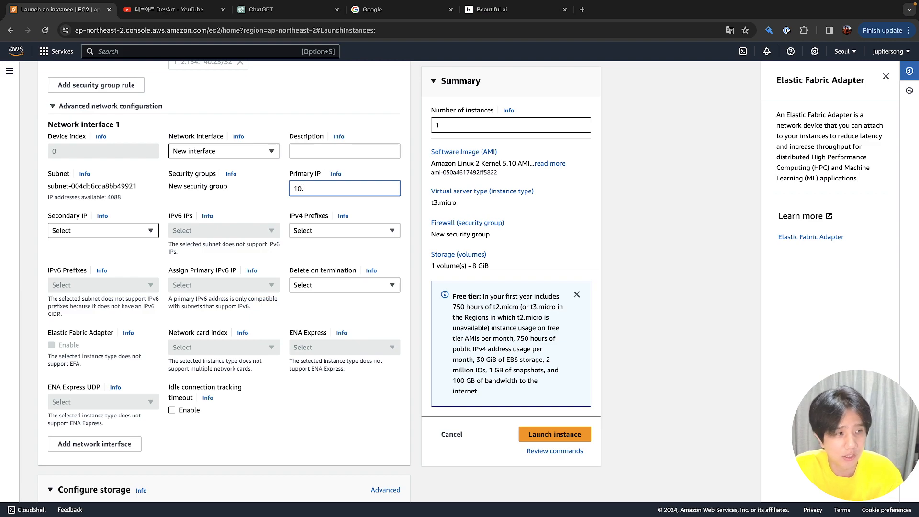
pyautogui.press('BackSpace')
pyautogui.press('BackSpace')
pyautogui.press('BackSpace')
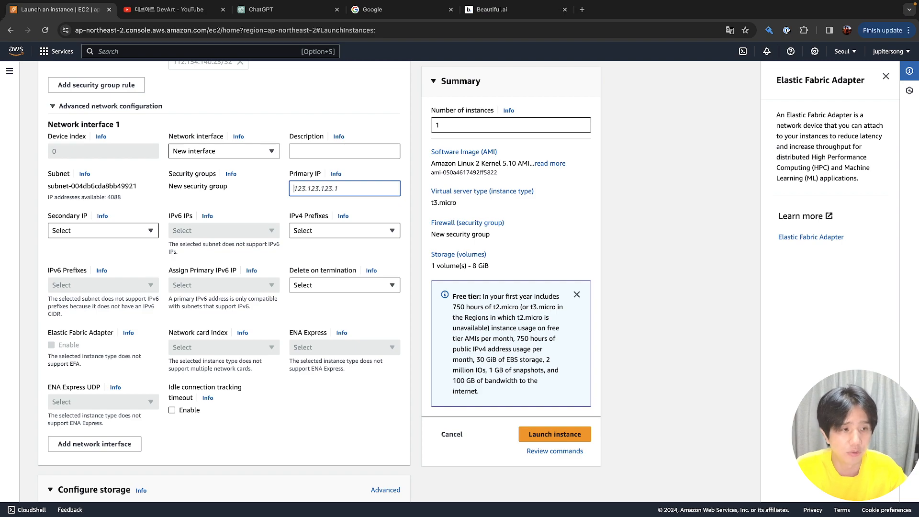
# Add three gp3 EBS volumes, then remove two, keeping one extra 8 GiB volume
pyautogui.scroll(-5, 310, 190)
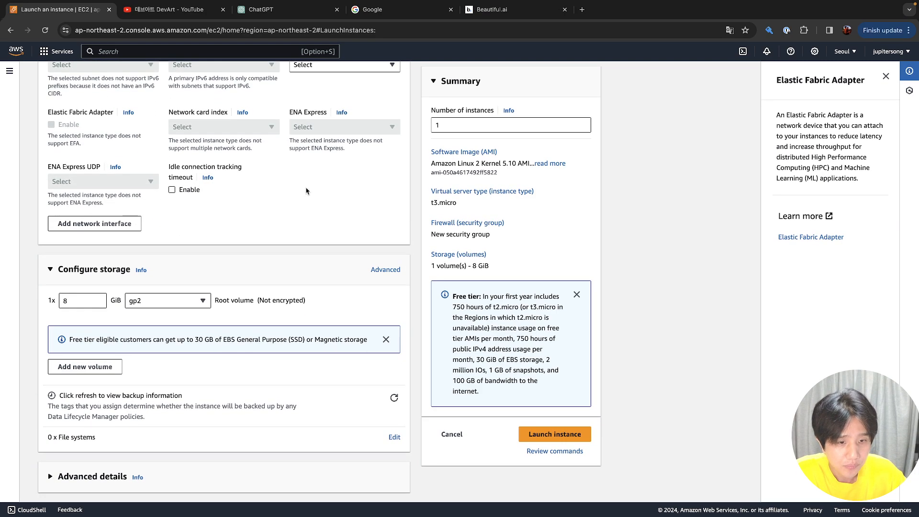
pyautogui.doubleClick(96, 365)
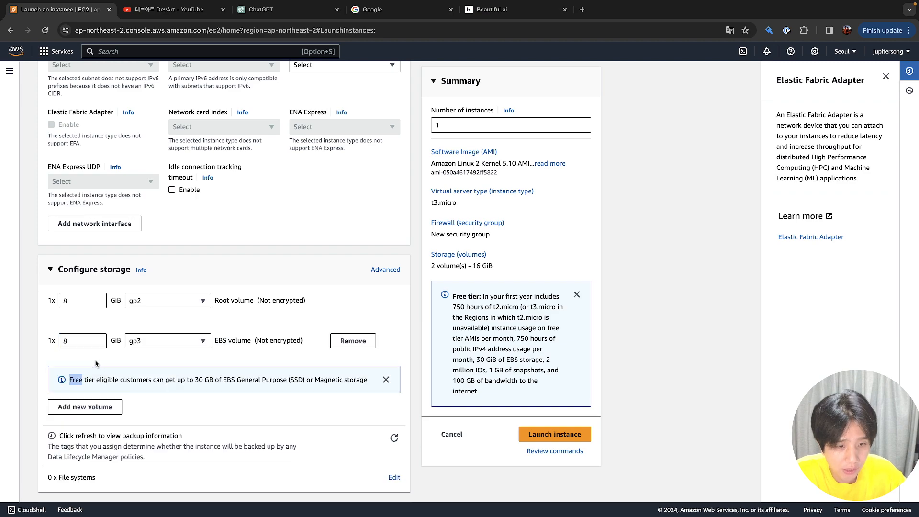
pyautogui.click(93, 407)
pyautogui.click(89, 446)
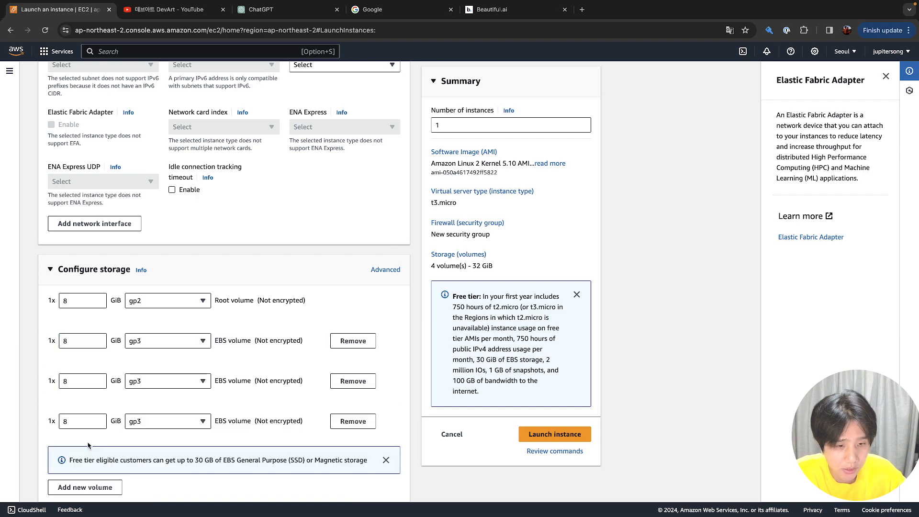
pyautogui.scroll(-3, 89, 446)
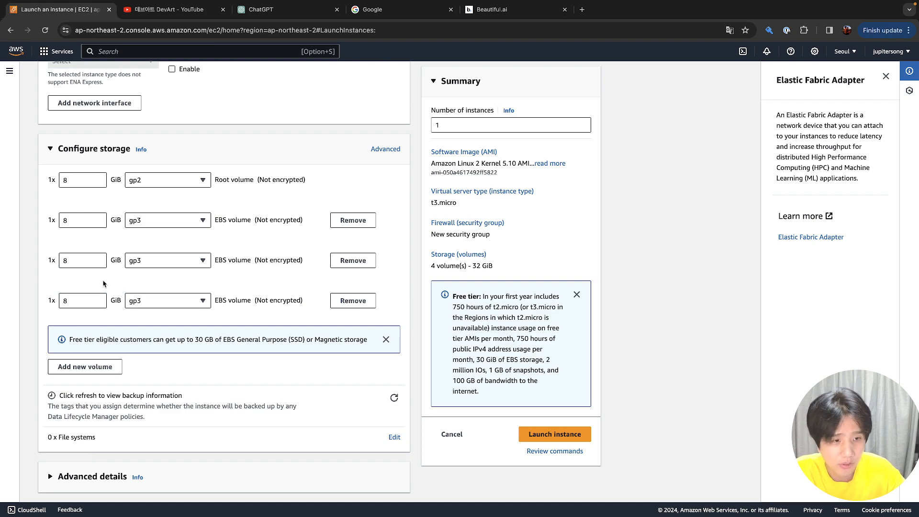
pyautogui.click(363, 298)
pyautogui.click(356, 262)
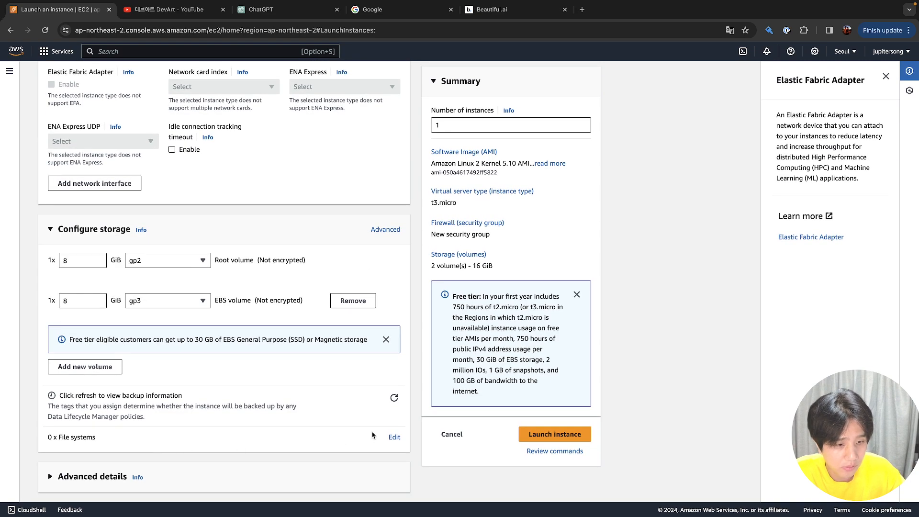
# Expand the File systems settings, showing EFS and FSx with none attached
pyautogui.click(395, 437)
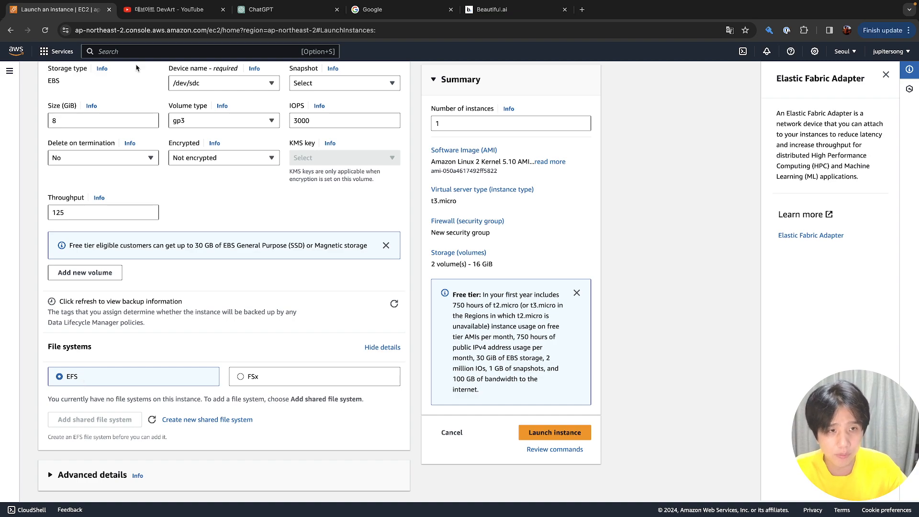
pyautogui.click(144, 51)
pyautogui.write('elastic fi')
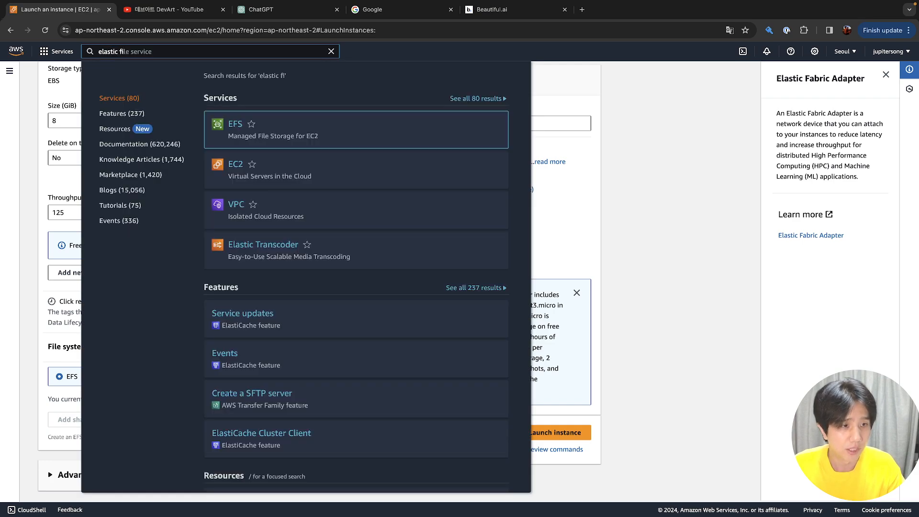
pyautogui.moveTo(251, 137)
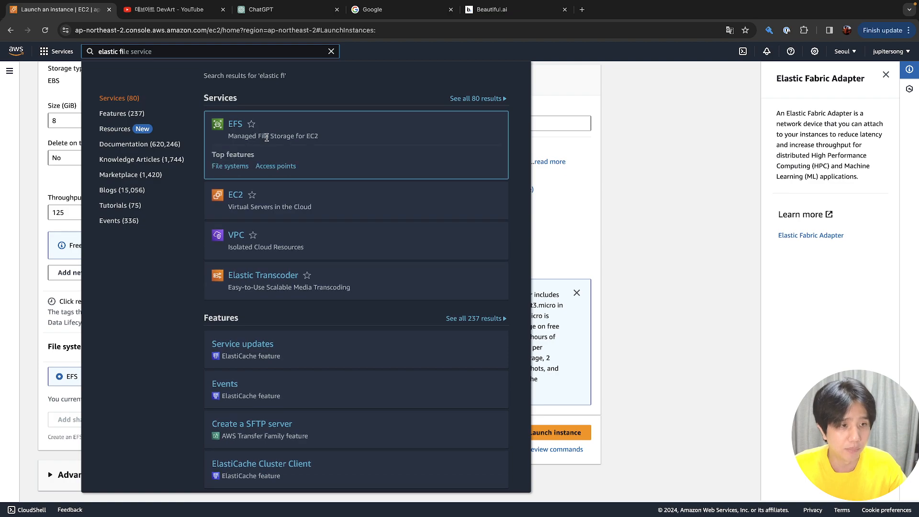
pyautogui.press('Escape')
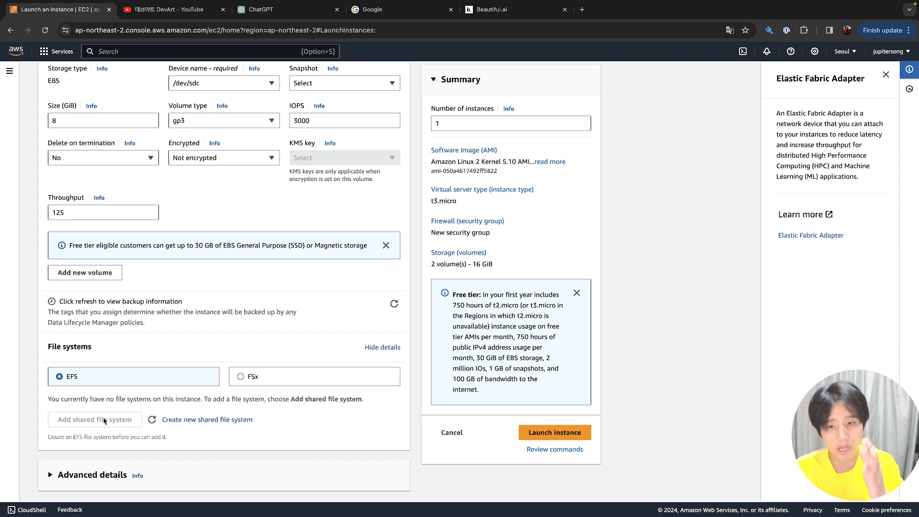
pyautogui.scroll(3, 149, 319)
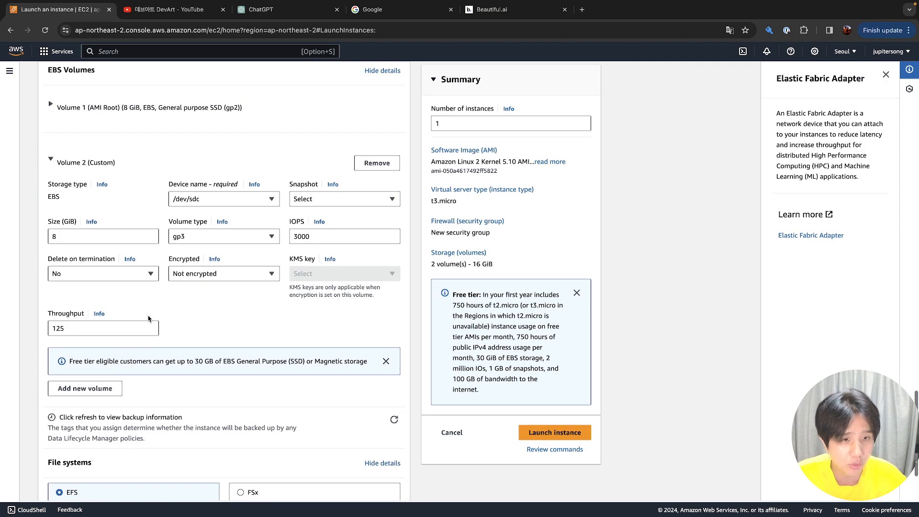
pyautogui.scroll(3, 169, 318)
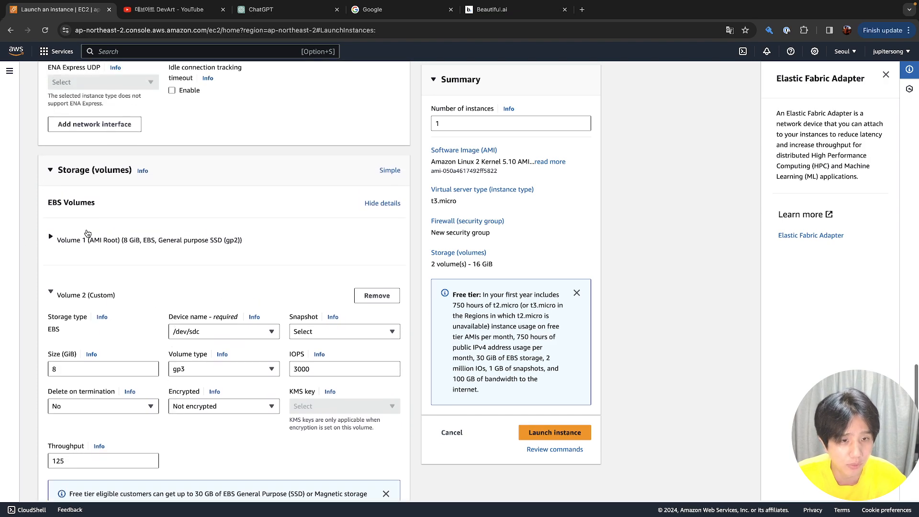
pyautogui.scroll(10, 192, 230)
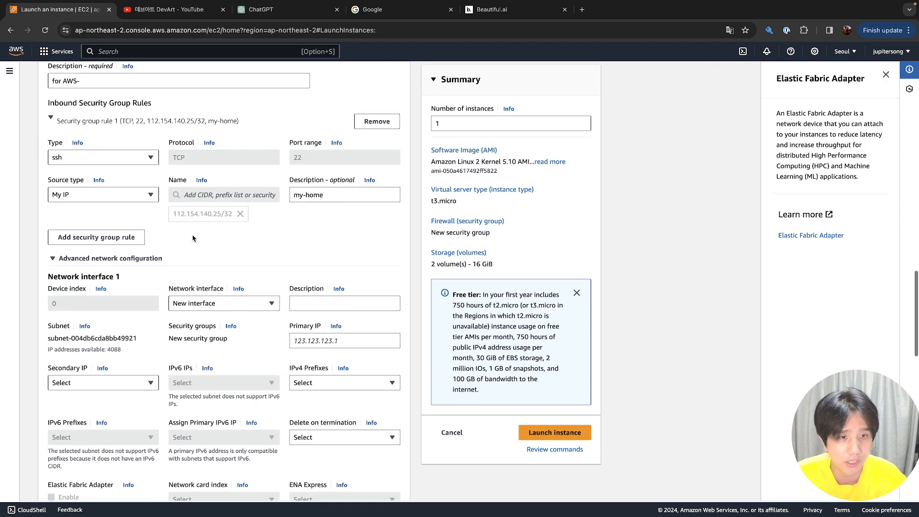
pyautogui.scroll(-8, 194, 238)
pyautogui.scroll(-8, 193, 238)
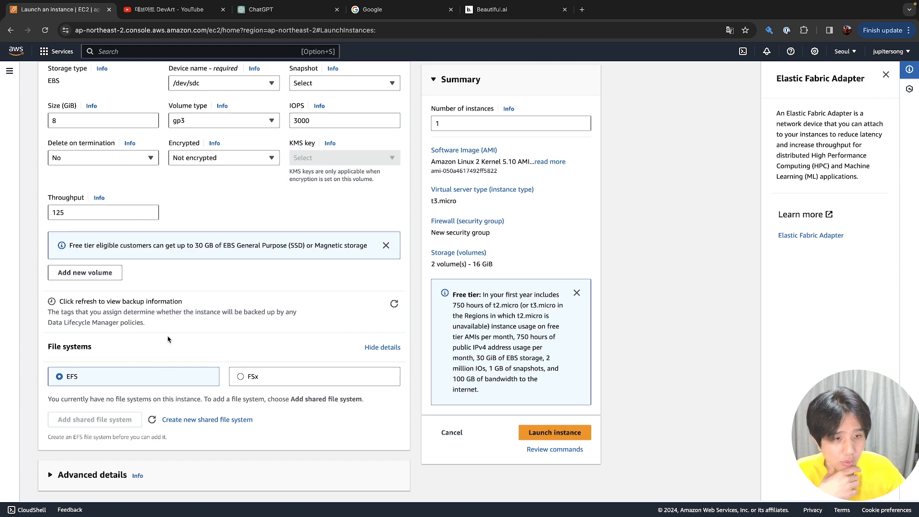
pyautogui.scroll(5, 167, 340)
pyautogui.scroll(-5, 167, 339)
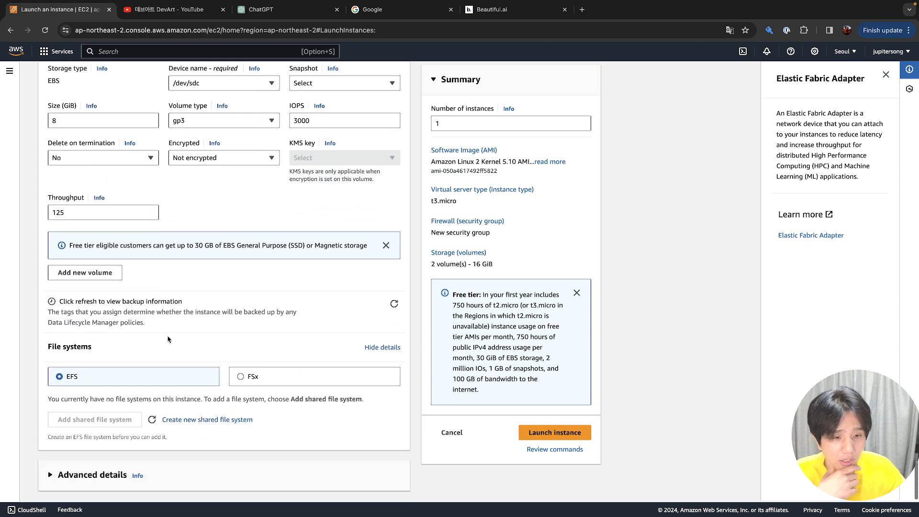
# Expand Advanced details and browse the Domain join directory and IAM instance profile options
pyautogui.click(112, 474)
pyautogui.scroll(-5, 112, 474)
pyautogui.scroll(-1, 112, 474)
pyautogui.click(174, 247)
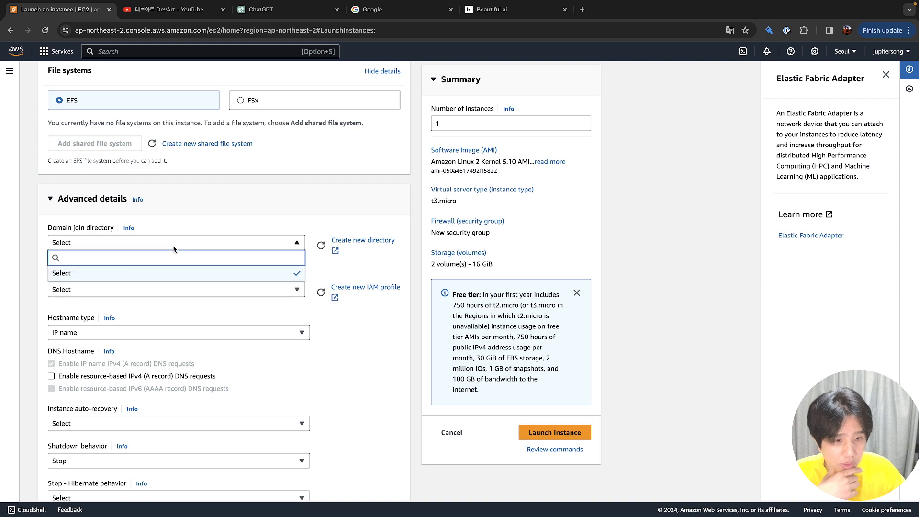
pyautogui.click(167, 289)
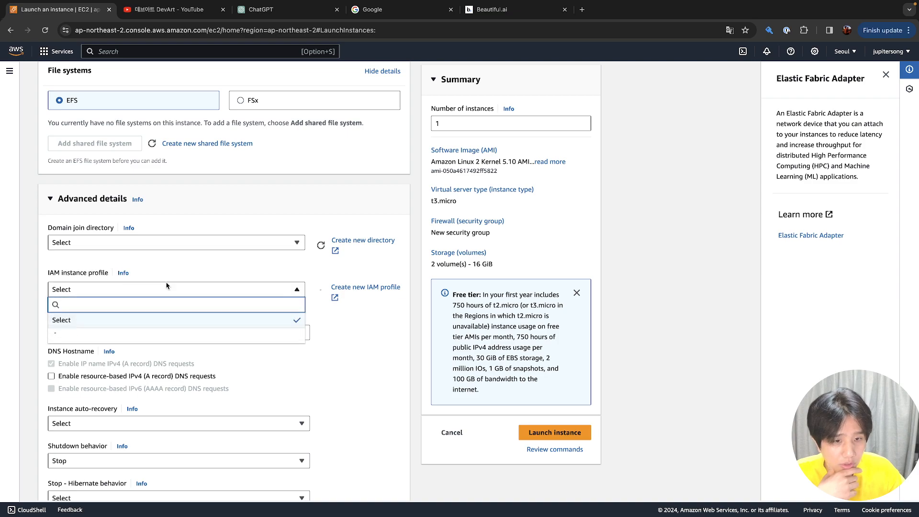
pyautogui.click(171, 245)
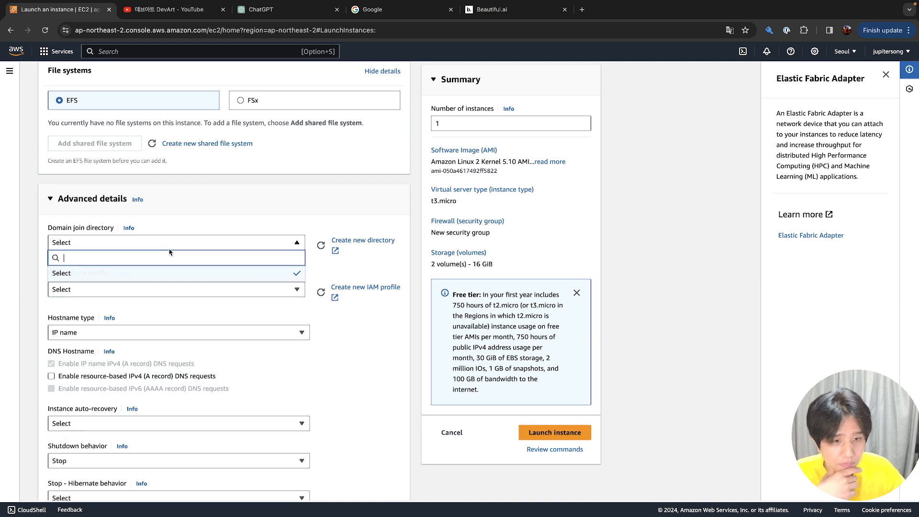
# Show and read the Domain join directory help text
pyautogui.click(129, 229)
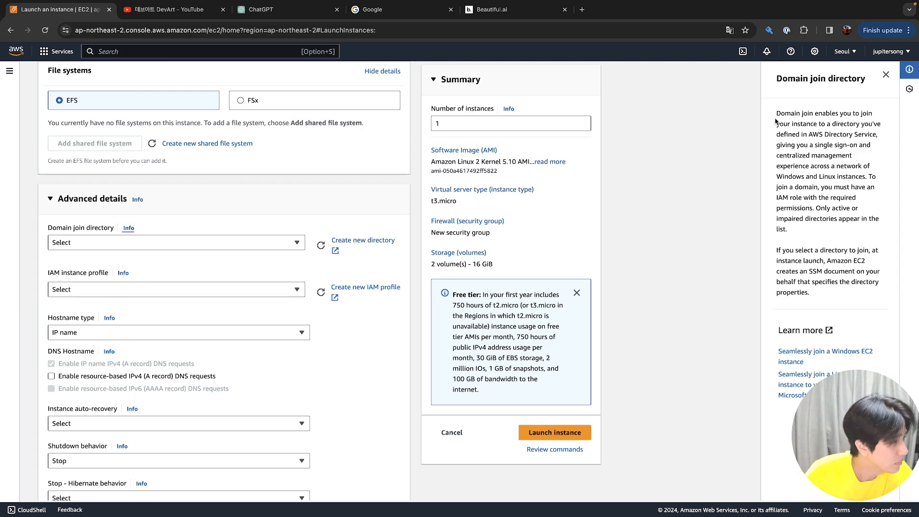
pyautogui.moveTo(779, 116); pyautogui.dragTo(851, 154)
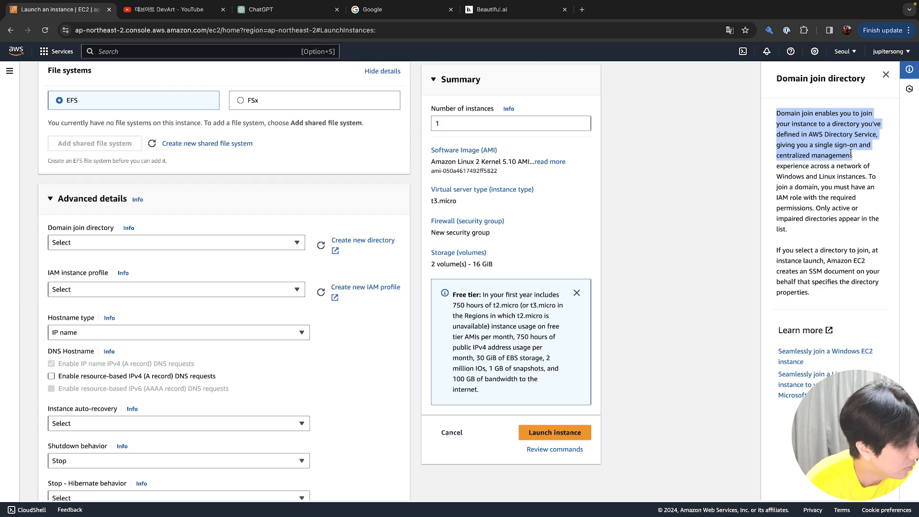
pyautogui.click(851, 154)
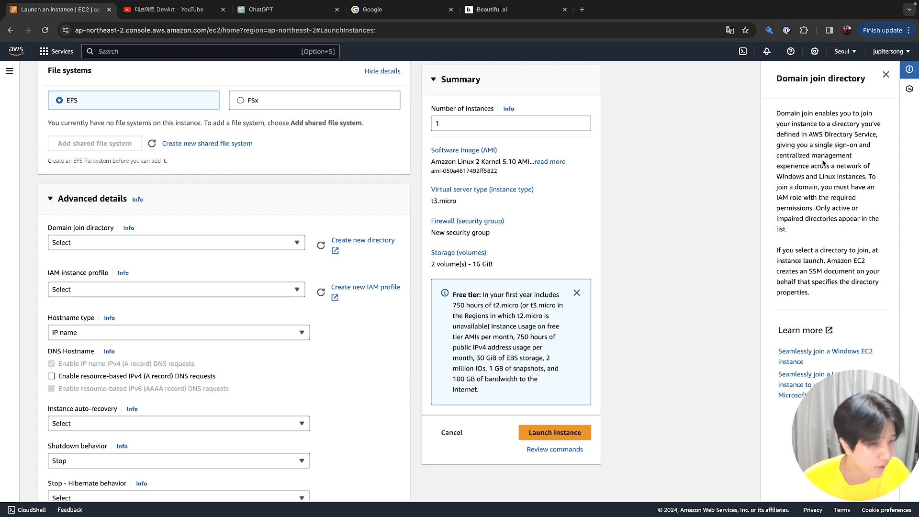
# Look over the Domain join directory and IAM instance profile choices without selecting either
pyautogui.click(252, 244)
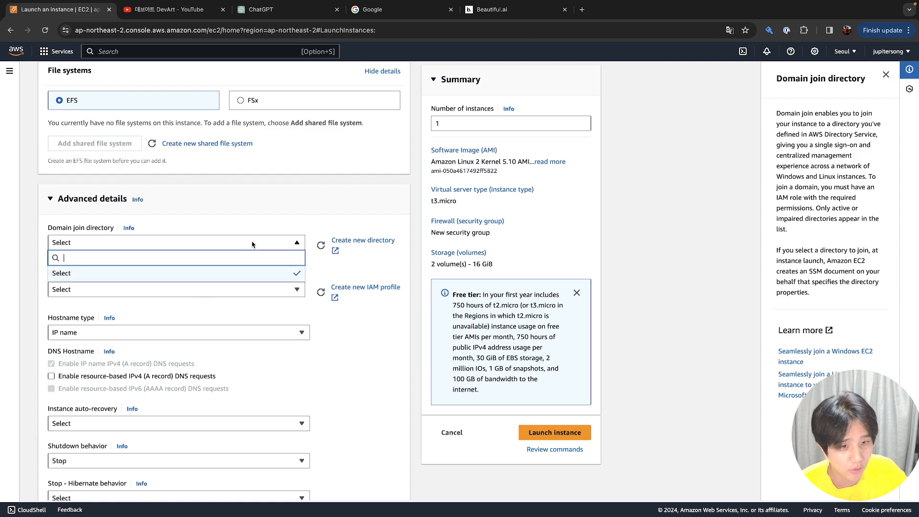
pyautogui.click(252, 244)
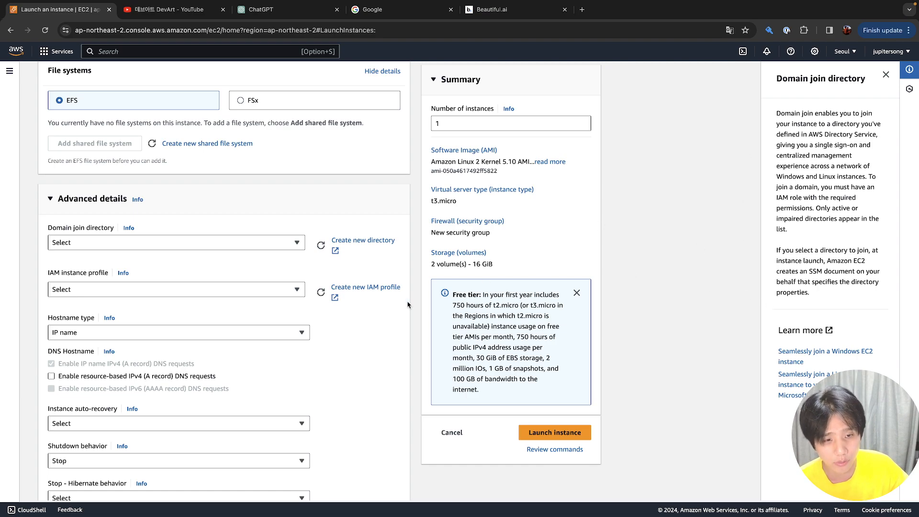
pyautogui.click(152, 294)
pyautogui.click(150, 296)
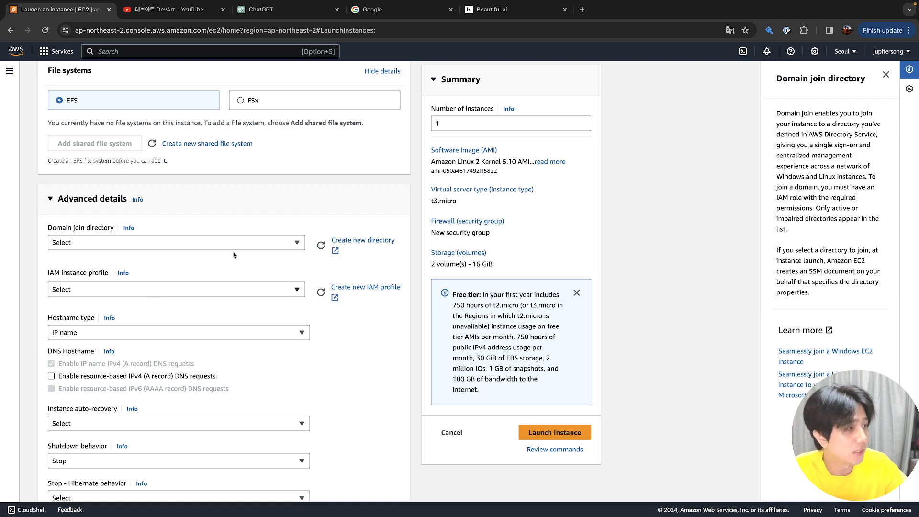
# Check the account menu, then list the available IAM instance profiles
pyautogui.click(898, 54)
pyautogui.click(899, 55)
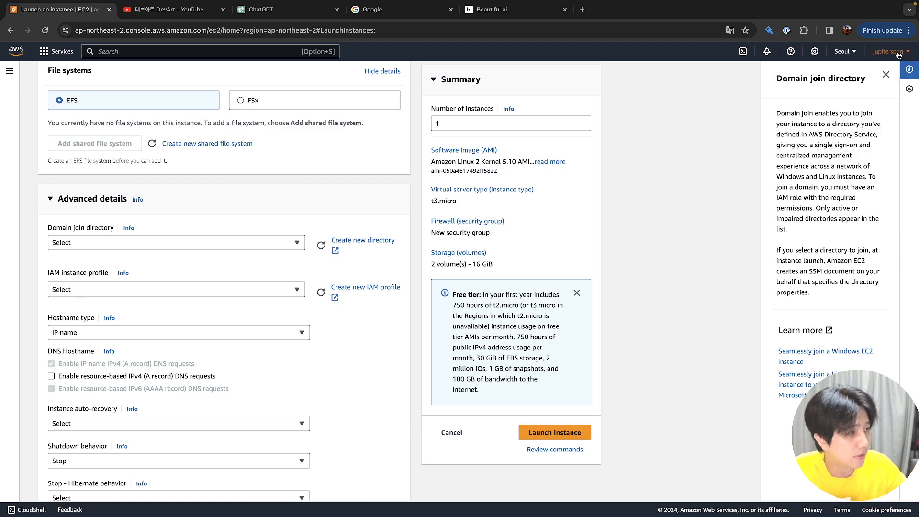
pyautogui.click(898, 55)
pyautogui.click(899, 55)
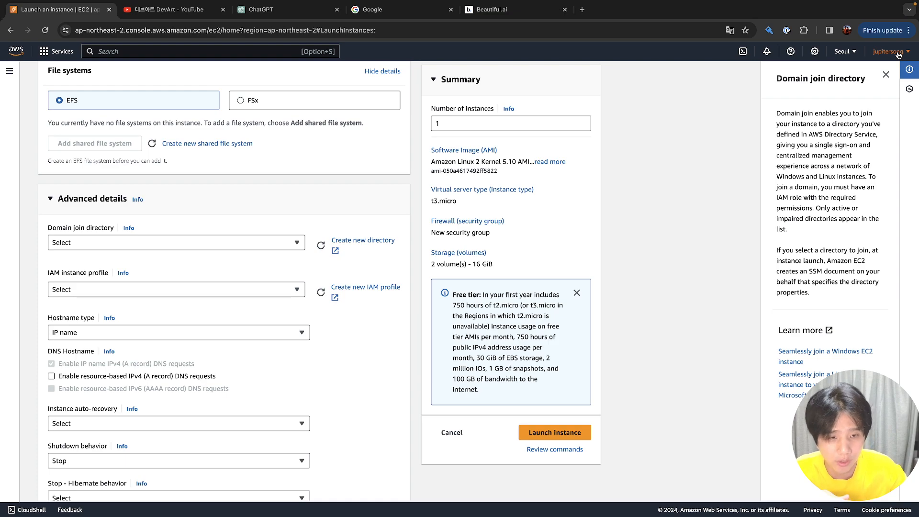
pyautogui.click(282, 294)
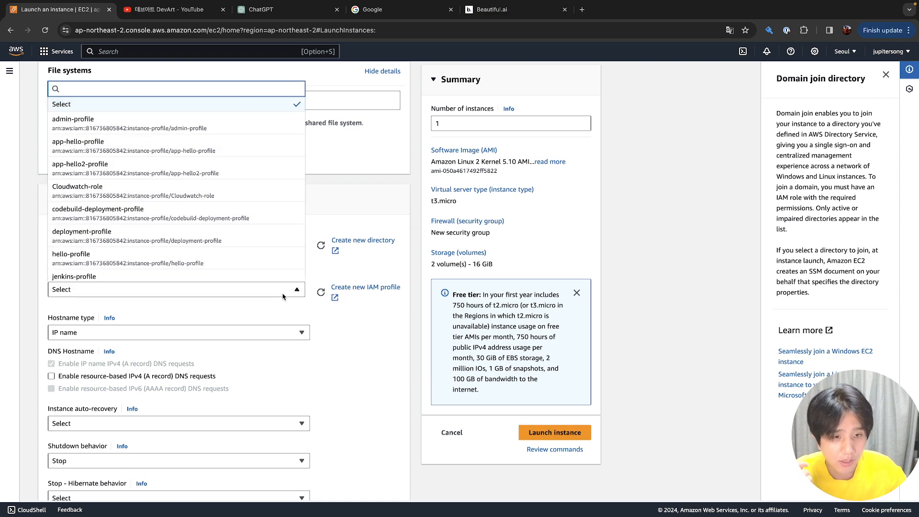
# Leave IAM instance profile unset and list the Hostname type choices, with IP name checked
pyautogui.click(282, 297)
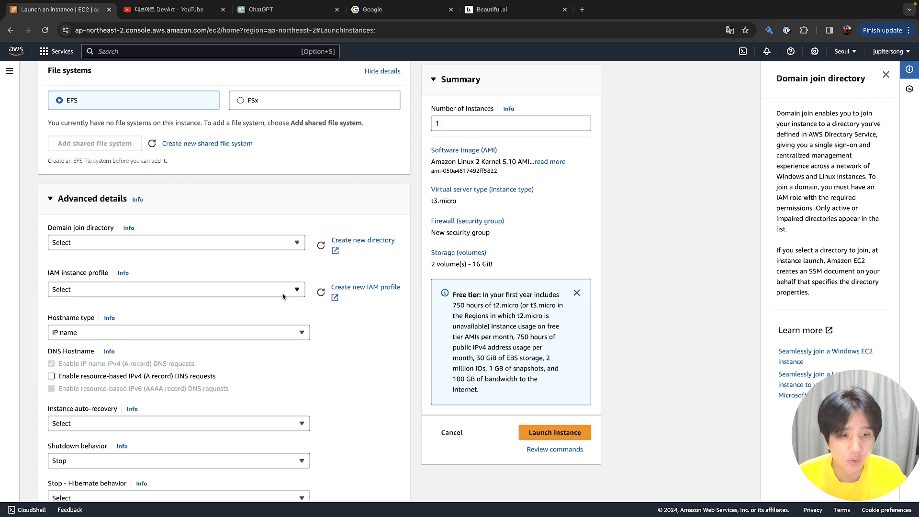
pyautogui.click(283, 296)
pyautogui.click(283, 296)
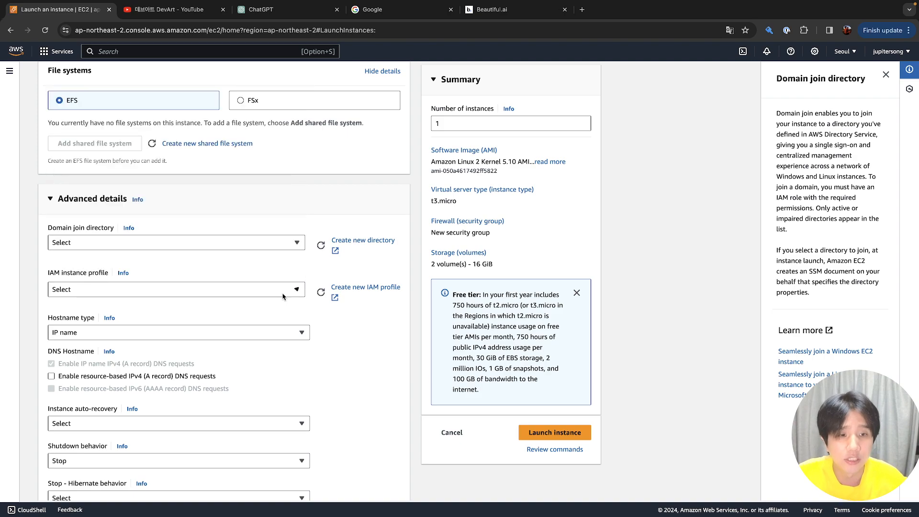
pyautogui.click(248, 338)
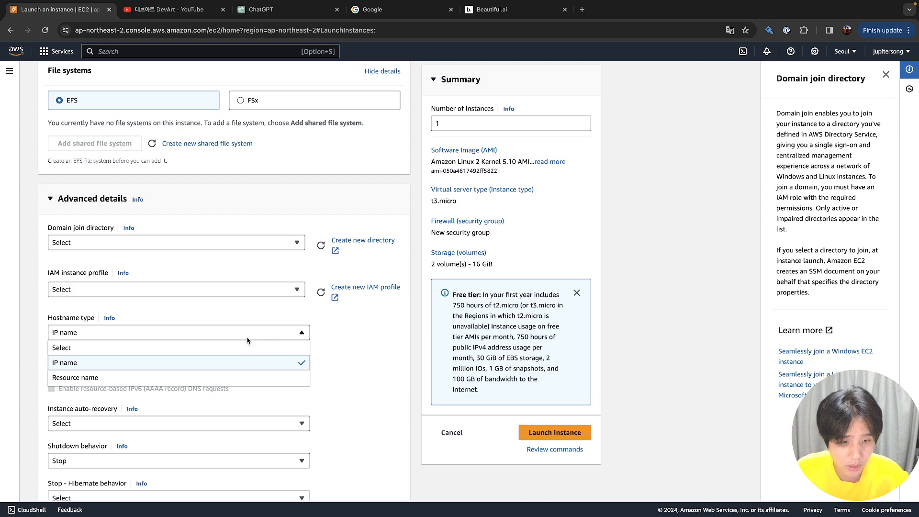
# Keep the Hostname type set to IP name
pyautogui.click(251, 364)
pyautogui.scroll(-2, 252, 363)
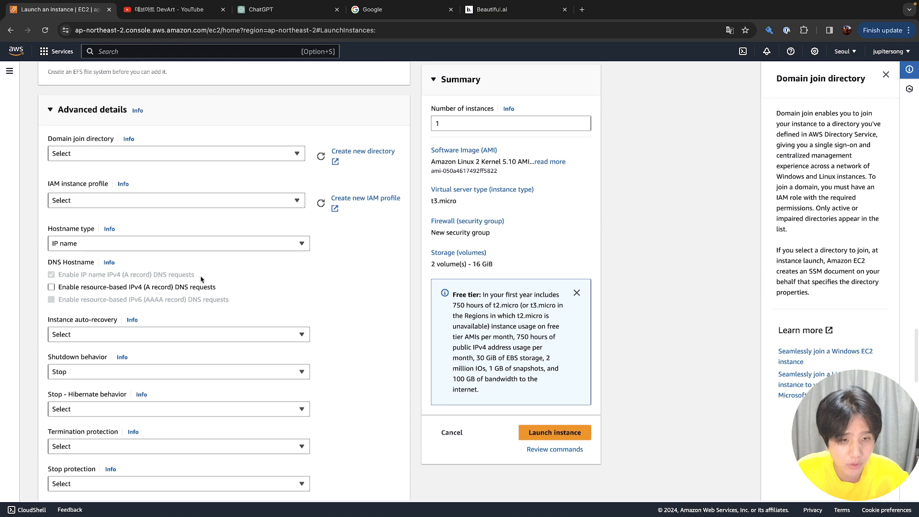
pyautogui.click(177, 246)
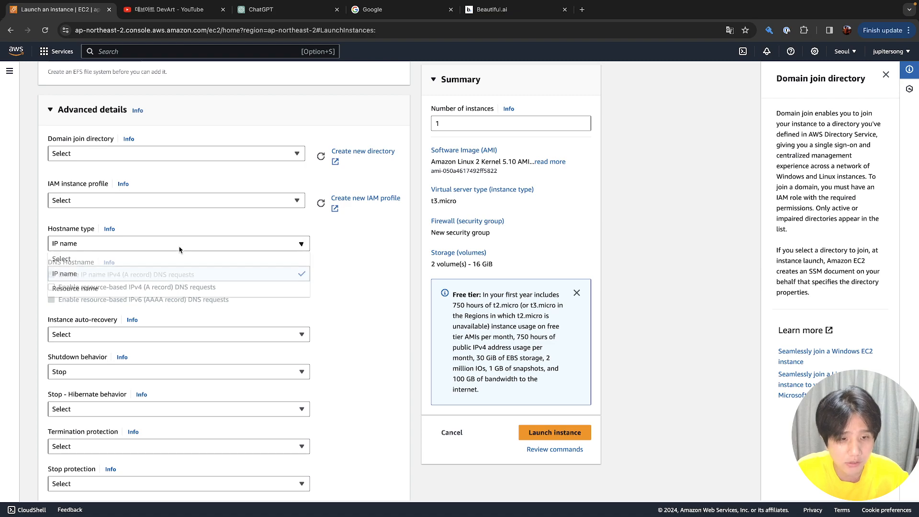
pyautogui.click(180, 277)
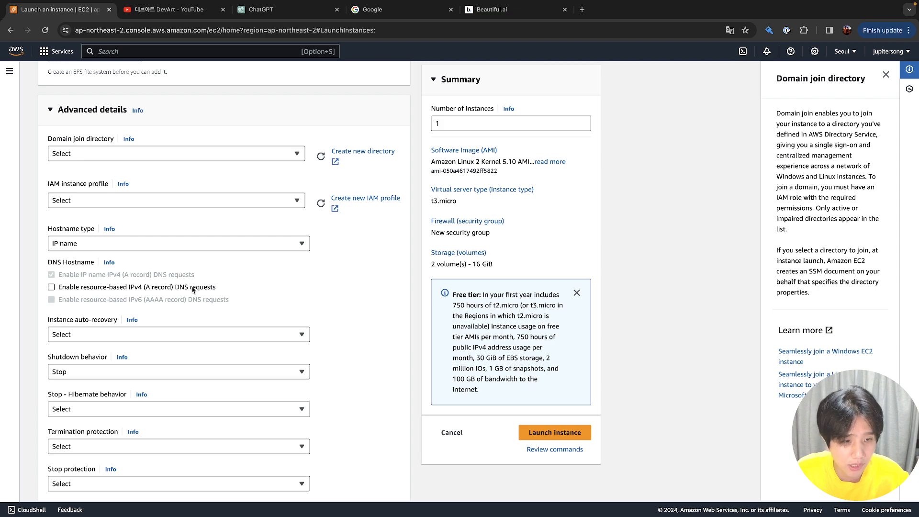
# Review the Instance auto-recovery options unchanged and show its help text
pyautogui.scroll(-1, 193, 289)
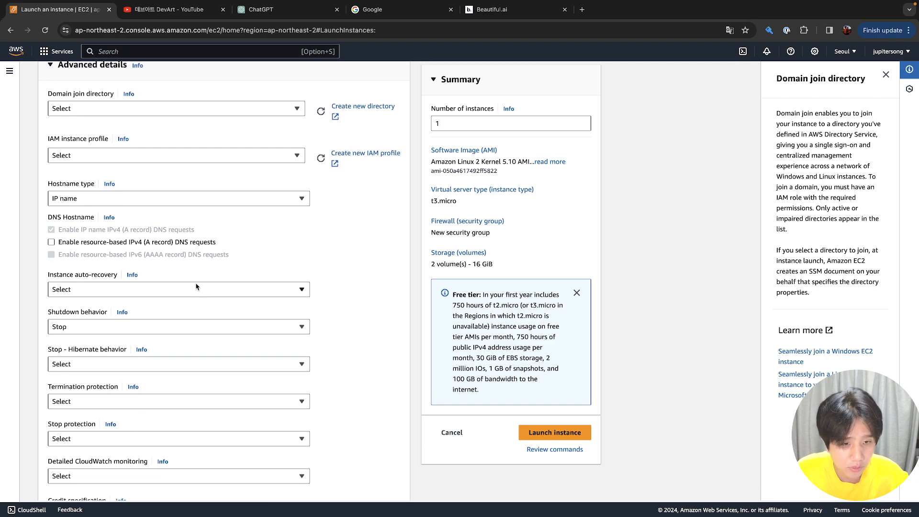
pyautogui.click(197, 290)
pyautogui.click(197, 290)
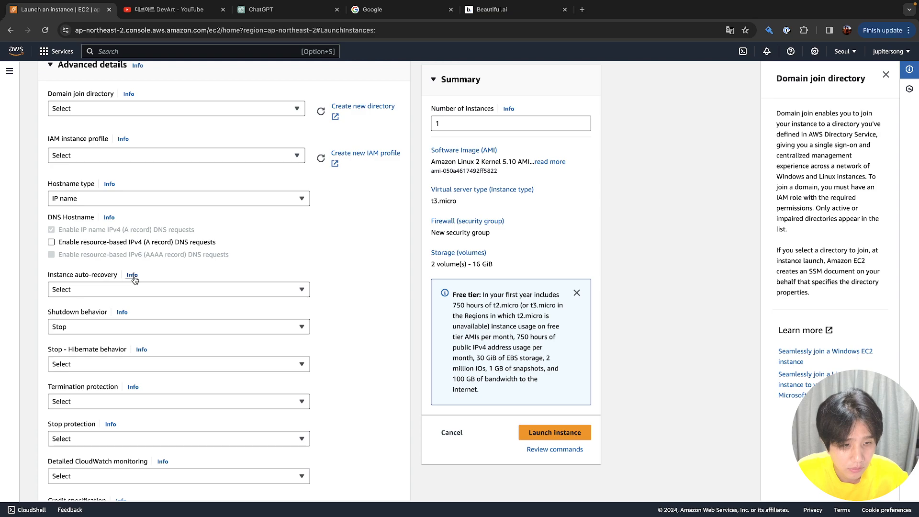
pyautogui.click(132, 275)
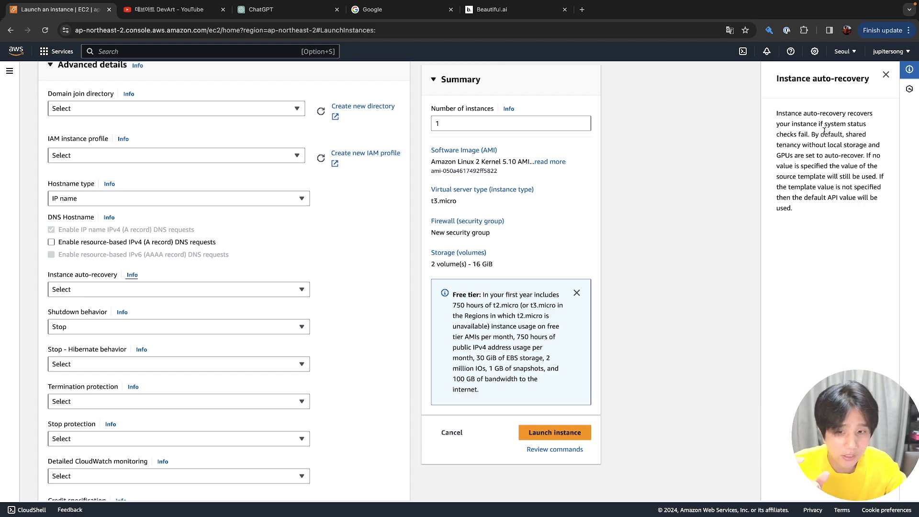
# Set Instance auto-recovery to Default
pyautogui.click(196, 287)
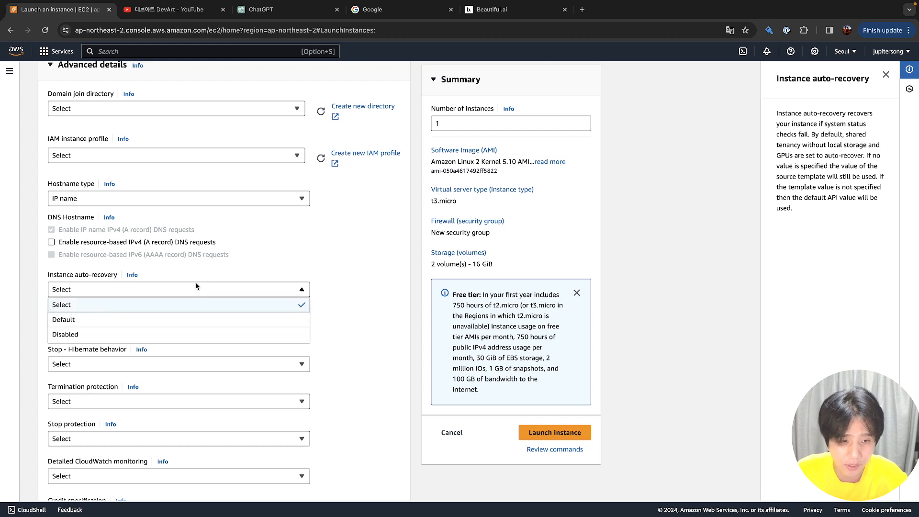
pyautogui.click(184, 324)
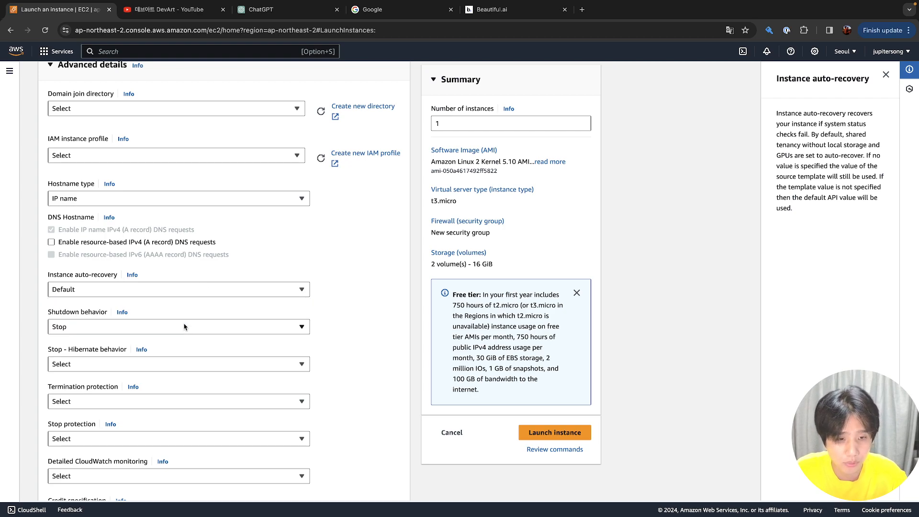
pyautogui.click(158, 294)
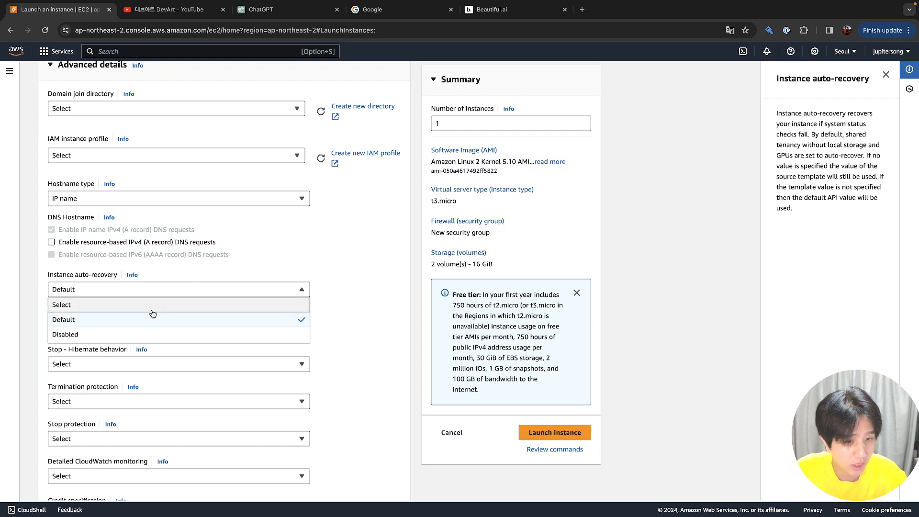
pyautogui.click(145, 325)
# Keep Shutdown behavior on Stop and read its help about terminating versus stopping
pyautogui.click(145, 326)
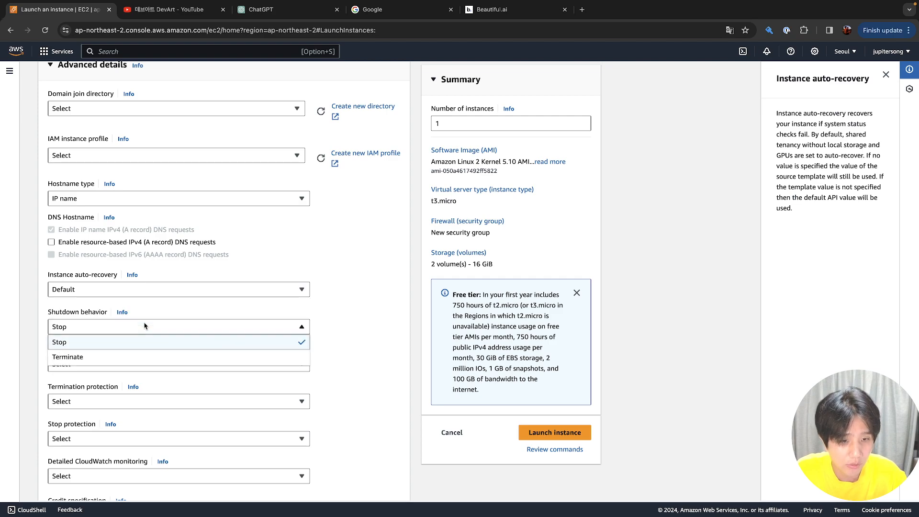
pyautogui.click(145, 326)
pyautogui.click(123, 312)
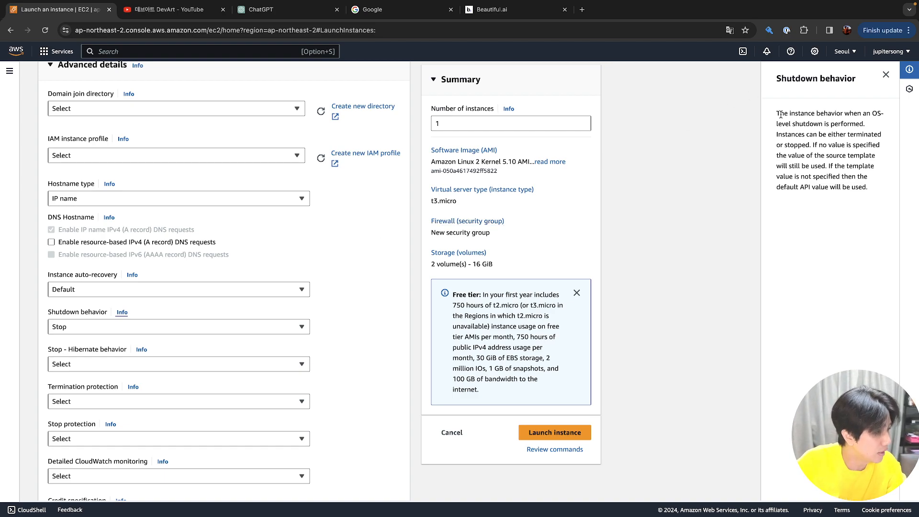
pyautogui.doubleClick(860, 135)
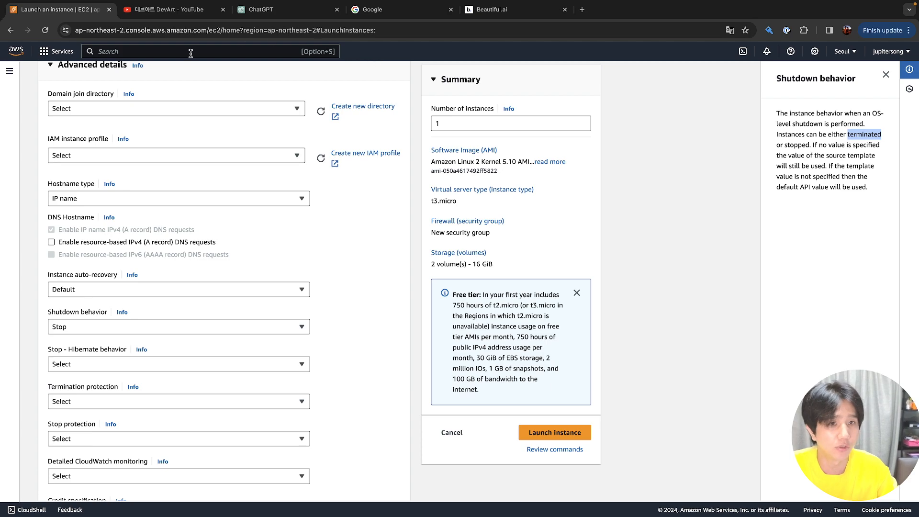
# Search 'ec2', open EC2 in a new browser tab and show its Instances list
pyautogui.click(62, 53)
pyautogui.click(125, 53)
pyautogui.write('ec2')
pyautogui.rightClick(236, 125)
pyautogui.click(250, 130)
pyautogui.click(163, 10)
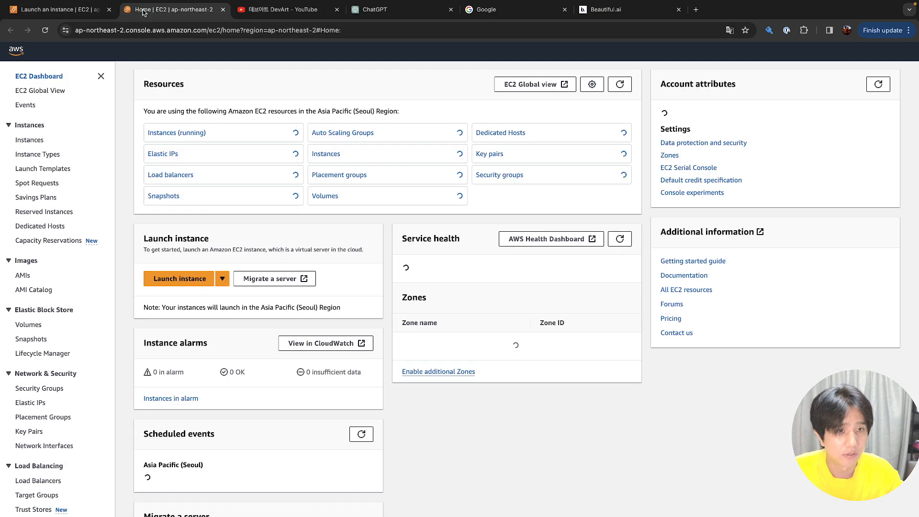
pyautogui.click(174, 132)
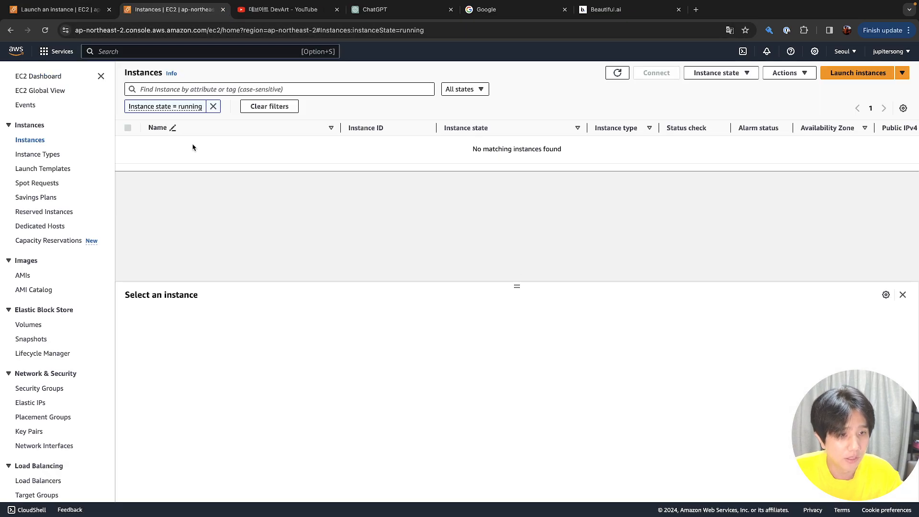
# Clear the running-only filter and start the stopped bastion instance, returning to the launch form
pyautogui.click(214, 106)
pyautogui.click(335, 125)
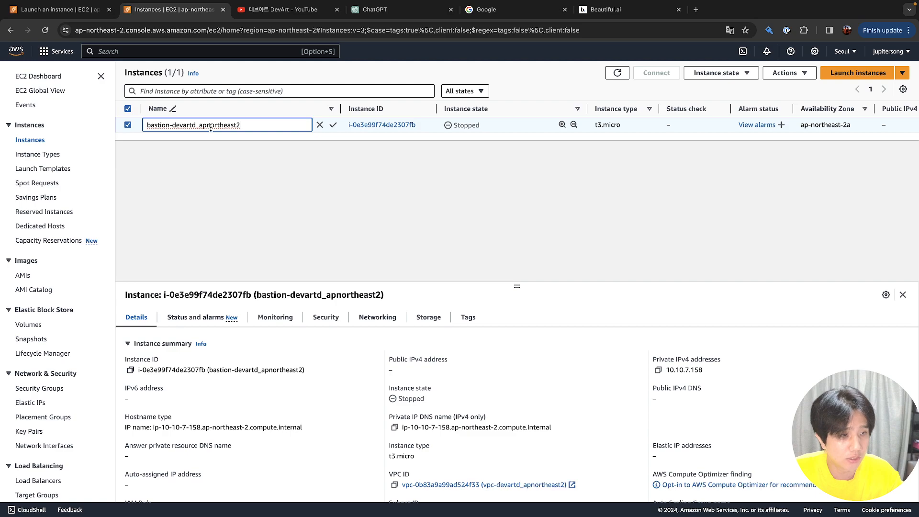
pyautogui.click(458, 128)
pyautogui.rightClick(457, 128)
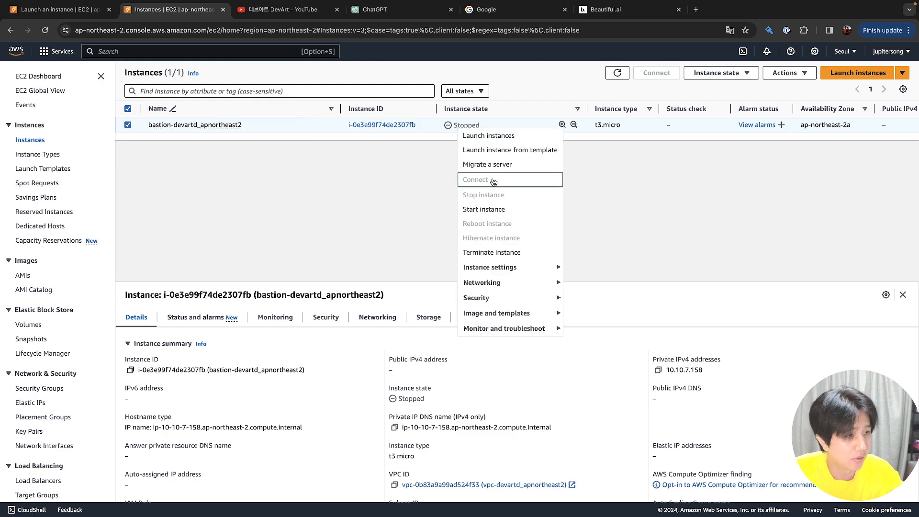
pyautogui.click(510, 211)
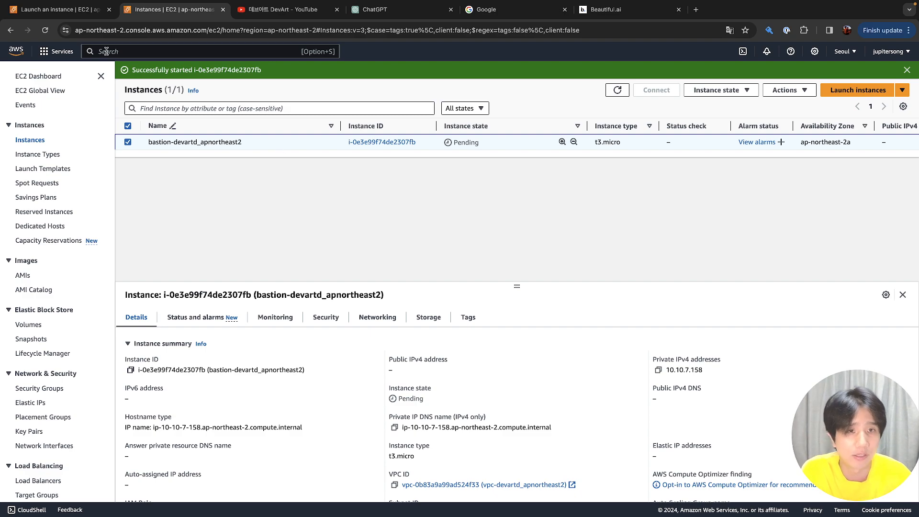
pyautogui.click(96, 9)
pyautogui.click(21, 195)
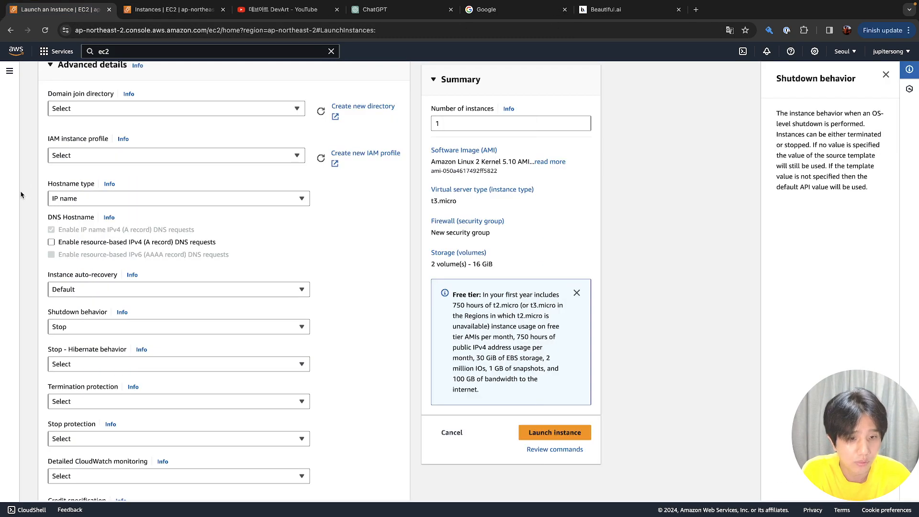
pyautogui.scroll(-2, 39, 259)
pyautogui.click(77, 254)
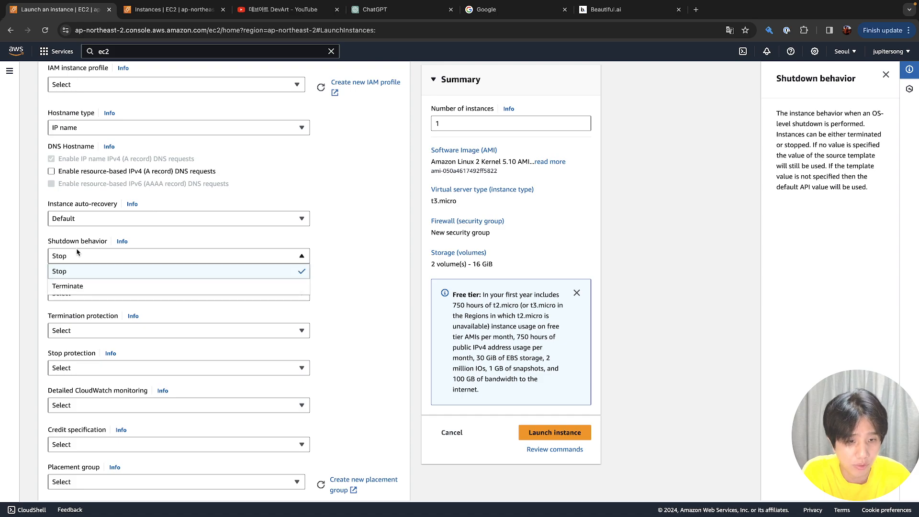
pyautogui.click(77, 254)
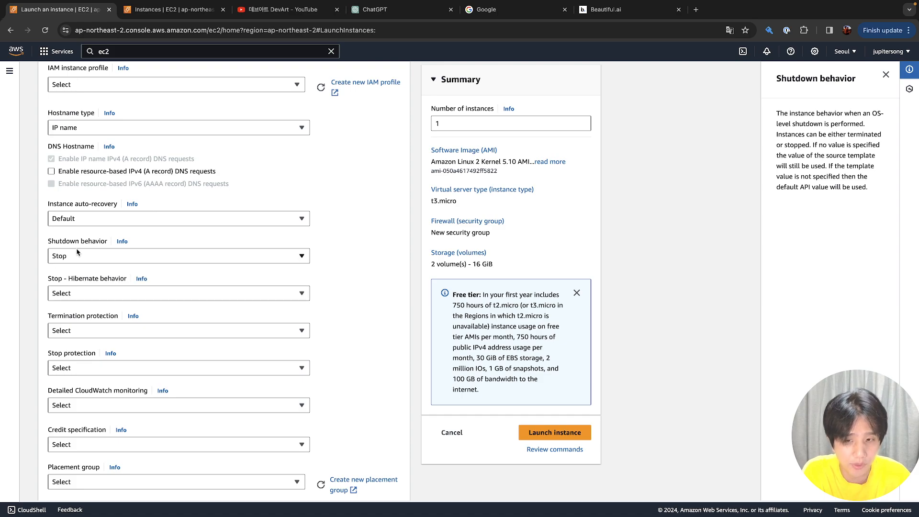
pyautogui.click(77, 253)
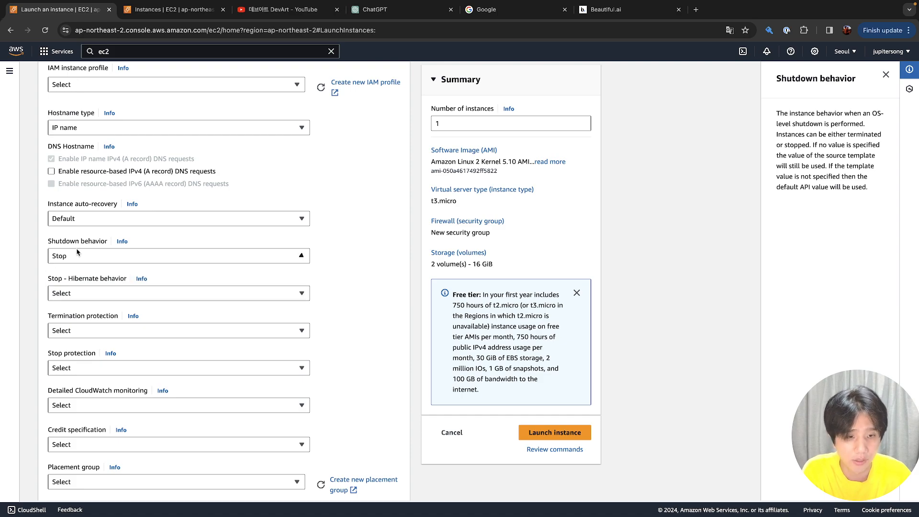
pyautogui.scroll(-1, 77, 253)
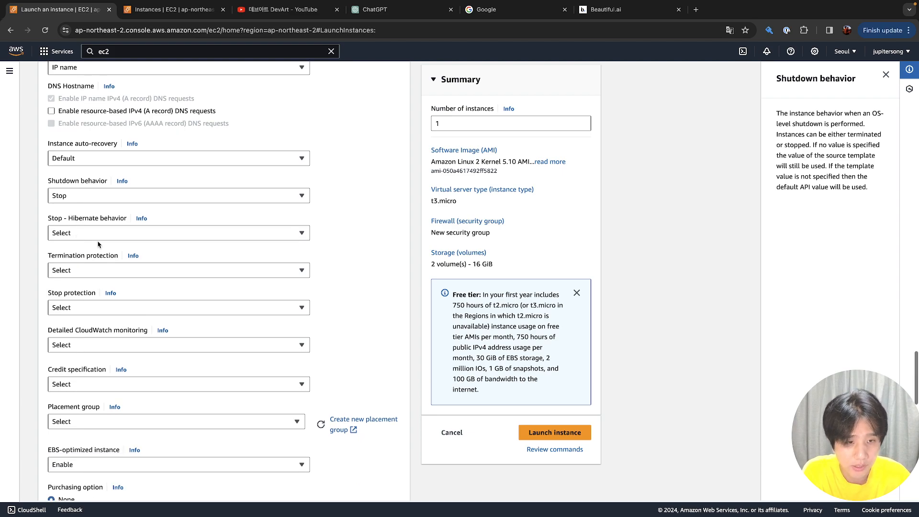
pyautogui.click(107, 233)
pyautogui.click(107, 233)
pyautogui.click(107, 233)
pyautogui.click(107, 233)
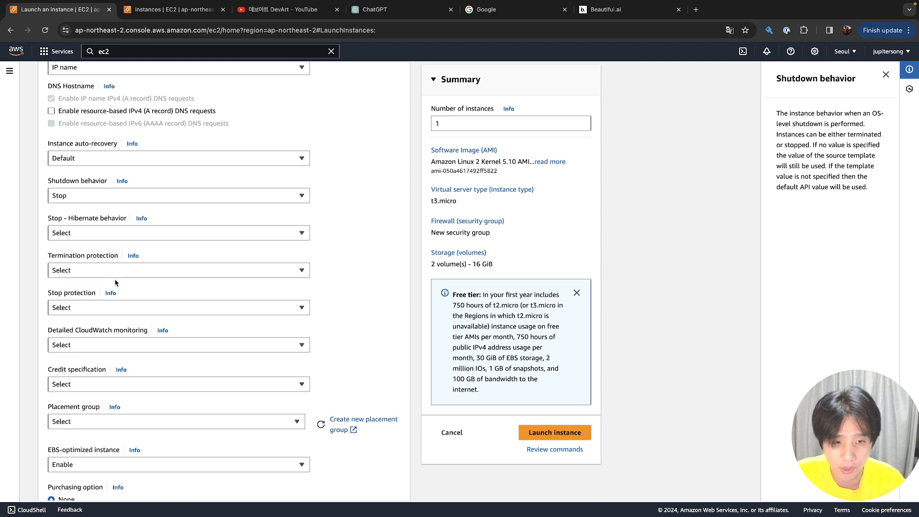
pyautogui.click(123, 238)
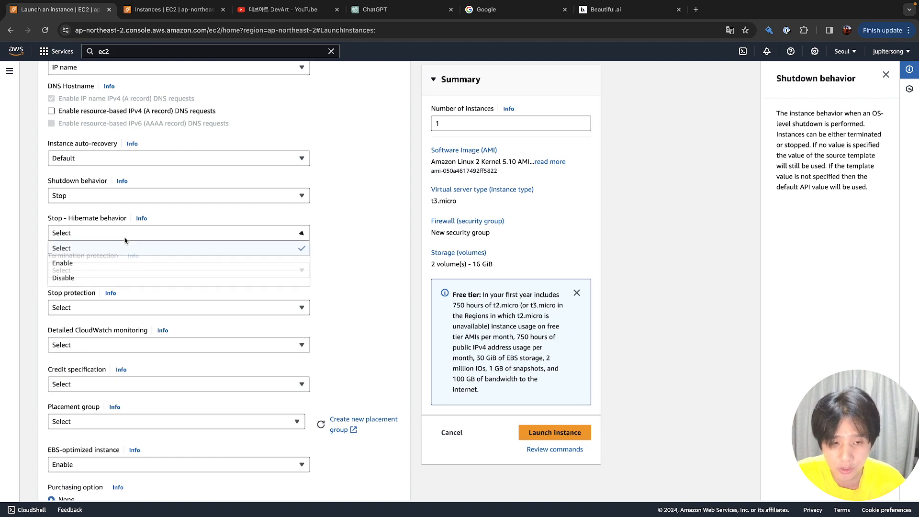
pyautogui.click(125, 240)
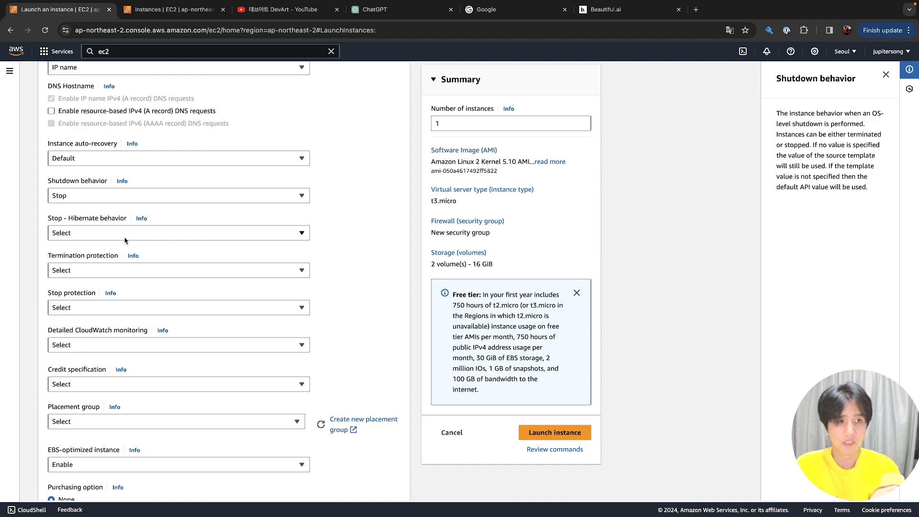
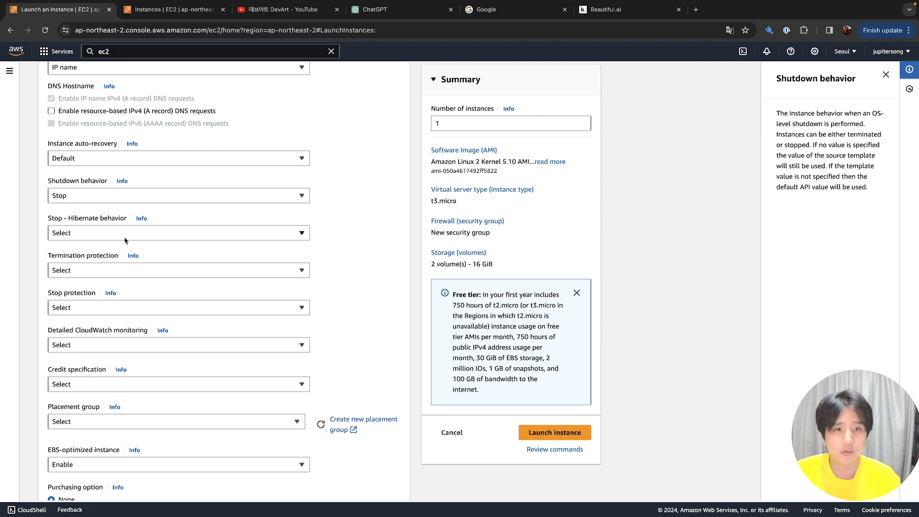
# Set Stop protection to Disable in Advanced details
pyautogui.scroll(-1, 125, 241)
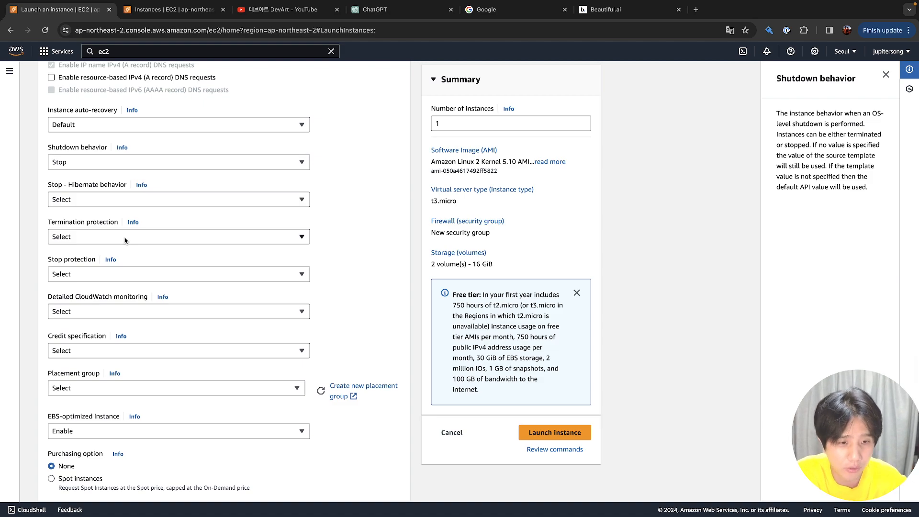
pyautogui.scroll(-2, 125, 241)
pyautogui.click(129, 213)
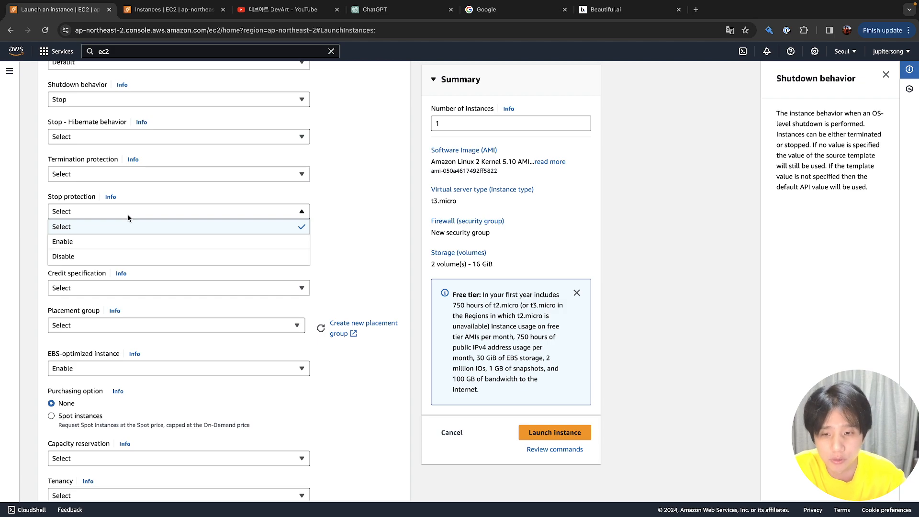
pyautogui.click(128, 214)
pyautogui.click(127, 215)
pyautogui.click(123, 259)
# Enable Detailed CloudWatch monitoring and read its help text
pyautogui.scroll(-1, 122, 268)
pyautogui.scroll(-2, 122, 268)
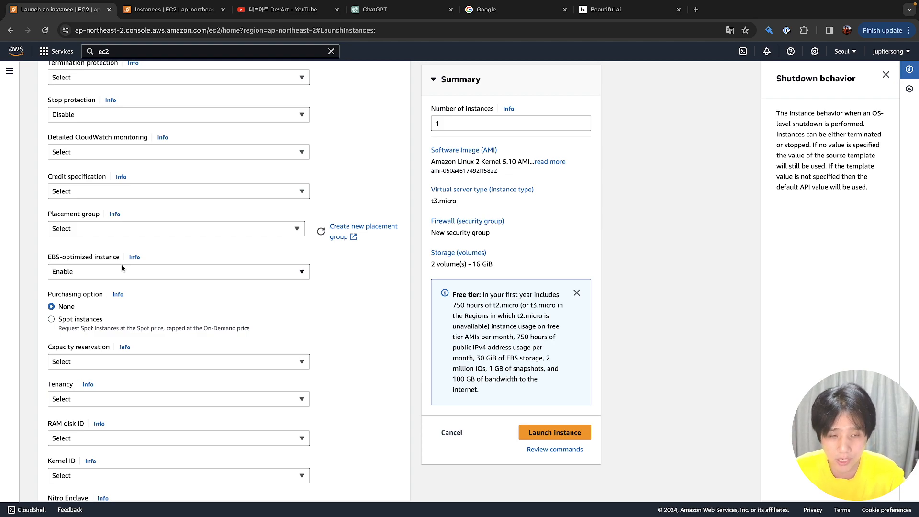
pyautogui.click(143, 158)
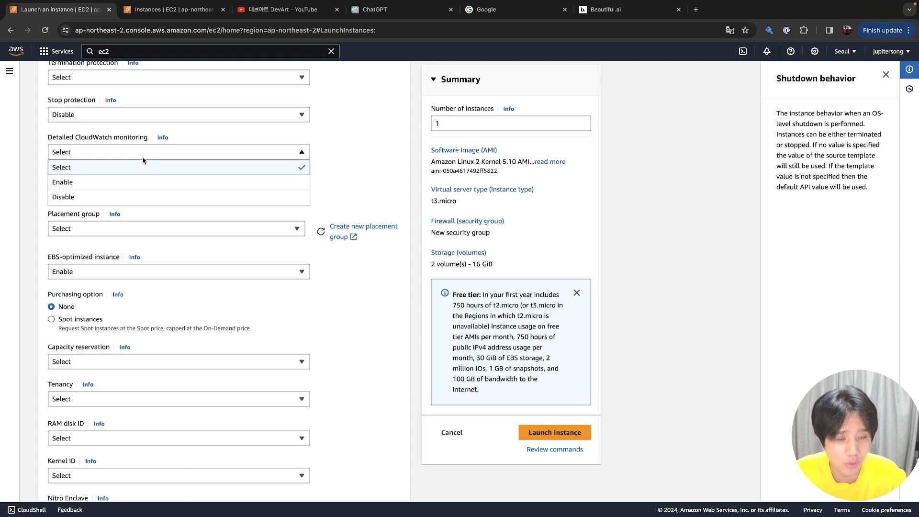
pyautogui.click(145, 177)
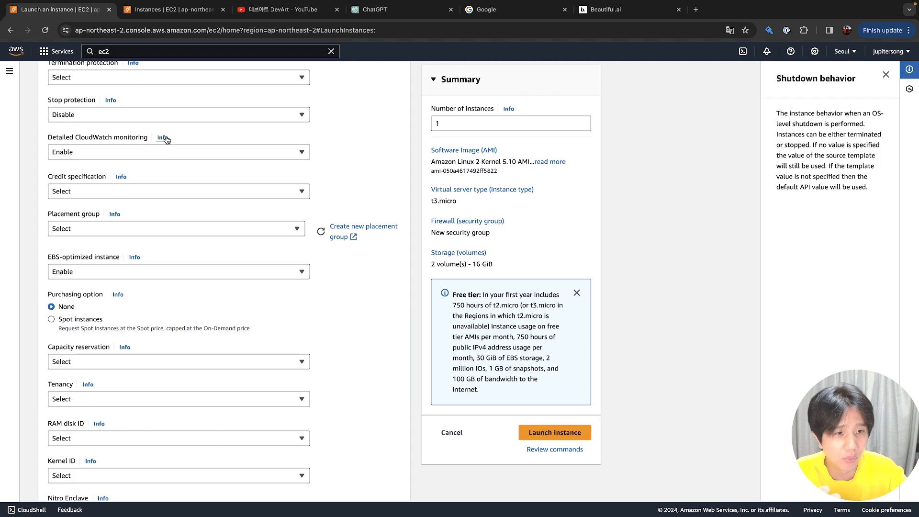
pyautogui.click(163, 139)
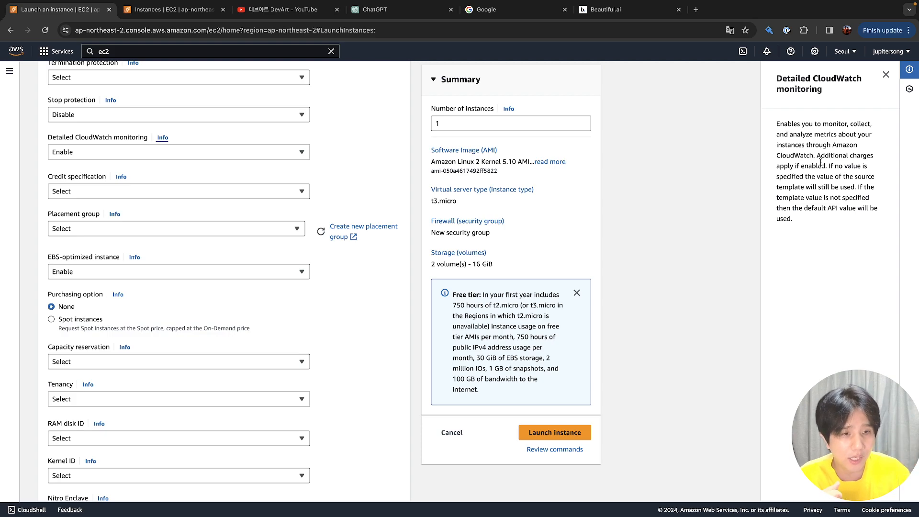
pyautogui.click(299, 150)
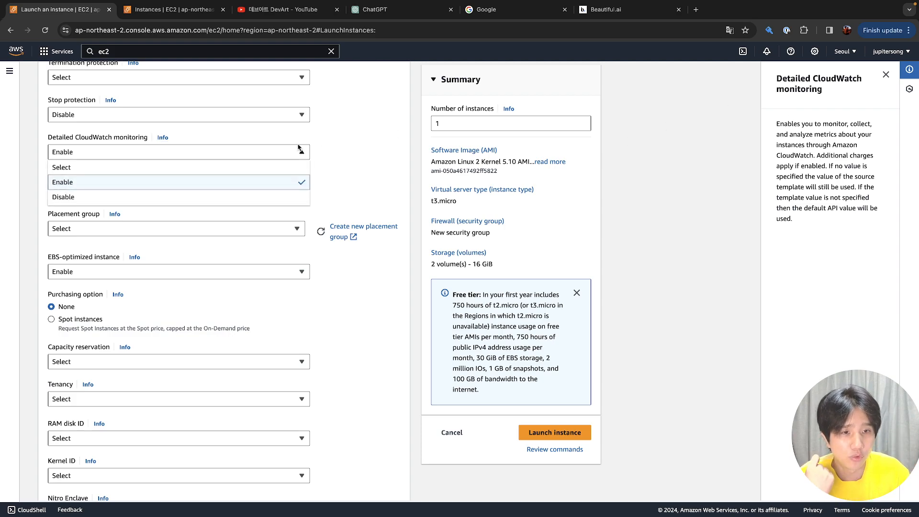
# Open the running instance's Monitoring charts in the Instances tab and refresh them
pyautogui.click(175, 9)
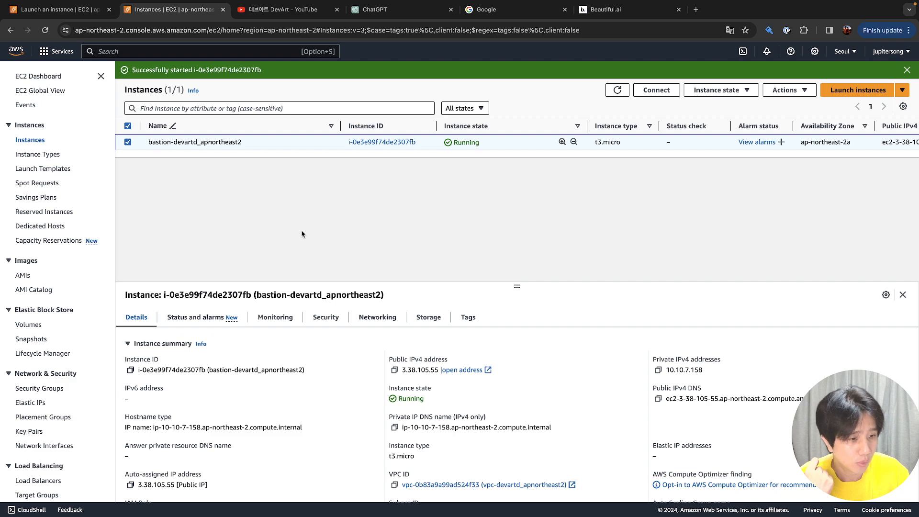
pyautogui.click(280, 326)
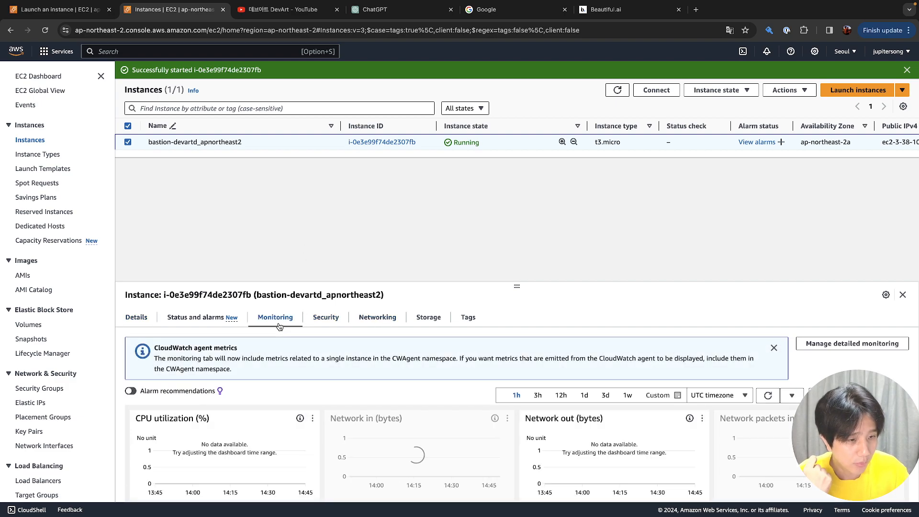
pyautogui.scroll(-2, 289, 390)
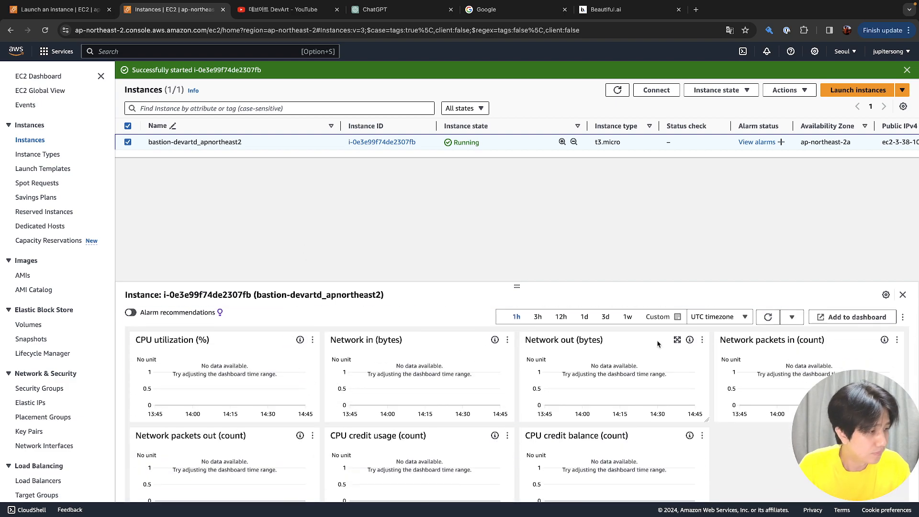
pyautogui.click(764, 322)
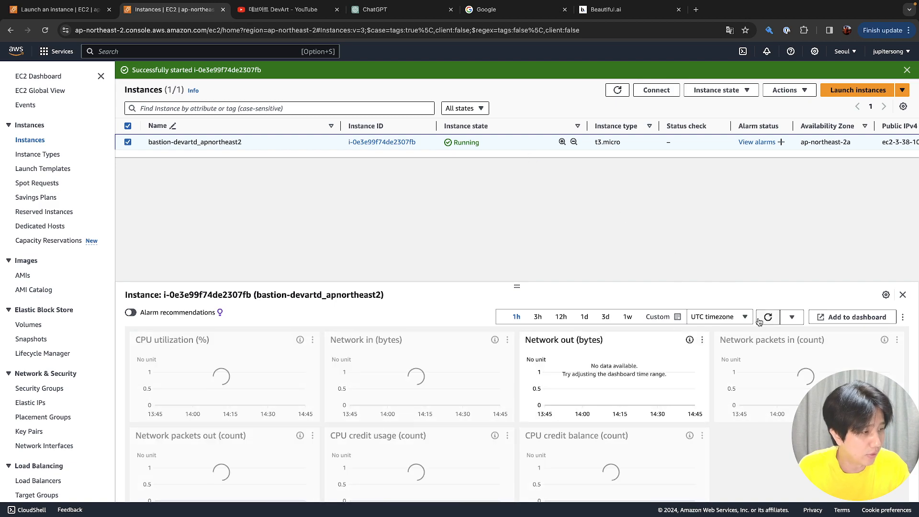
# Step the chart range through 12 hours, 3 days and 1 week, ending on custom 2 weeks
pyautogui.click(563, 320)
pyautogui.click(606, 322)
pyautogui.click(624, 322)
pyautogui.click(653, 321)
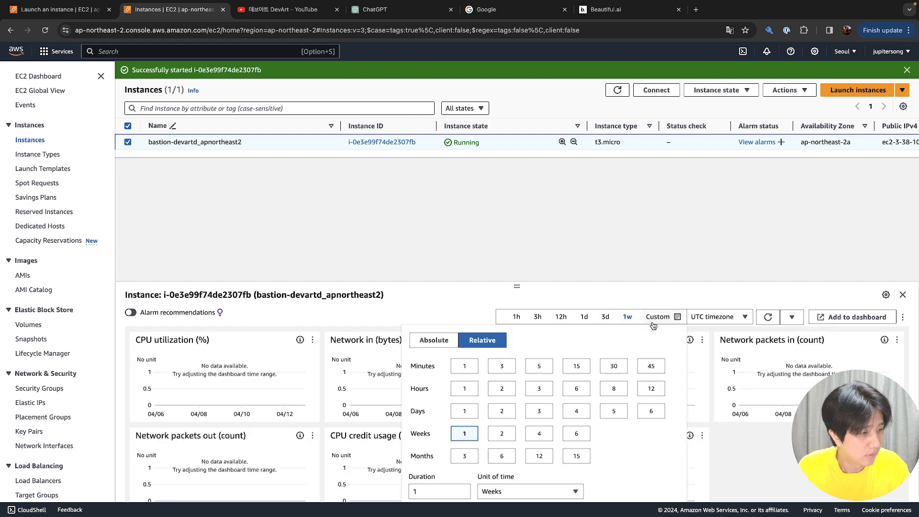
pyautogui.click(498, 435)
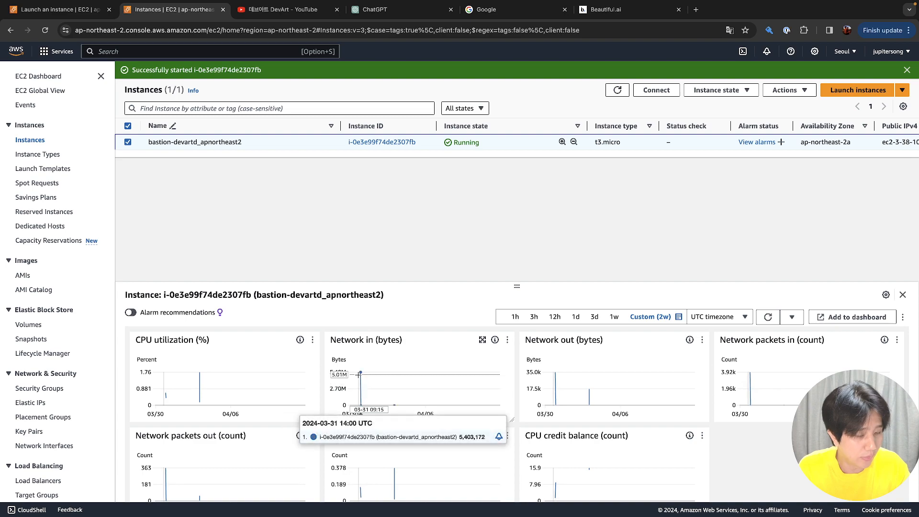
pyautogui.moveTo(362, 386)
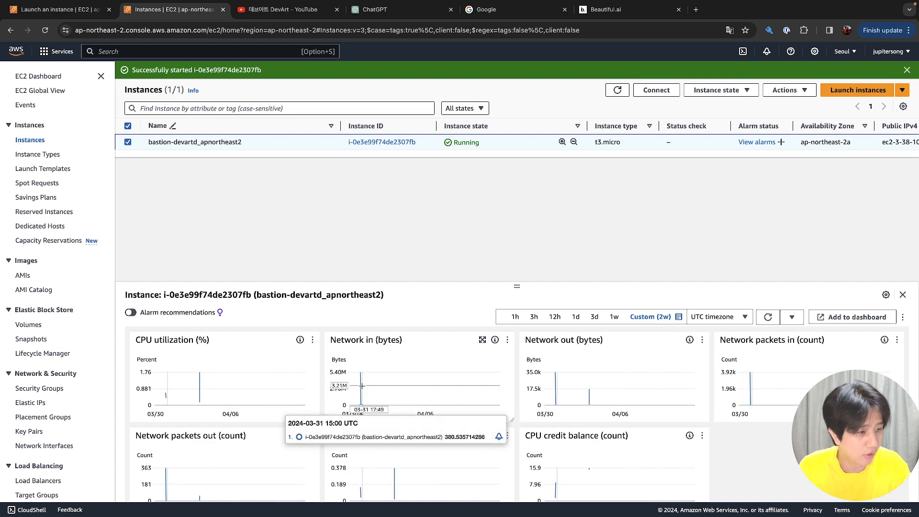
pyautogui.scroll(-2, 363, 388)
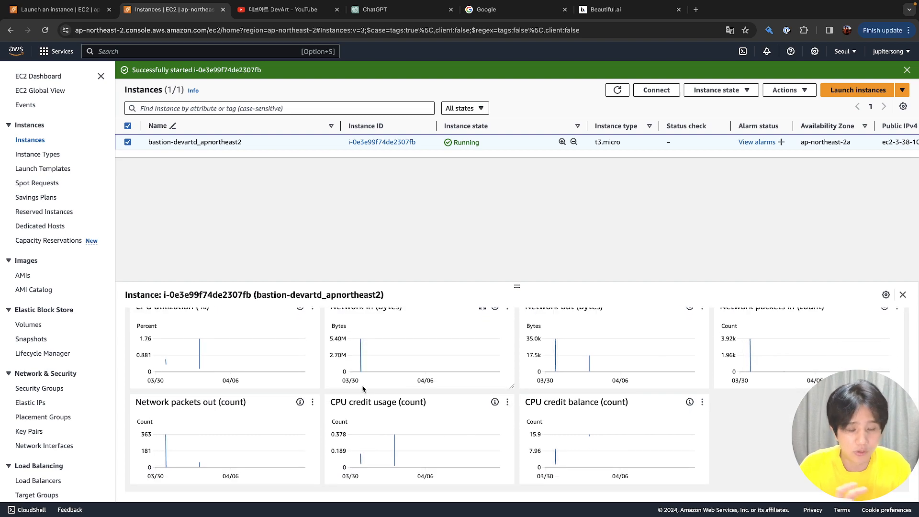
pyautogui.scroll(3, 363, 389)
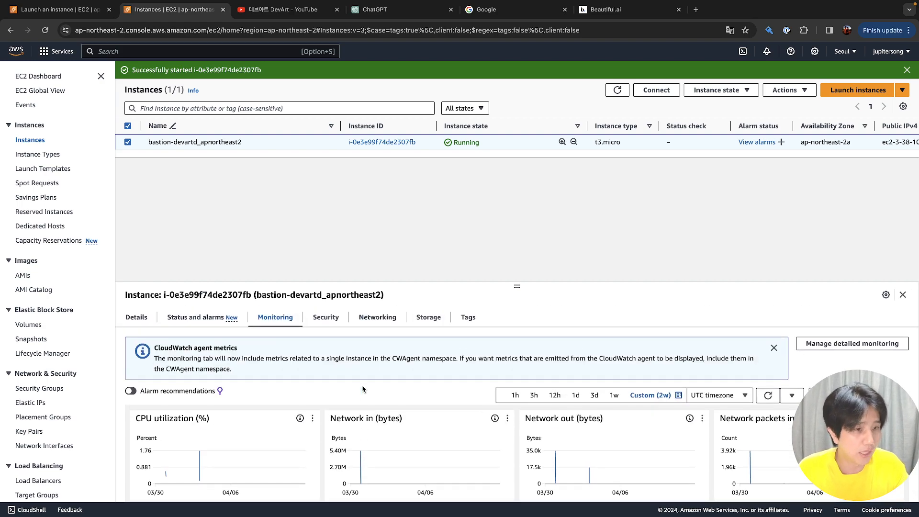
pyautogui.click(57, 9)
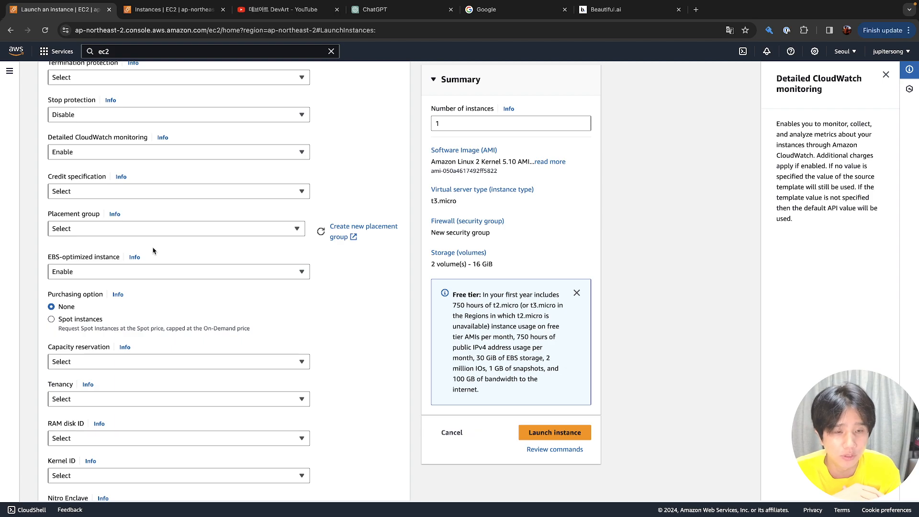
# Toggle Detailed CloudWatch monitoring to Disable and back, leaving it on Enable
pyautogui.click(155, 158)
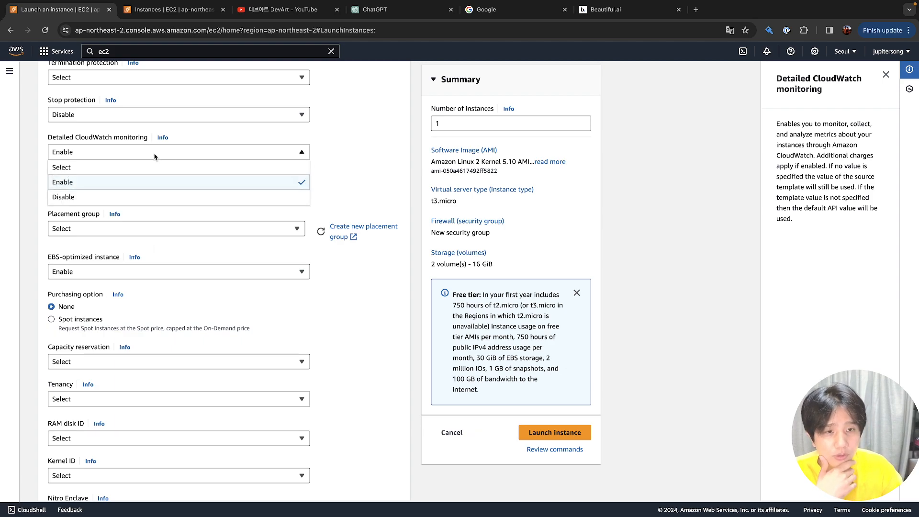
pyautogui.click(161, 183)
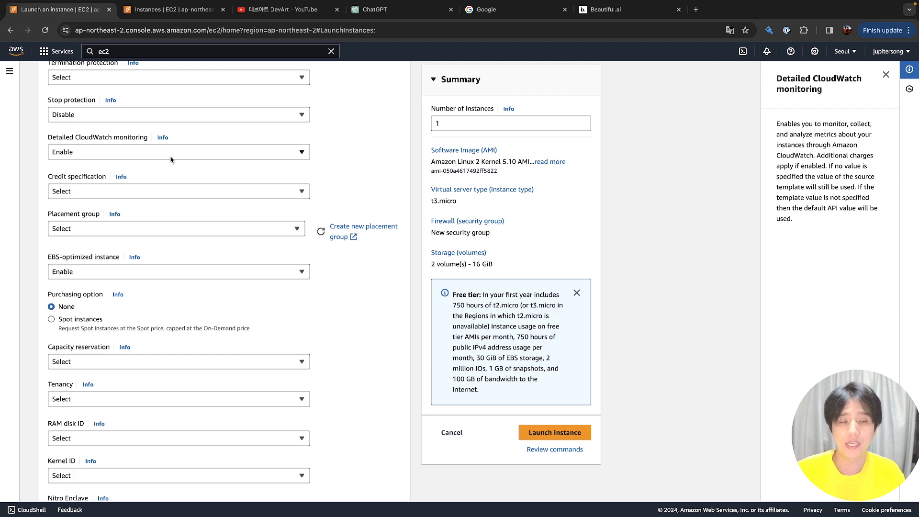
pyautogui.click(171, 159)
pyautogui.click(167, 203)
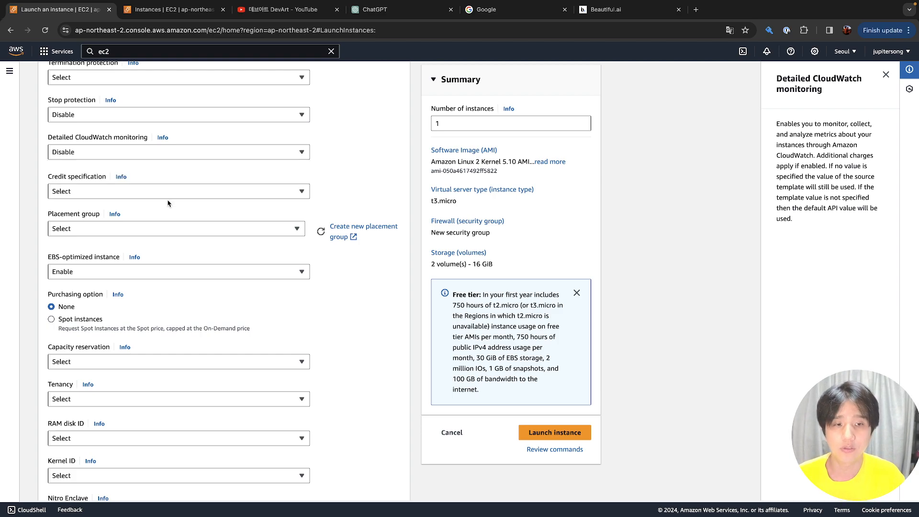
pyautogui.click(176, 155)
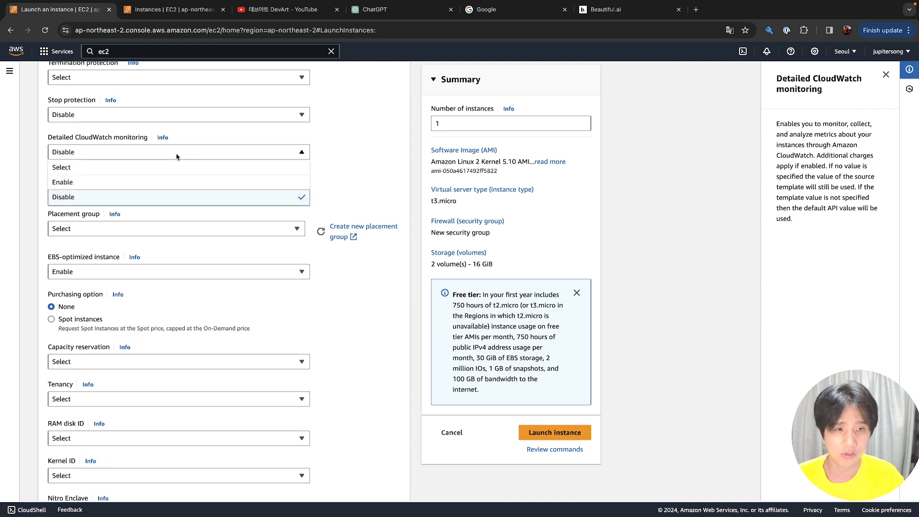
pyautogui.click(171, 187)
pyautogui.click(180, 153)
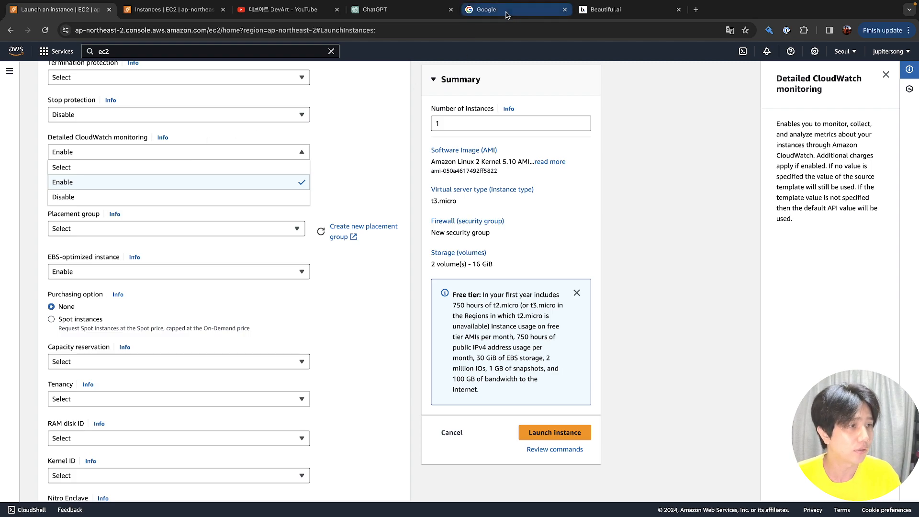
pyautogui.click(484, 10)
# Search Google for 'monitoring solutions' and skim the Dynatrace, Datadog and Splunk results
pyautogui.click(363, 233)
pyautogui.write('monitoring sol')
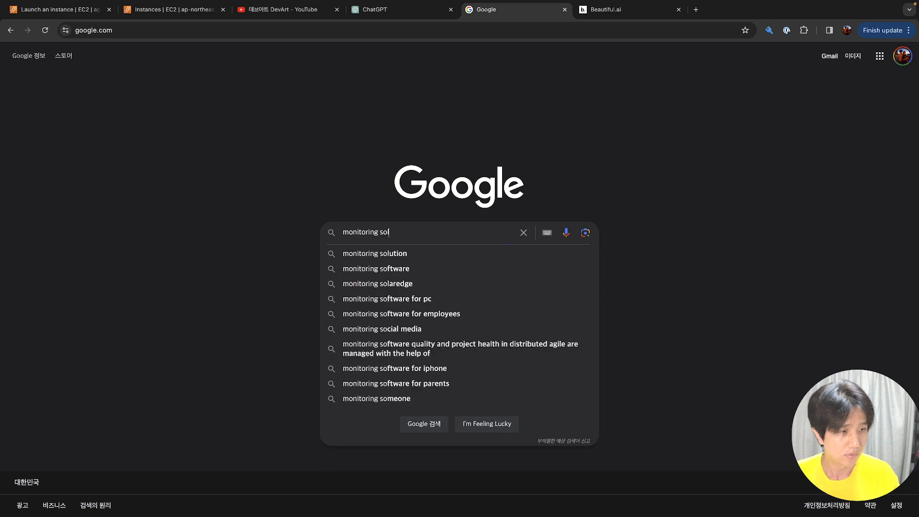
pyautogui.write('utions')
pyautogui.press('Return')
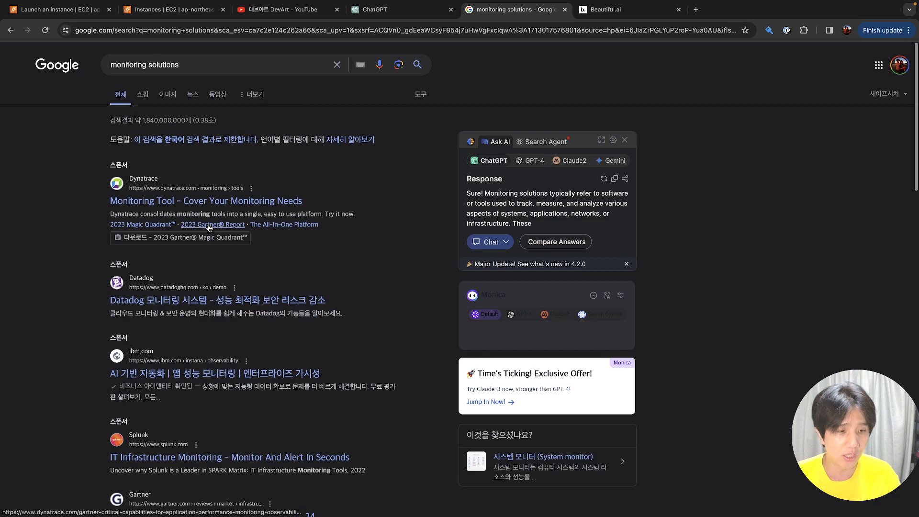
pyautogui.scroll(-1, 210, 228)
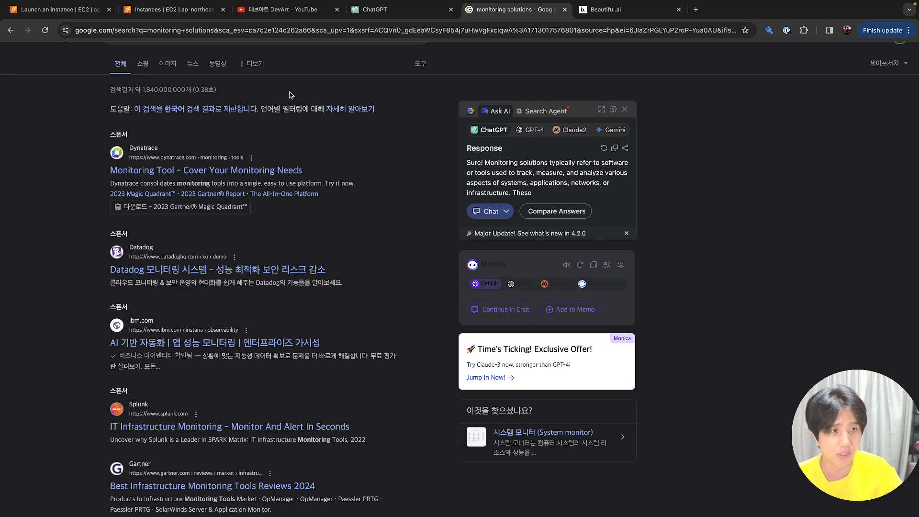
pyautogui.click(53, 9)
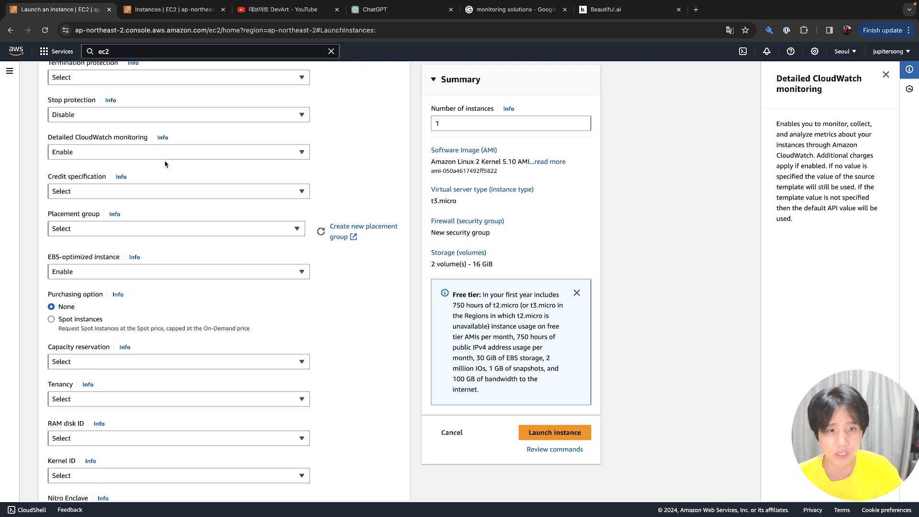
# Set Detailed CloudWatch monitoring to Disable, leaving Credit specification and Placement group unchanged
pyautogui.click(167, 155)
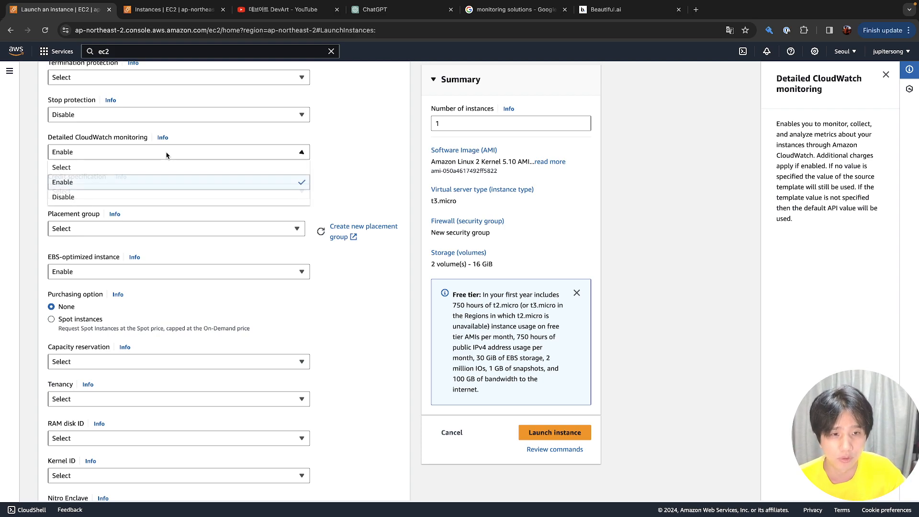
pyautogui.click(166, 197)
pyautogui.click(165, 196)
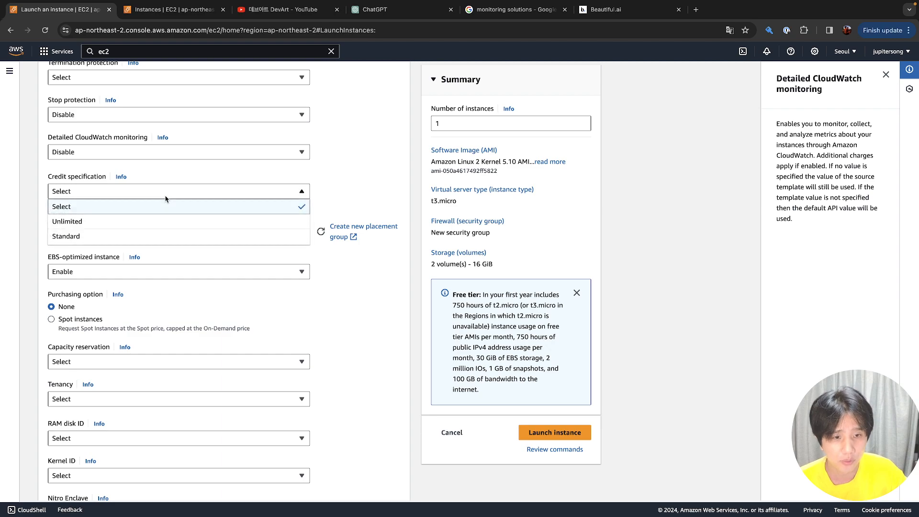
pyautogui.click(165, 198)
pyautogui.scroll(-1, 171, 220)
pyautogui.click(171, 216)
pyautogui.click(171, 216)
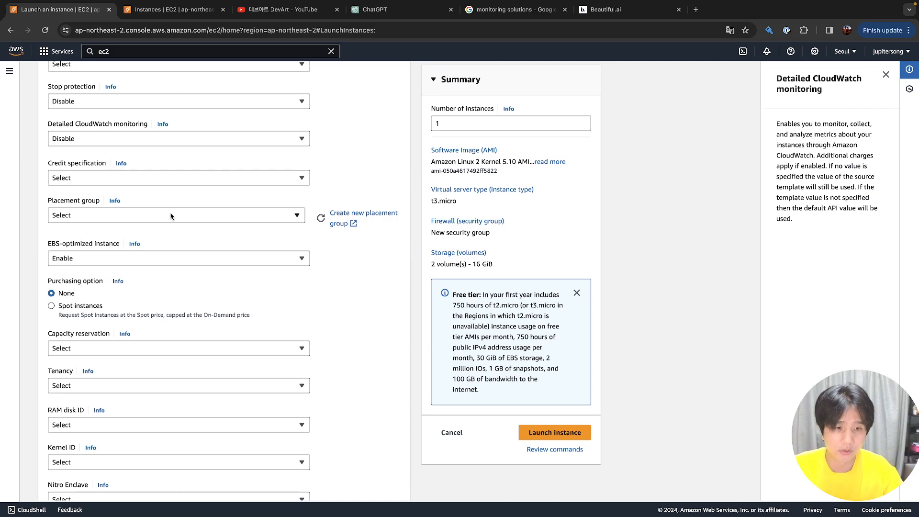
# Read the Placement group help and toggle Purchasing option to Spot and back to None
pyautogui.click(170, 216)
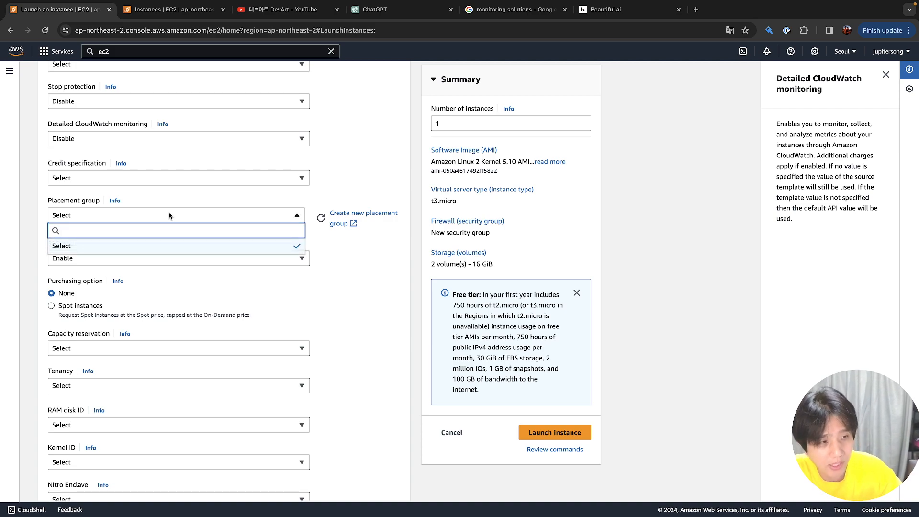
pyautogui.click(170, 216)
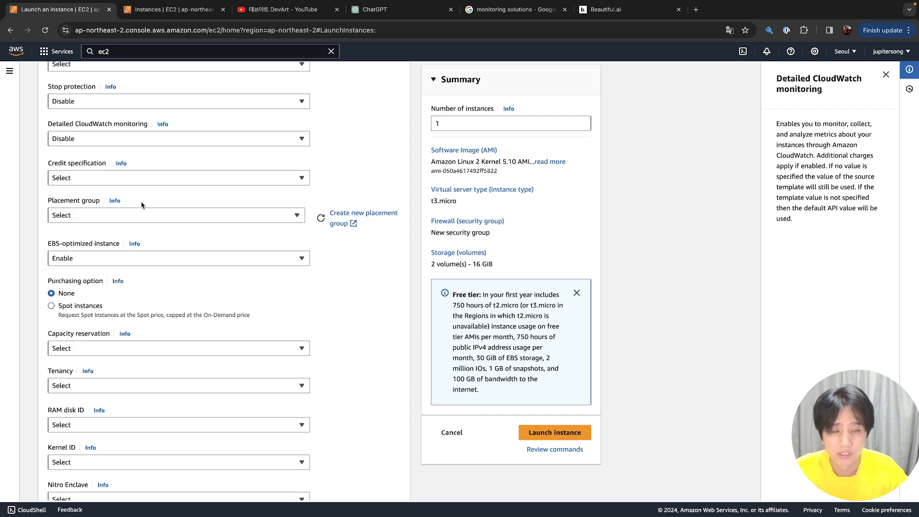
pyautogui.click(115, 201)
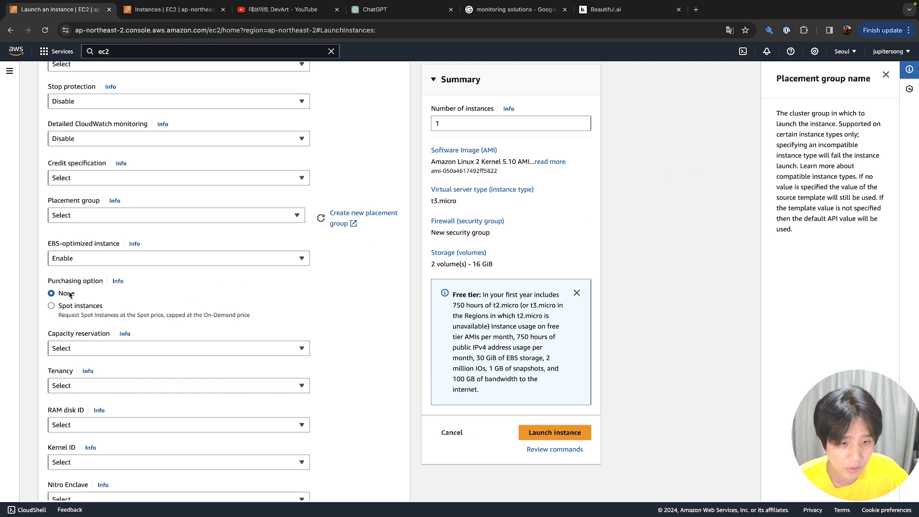
pyautogui.click(74, 306)
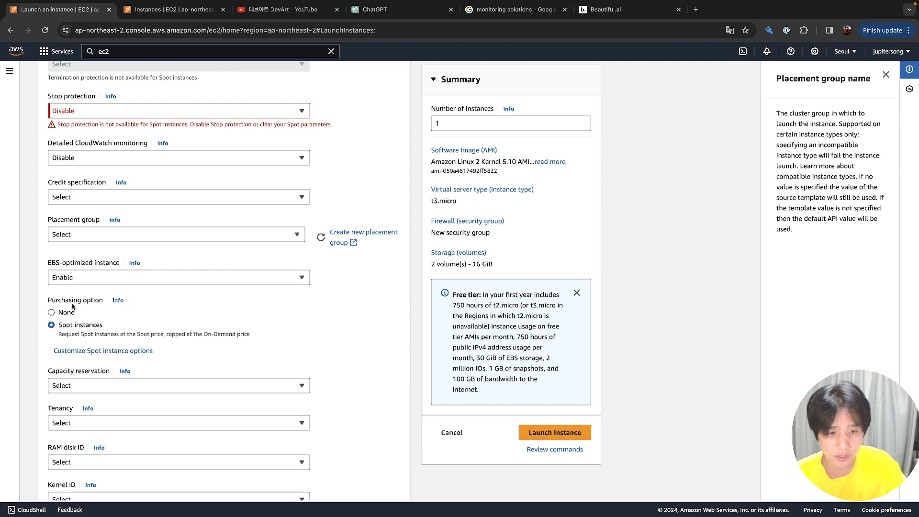
pyautogui.click(72, 311)
pyautogui.scroll(-2, 96, 277)
# Set Capacity reservation to Open and show its help text
pyautogui.click(105, 259)
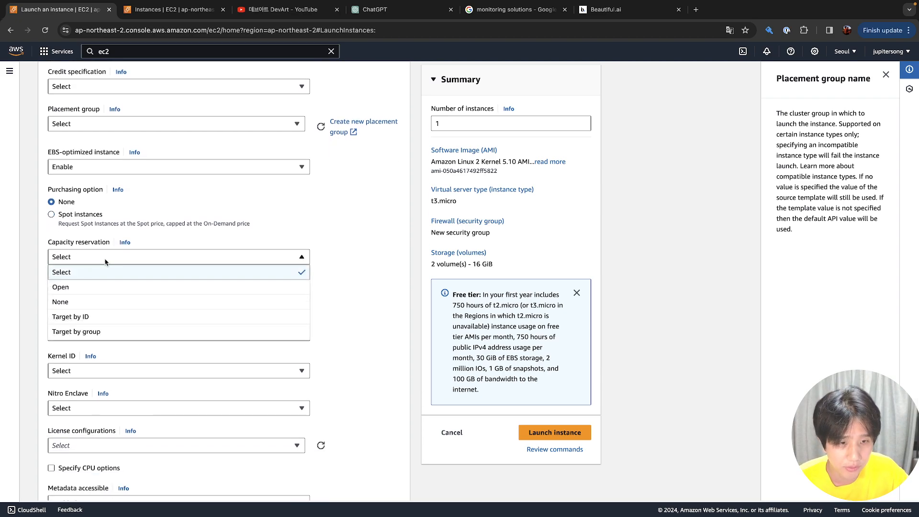
pyautogui.click(106, 261)
pyautogui.click(106, 261)
pyautogui.click(106, 280)
pyautogui.click(110, 264)
pyautogui.click(107, 287)
pyautogui.click(117, 265)
pyautogui.click(124, 243)
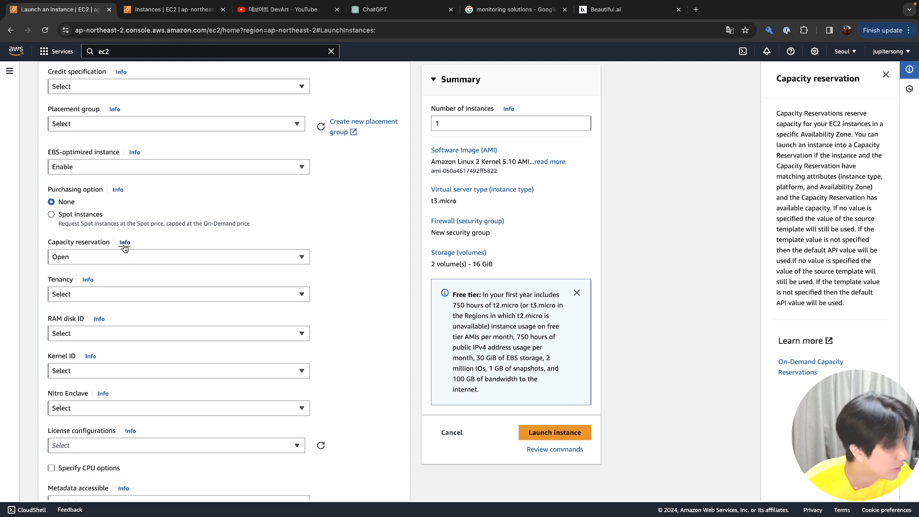
# Translate the launch form into Korean from the browser's context menu
pyautogui.rightClick(773, 124)
pyautogui.click(771, 112)
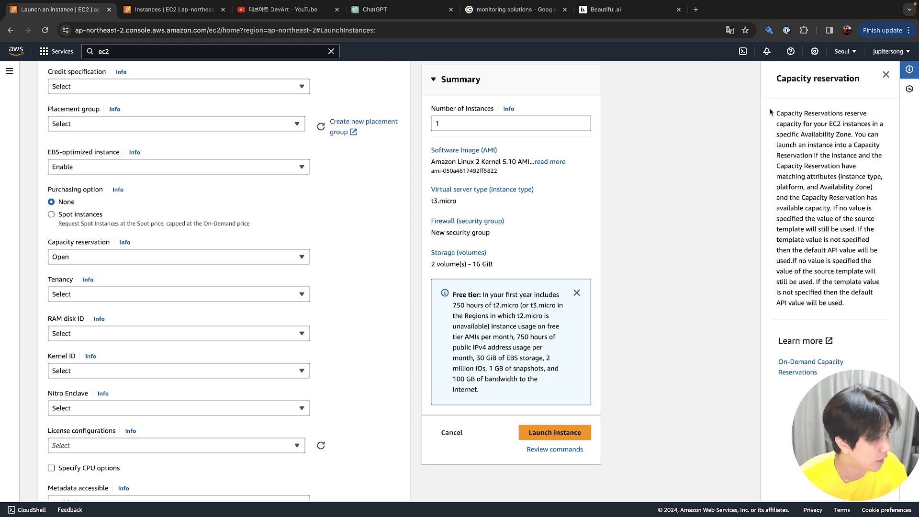
pyautogui.rightClick(783, 140)
pyautogui.click(757, 277)
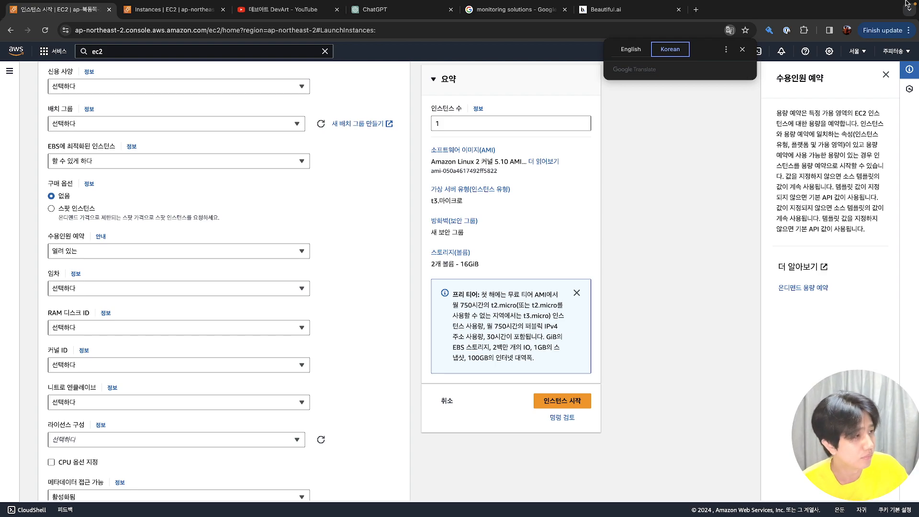
# Look over the AWS region list without changing the region
pyautogui.click(858, 51)
pyautogui.scroll(-4, 814, 216)
pyautogui.scroll(4, 828, 202)
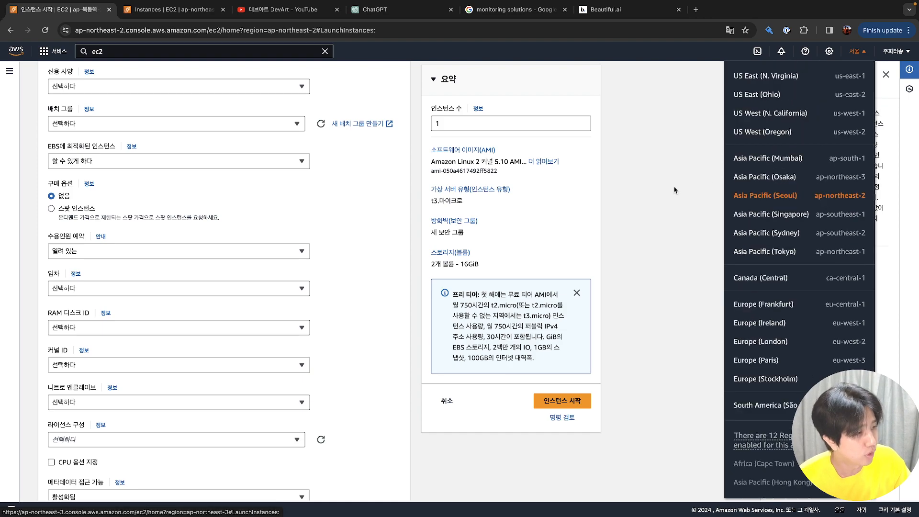
pyautogui.click(675, 190)
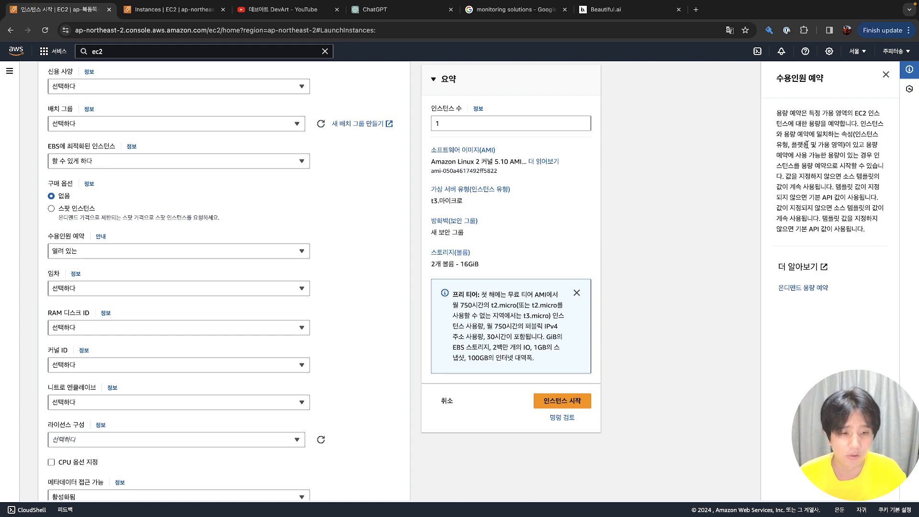
# Translate the page to Korean again, then switch it back to English
pyautogui.rightClick(728, 197)
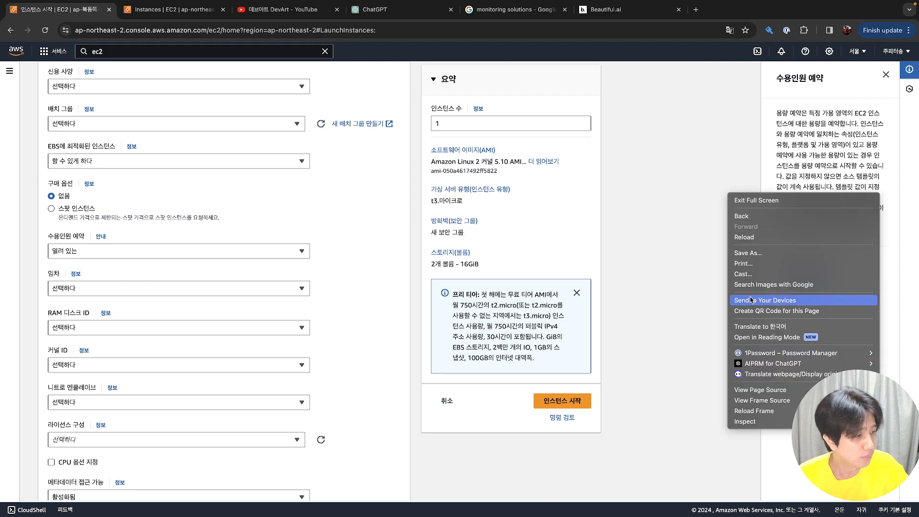
pyautogui.click(761, 324)
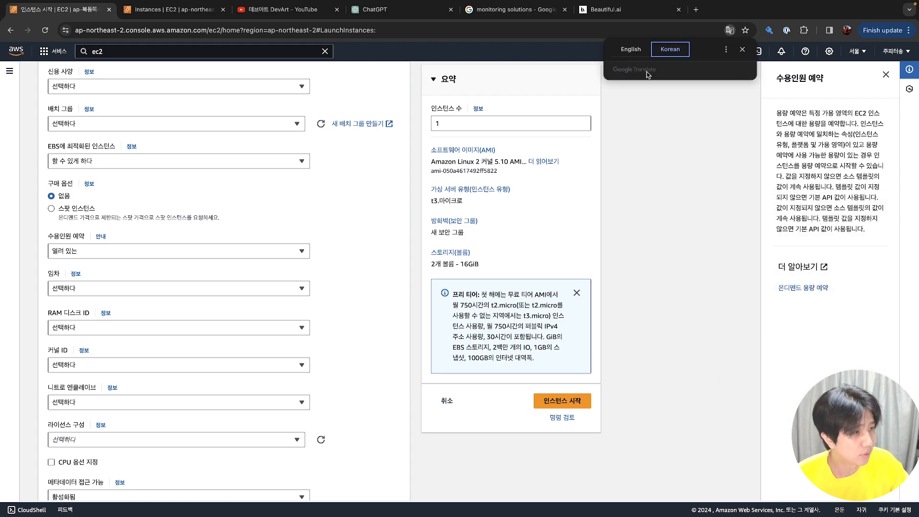
pyautogui.click(637, 54)
pyautogui.click(665, 176)
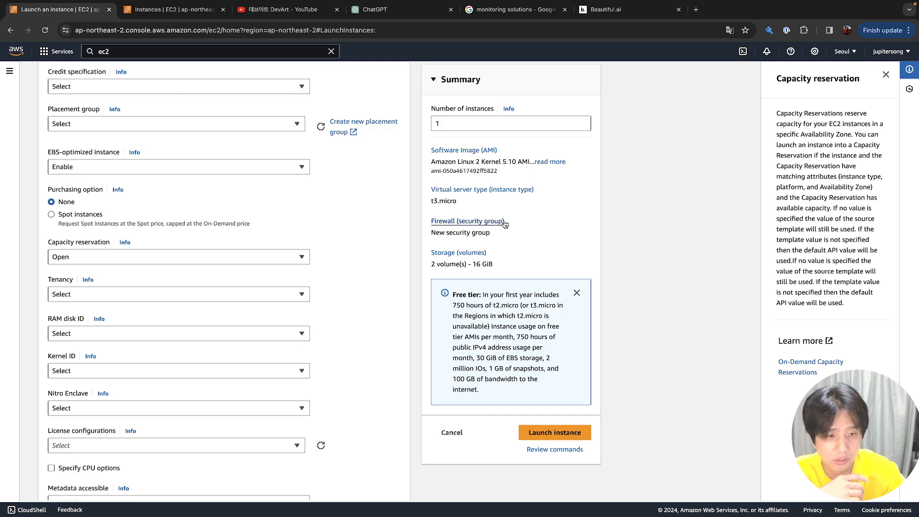
# Reset Capacity reservation to Select and list the Tenancy choices
pyautogui.click(249, 272)
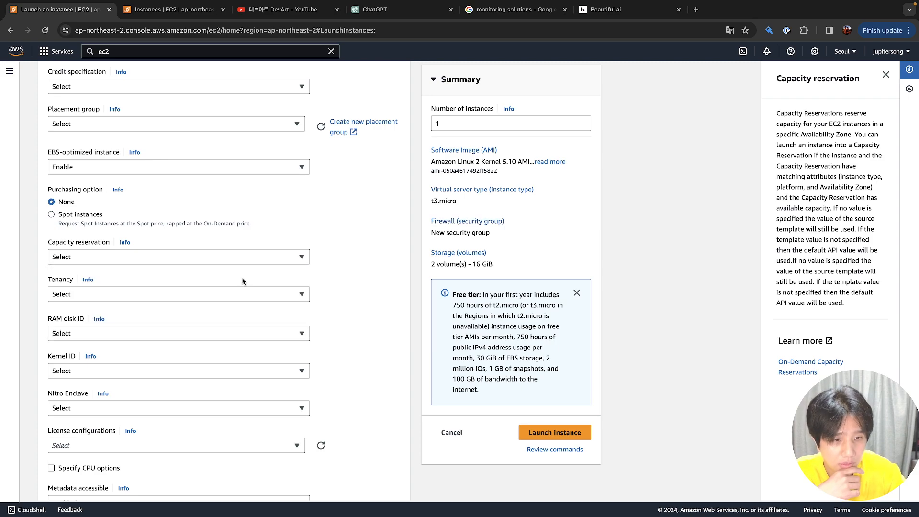
pyautogui.scroll(-2, 247, 287)
pyautogui.click(243, 165)
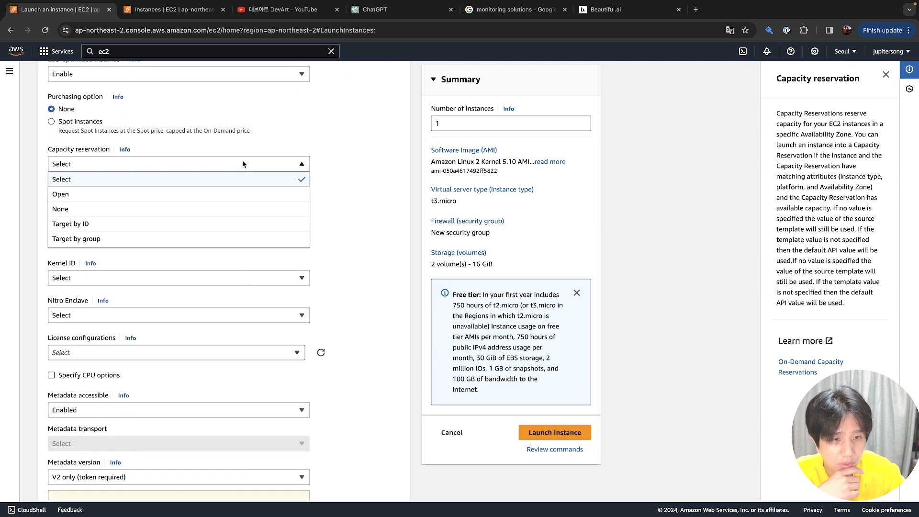
pyautogui.click(243, 164)
pyautogui.click(235, 200)
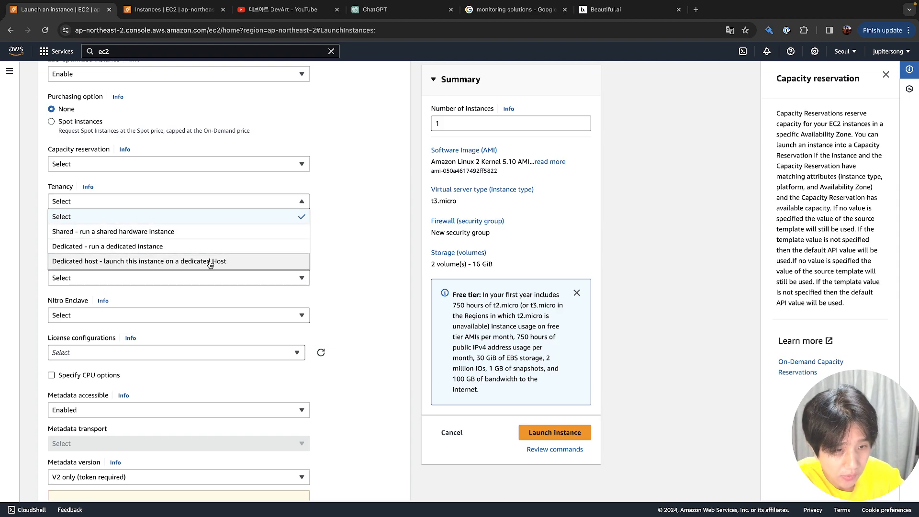
# Choose 'Shared - run a shared hardware instance' for Tenancy
pyautogui.click(215, 238)
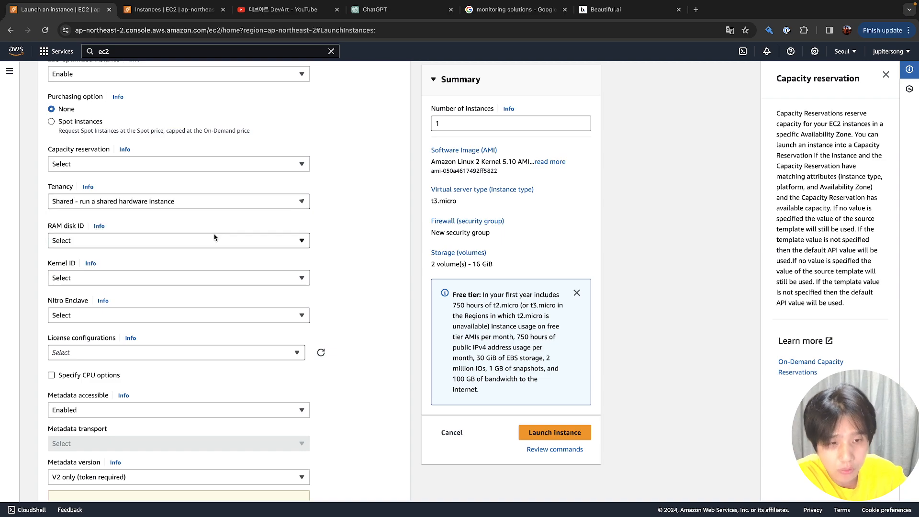
pyautogui.click(218, 203)
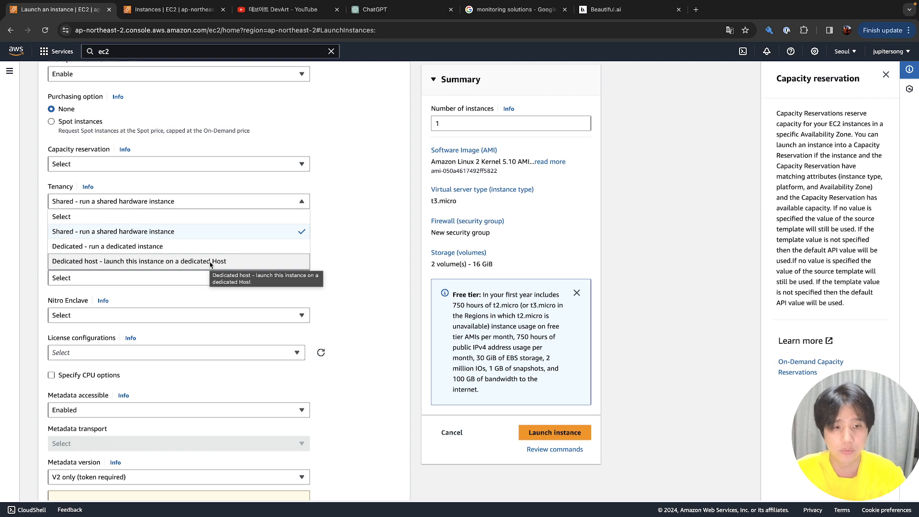
pyautogui.click(210, 234)
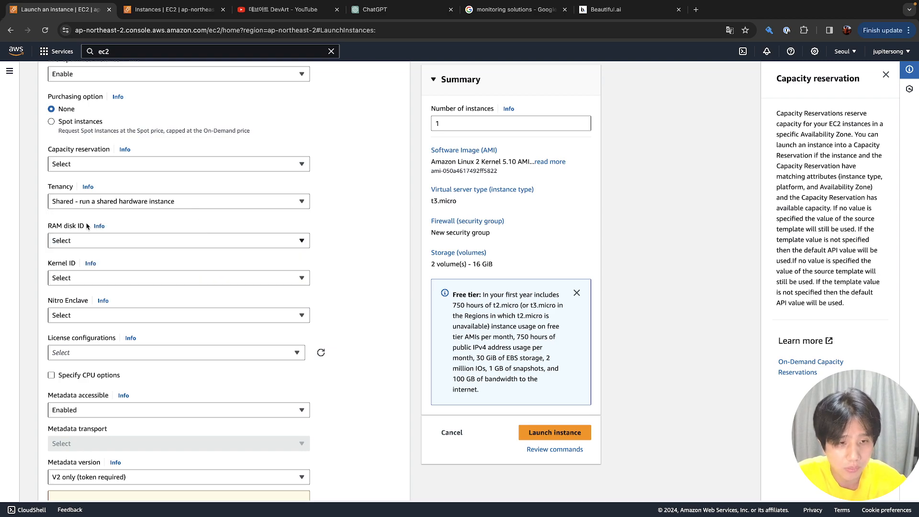
# Check the RAM disk ID choices and select its help text
pyautogui.click(159, 241)
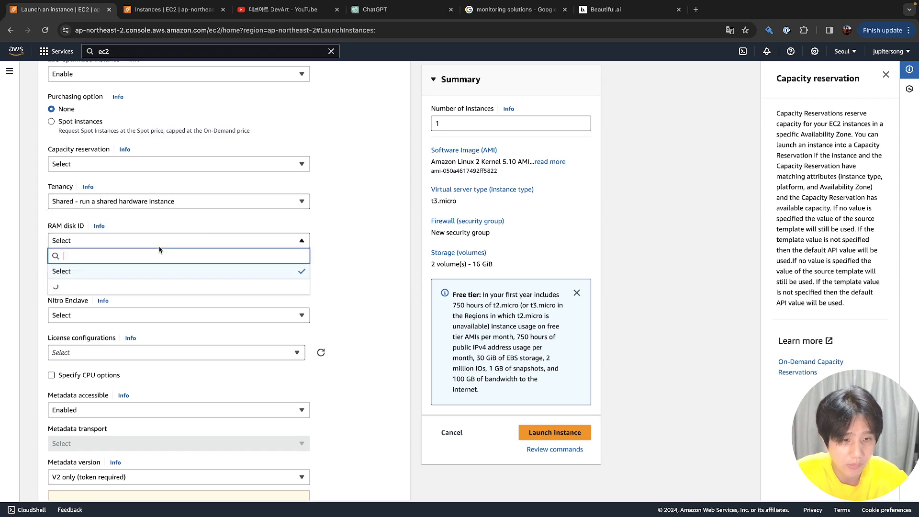
pyautogui.click(99, 230)
pyautogui.click(99, 230)
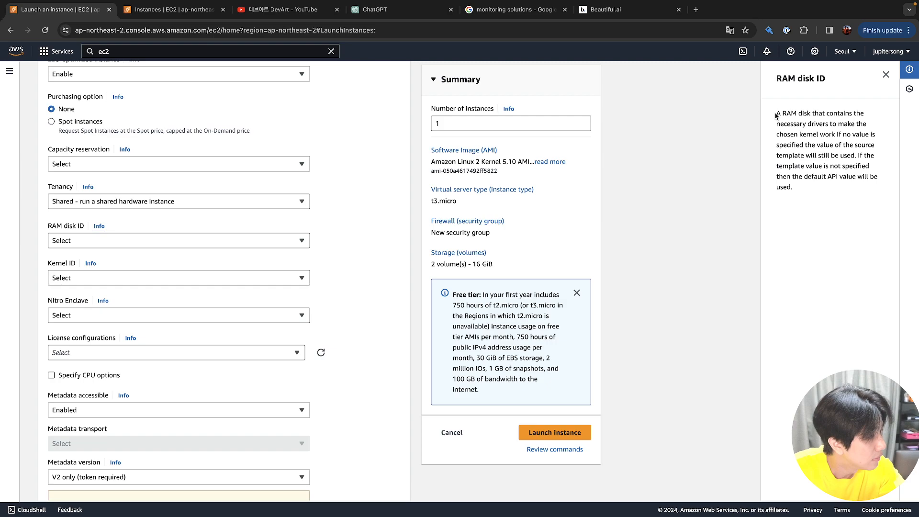
pyautogui.moveTo(776, 115); pyautogui.dragTo(793, 153)
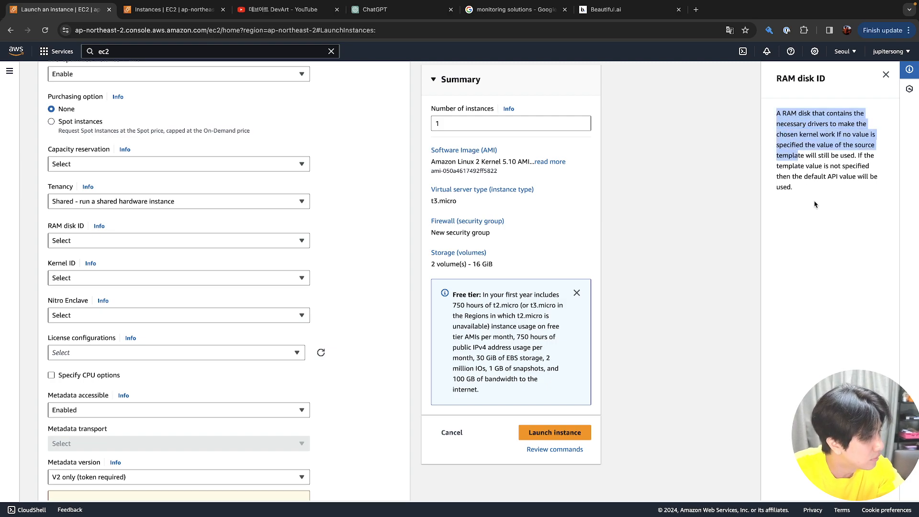
# Translate the page to Korean and back to English, then list the Kernel ID choices
pyautogui.rightClick(813, 201)
pyautogui.click(804, 333)
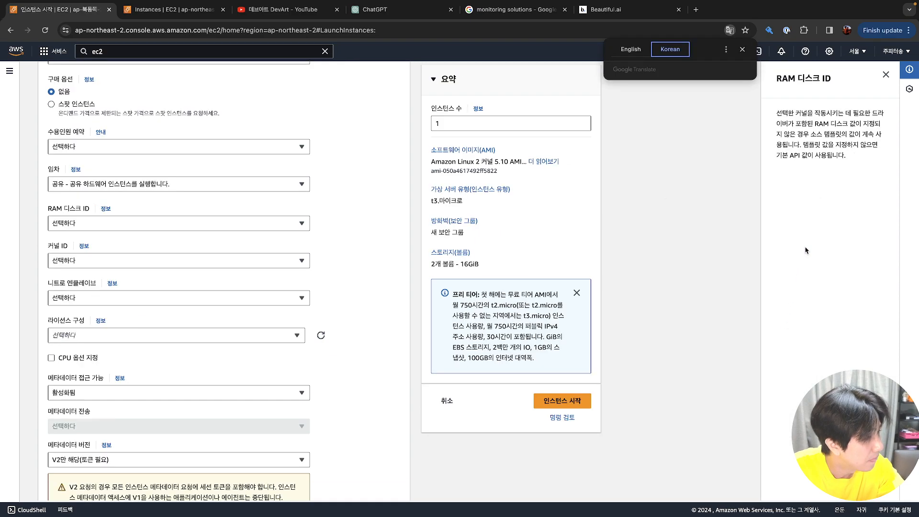
pyautogui.click(633, 50)
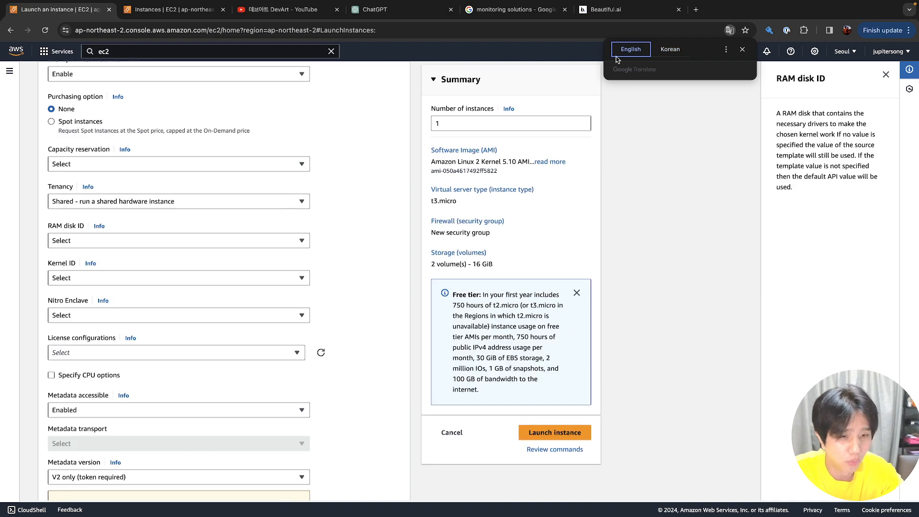
pyautogui.click(97, 276)
# Leave Kernel ID at Select and peek at the License configurations choices
pyautogui.scroll(-3, 96, 275)
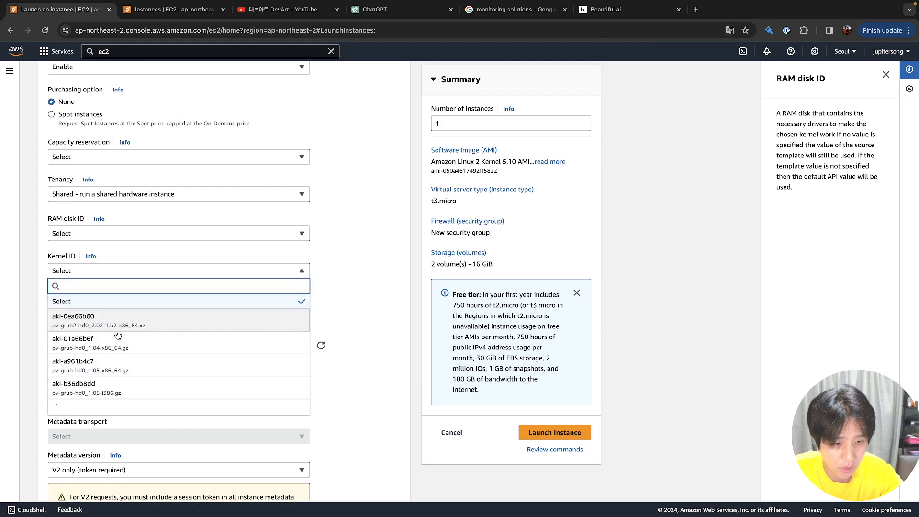
pyautogui.click(26, 216)
pyautogui.click(128, 231)
pyautogui.click(127, 231)
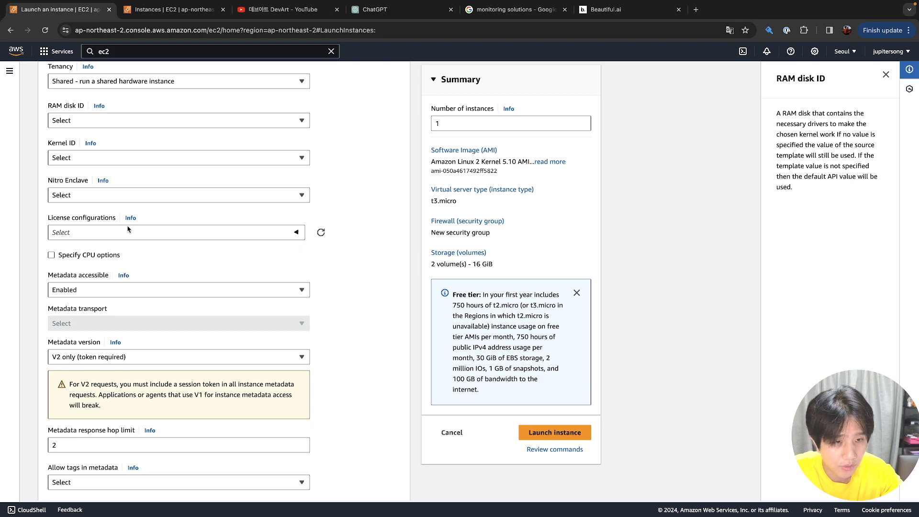
# Reopen License configurations, which shows only a 'Service role not found' error
pyautogui.scroll(15, 128, 229)
pyautogui.scroll(-15, 128, 229)
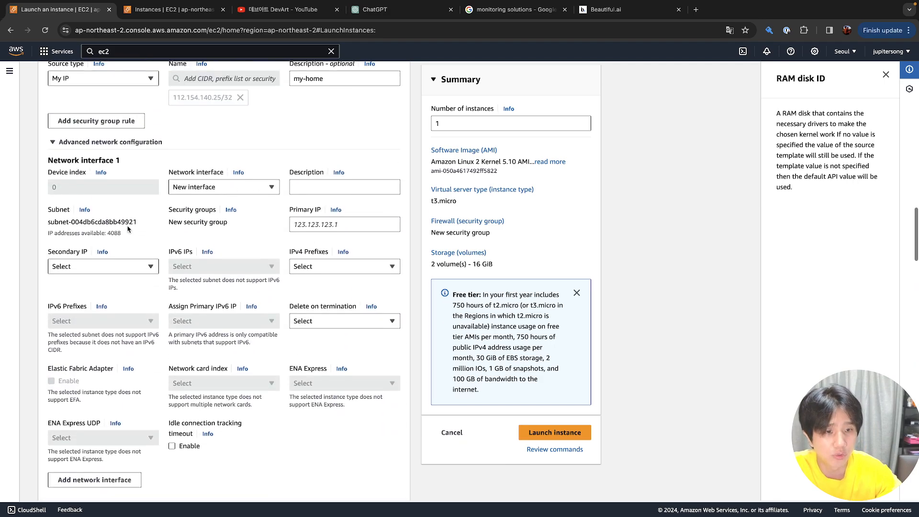
pyautogui.scroll(-5, 128, 230)
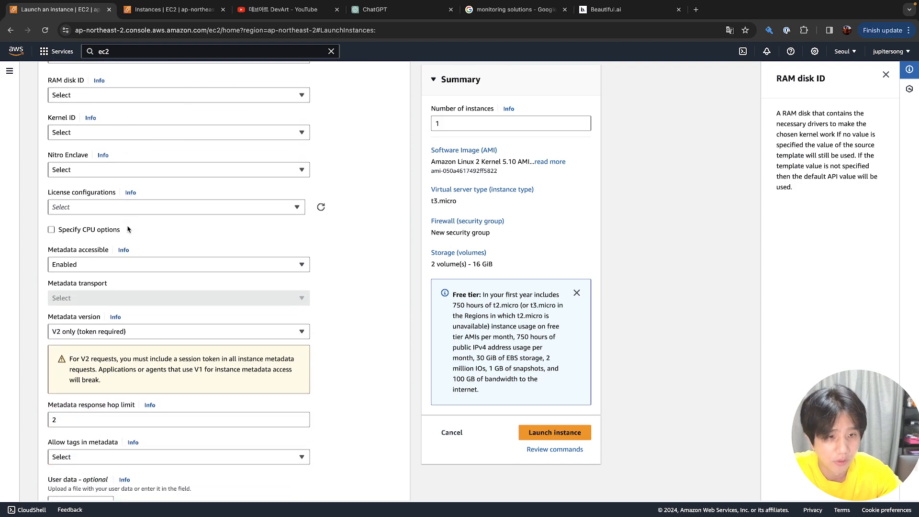
pyautogui.scroll(1, 127, 229)
pyautogui.scroll(-1, 128, 230)
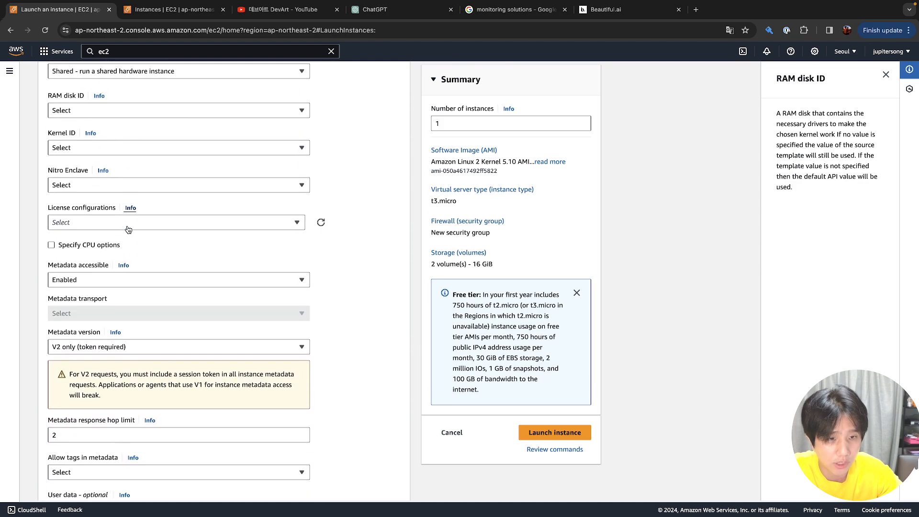
pyautogui.click(128, 230)
pyautogui.click(128, 229)
pyautogui.click(128, 229)
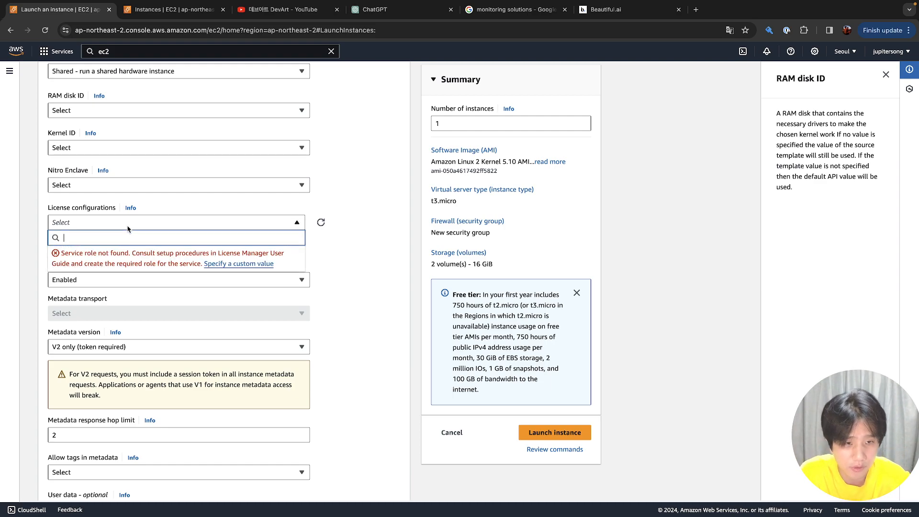
# Turn on custom CPU options with 1 core and 2 threads per core
pyautogui.click(129, 225)
pyautogui.click(94, 245)
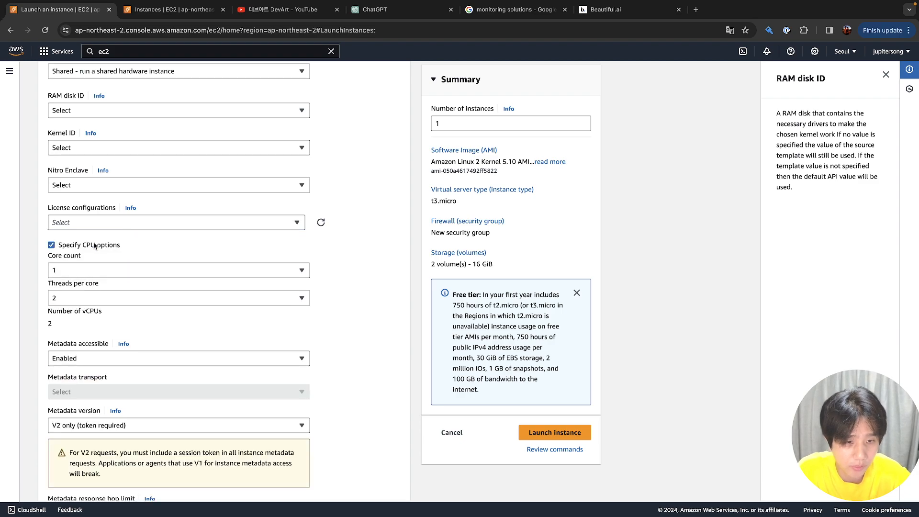
pyautogui.click(94, 245)
pyautogui.click(94, 245)
pyautogui.click(102, 269)
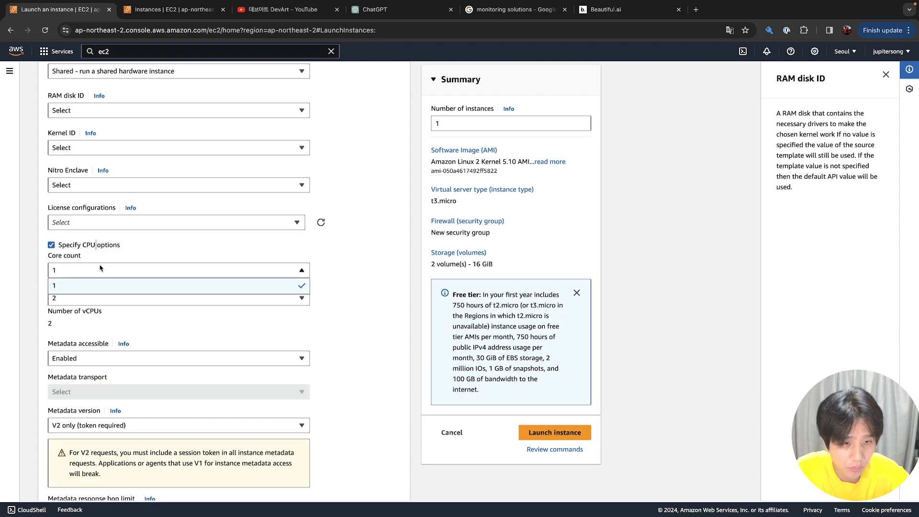
pyautogui.click(108, 302)
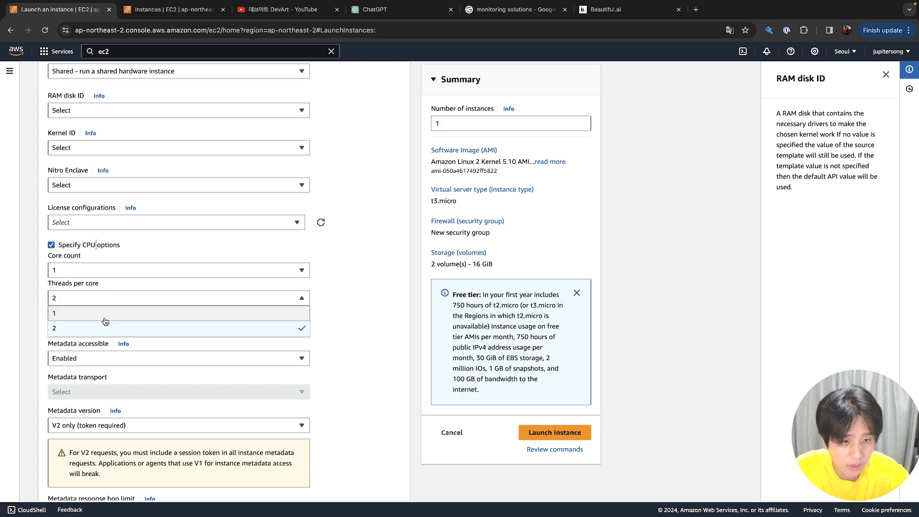
pyautogui.click(108, 314)
pyautogui.click(116, 271)
pyautogui.click(113, 286)
pyautogui.click(113, 298)
pyautogui.click(112, 327)
# Recheck the core count at 1 and keep custom CPU options switched on
pyautogui.click(118, 274)
pyautogui.click(117, 289)
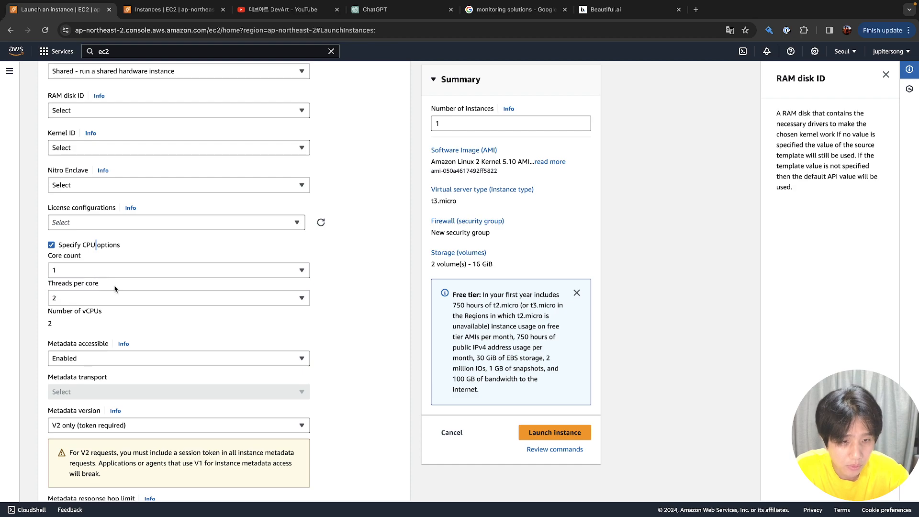
pyautogui.click(120, 269)
pyautogui.click(116, 288)
pyautogui.click(110, 244)
pyautogui.click(109, 244)
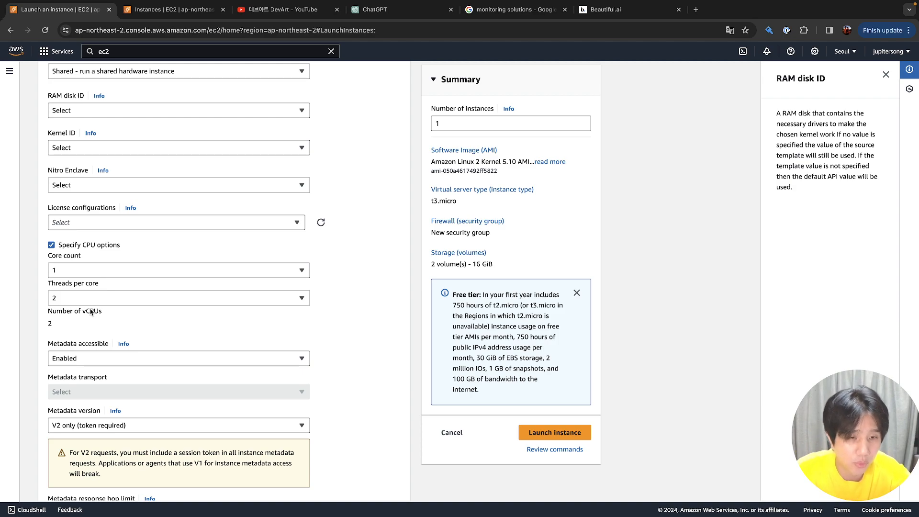
# Keep Metadata accessible at Enabled and view its help panel
pyautogui.click(75, 366)
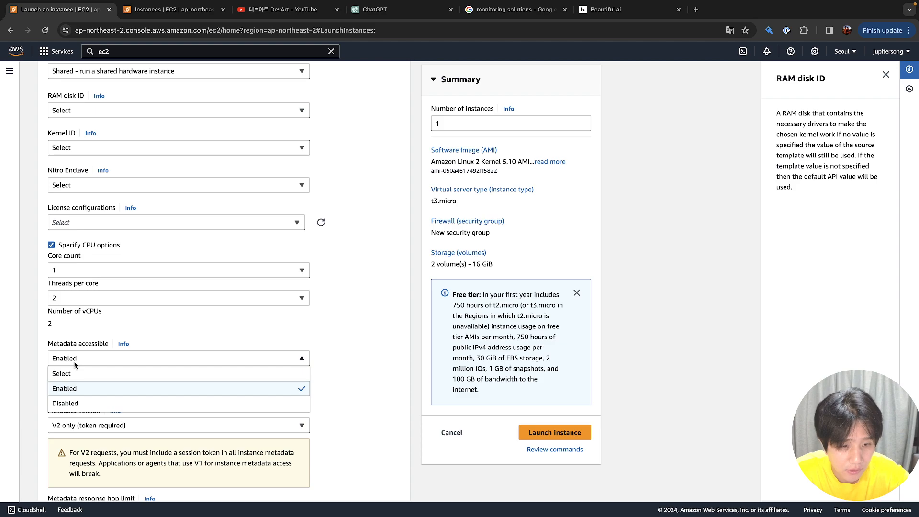
pyautogui.click(75, 366)
pyautogui.click(124, 345)
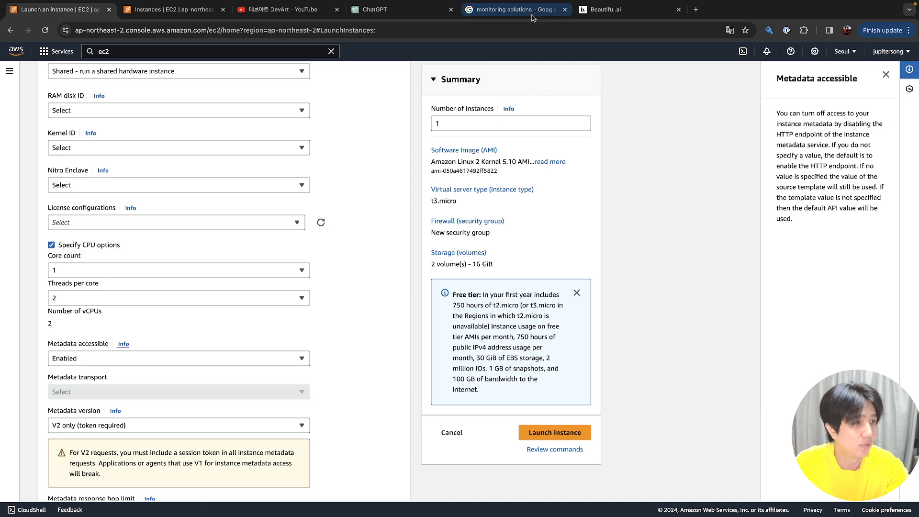
pyautogui.click(512, 9)
# Replace the Google query with 'metadata 란?' and run the search
pyautogui.click(455, 34)
pyautogui.scroll(2, 365, 95)
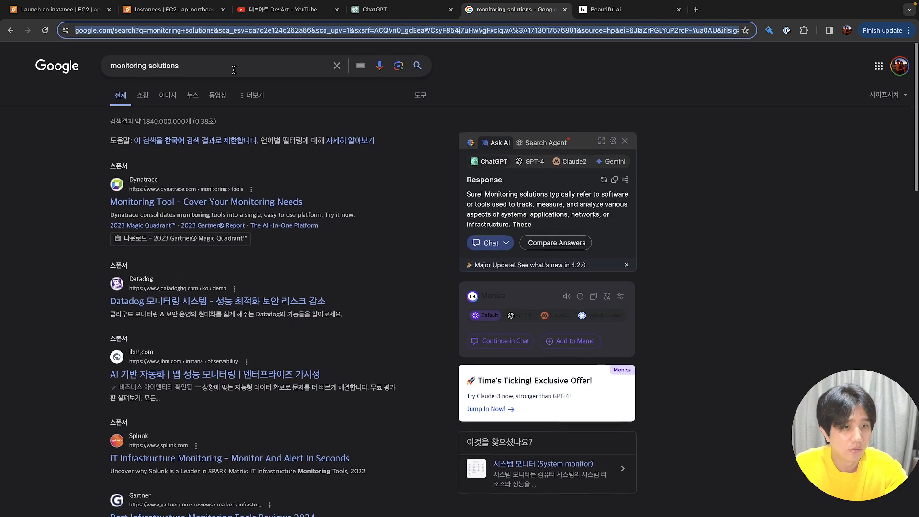
pyautogui.tripleClick(234, 69)
pyautogui.write('www')
pyautogui.press('BackSpace')
pyautogui.press('BackSpace')
pyautogui.press('BackSpace')
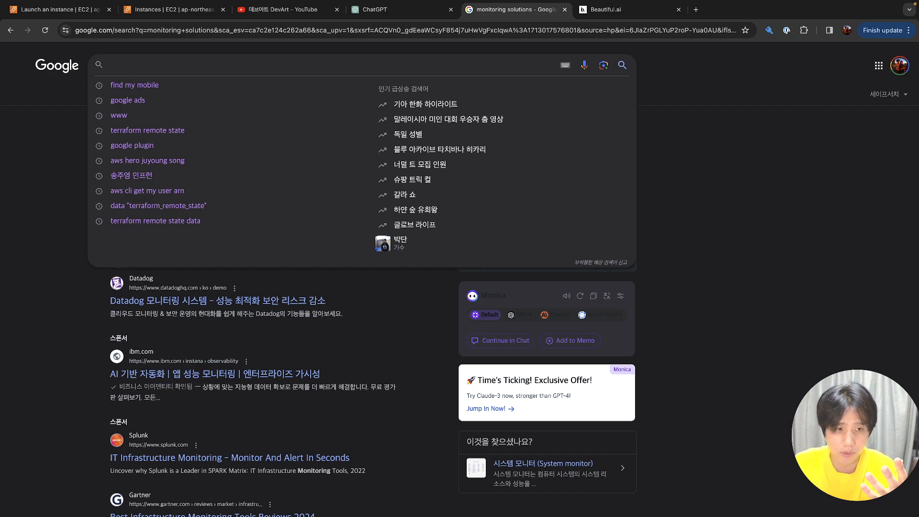
pyautogui.write('w')
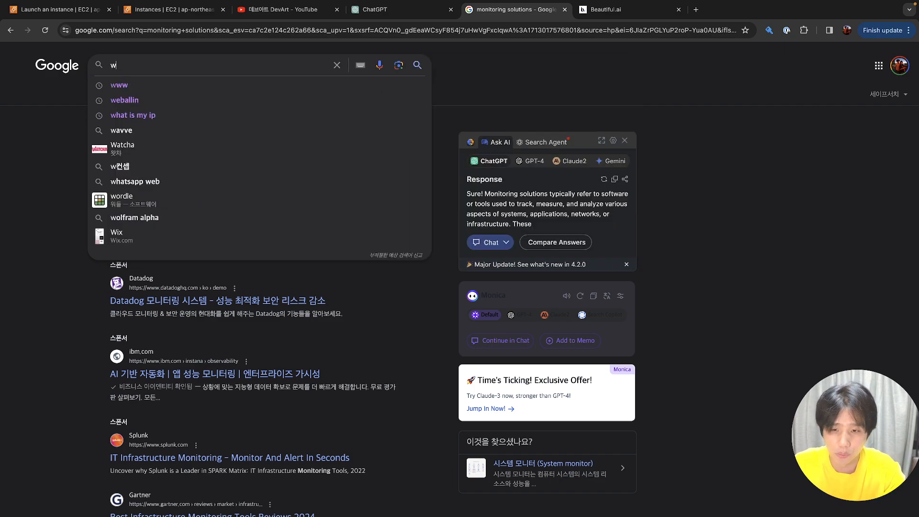
pyautogui.press('BackSpace')
pyautogui.write('metadat')
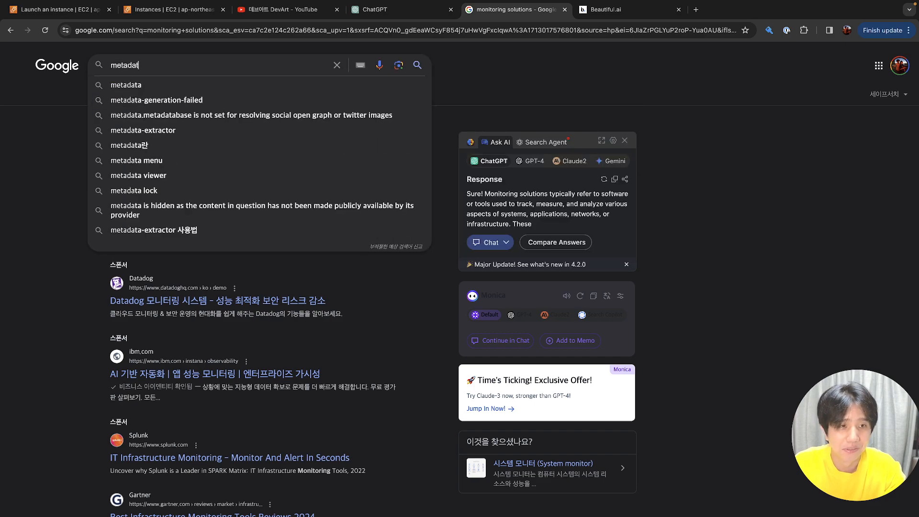
pyautogui.write('a 란?')
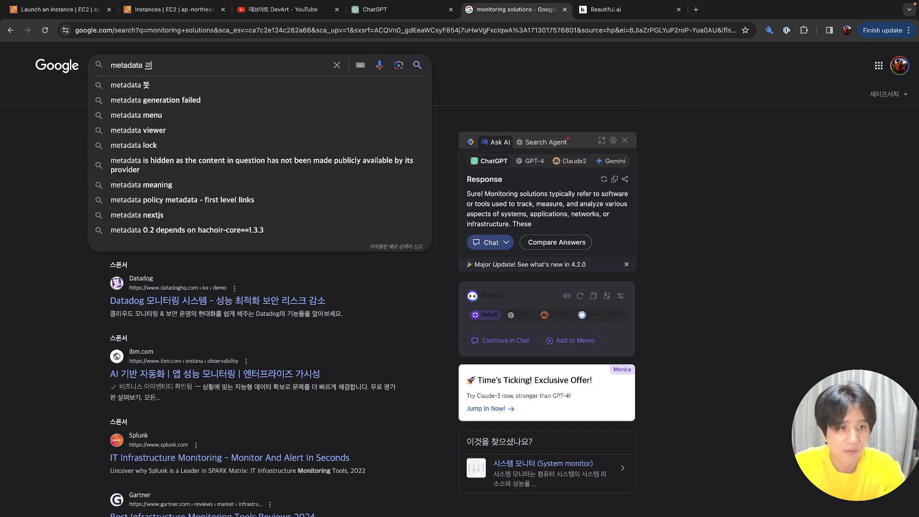
pyautogui.press('Return')
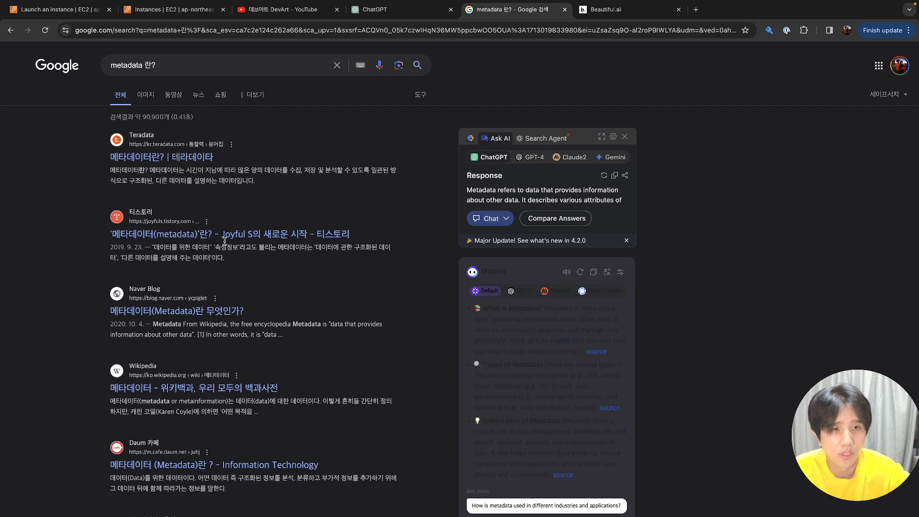
pyautogui.click(79, 10)
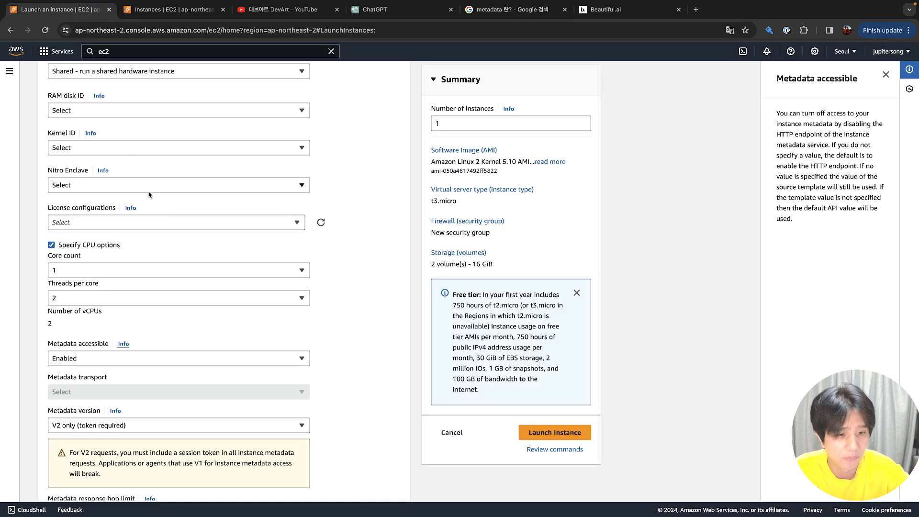
# Set Metadata accessible to Enabled
pyautogui.scroll(-2, 187, 273)
pyautogui.click(187, 261)
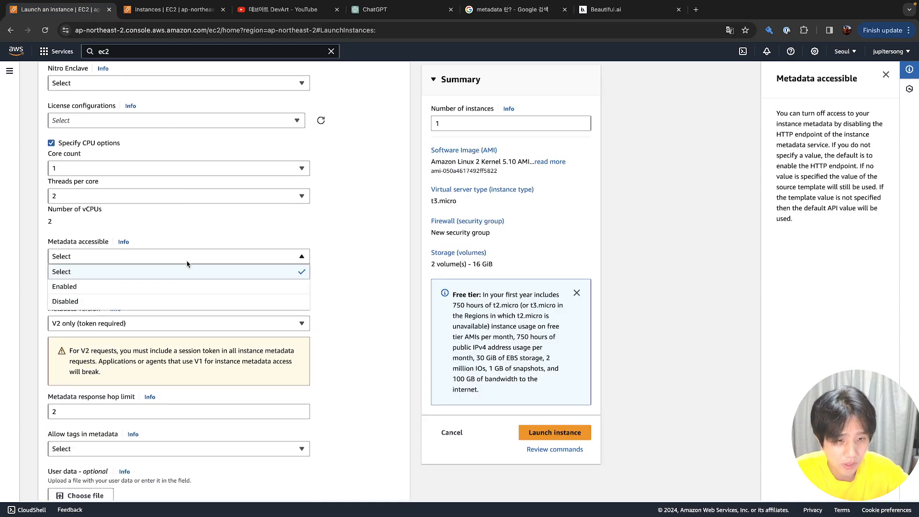
pyautogui.click(186, 286)
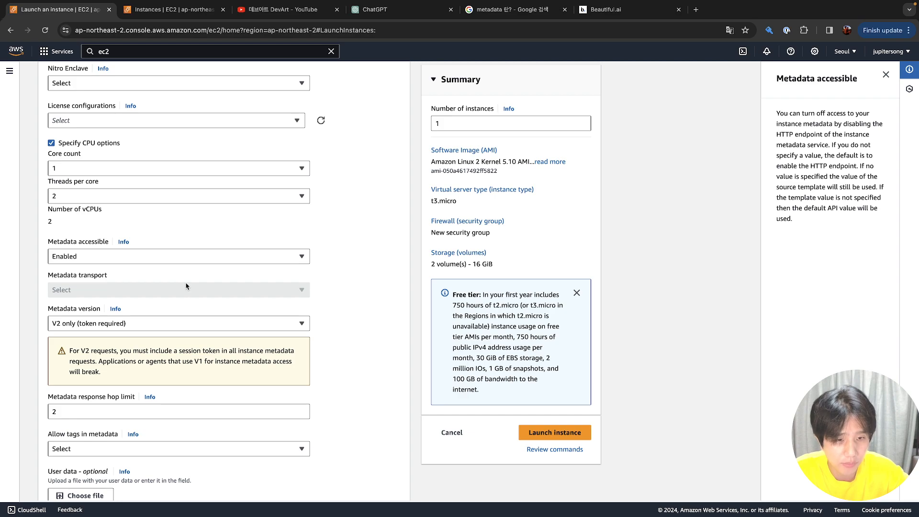
# Change Metadata version to 'V1 and V2 (token optional)' and view the hop limit help
pyautogui.scroll(-1, 186, 286)
pyautogui.click(188, 273)
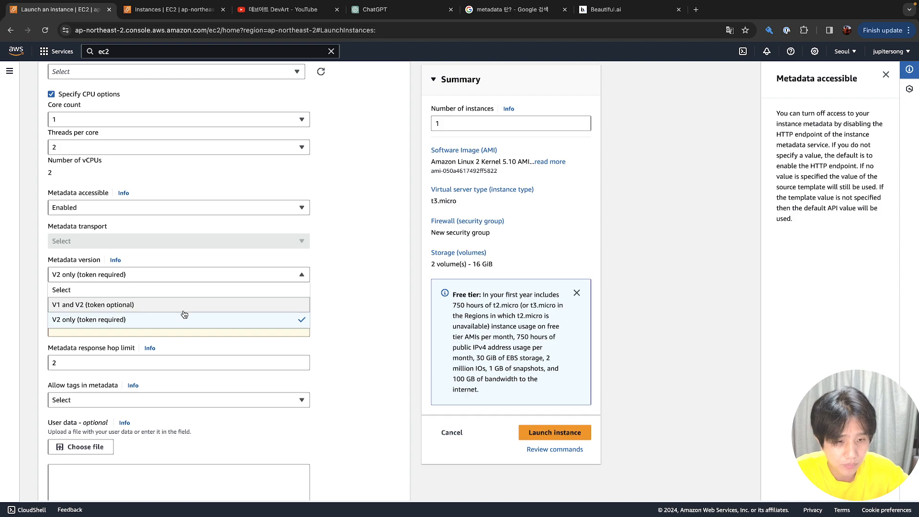
pyautogui.click(155, 268)
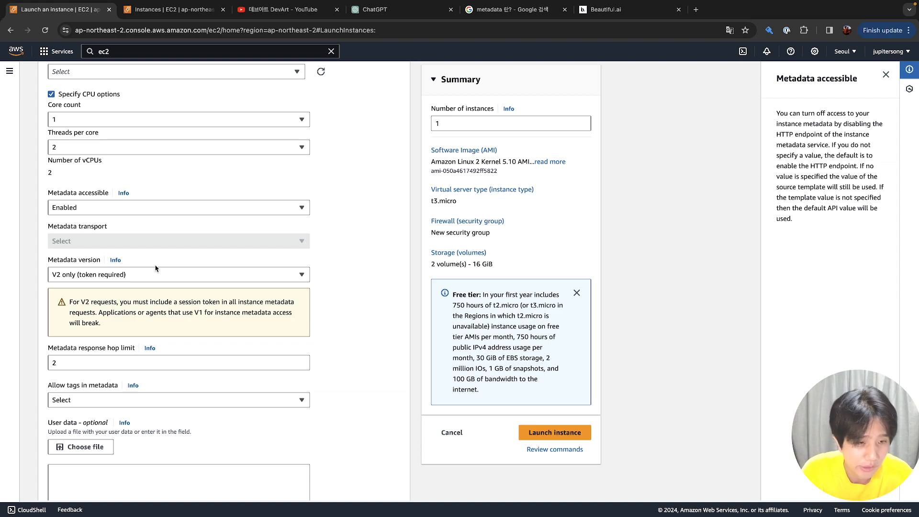
pyautogui.click(168, 276)
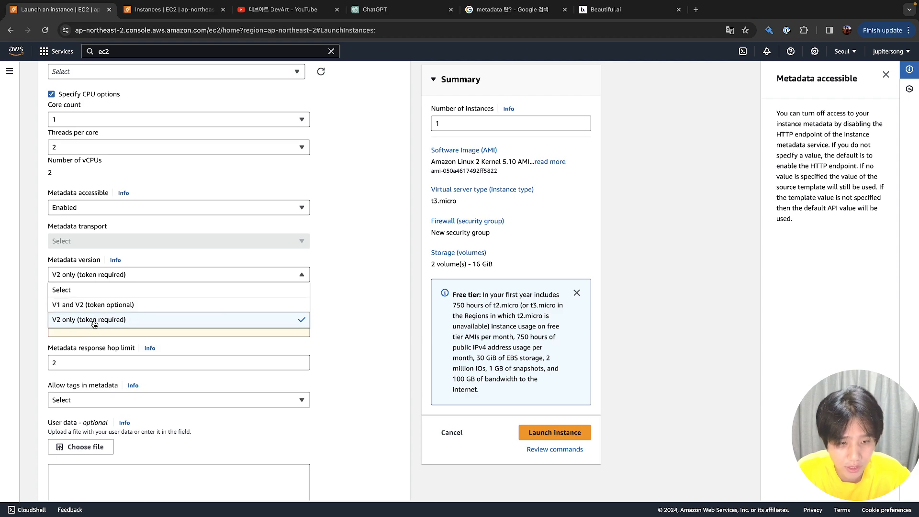
pyautogui.click(103, 306)
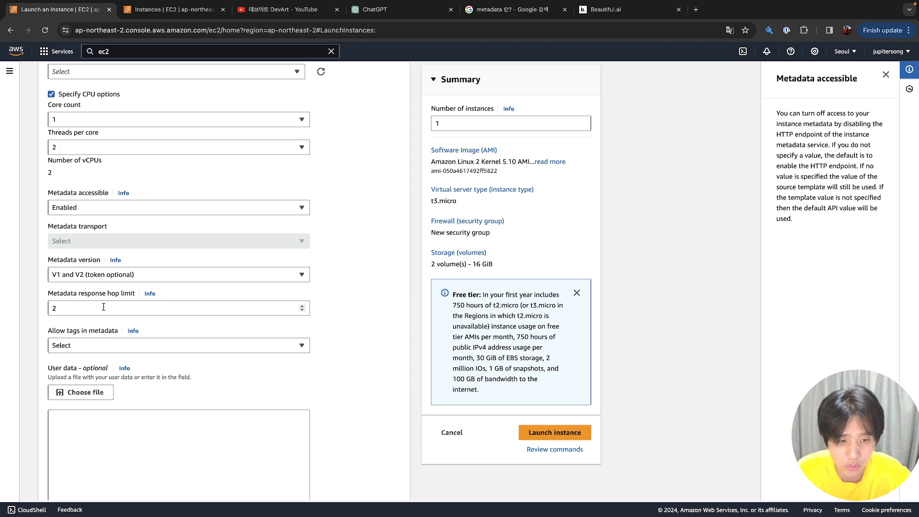
pyautogui.click(103, 307)
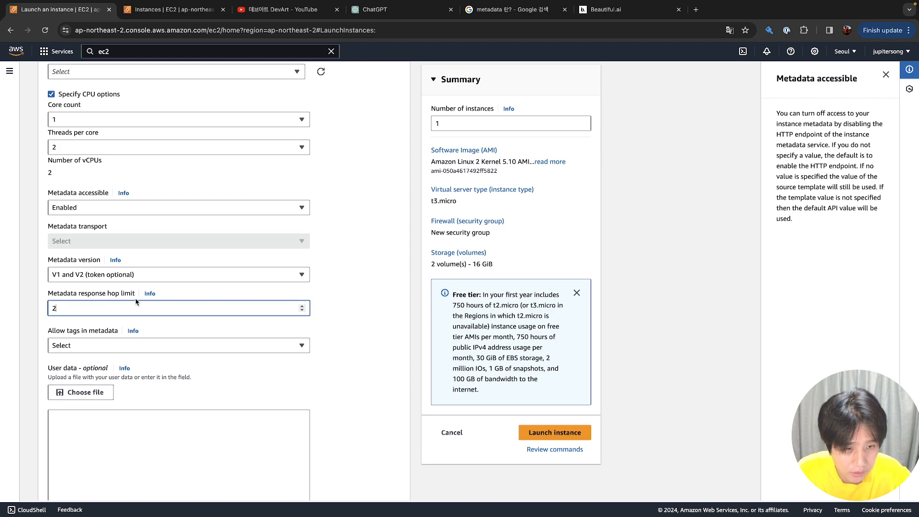
pyautogui.click(150, 294)
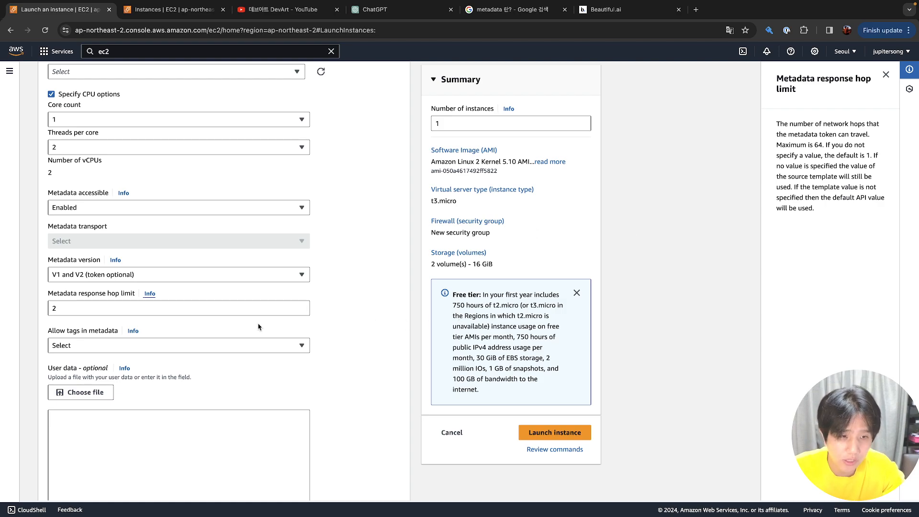
# Keep the hop limit at 2, set Allow tags in metadata to Enable, and view its help
pyautogui.click(234, 314)
pyautogui.click(236, 314)
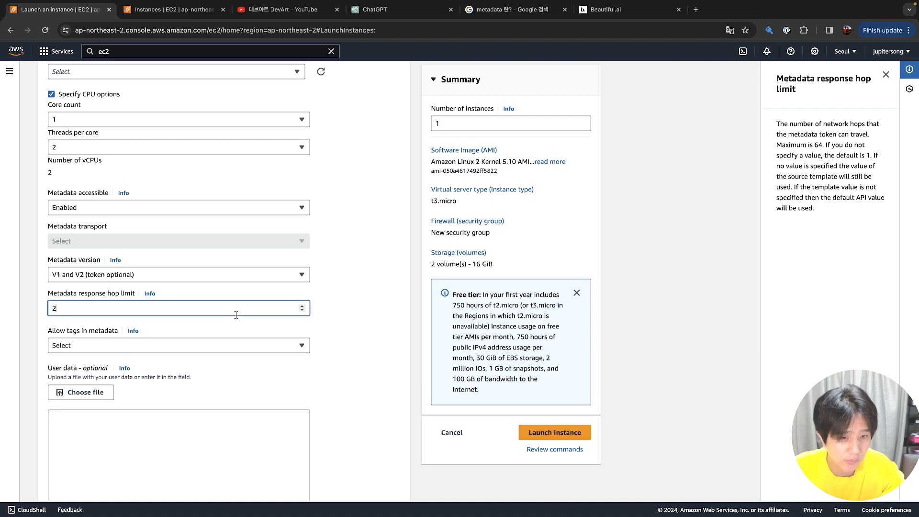
pyautogui.click(235, 345)
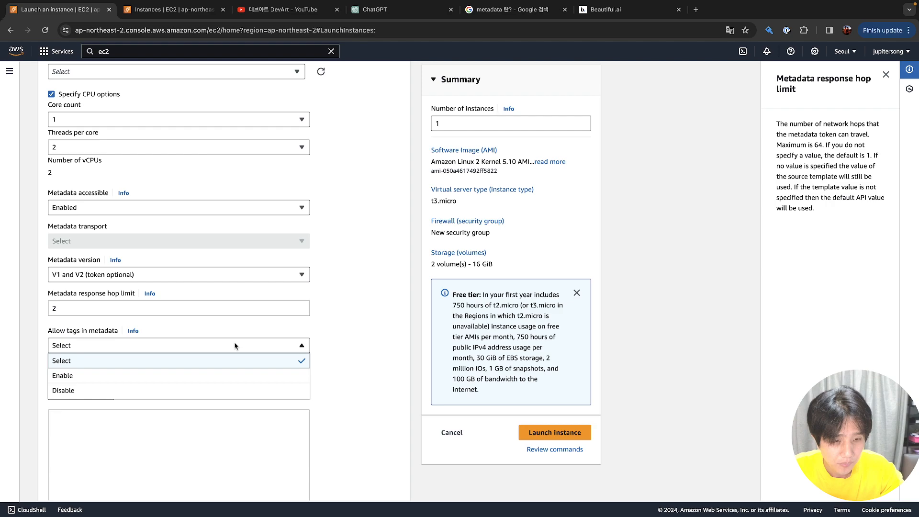
pyautogui.click(230, 377)
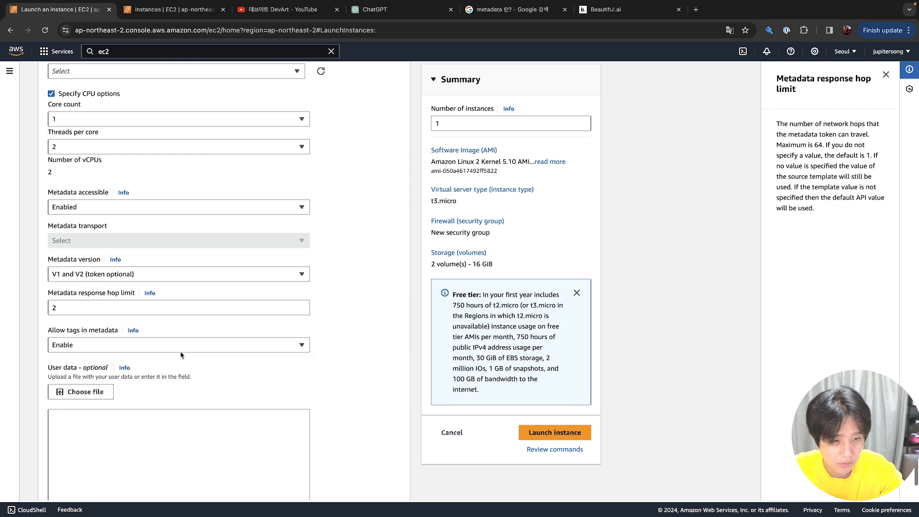
pyautogui.click(133, 331)
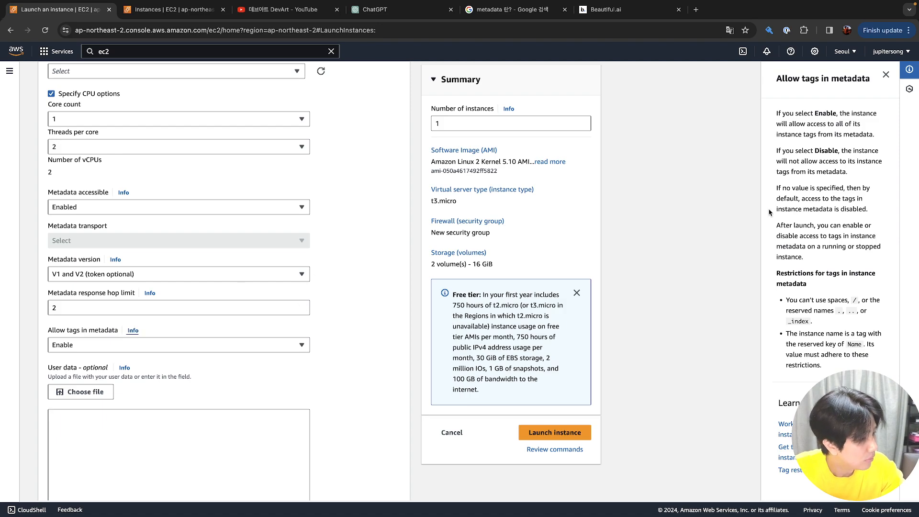
pyautogui.scroll(-1, 789, 211)
pyautogui.scroll(-1, 790, 213)
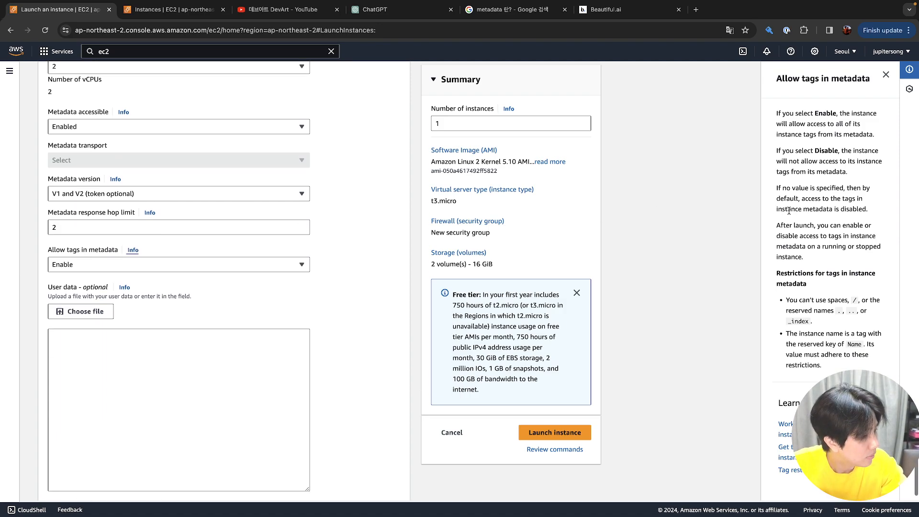
pyautogui.scroll(-1, 808, 290)
pyautogui.scroll(3, 808, 297)
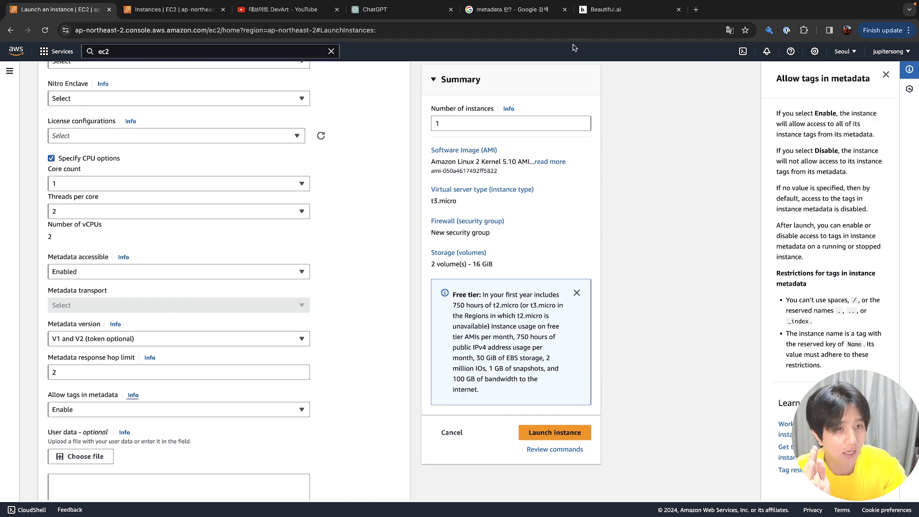
pyautogui.click(188, 18)
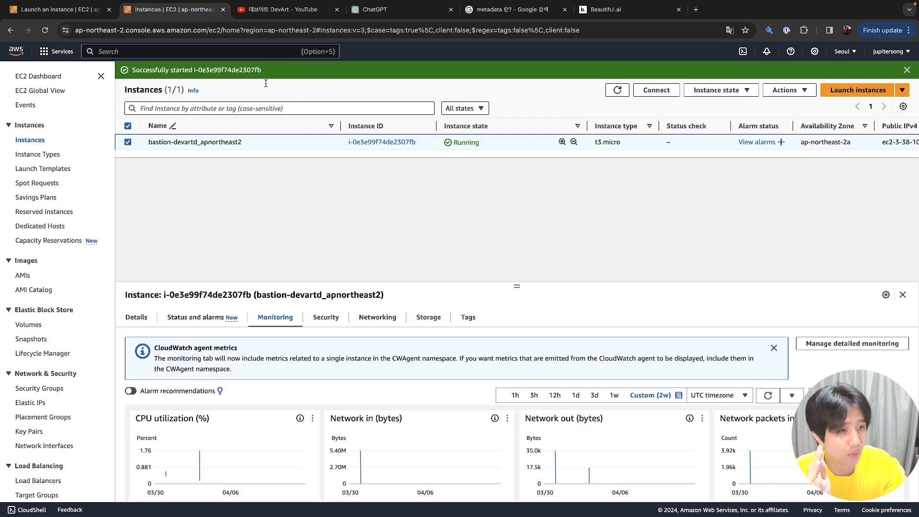
pyautogui.rightClick(288, 143)
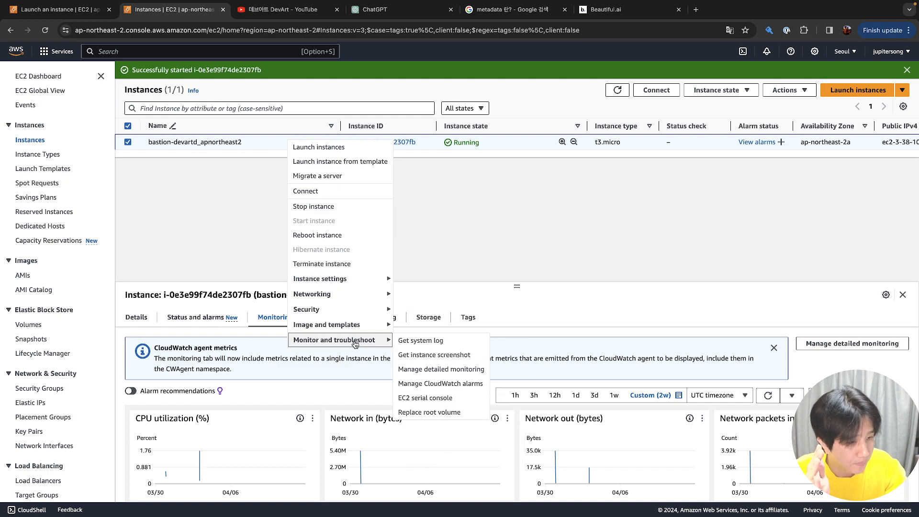
pyautogui.moveTo(363, 327)
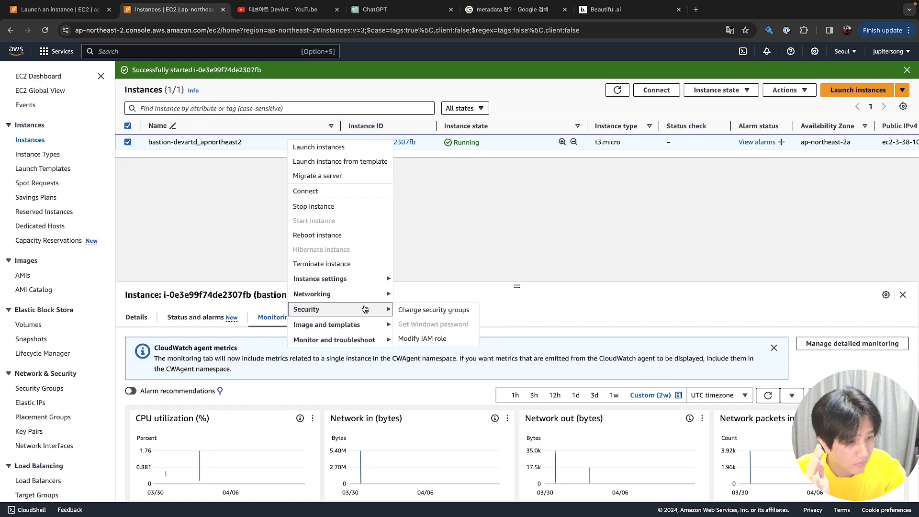
pyautogui.moveTo(368, 282)
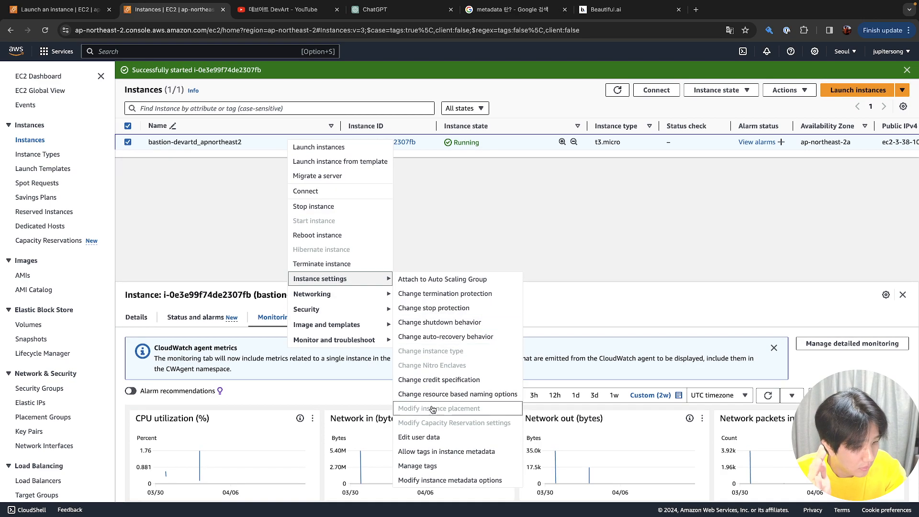
pyautogui.click(434, 437)
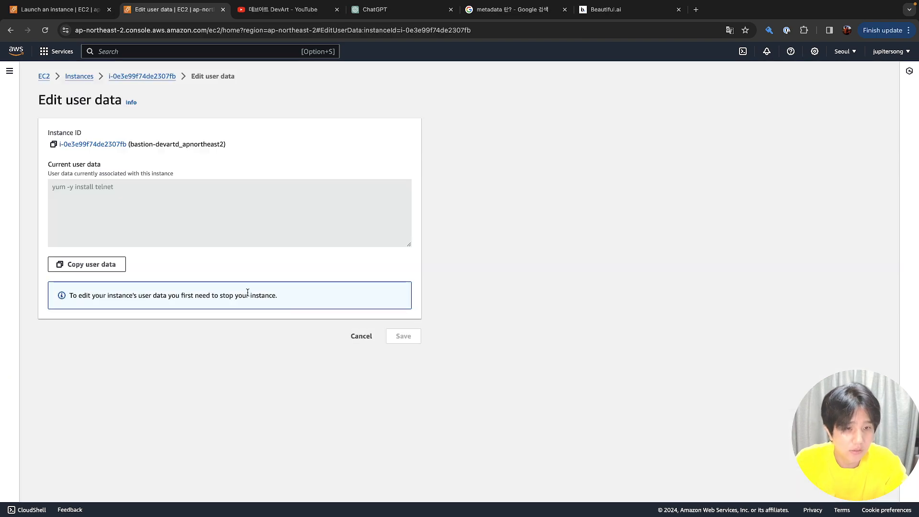
pyautogui.click(374, 339)
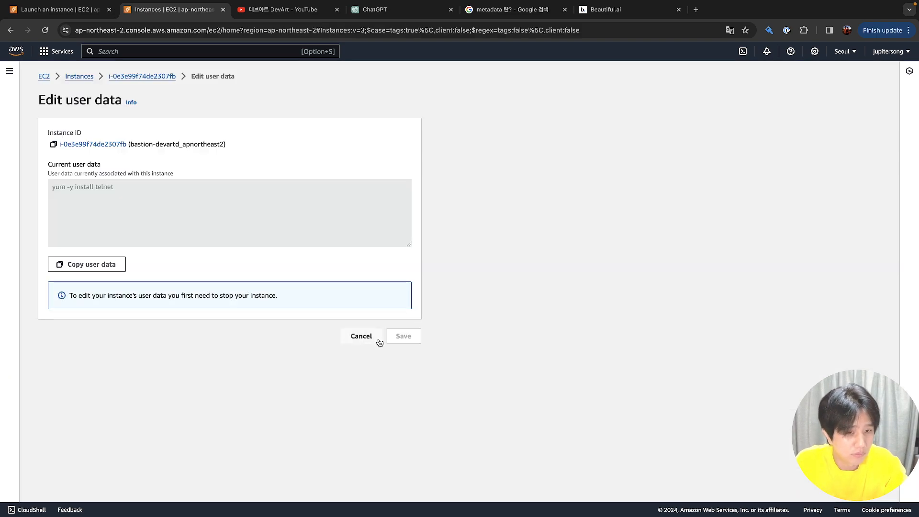
# Open Manage tags for the bastion instance via Instance settings
pyautogui.click(266, 125)
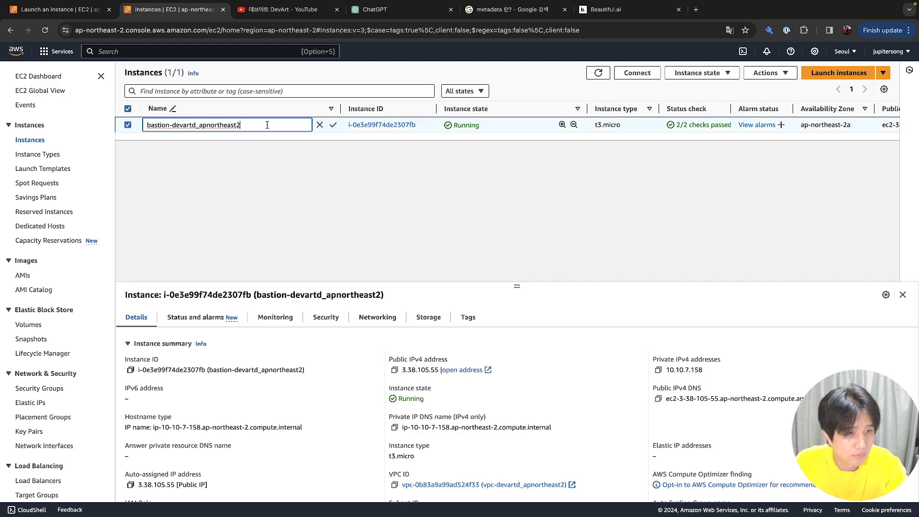
pyautogui.rightClick(267, 128)
pyautogui.moveTo(357, 265)
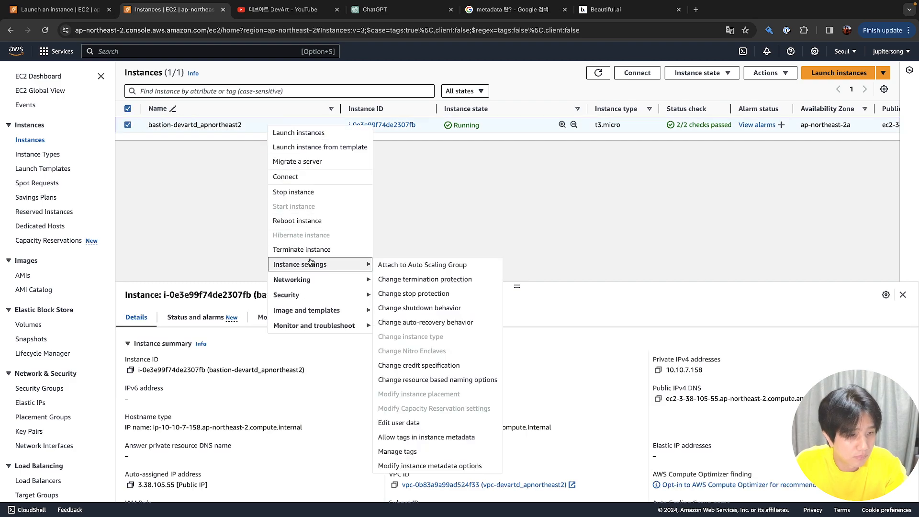
pyautogui.click(421, 451)
# Add a tag with key purpose and value test
pyautogui.click(101, 185)
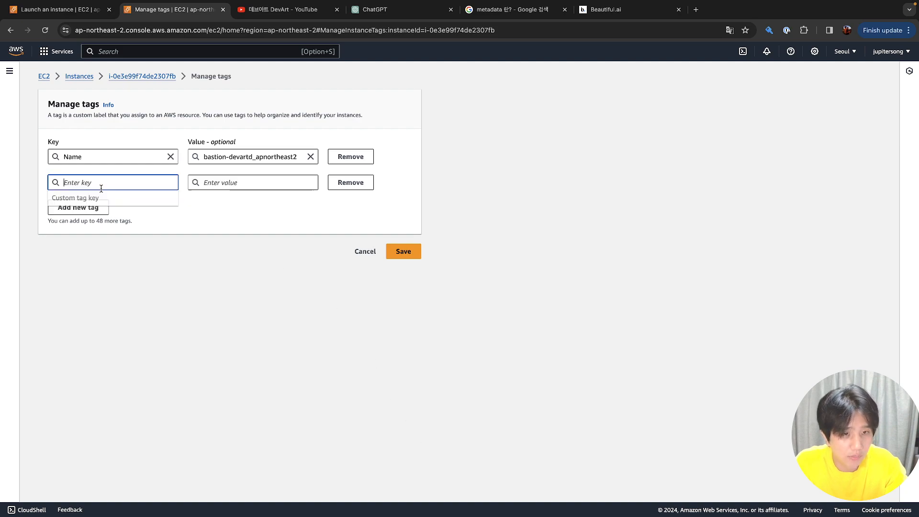
pyautogui.write('purpose')
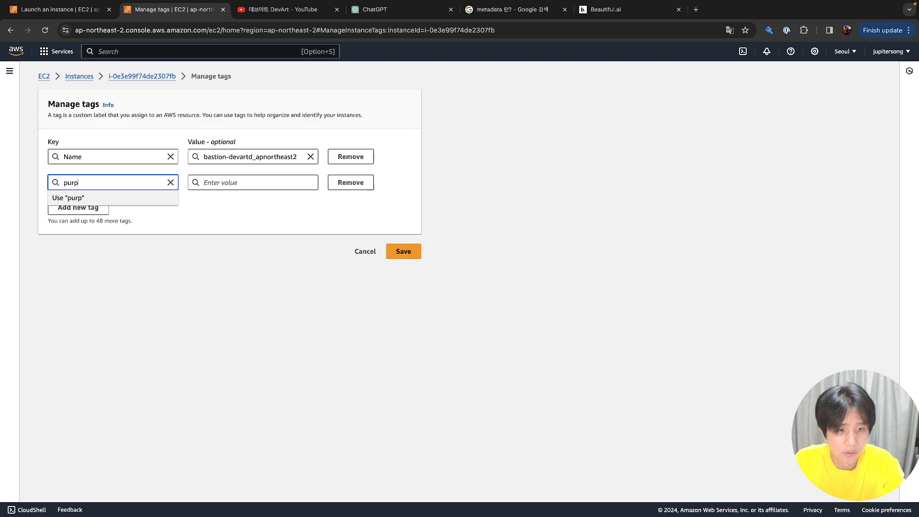
pyautogui.press('Tab')
pyautogui.press('Tab')
pyautogui.write('test')
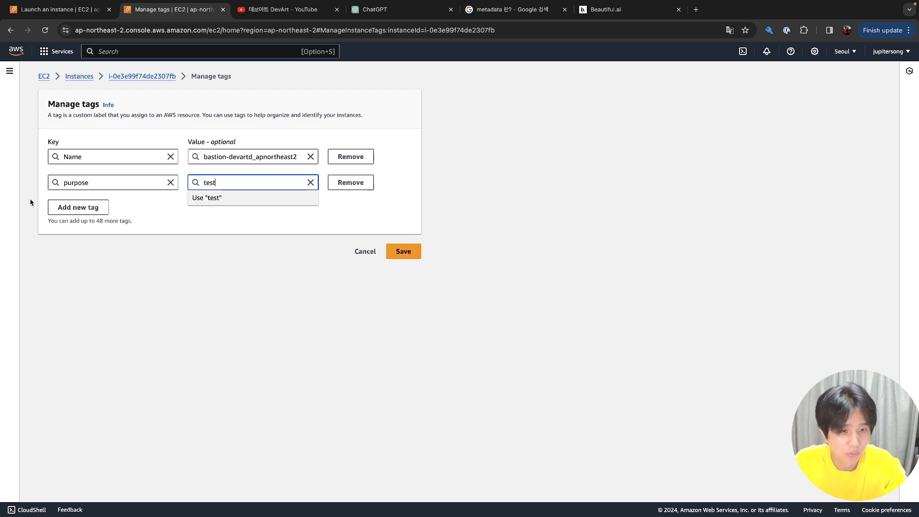
# Add an owner tag holding the owner's name and save the tags
pyautogui.click(69, 210)
pyautogui.write('owner')
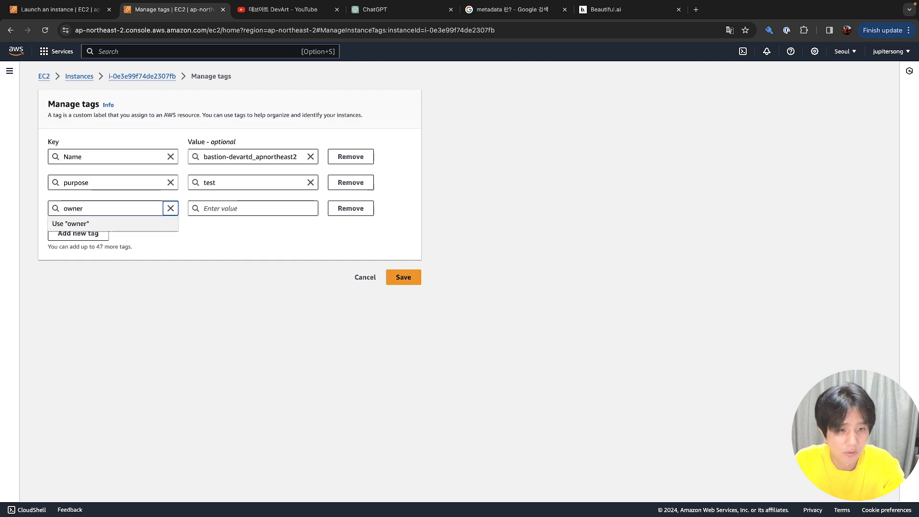
pyautogui.press('Tab')
pyautogui.press('Tab')
pyautogui.write('j')
pyautogui.press('BackSpace')
pyautogui.write('JUyou')
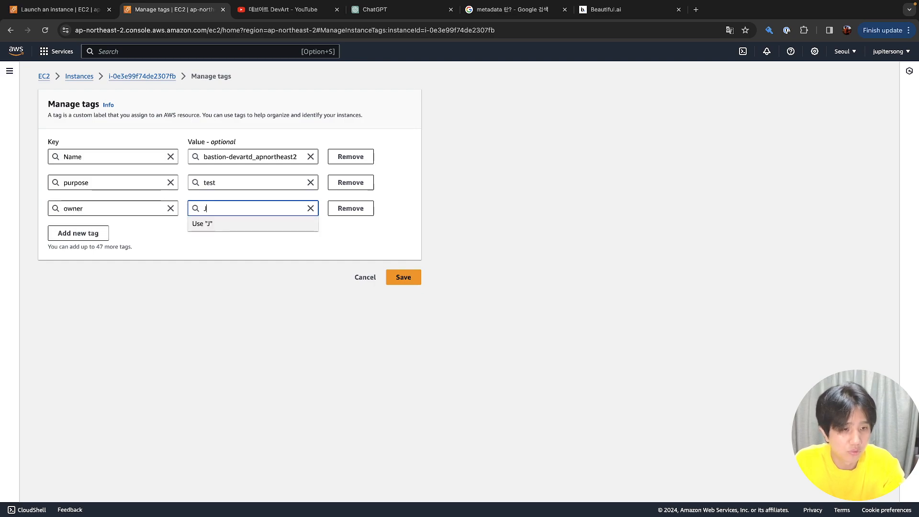
pyautogui.press('BackSpace')
pyautogui.press('BackSpace')
pyautogui.press('BackSpace')
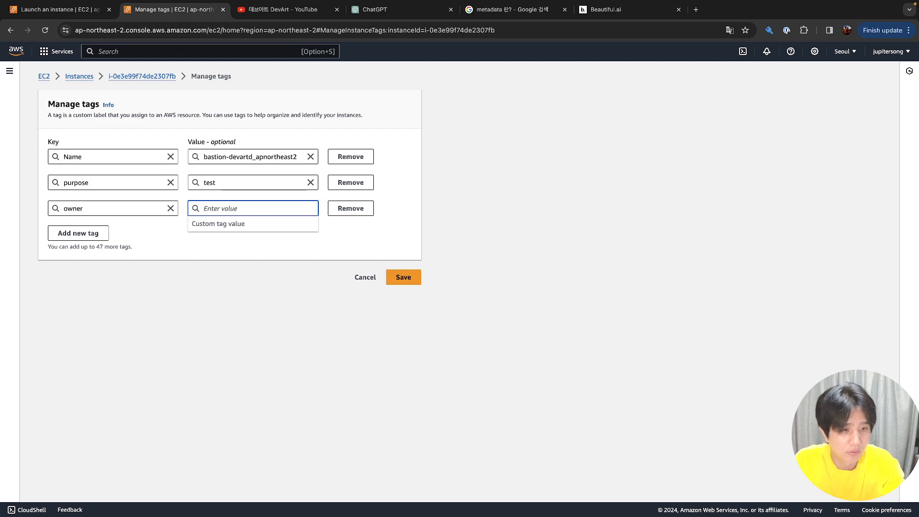
pyautogui.write('juyou')
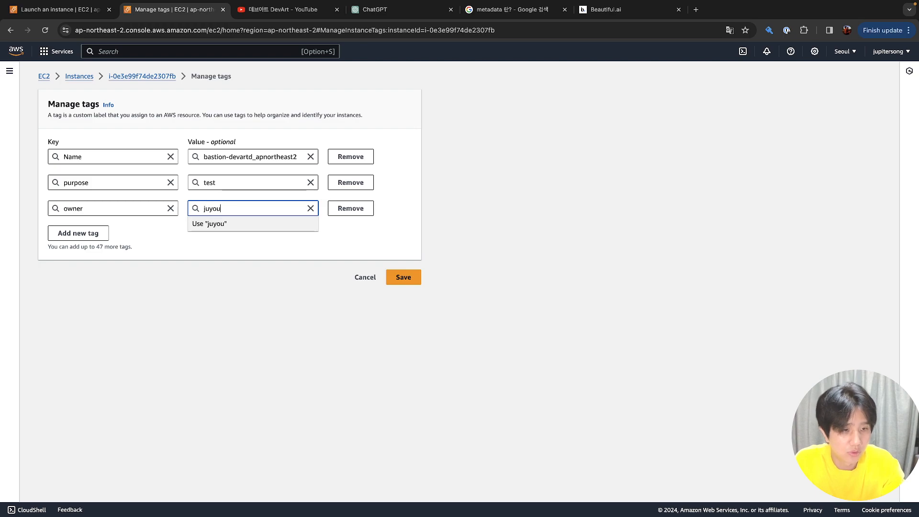
pyautogui.write('ngs')
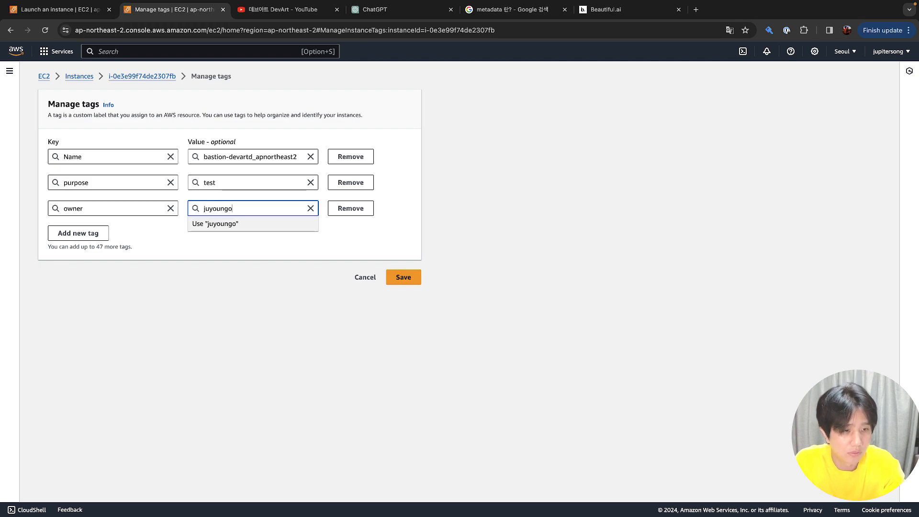
pyautogui.write('ong')
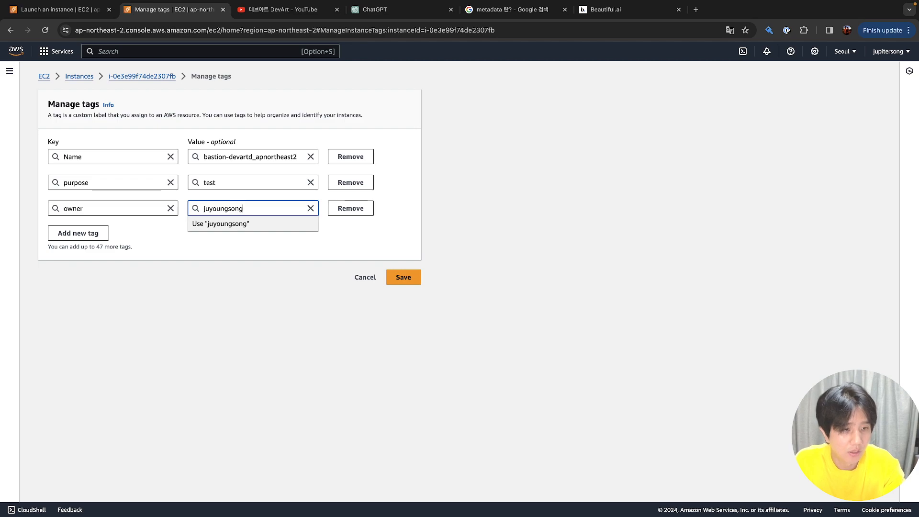
pyautogui.click(404, 278)
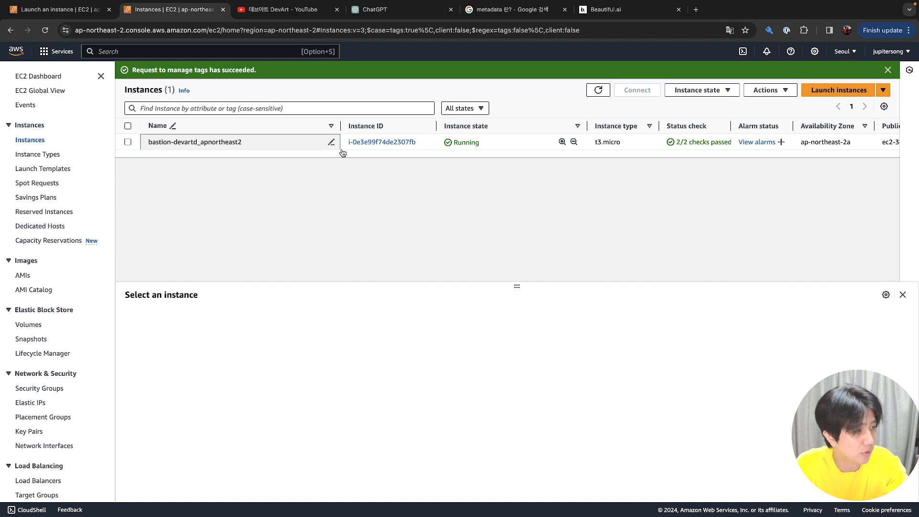
# Add owner as a tag column in the instance table preferences
pyautogui.hscroll(5, 441, 140)
pyautogui.hscroll(6, 442, 139)
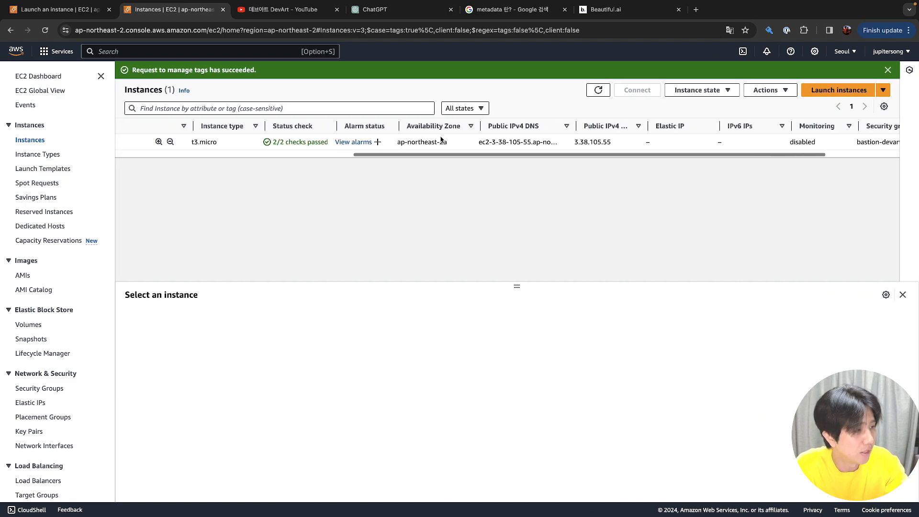
pyautogui.click(884, 106)
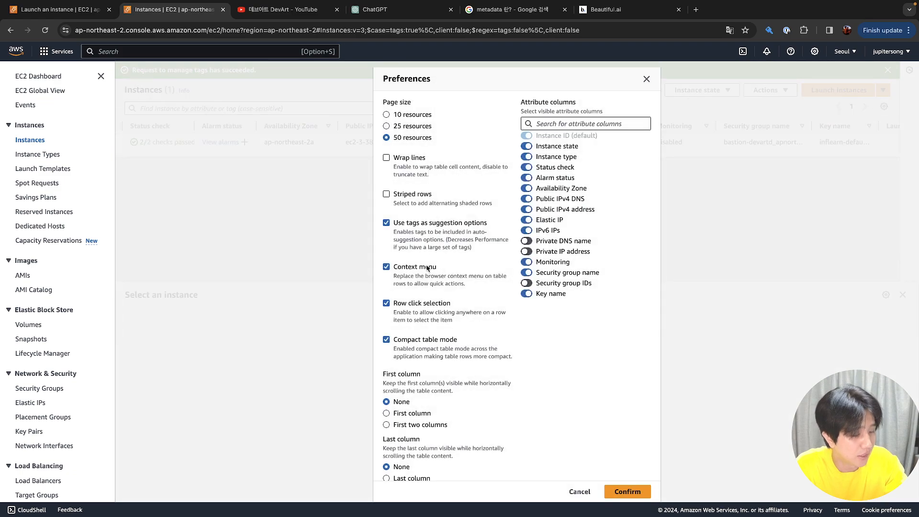
pyautogui.scroll(-6, 444, 271)
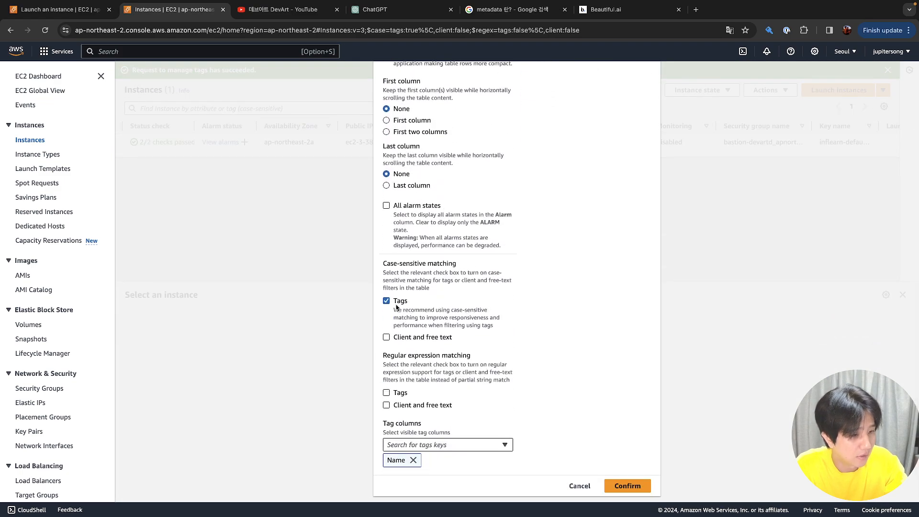
pyautogui.click(488, 451)
pyautogui.click(474, 400)
pyautogui.click(626, 487)
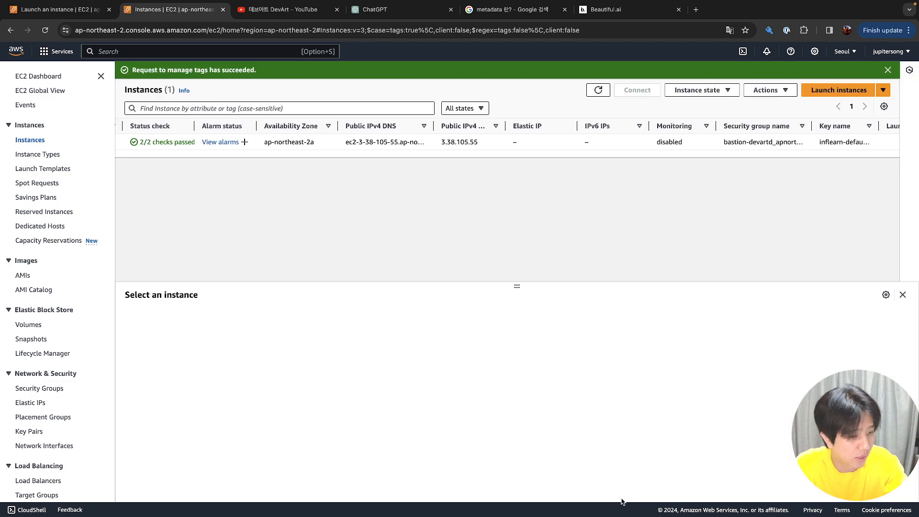
# Select the bastion instance and reapply owner as a visible tag column
pyautogui.click(836, 147)
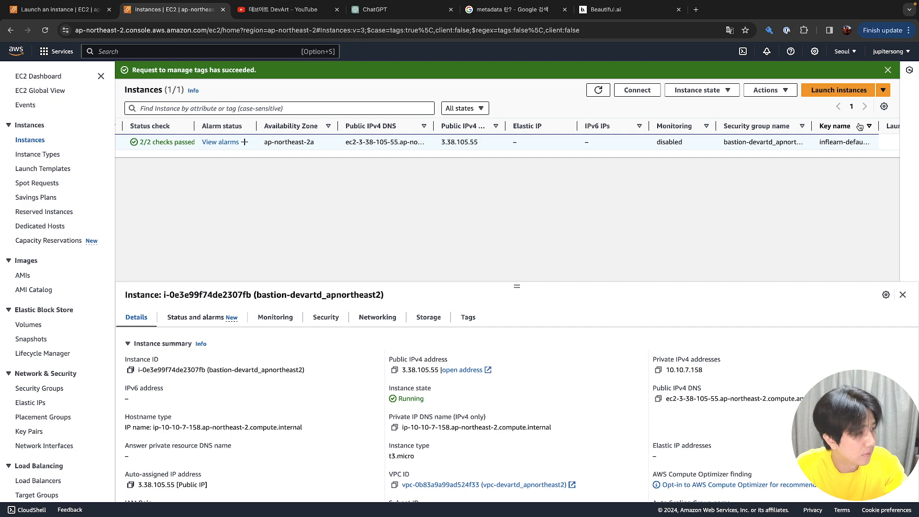
pyautogui.click(884, 106)
pyautogui.scroll(-8, 586, 322)
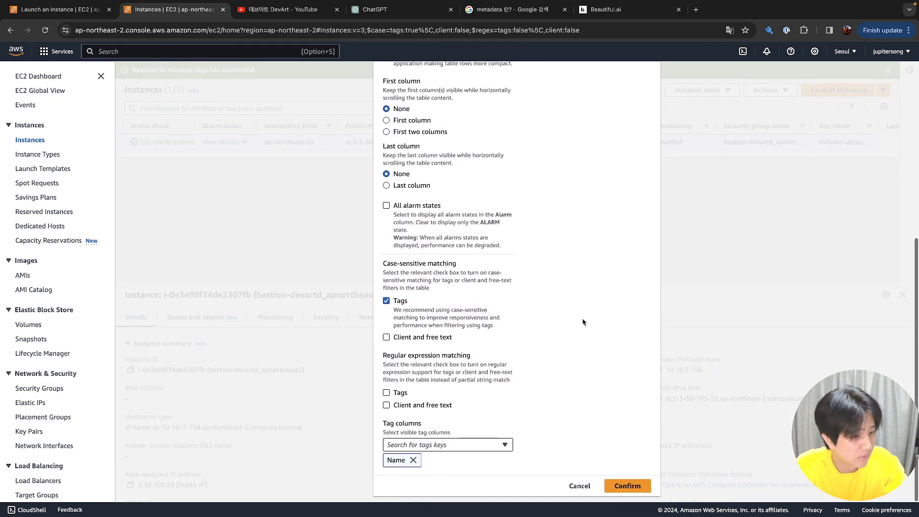
pyautogui.click(450, 447)
pyautogui.click(455, 402)
pyautogui.click(628, 487)
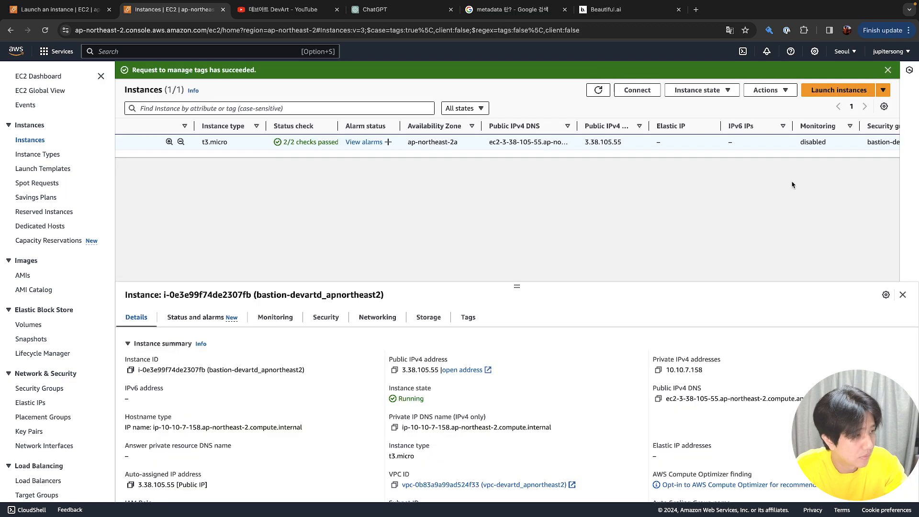
# Narrow the owner column in the instances table
pyautogui.click(645, 197)
pyautogui.hscroll(-5, 640, 196)
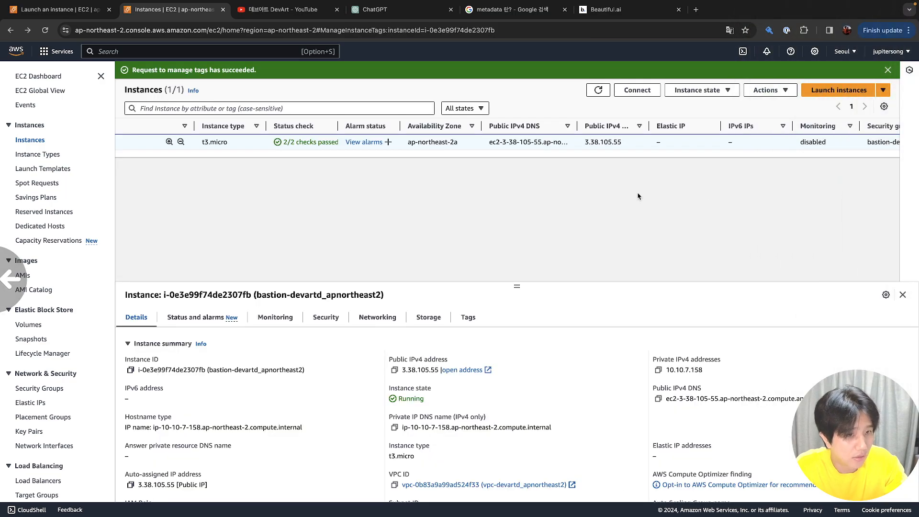
pyautogui.click(348, 282)
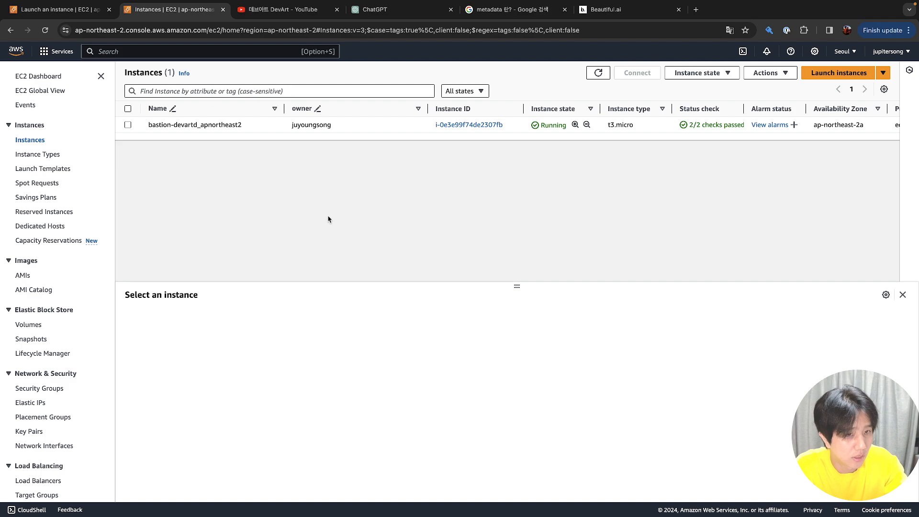
pyautogui.click(373, 126)
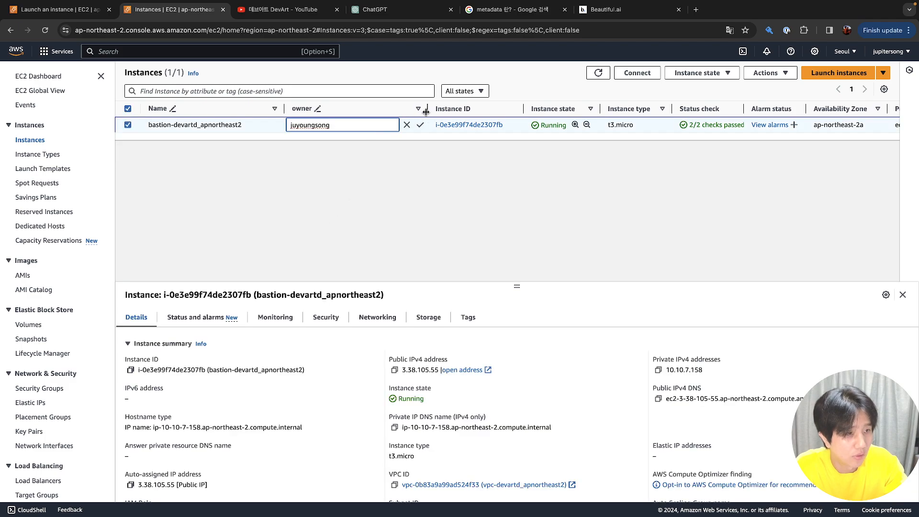
pyautogui.moveTo(373, 113); pyautogui.dragTo(352, 110)
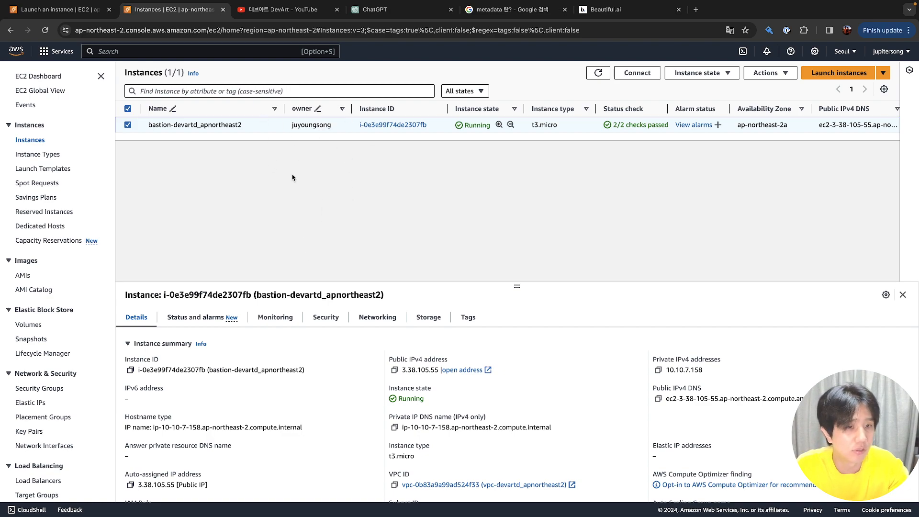
pyautogui.click(61, 14)
# Try loading user data from a file, cancel, and keep manual user data entry
pyautogui.scroll(-2, 159, 266)
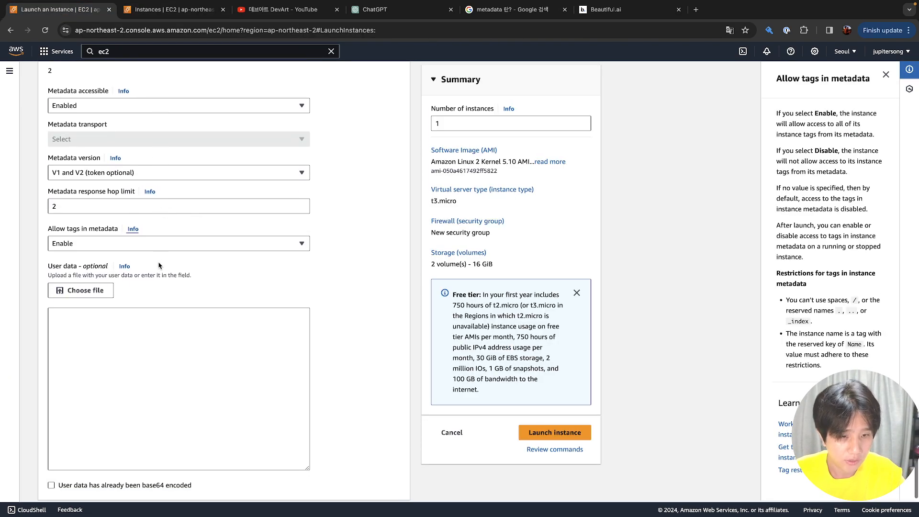
pyautogui.click(140, 302)
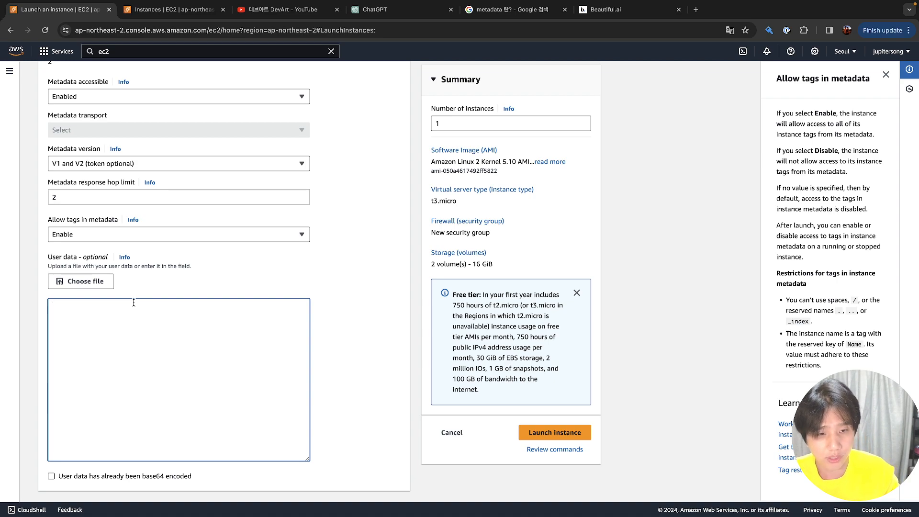
pyautogui.click(93, 283)
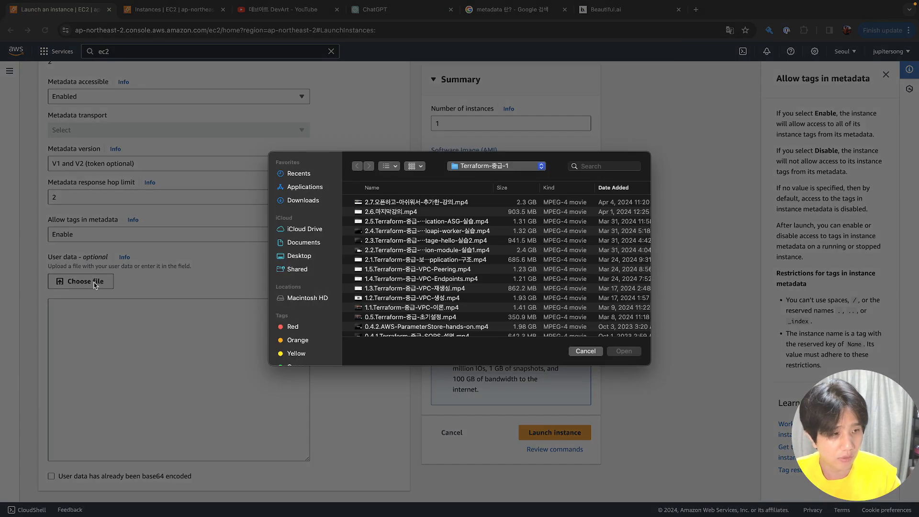
pyautogui.click(592, 353)
pyautogui.click(225, 366)
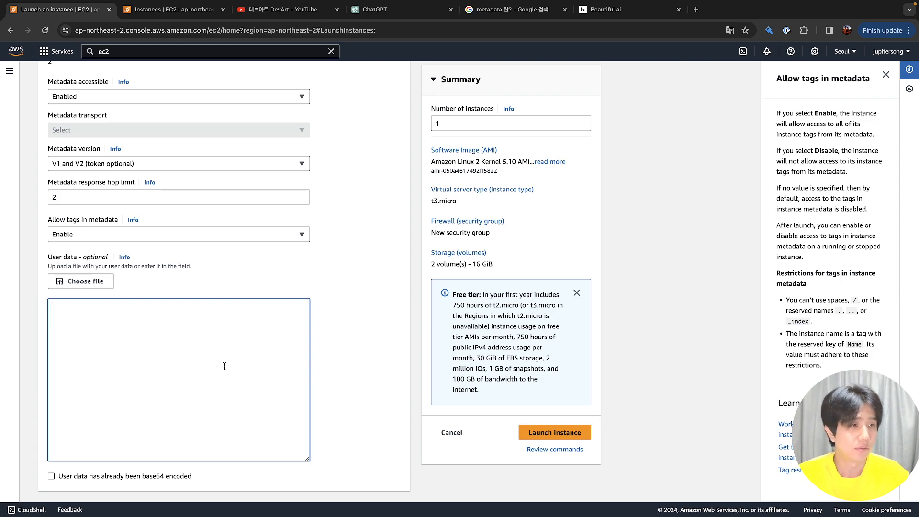
pyautogui.click(409, 10)
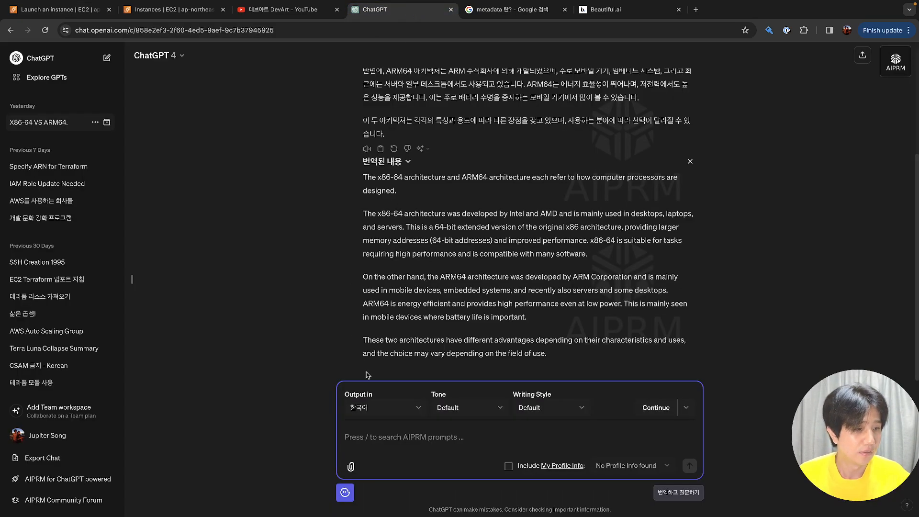
pyautogui.scroll(2, 445, 300)
pyautogui.scroll(2, 444, 300)
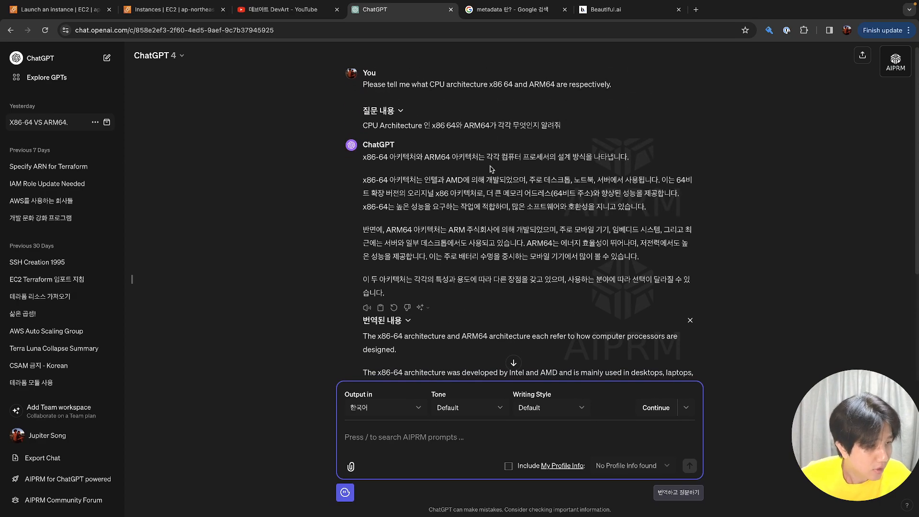
pyautogui.tripleClick(512, 154)
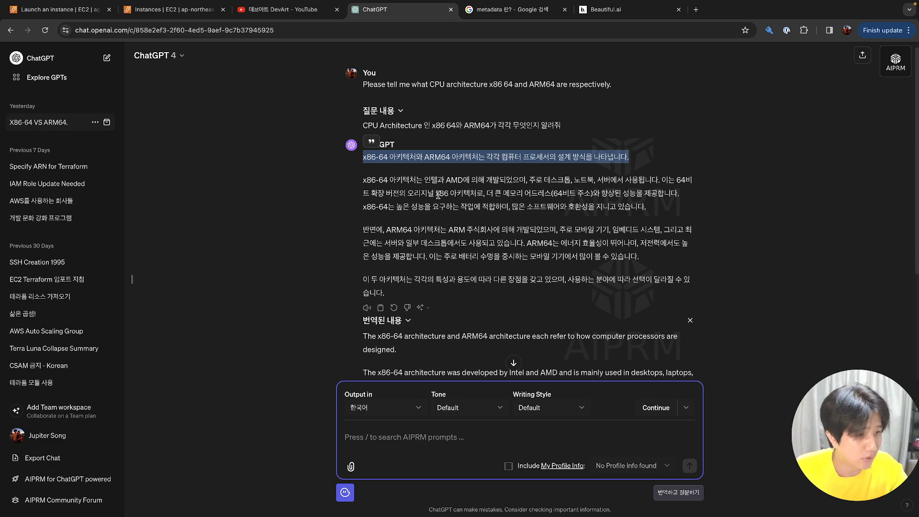
pyautogui.moveTo(436, 193); pyautogui.dragTo(478, 194)
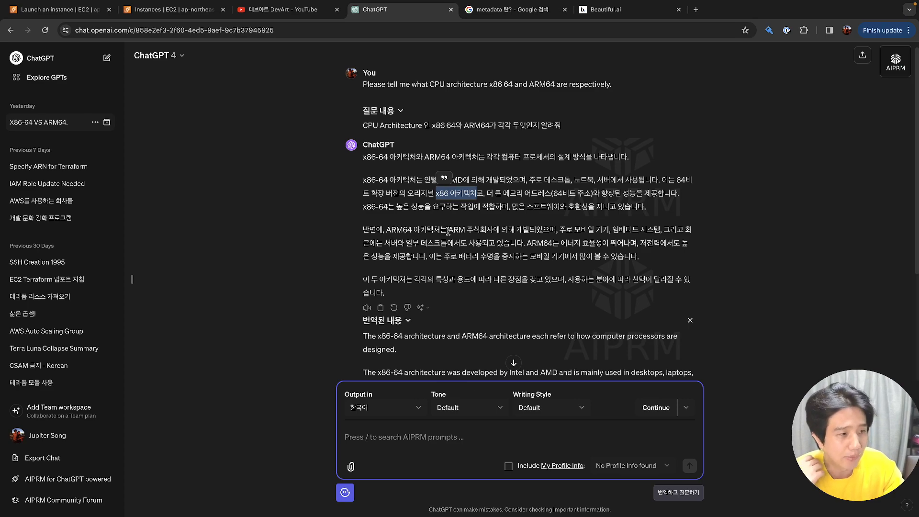
pyautogui.moveTo(449, 231); pyautogui.dragTo(466, 231)
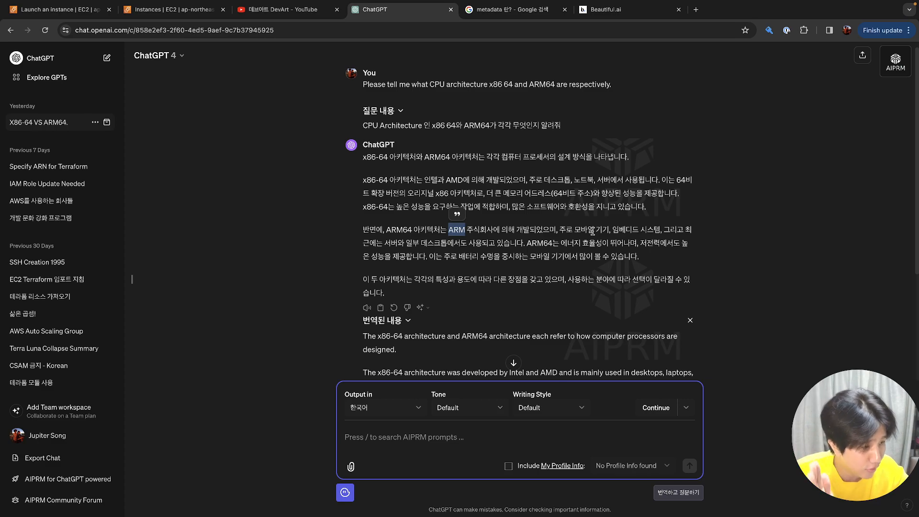
pyautogui.moveTo(444, 257); pyautogui.dragTo(641, 258)
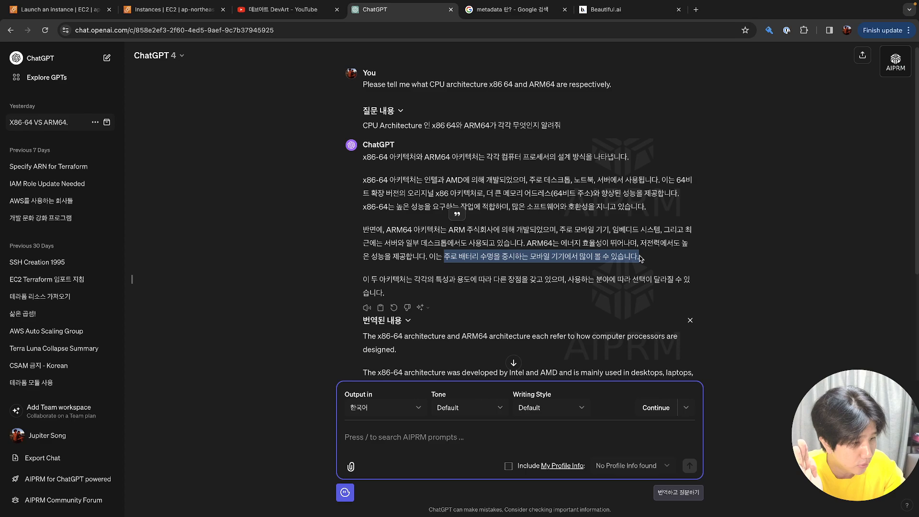
pyautogui.click(596, 251)
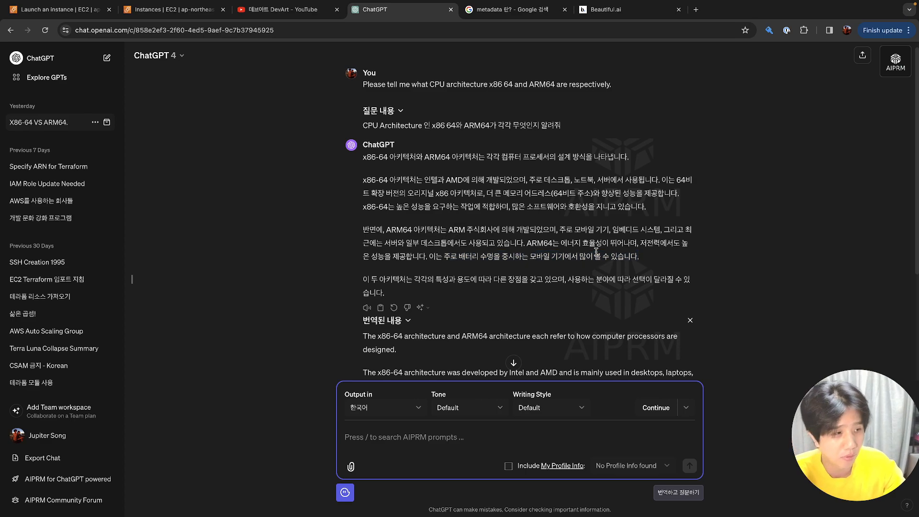
# Highlight ARM, ARM64 and the answer's opening sentence, then glance at the EC2 tabs
pyautogui.doubleClick(456, 231)
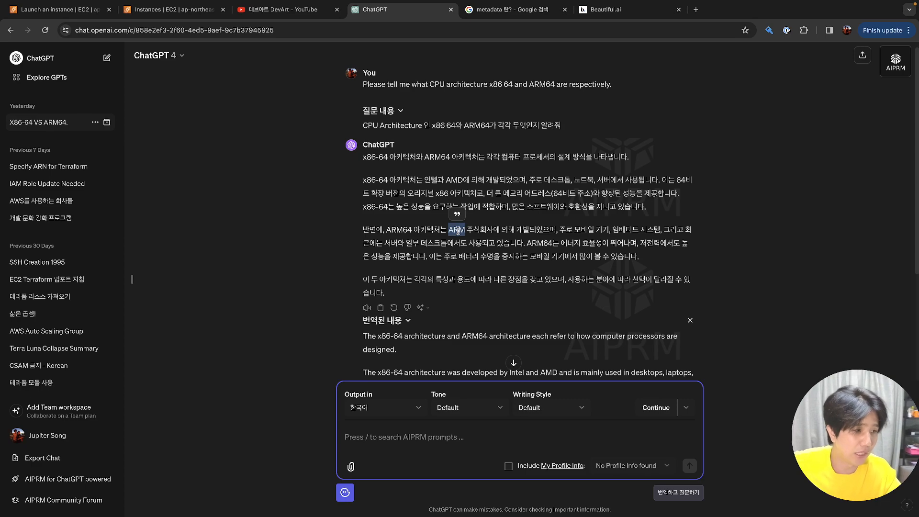
pyautogui.doubleClick(541, 244)
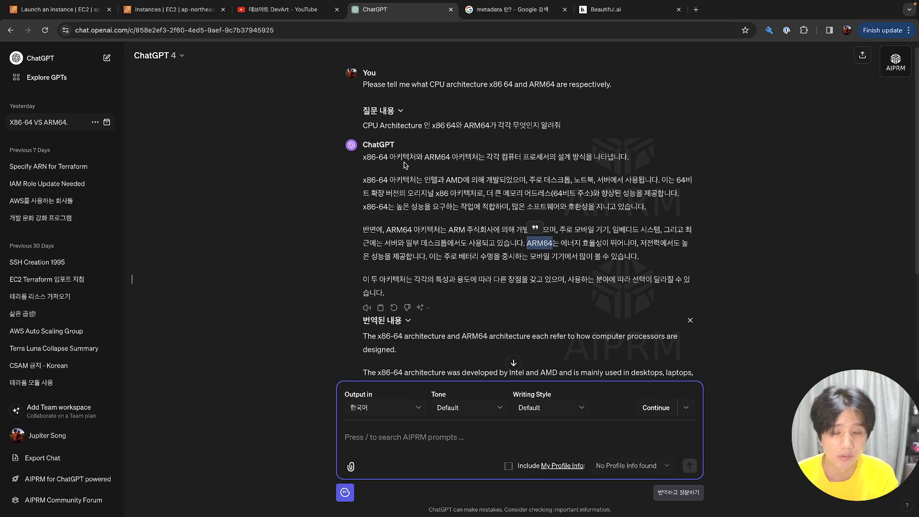
pyautogui.click(404, 165)
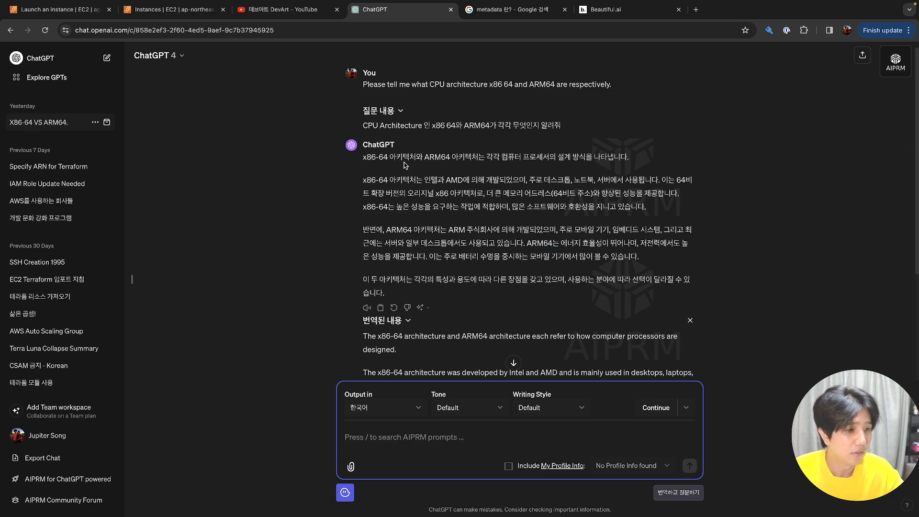
pyautogui.tripleClick(420, 154)
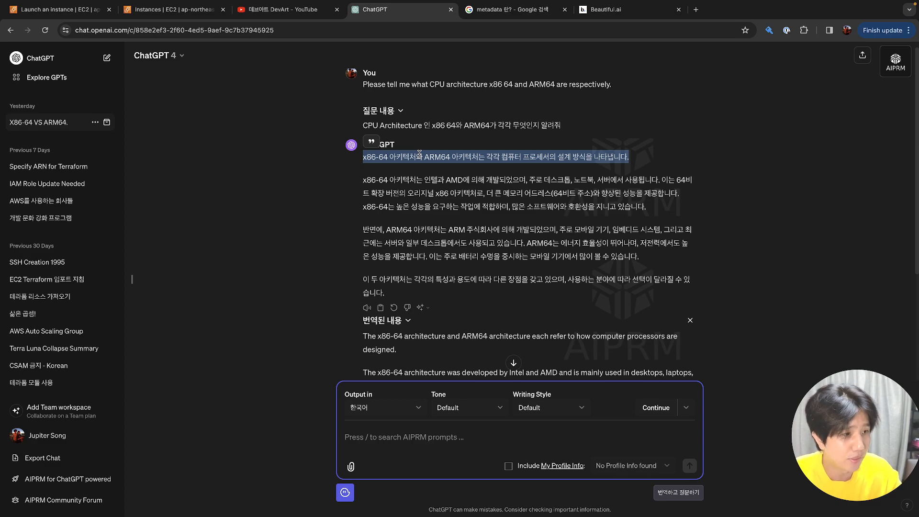
pyautogui.click(197, 14)
pyautogui.click(76, 17)
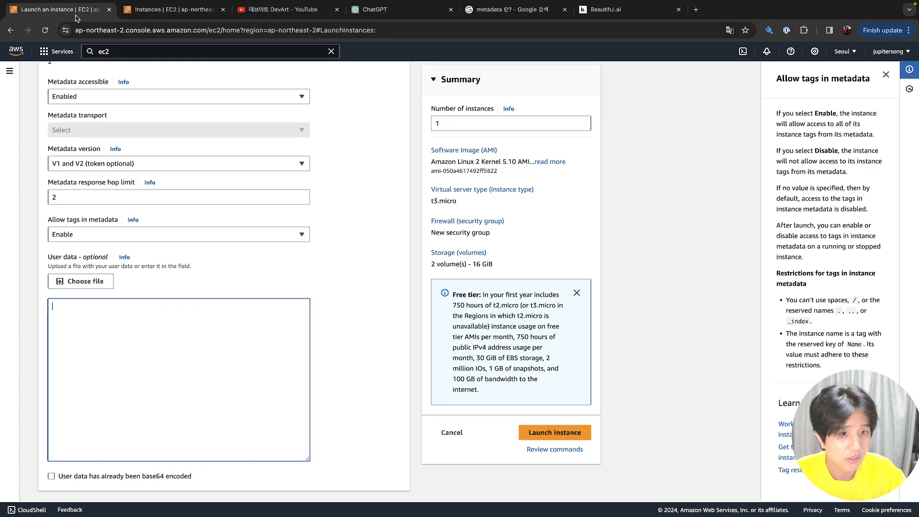
pyautogui.click(392, 19)
# Ask ChatGPT 'tomcat을 설치하는 bash script를 작성해줘 amazon linux 2에서'
pyautogui.click(392, 437)
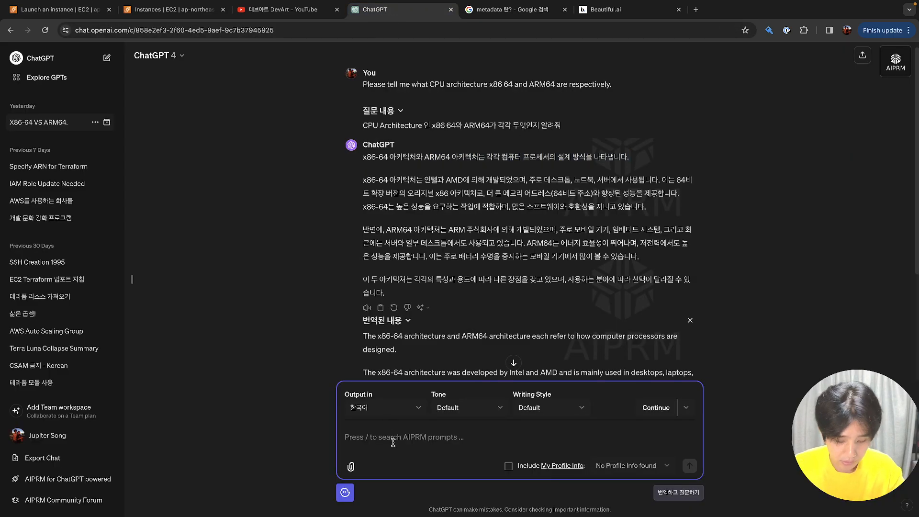
pyautogui.write('tomcat을')
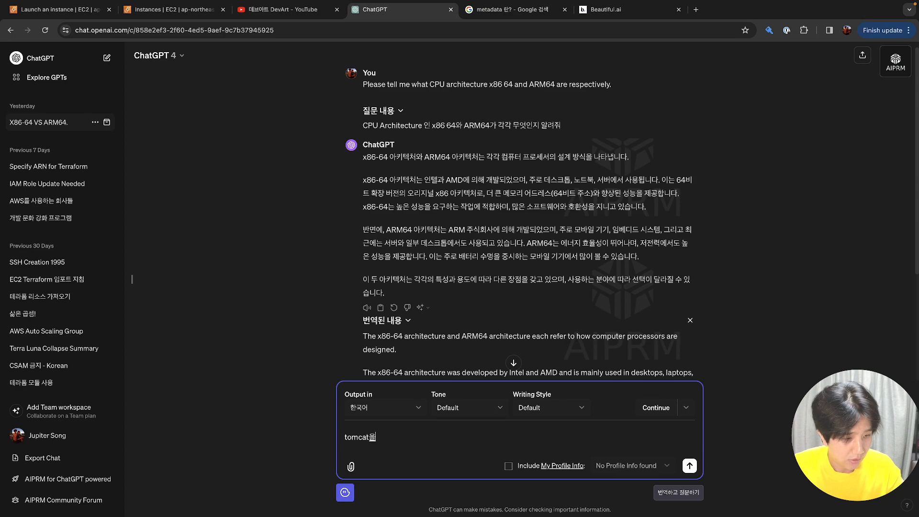
pyautogui.write(' 설치하는 bash')
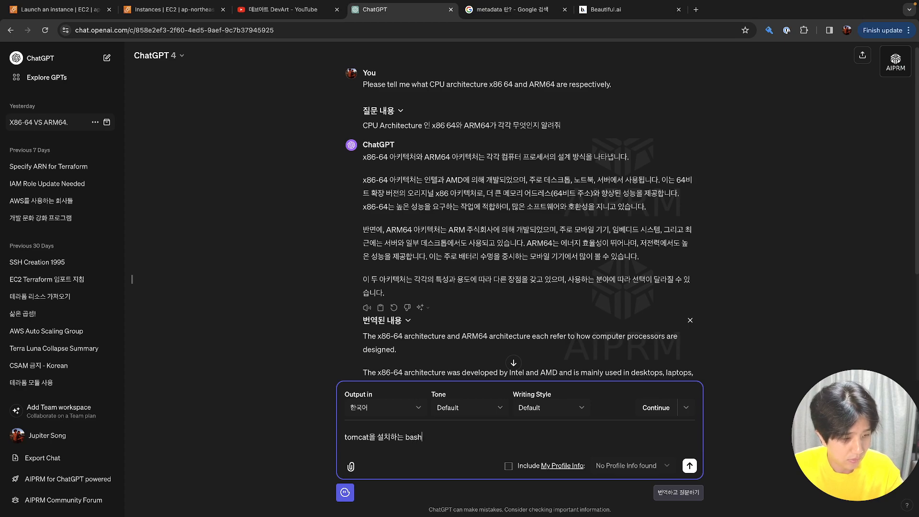
pyautogui.write(' script를')
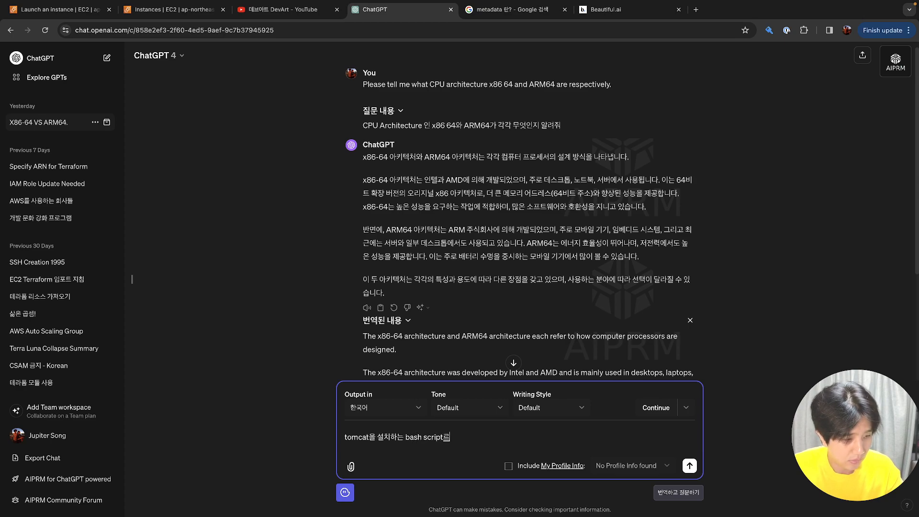
pyautogui.write(' 작성')
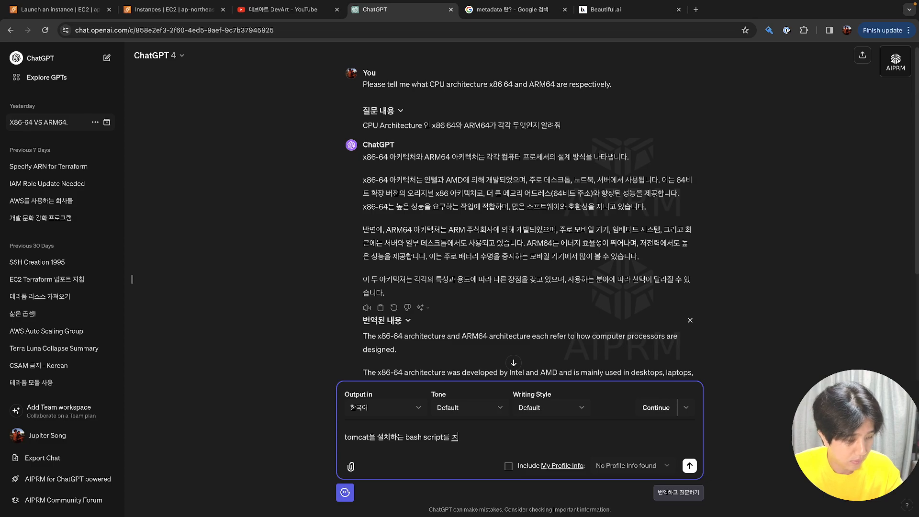
pyautogui.write('해줘 amazo')
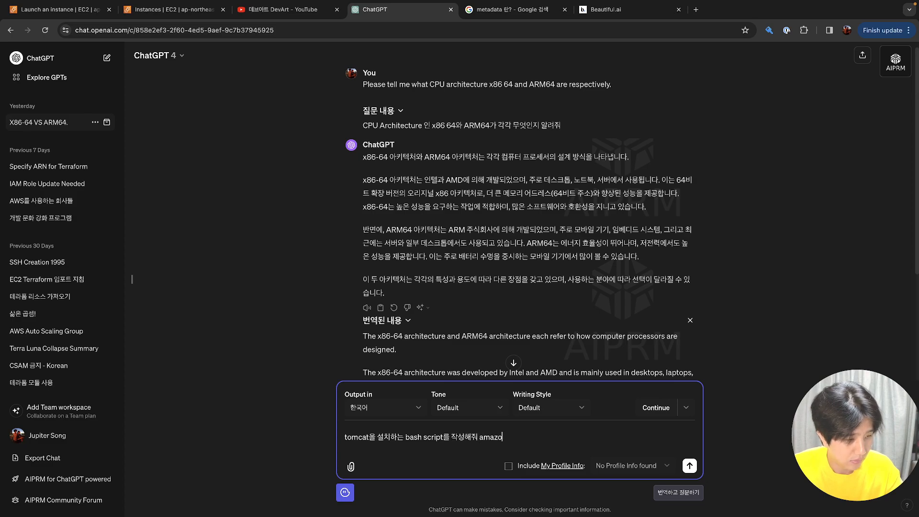
pyautogui.write('n linux ')
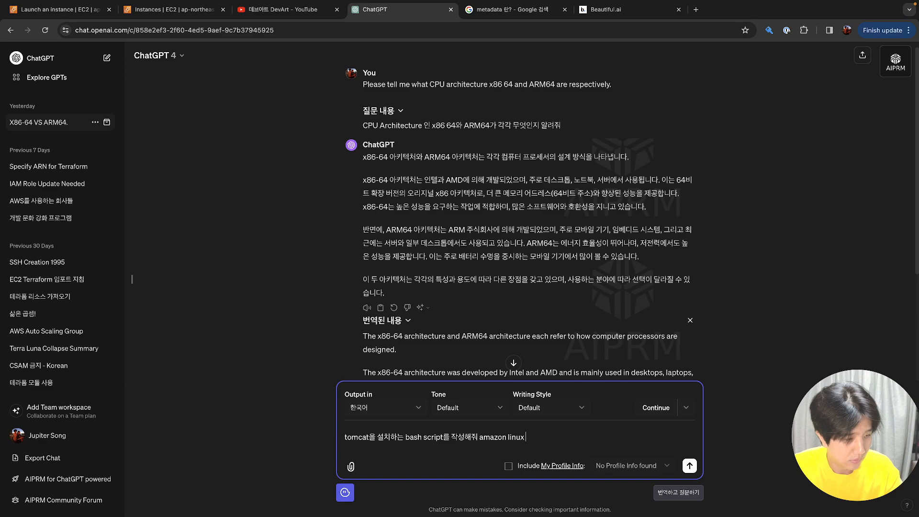
pyautogui.write('2에서')
pyautogui.press('Return')
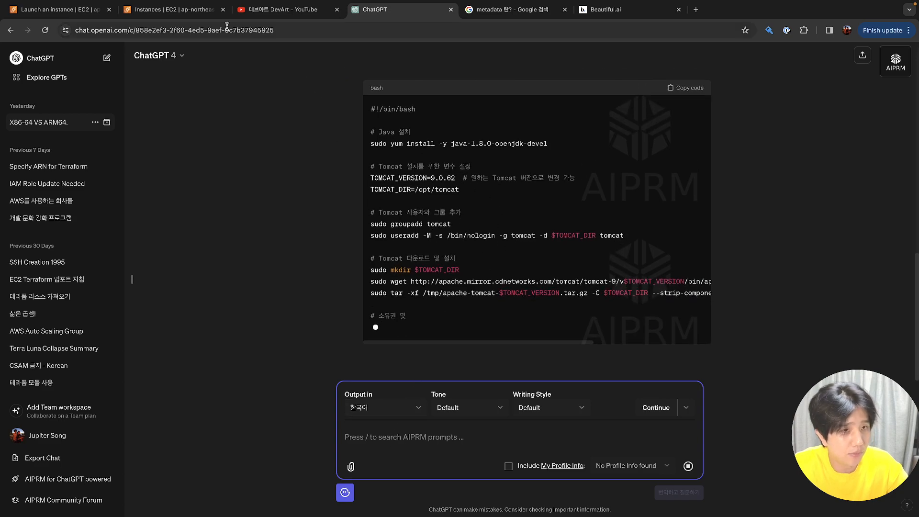
# Look through the EC2, metadata search and YouTube tabs, then scroll up the Tomcat script
pyautogui.click(184, 14)
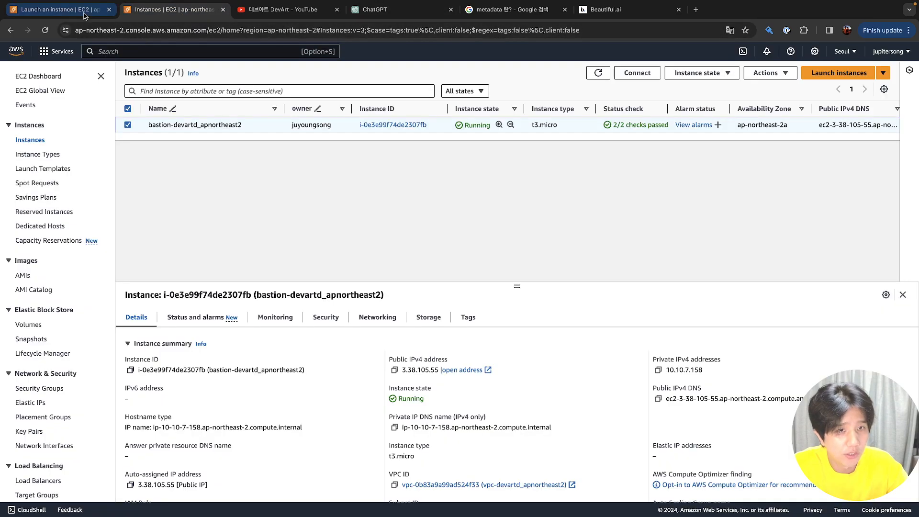
pyautogui.click(105, 11)
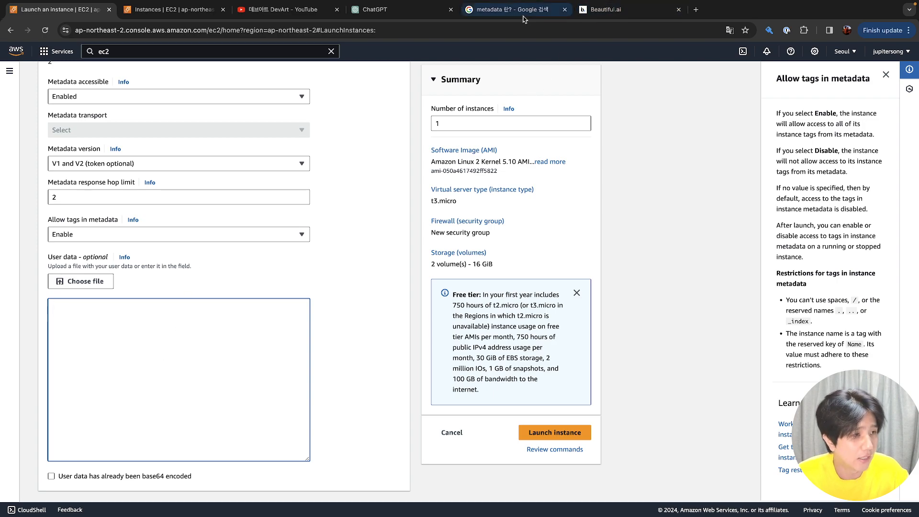
pyautogui.click(503, 11)
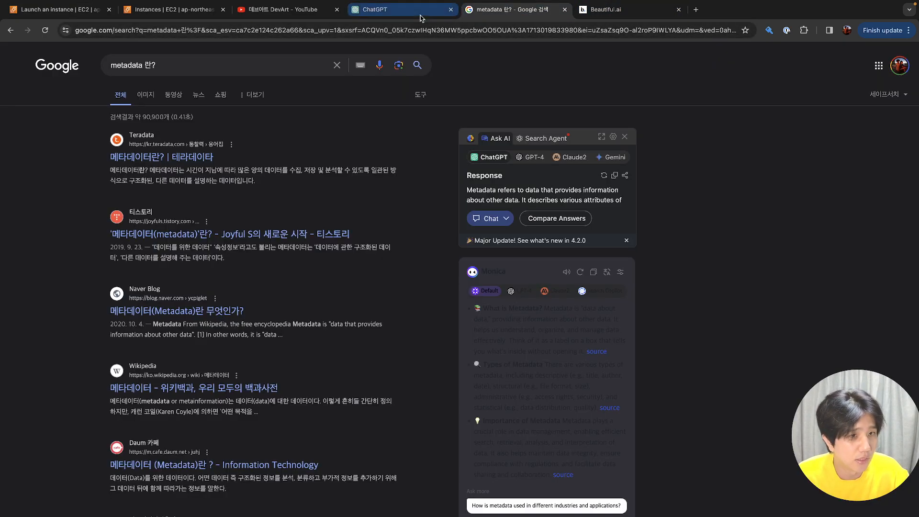
pyautogui.click(421, 10)
pyautogui.click(307, 10)
pyautogui.click(388, 14)
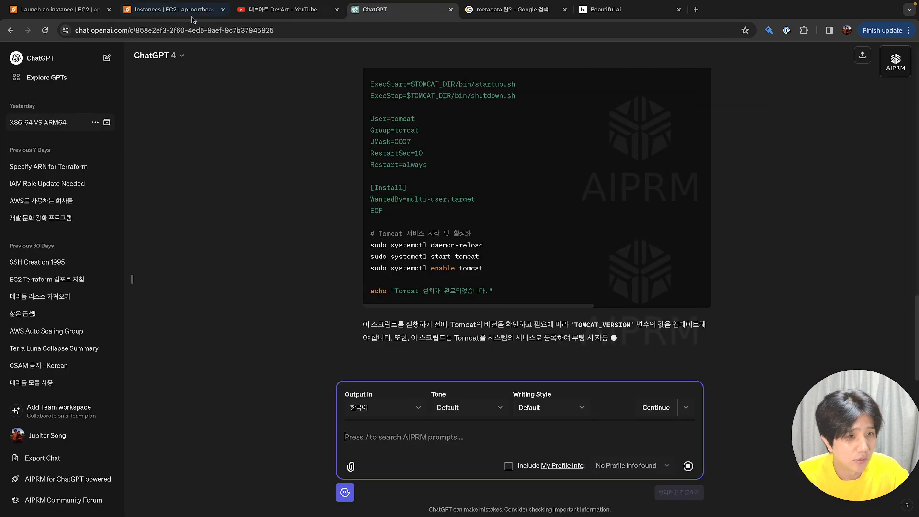
pyautogui.scroll(5, 388, 150)
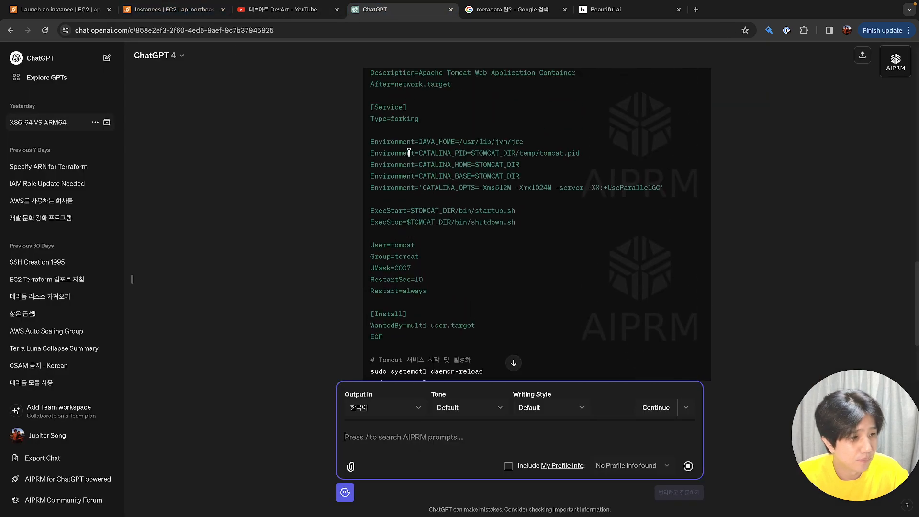
pyautogui.scroll(5, 408, 155)
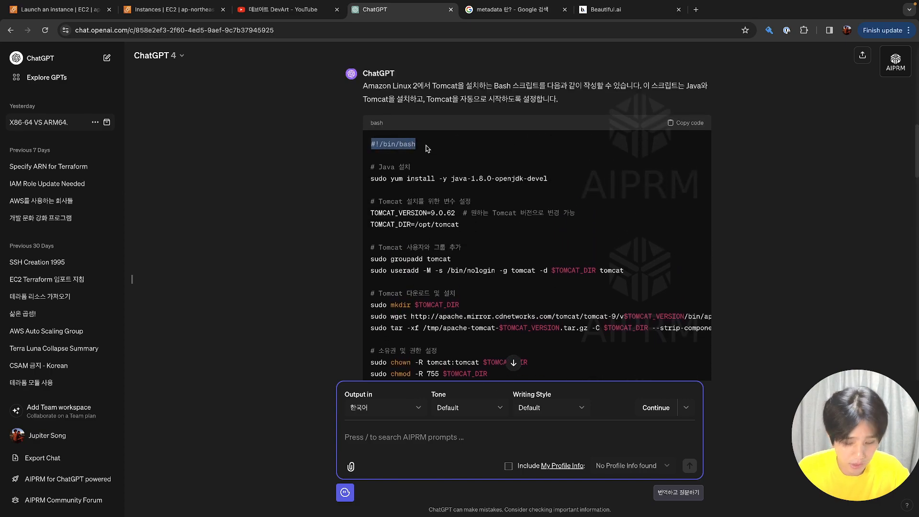
# Paste #!/bin/bash into the launch form's user data and add the yum install telnet and tomcat lines
pyautogui.click(160, 11)
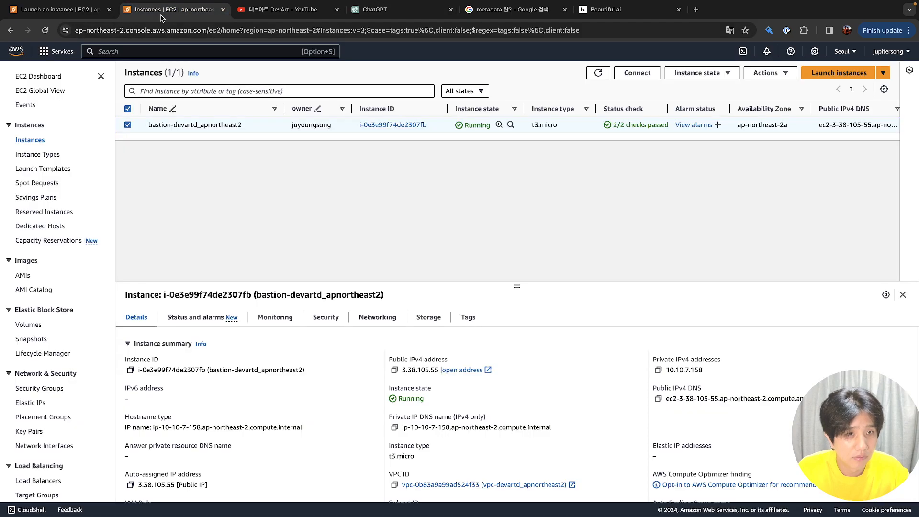
pyautogui.click(56, 10)
pyautogui.click(132, 313)
pyautogui.write('#!/bin/bash')
pyautogui.press('Return')
pyautogui.write('ㅛ')
pyautogui.write('yum instal')
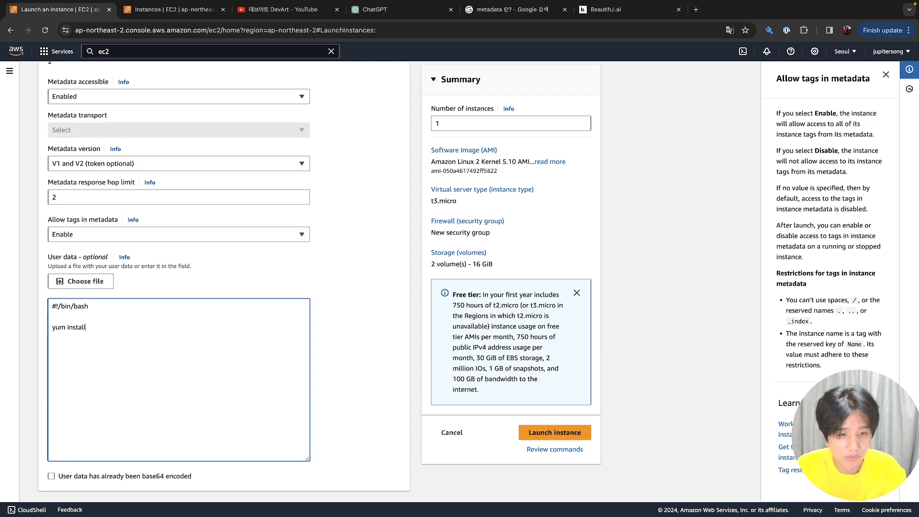
pyautogui.write('sudo ')
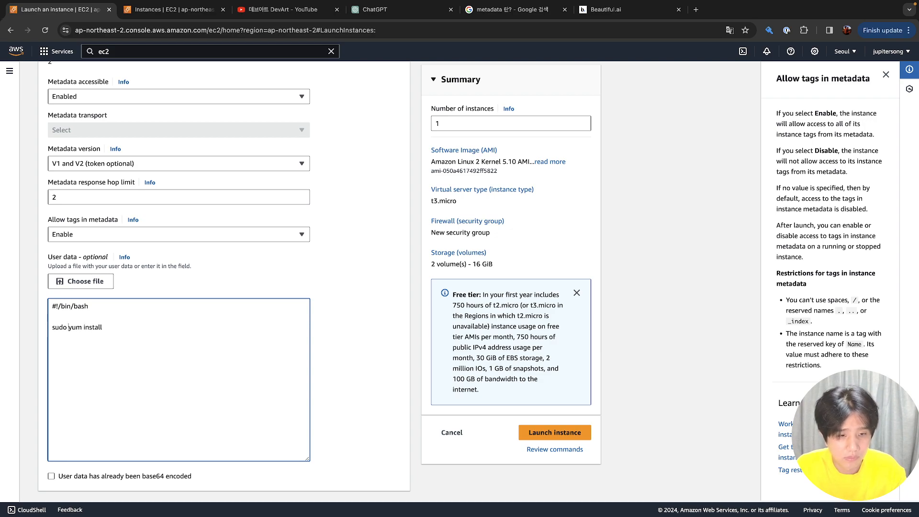
pyautogui.write('telnet')
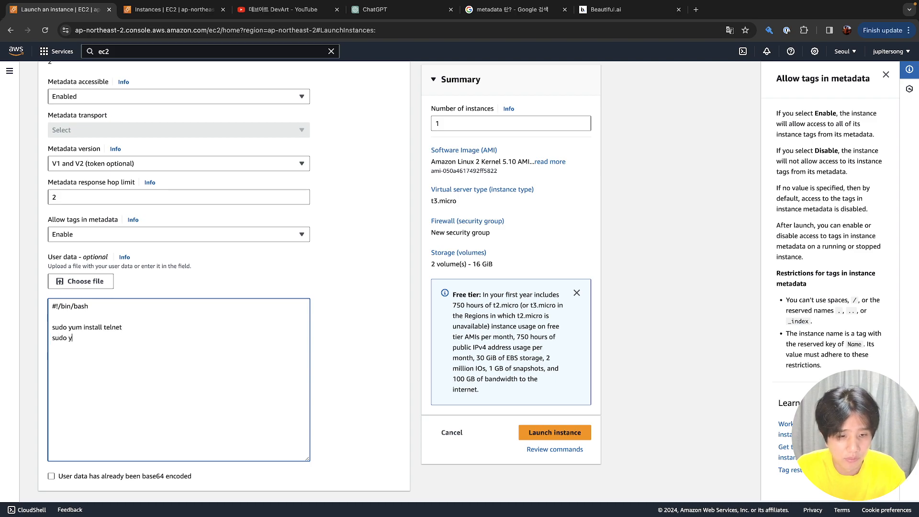
pyautogui.write('install tomcat')
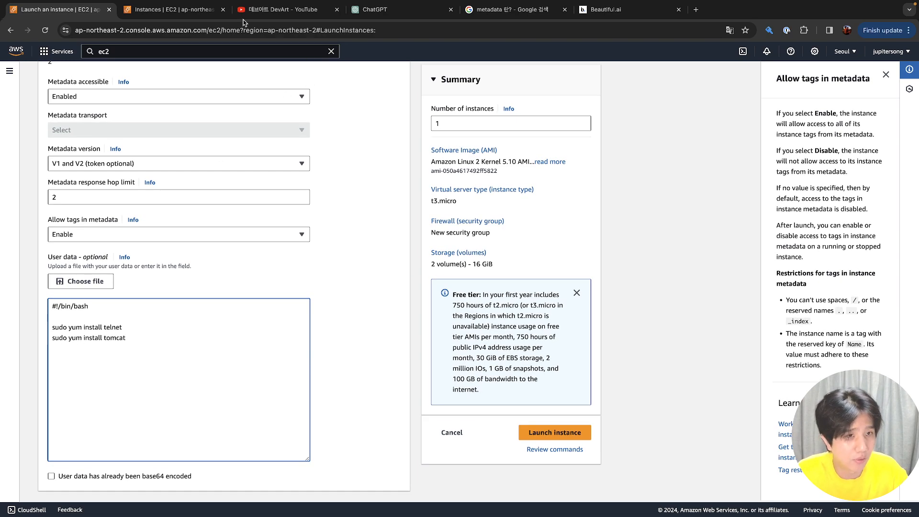
pyautogui.click(201, 12)
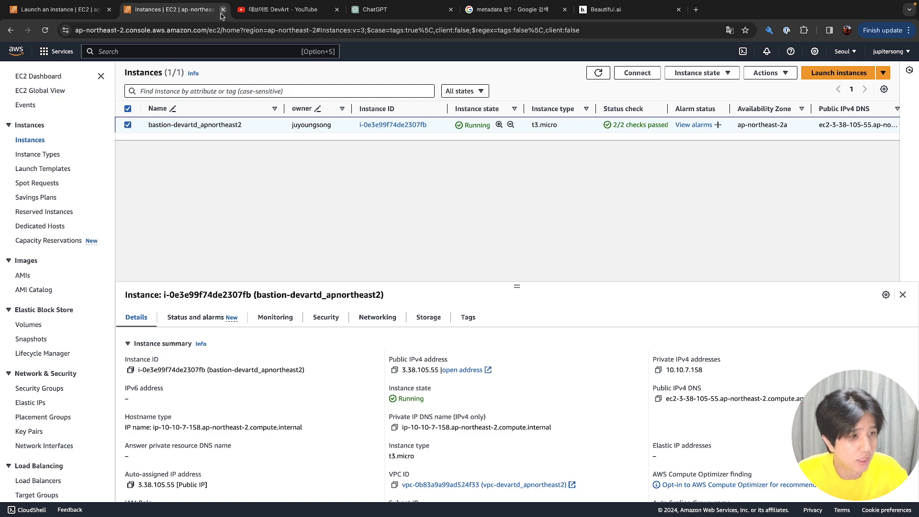
# Read through ChatGPT's Tomcat bash install script, then return to the instance launch form
pyautogui.click(493, 18)
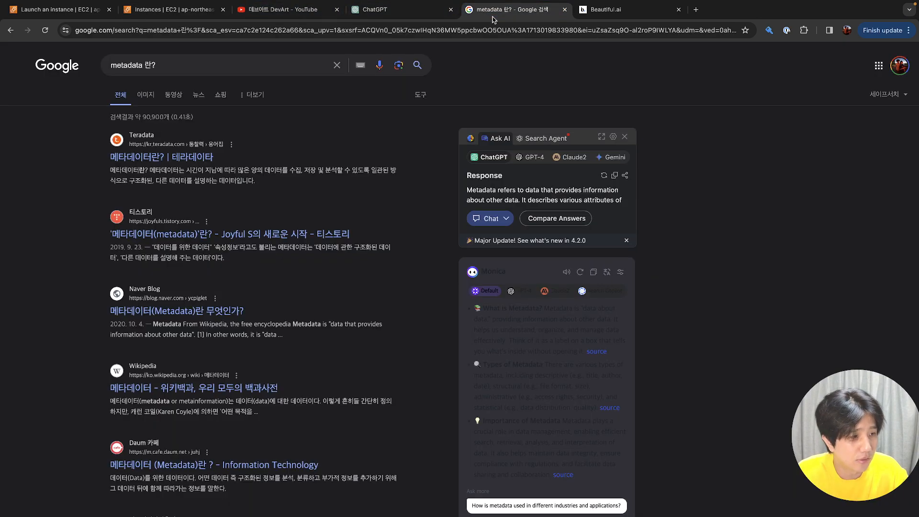
pyautogui.click(60, 10)
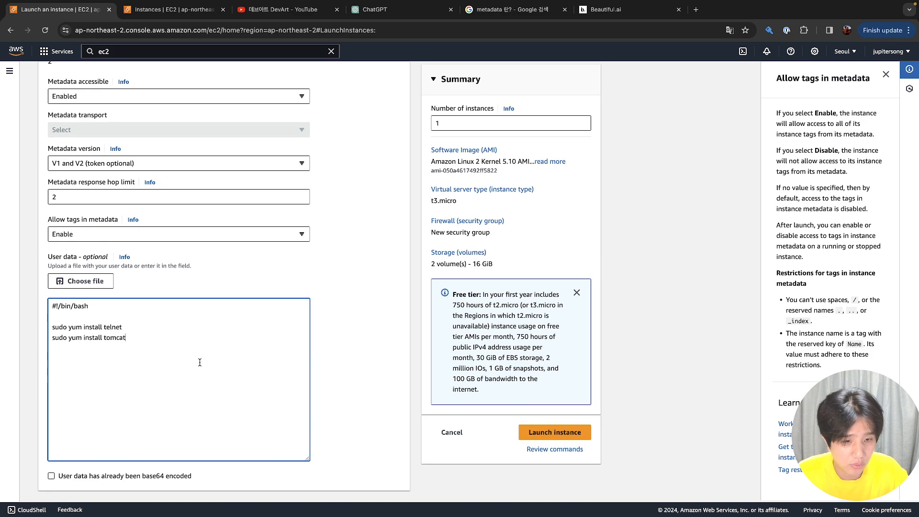
pyautogui.click(412, 20)
pyautogui.scroll(-4, 415, 196)
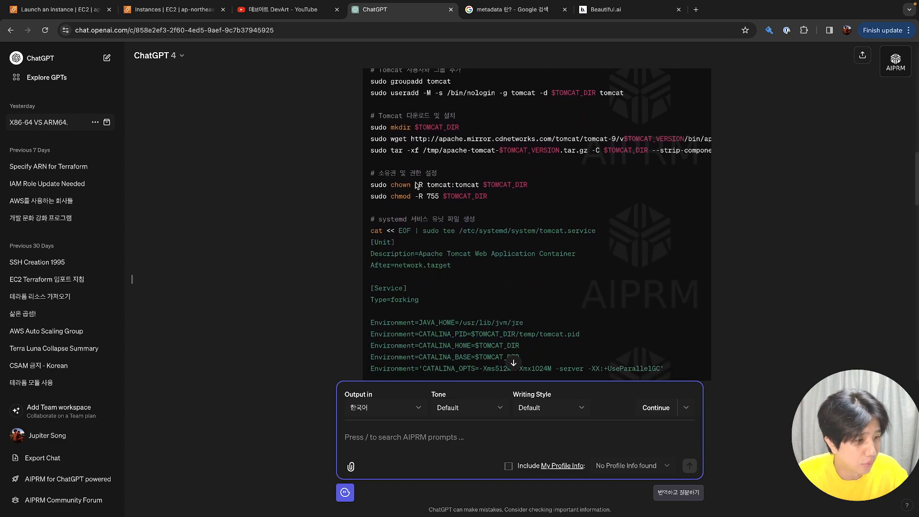
pyautogui.scroll(-3, 463, 179)
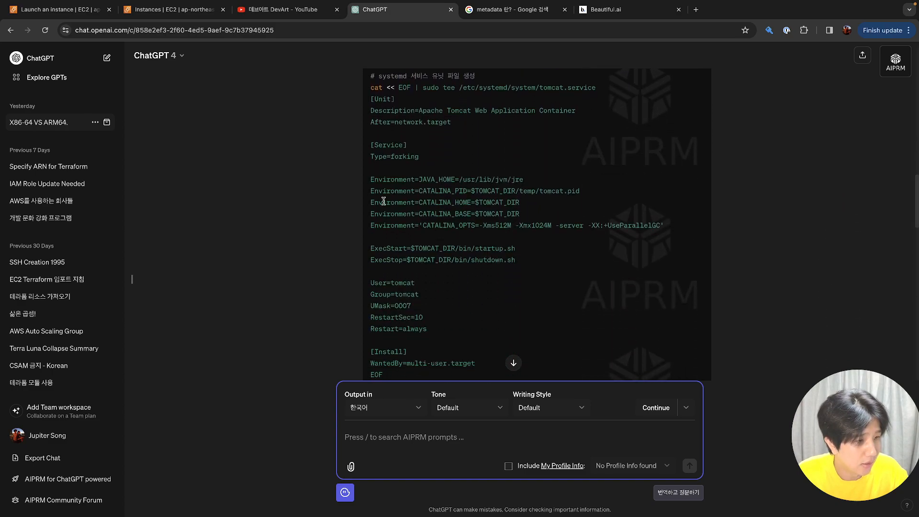
pyautogui.scroll(-3, 431, 226)
pyautogui.scroll(8, 447, 235)
pyautogui.scroll(5, 447, 235)
pyautogui.scroll(-11, 449, 235)
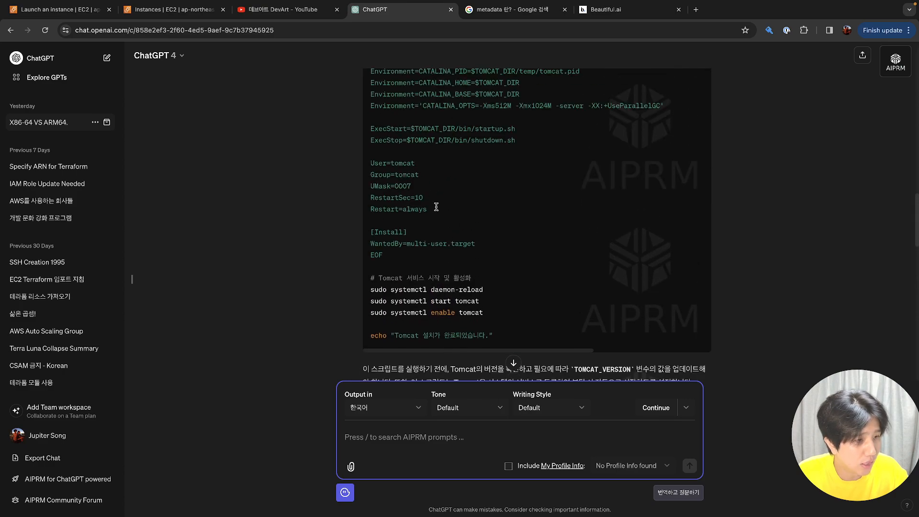
pyautogui.scroll(1, 422, 197)
pyautogui.scroll(1, 428, 208)
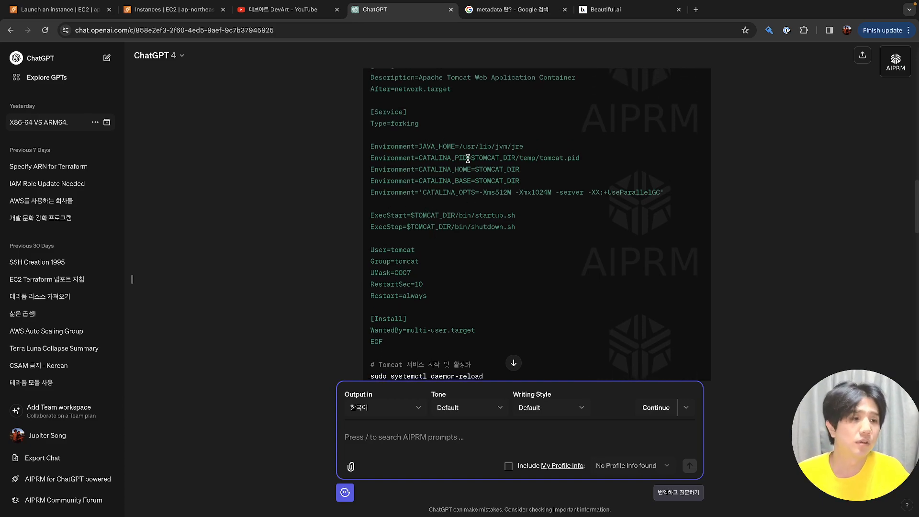
pyautogui.scroll(1, 465, 192)
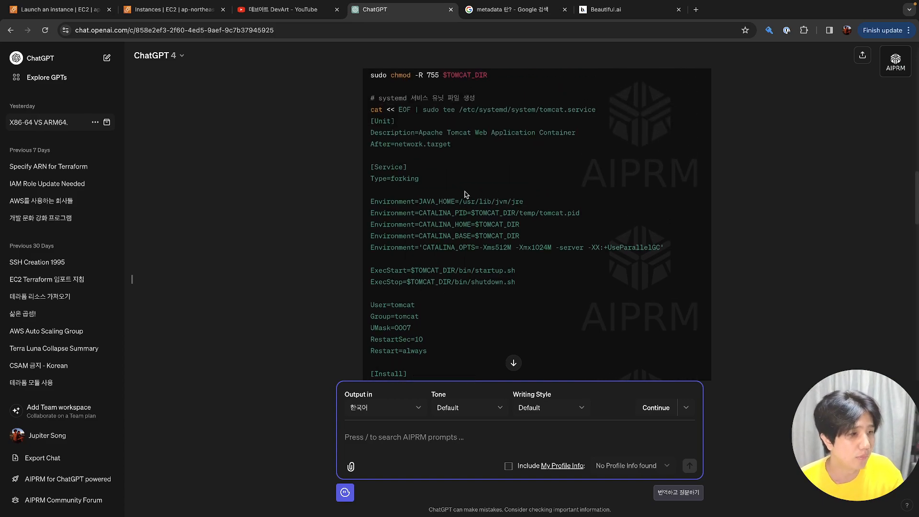
pyautogui.scroll(-3, 463, 210)
pyautogui.scroll(6, 463, 209)
pyautogui.scroll(2, 463, 209)
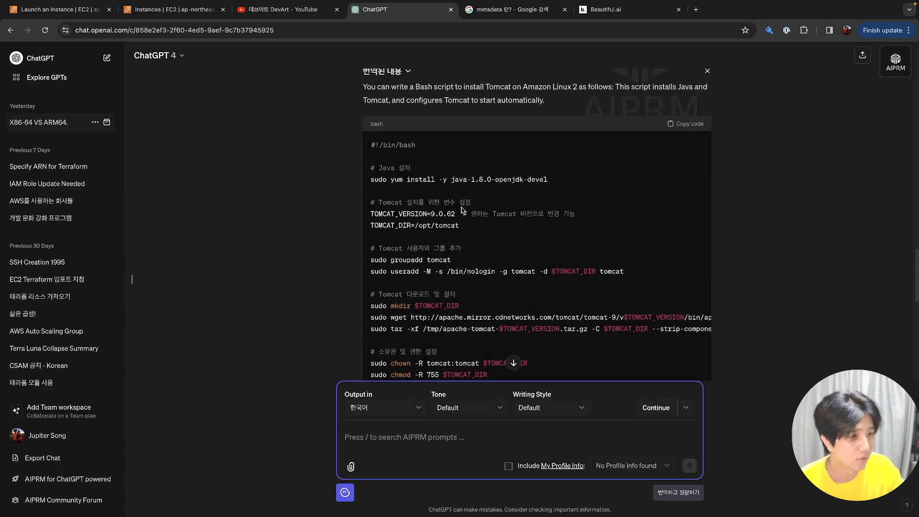
pyautogui.scroll(-10, 462, 209)
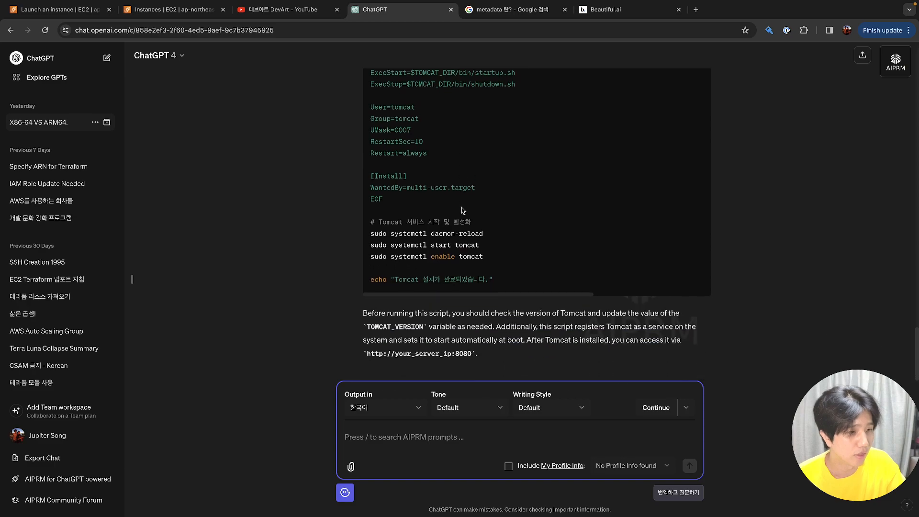
pyautogui.click(72, 14)
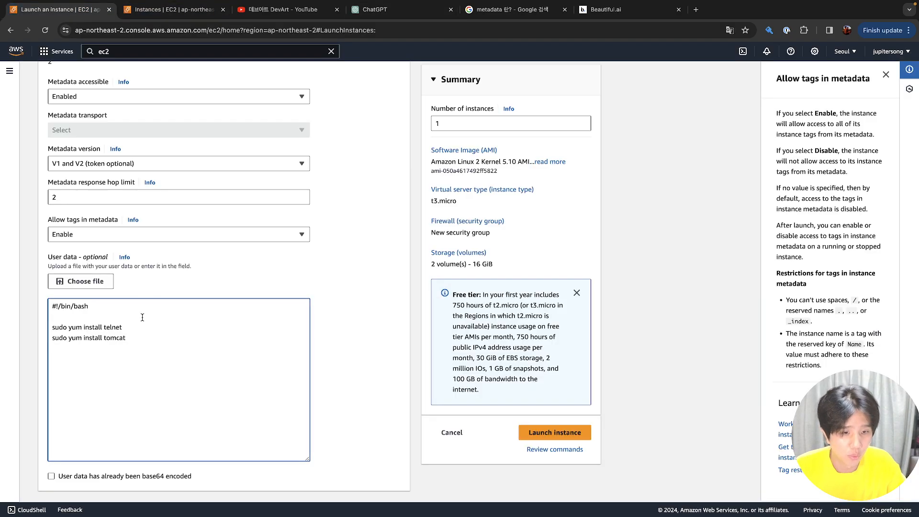
# Check the telnet and tomcat entries in the user data, then launch the instance
pyautogui.doubleClick(109, 327)
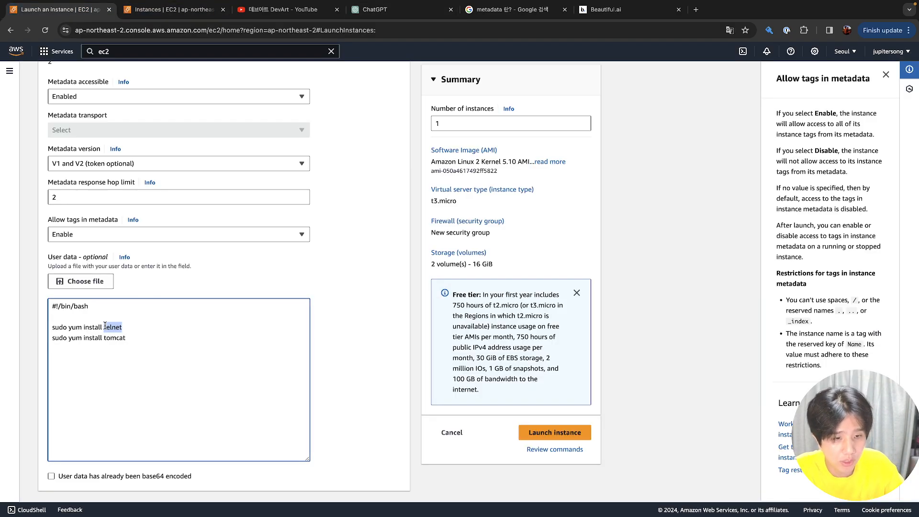
pyautogui.doubleClick(112, 338)
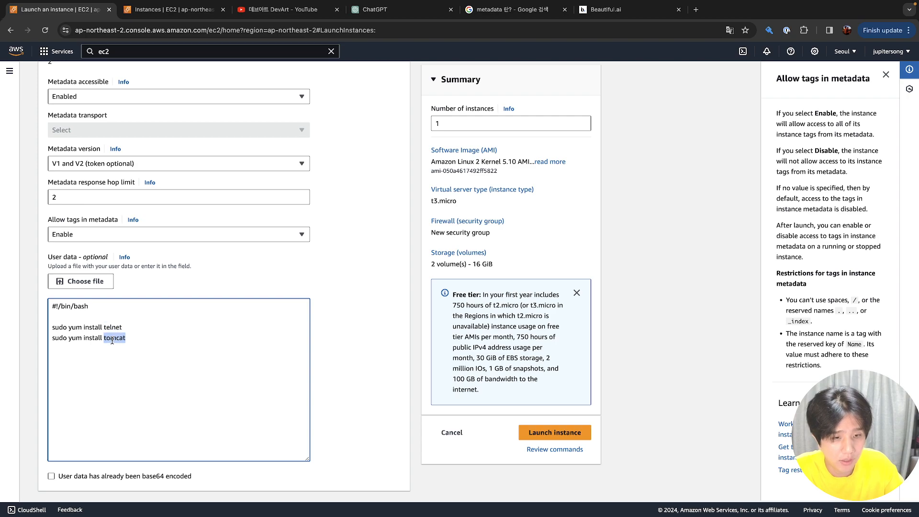
pyautogui.click(139, 358)
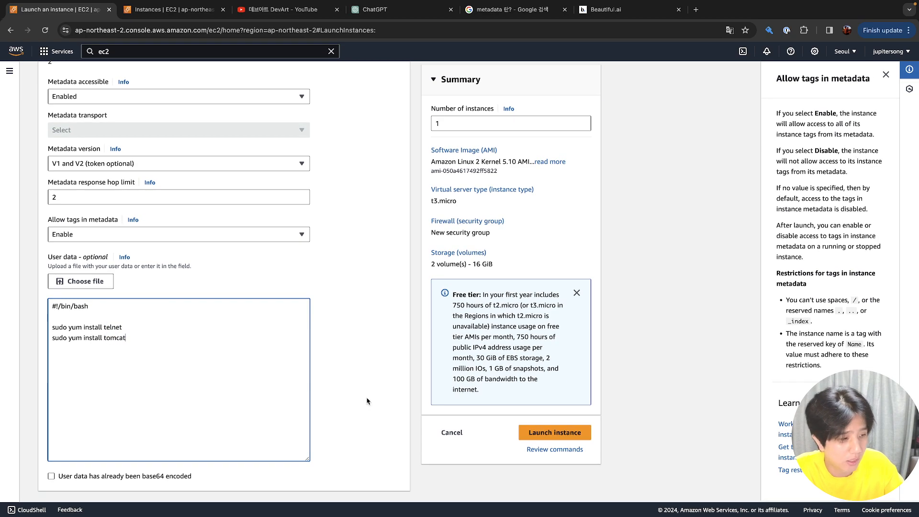
pyautogui.click(540, 432)
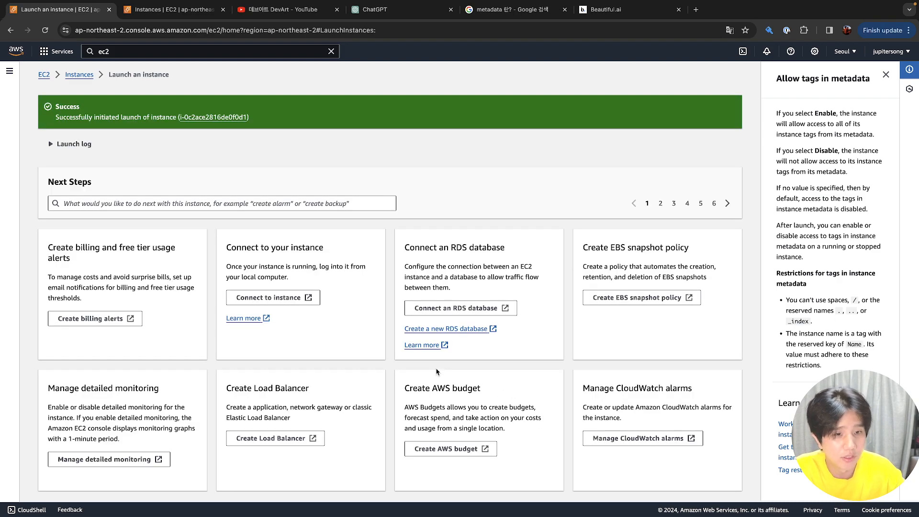
# Review the launch log, then name the new instance test1 in the refreshed Instances list
pyautogui.click(80, 145)
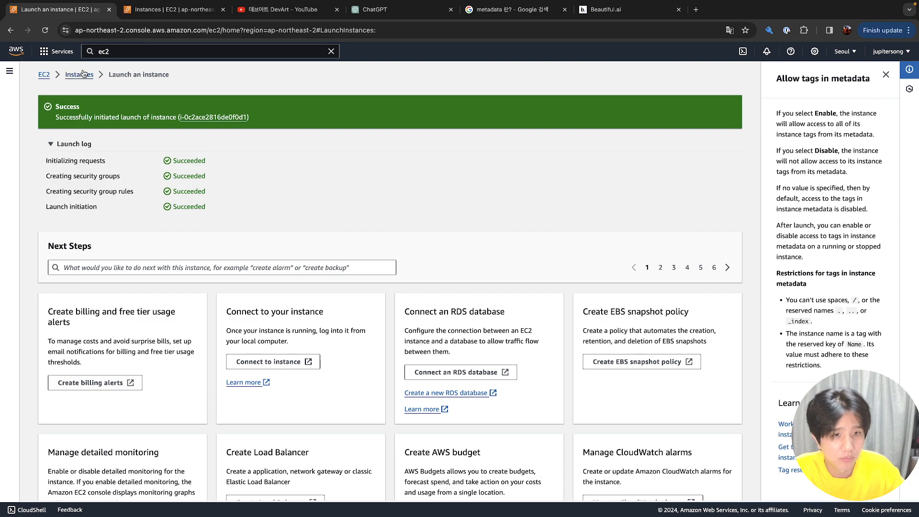
pyautogui.click(84, 75)
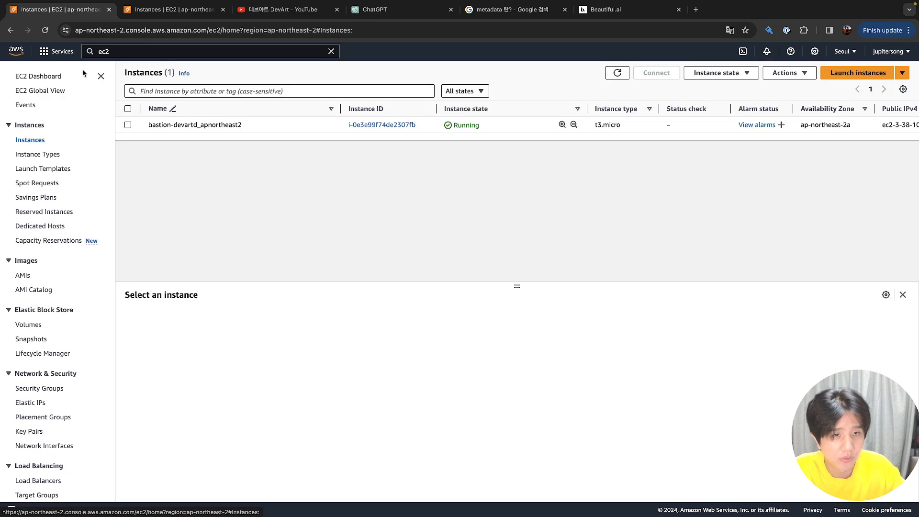
pyautogui.click(627, 73)
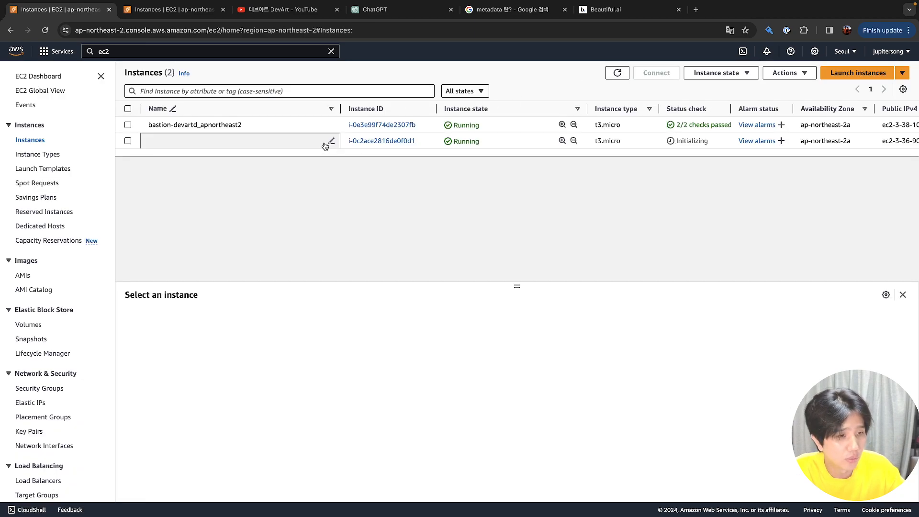
pyautogui.click(331, 141)
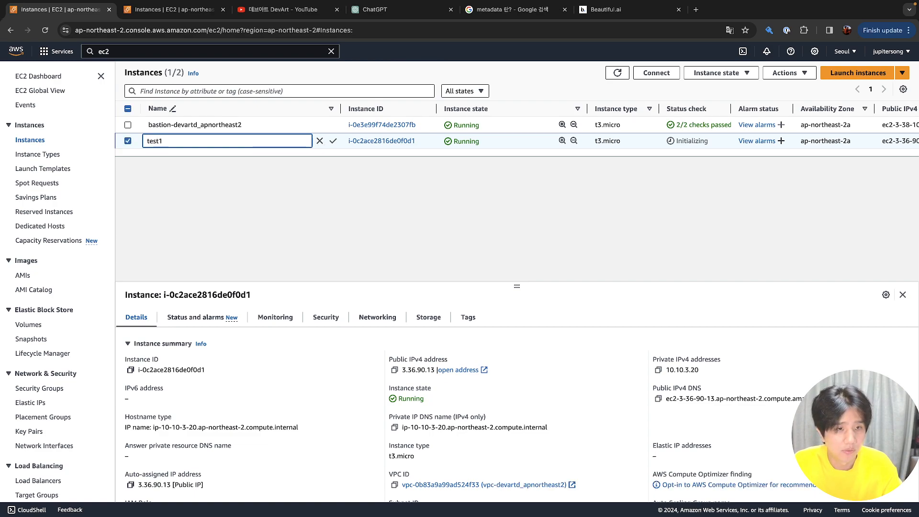
pyautogui.press('Return')
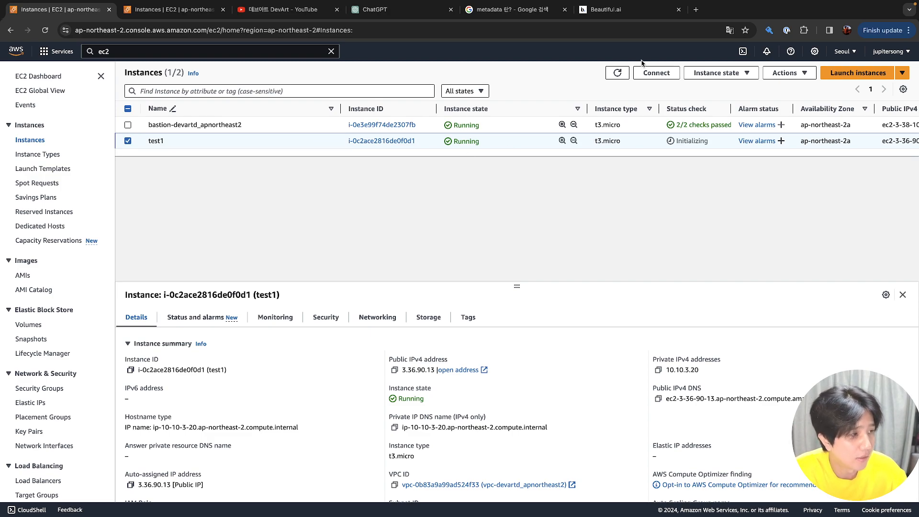
# Refresh the list and copy test1's public IPv4 address 3.36.90.13 for the terminal
pyautogui.doubleClick(611, 80)
pyautogui.click(616, 75)
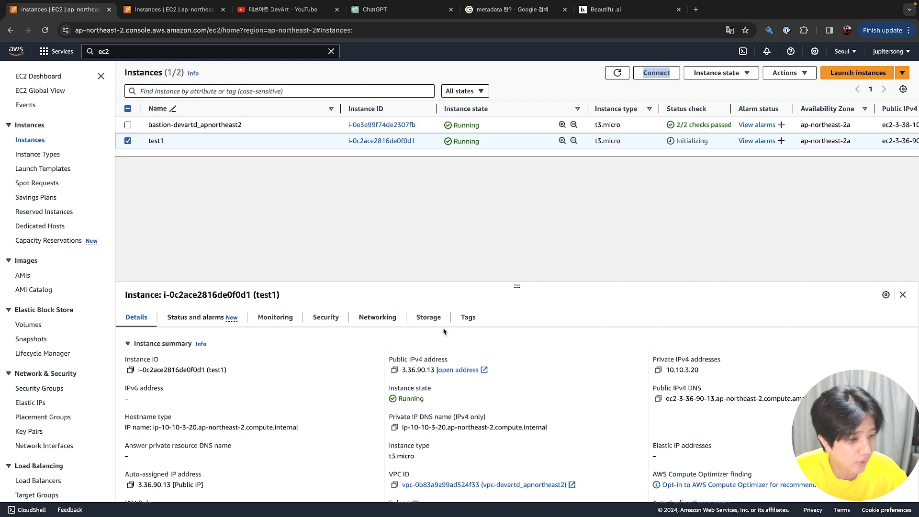
pyautogui.click(394, 372)
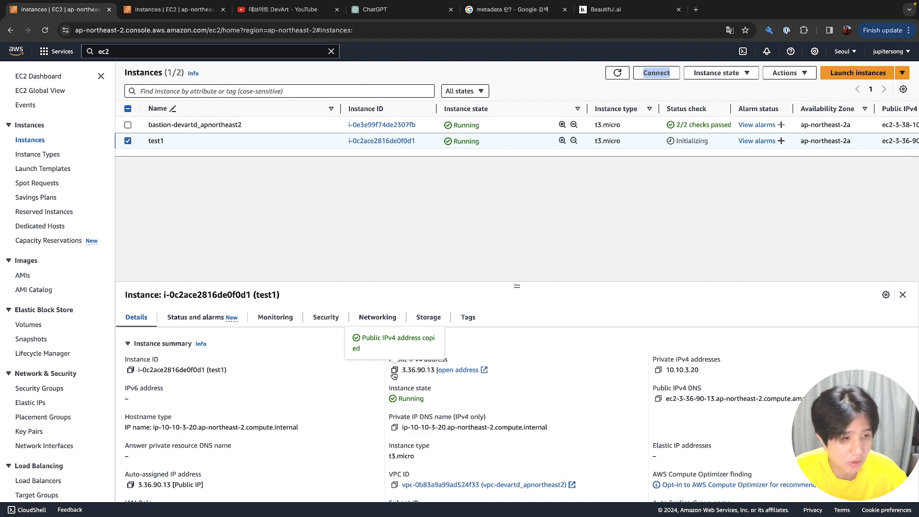
pyautogui.hotkey('ctrl', 'Up')
pyautogui.click(390, 369)
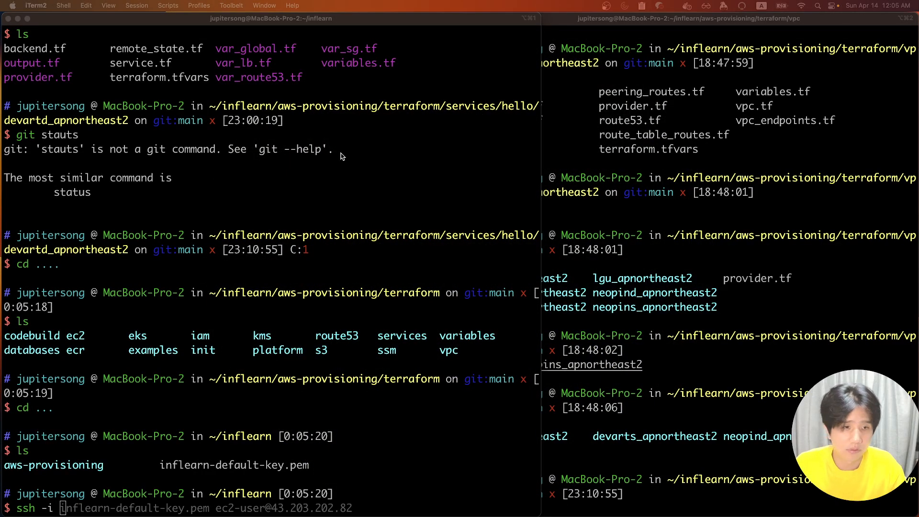
pyautogui.click(341, 154)
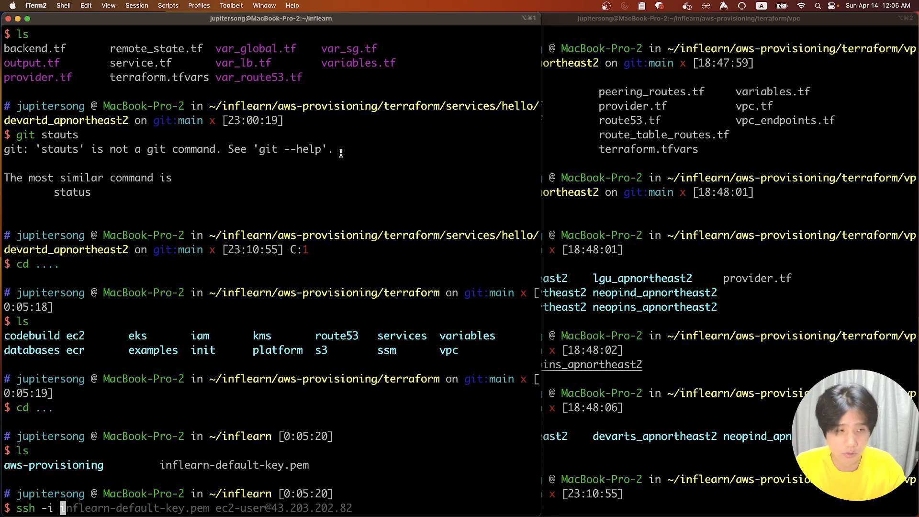
pyautogui.hotkey('ctrl', 'Left')
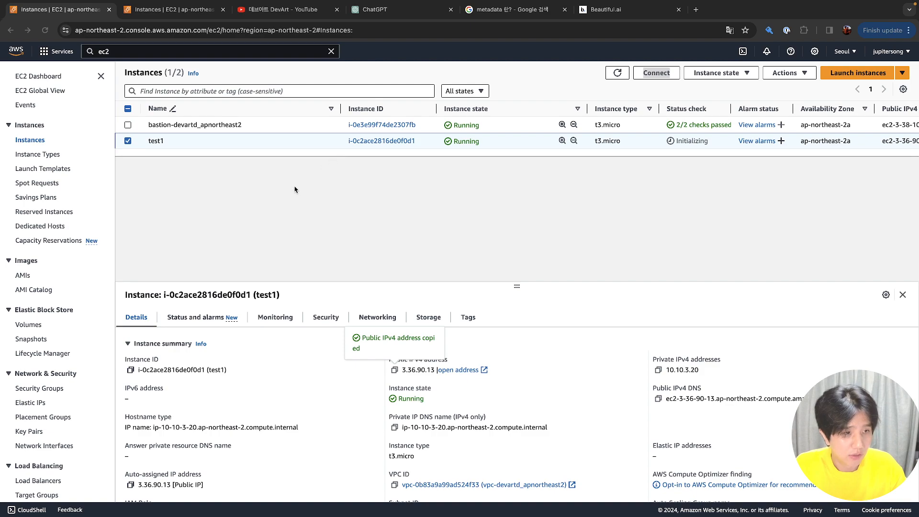
# Refresh twice to check test1's status, still Initializing, and copy its IP 3.36.90.13 again
pyautogui.click(617, 77)
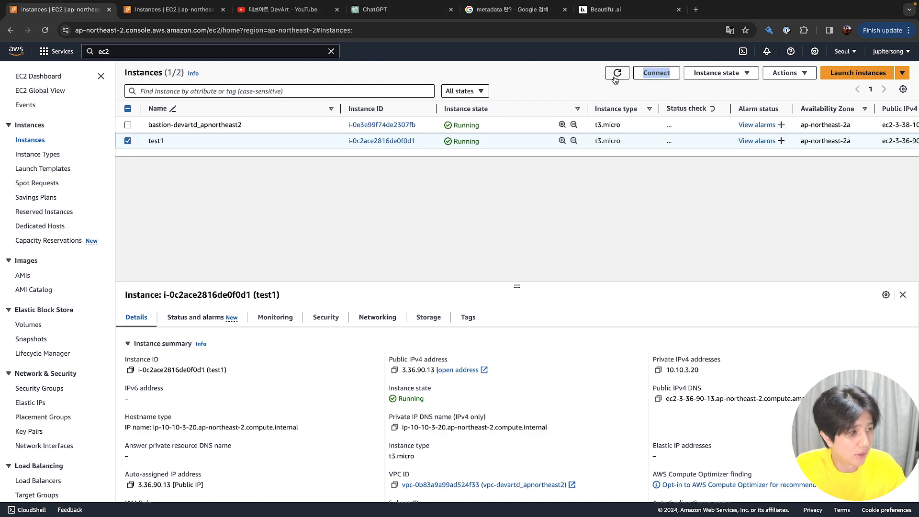
pyautogui.click(615, 78)
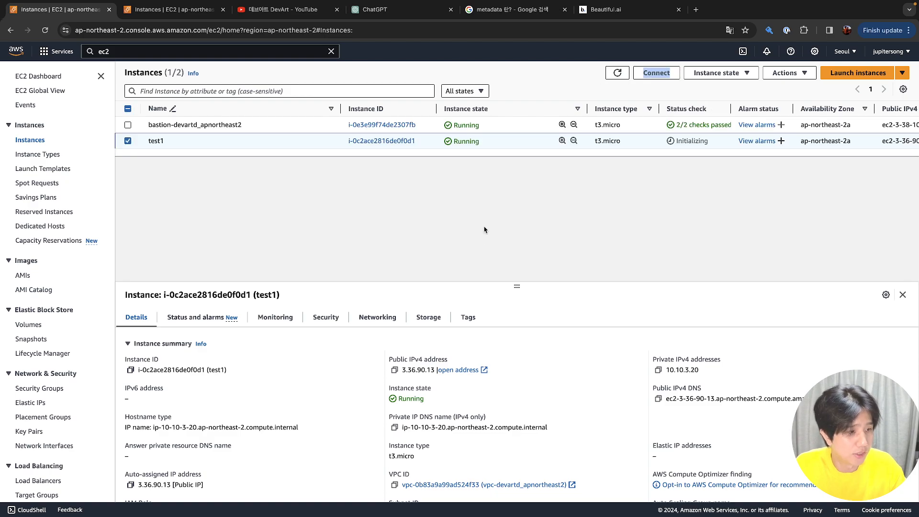
pyautogui.click(394, 371)
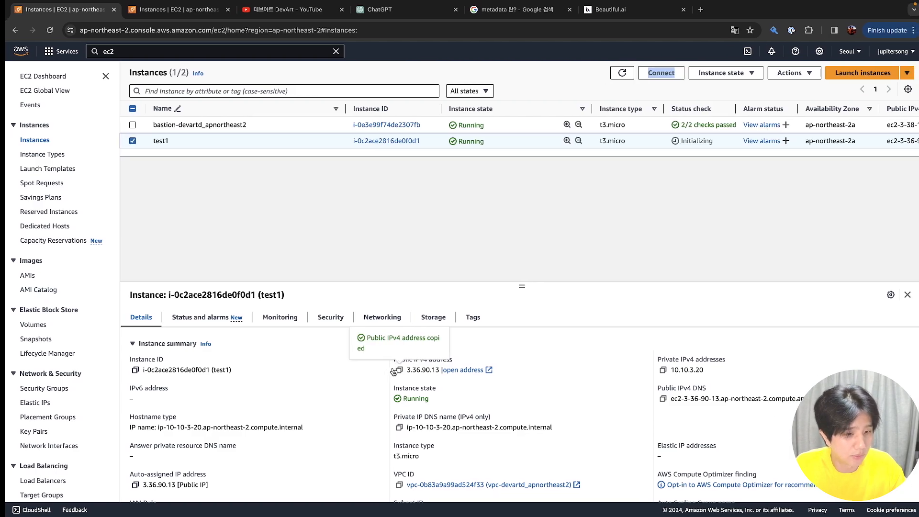
pyautogui.hotkey('ctrl', 'Right')
pyautogui.write('in')
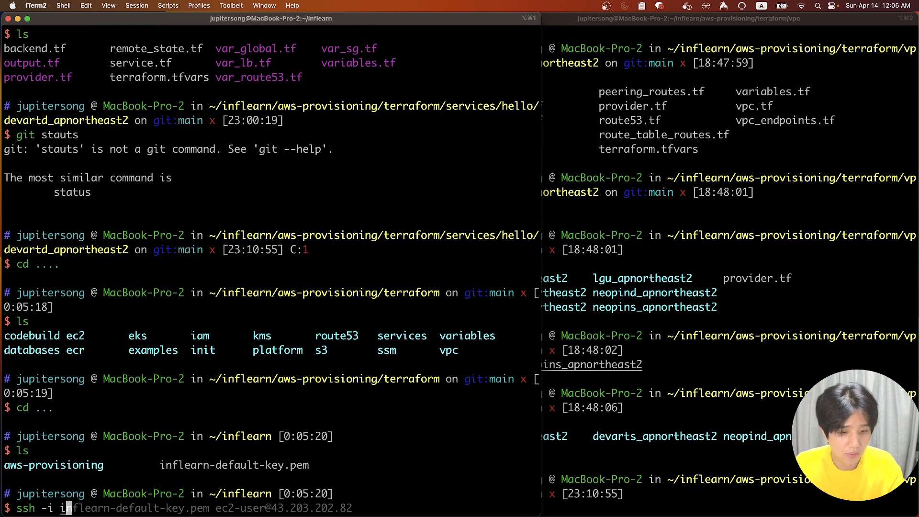
pyautogui.press('Tab')
pyautogui.write('ec2-user@')
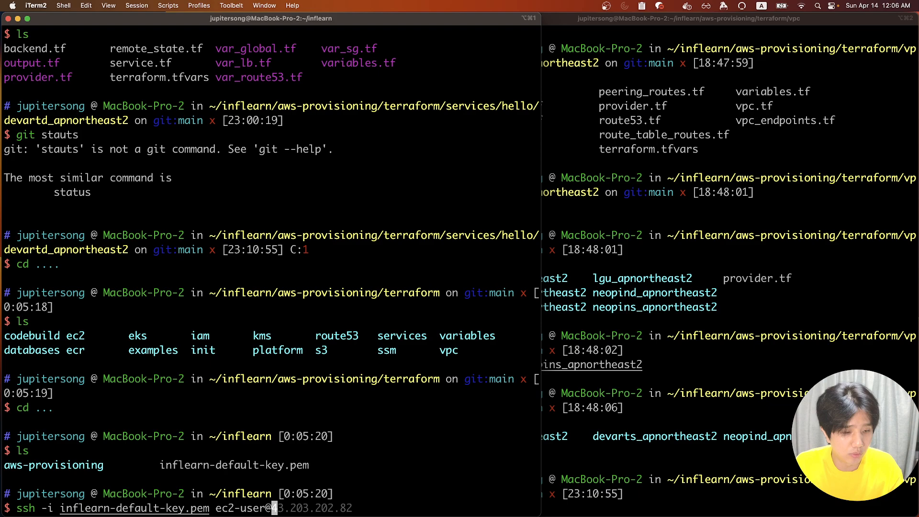
pyautogui.press('super+v')
pyautogui.write('-p22')
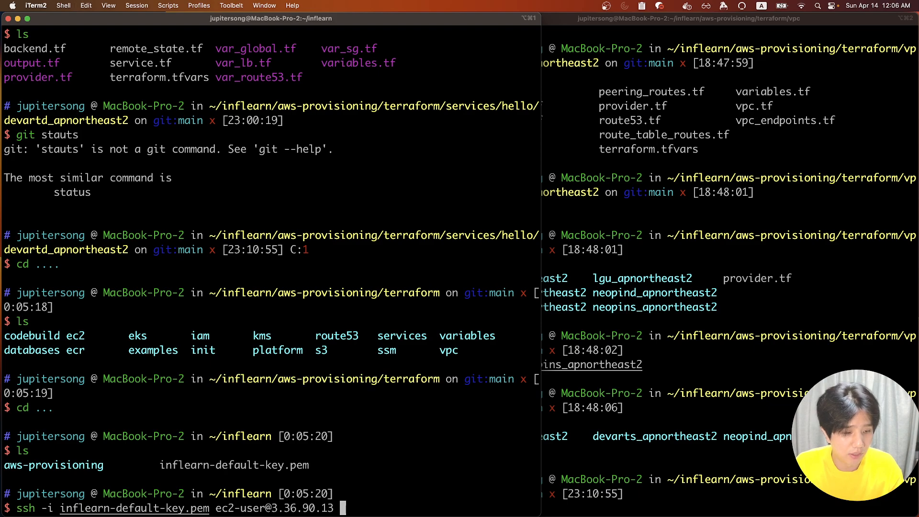
pyautogui.press('Return')
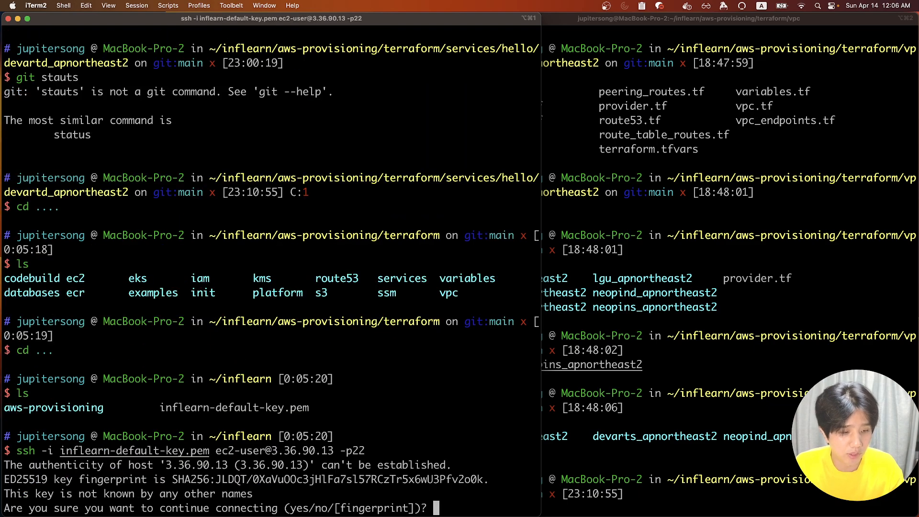
pyautogui.write('yes')
pyautogui.press('Return')
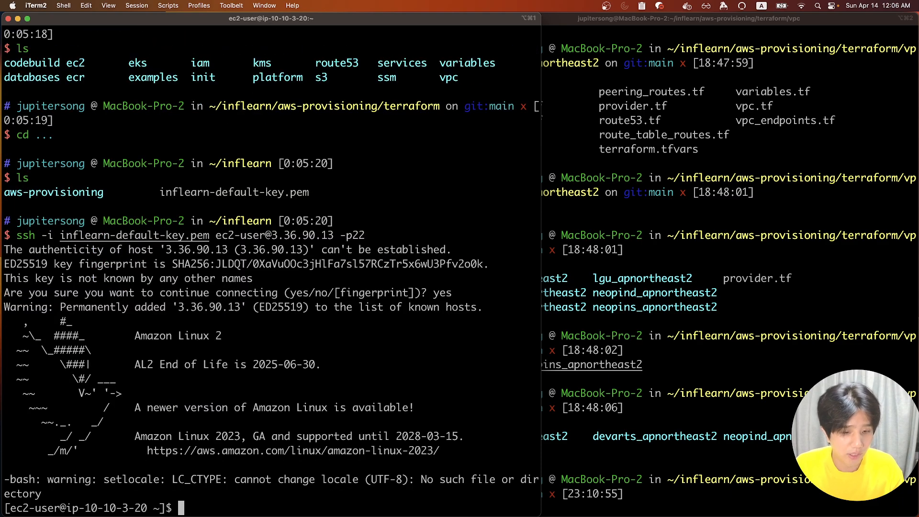
pyautogui.press('Return')
pyautogui.press('Return')
pyautogui.press('Return')
# Clear the screen, list the home directory, and confirm telnet is not installed
pyautogui.write('clear')
pyautogui.press('Return')
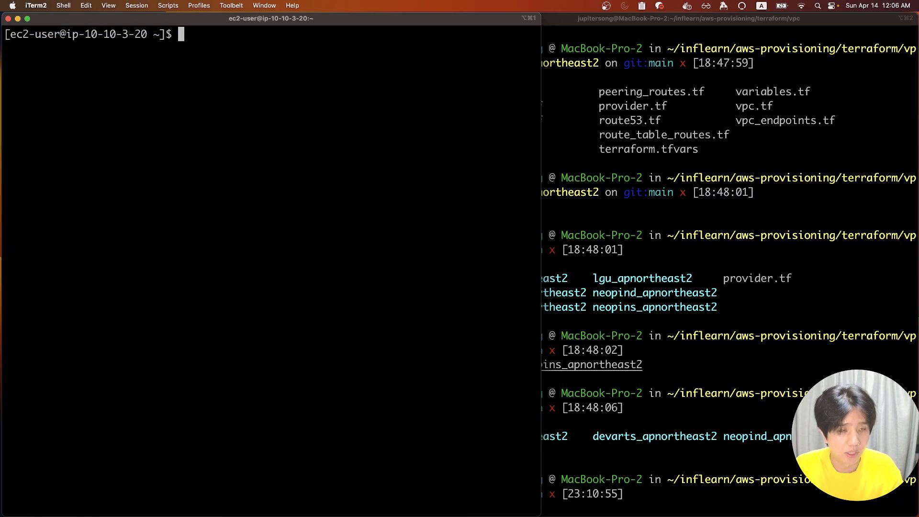
pyautogui.write('ls')
pyautogui.press('Return')
pyautogui.write('telne')
pyautogui.press('Return')
pyautogui.write('telnet')
pyautogui.press('Return')
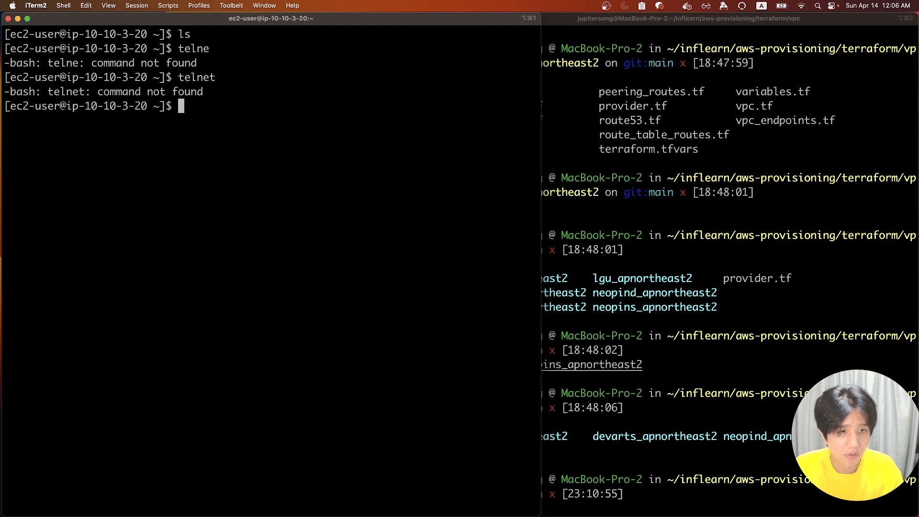
pyautogui.write('telnet')
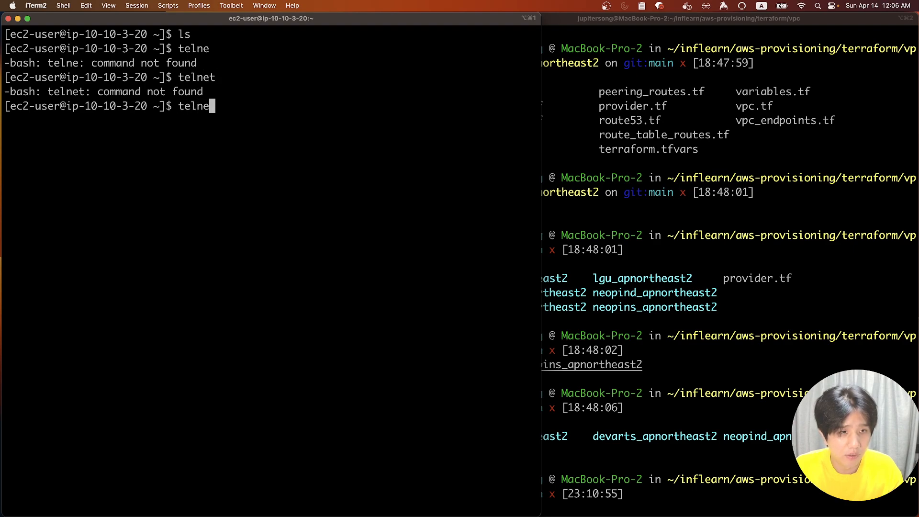
pyautogui.press('Return')
pyautogui.write('telnet')
pyautogui.press('Return')
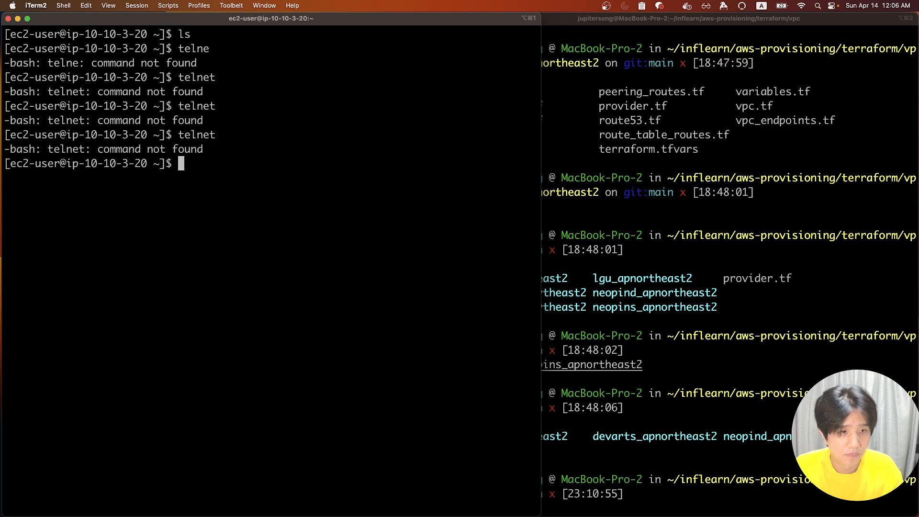
pyautogui.hotkey('ctrl', 'Right')
pyautogui.hotkey('ctrl', 'Left')
# Run ec2-metadata and inspect the AMI id and the user-data sudo yum install lines
pyautogui.write('ec2-metadata')
pyautogui.press('Return')
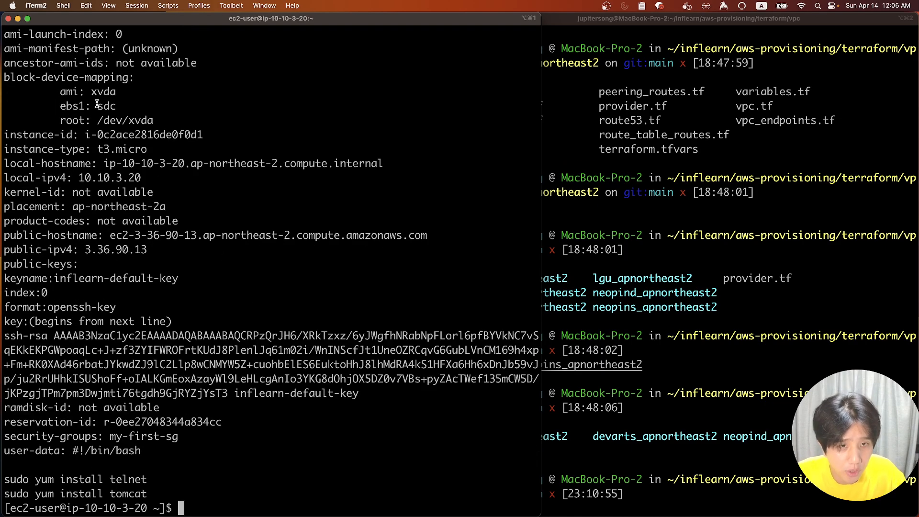
pyautogui.scroll(15, 63, 81)
pyautogui.scroll(-15, 62, 82)
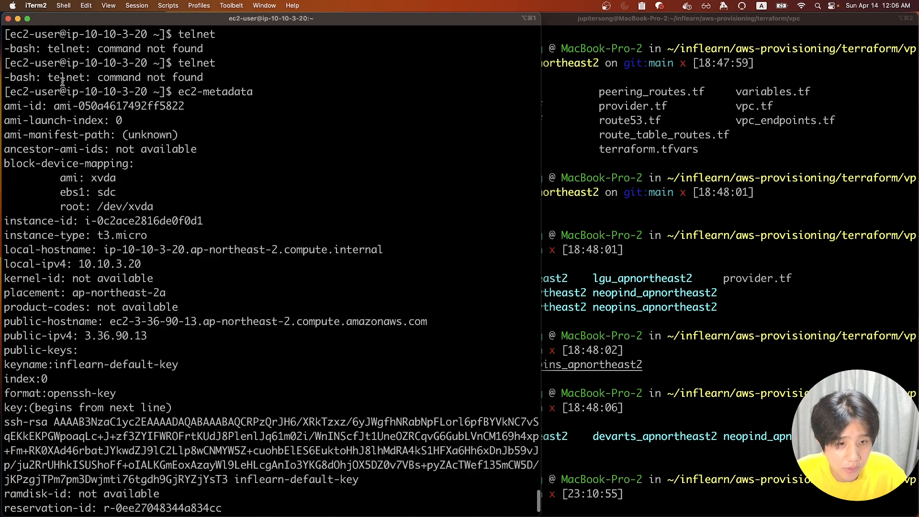
pyautogui.tripleClick(64, 105)
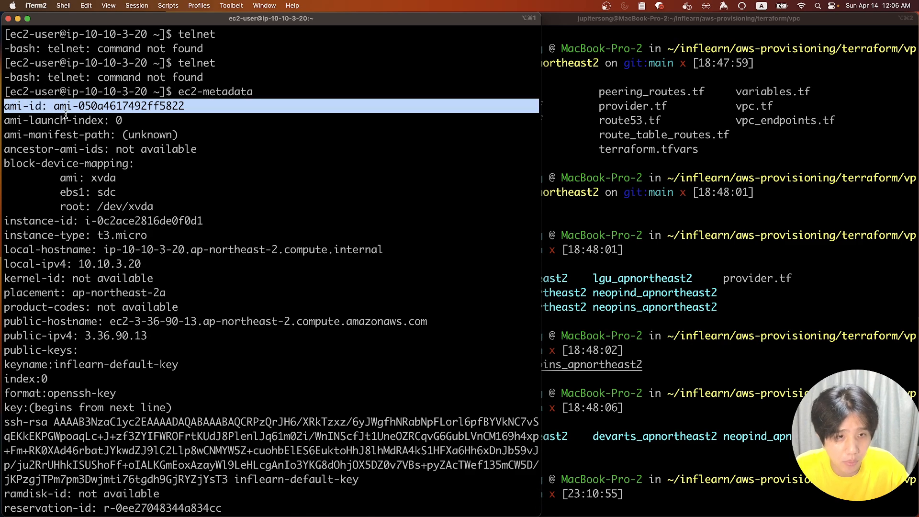
pyautogui.doubleClick(73, 107)
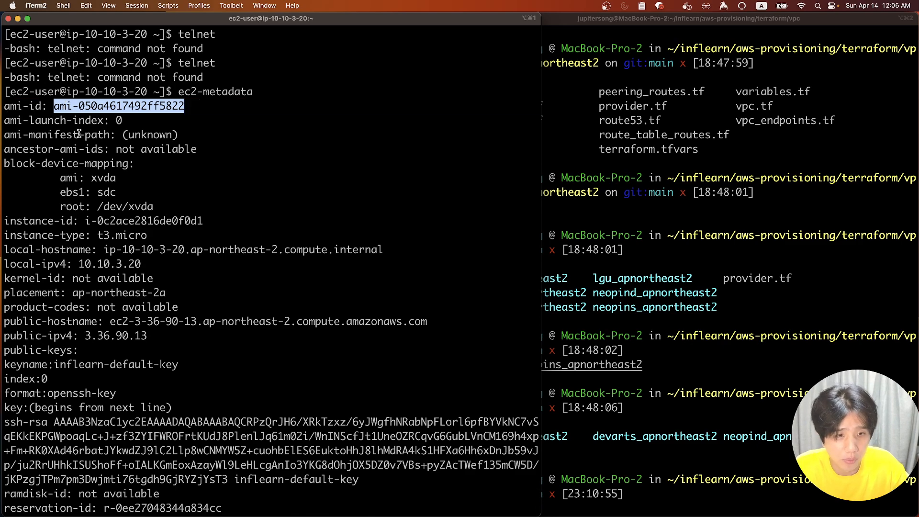
pyautogui.scroll(-3, 79, 134)
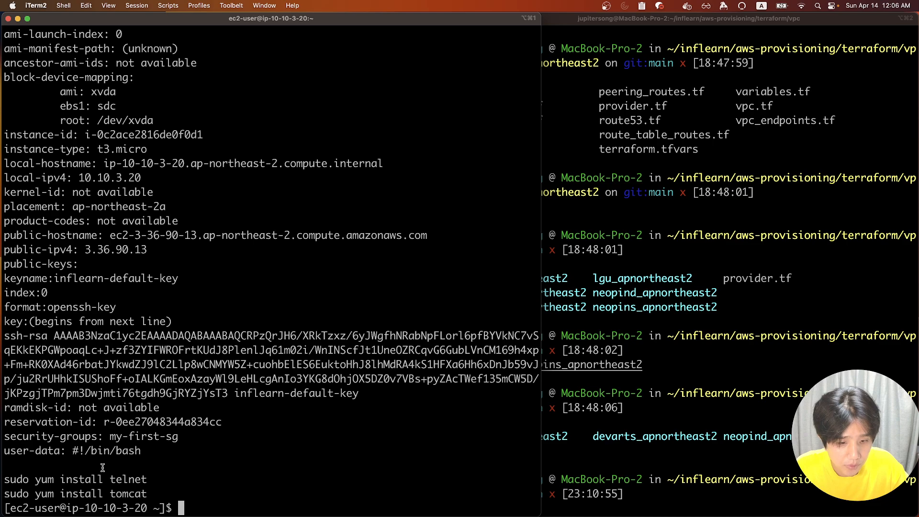
pyautogui.tripleClick(93, 479)
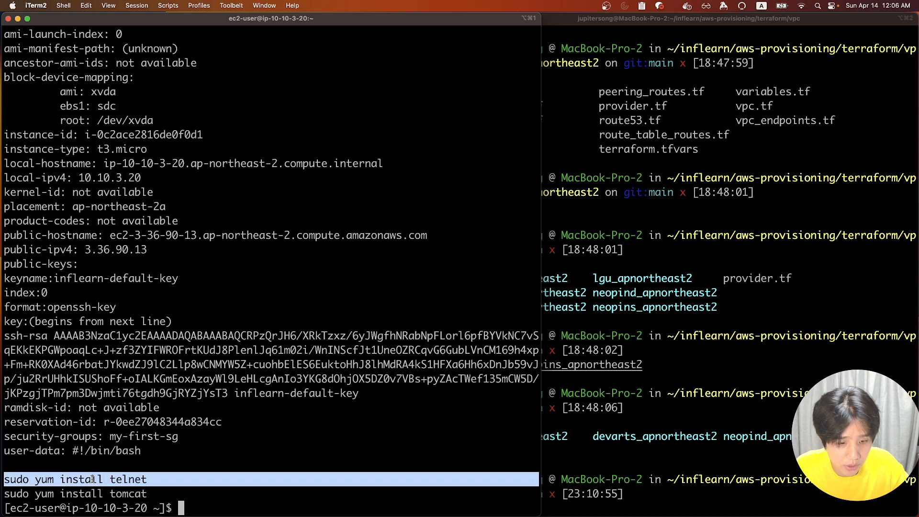
pyautogui.click(122, 481)
# Try yum install telnet without and then with sudo, aborting at the confirmation prompt
pyautogui.write('yum ')
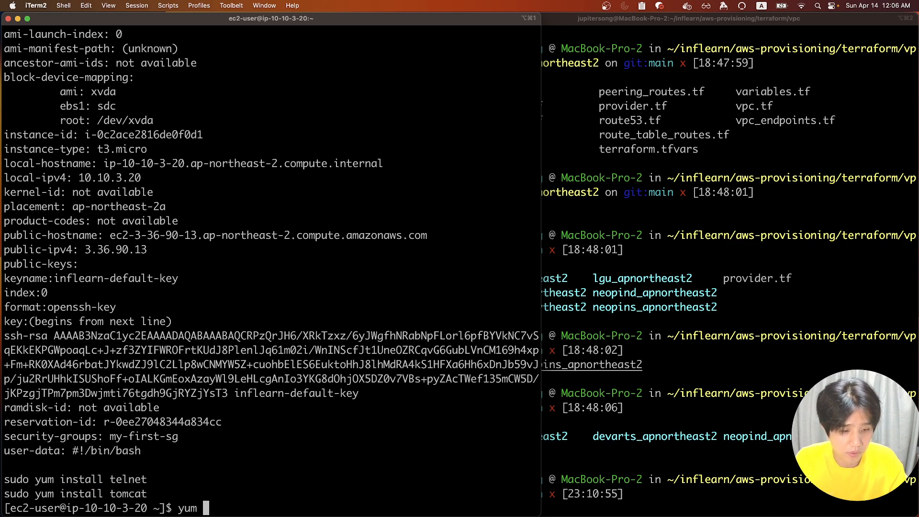
pyautogui.write('install telnet')
pyautogui.press('Return')
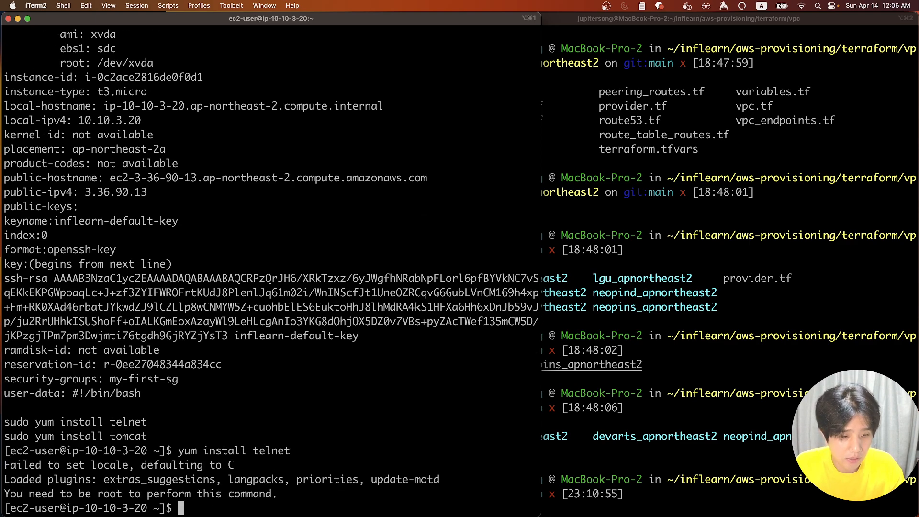
pyautogui.write('sudo yum ')
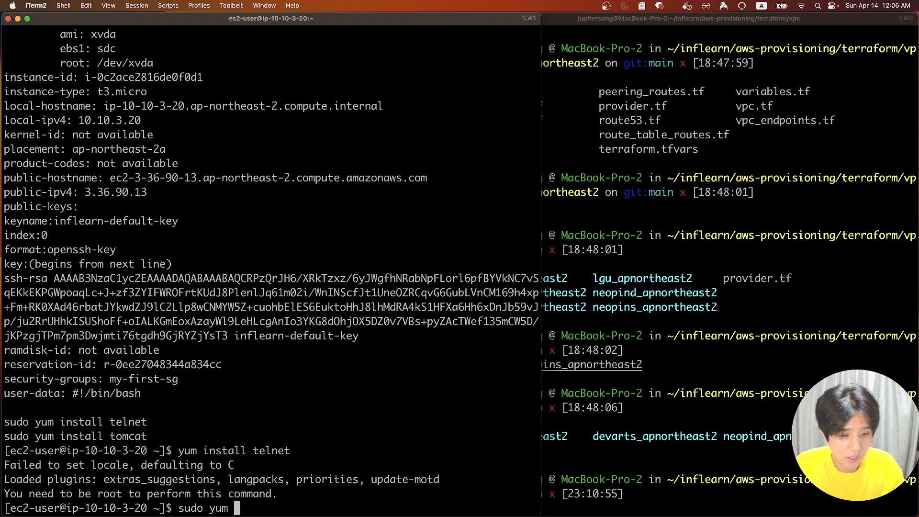
pyautogui.write('install t')
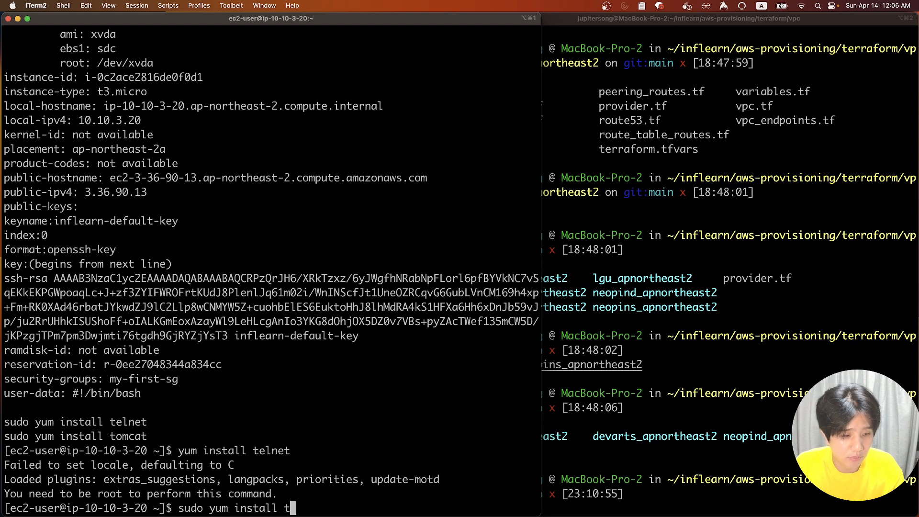
pyautogui.write('elnet')
pyautogui.press('Return')
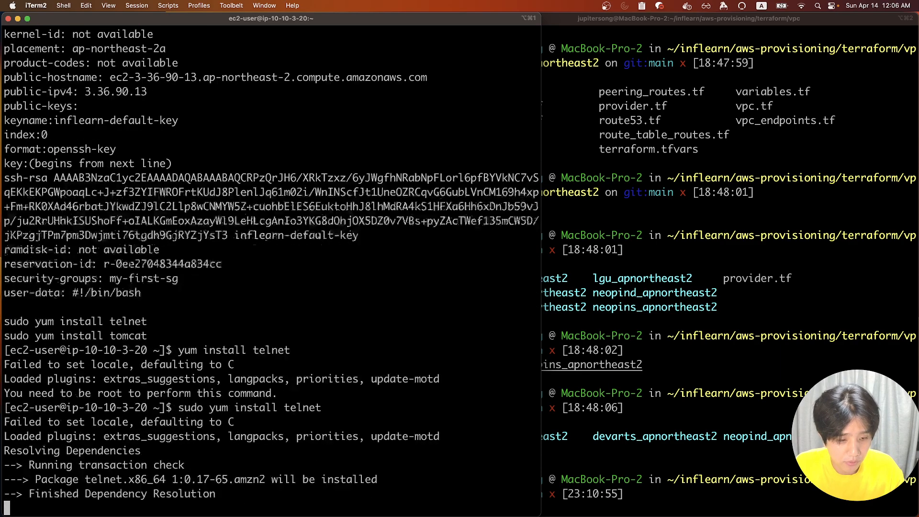
pyautogui.write('y')
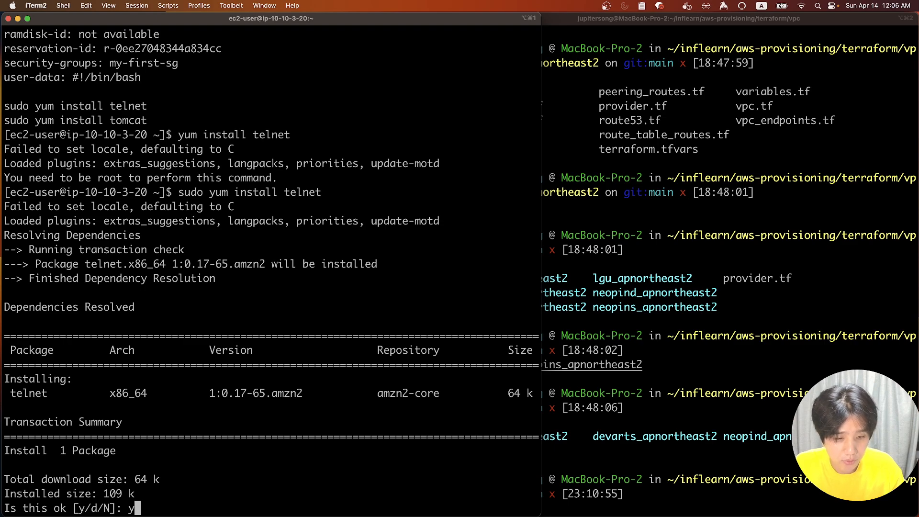
pyautogui.press('BackSpace')
pyautogui.press('Return')
# Install telnet with sudo yum install -y telnet, then start sudo yum install -y tomcat
pyautogui.write('sudo yum install')
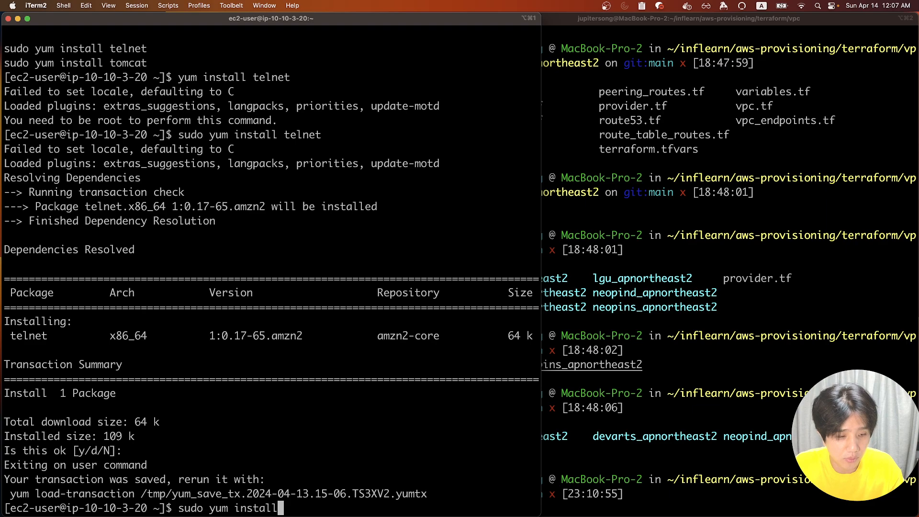
pyautogui.write(' -y telnet')
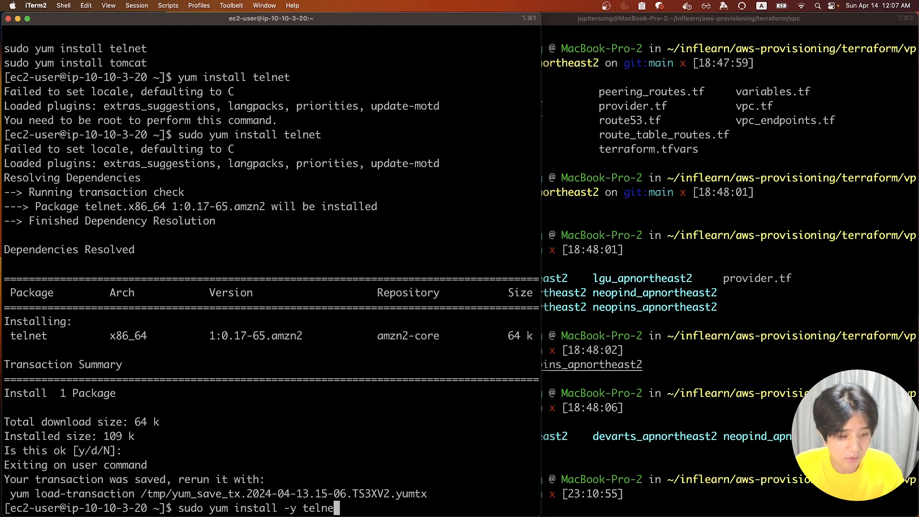
pyautogui.press('Return')
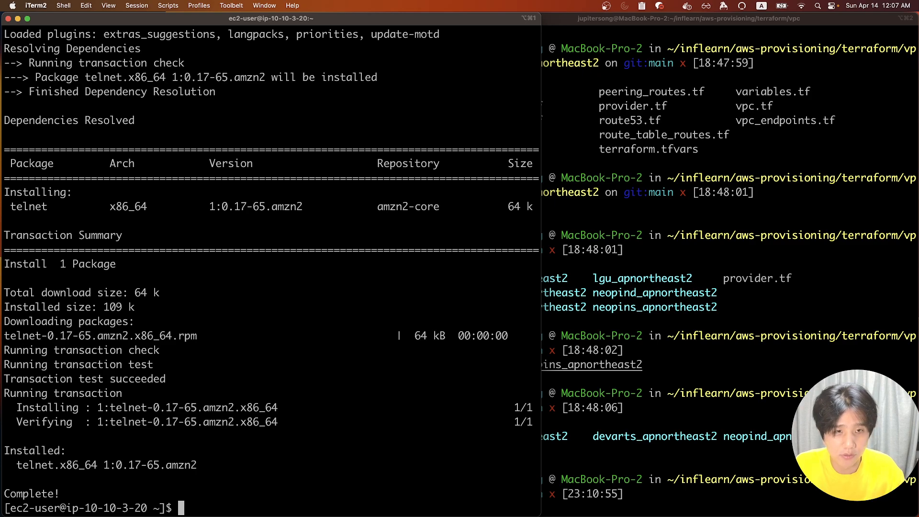
pyautogui.scroll(7, 118, 377)
pyautogui.scroll(7, 119, 377)
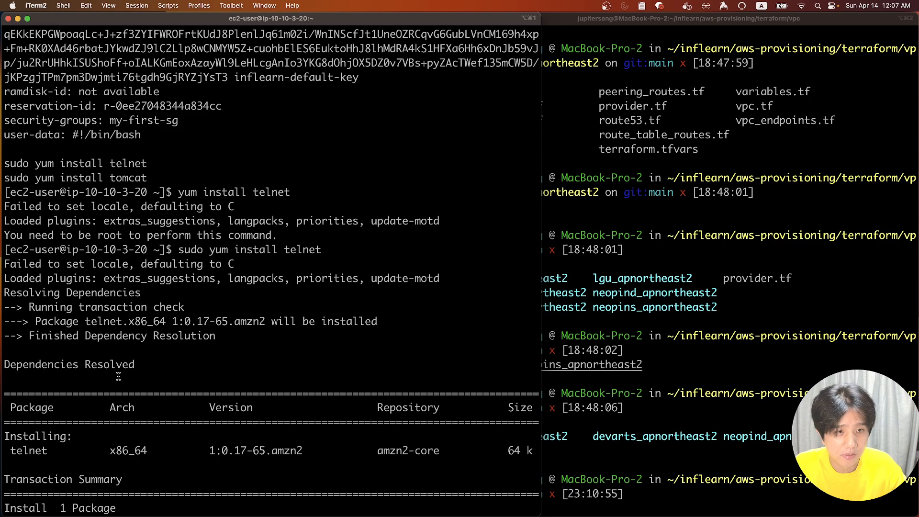
pyautogui.scroll(4, 118, 377)
pyautogui.write('sudo yum install -y tomcat')
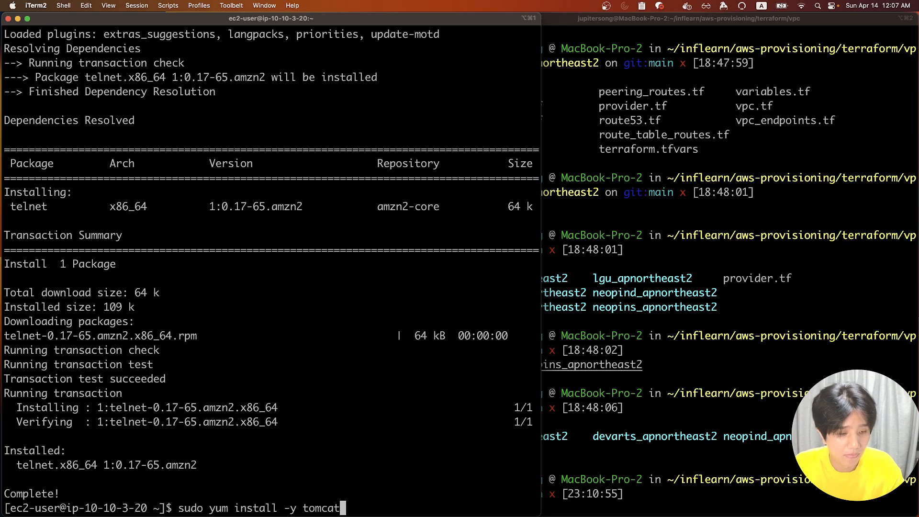
pyautogui.press('Return')
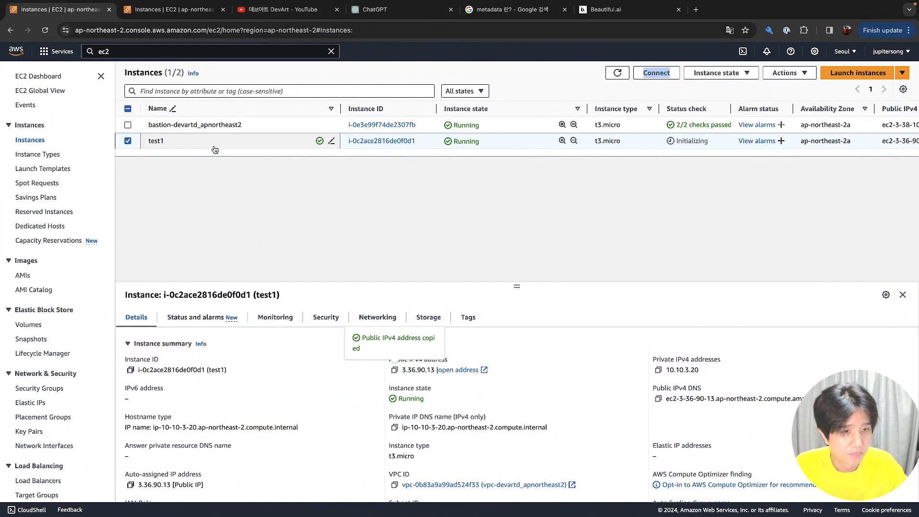
# Open test1's Edit user data page from its context menu, then cancel back to Instances
pyautogui.click(138, 148)
pyautogui.click(138, 143)
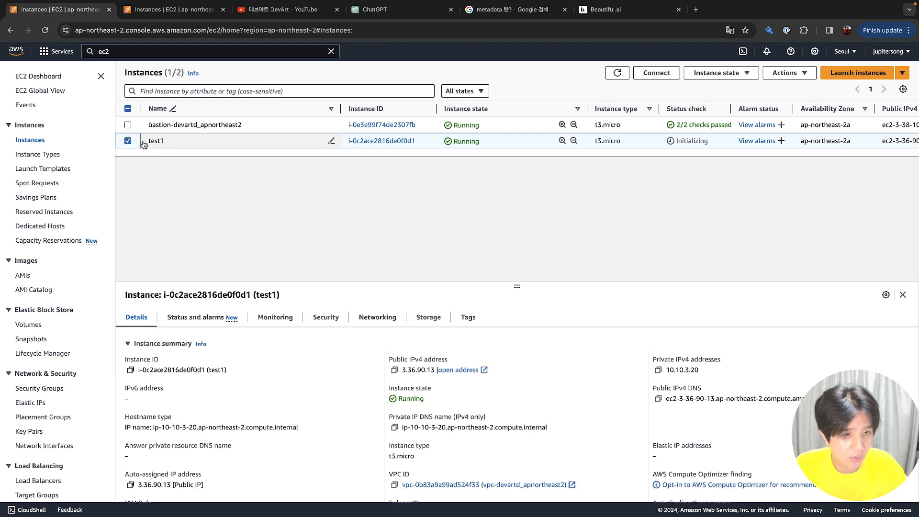
pyautogui.rightClick(138, 142)
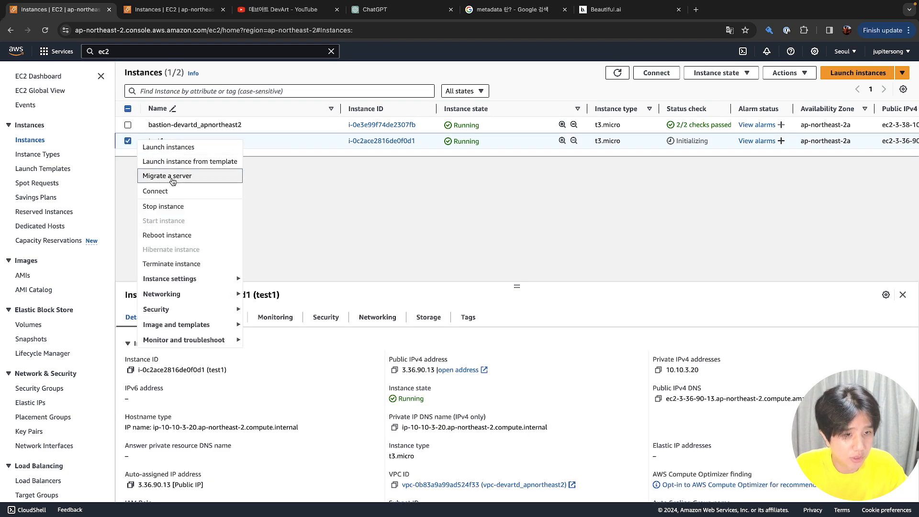
pyautogui.moveTo(204, 284)
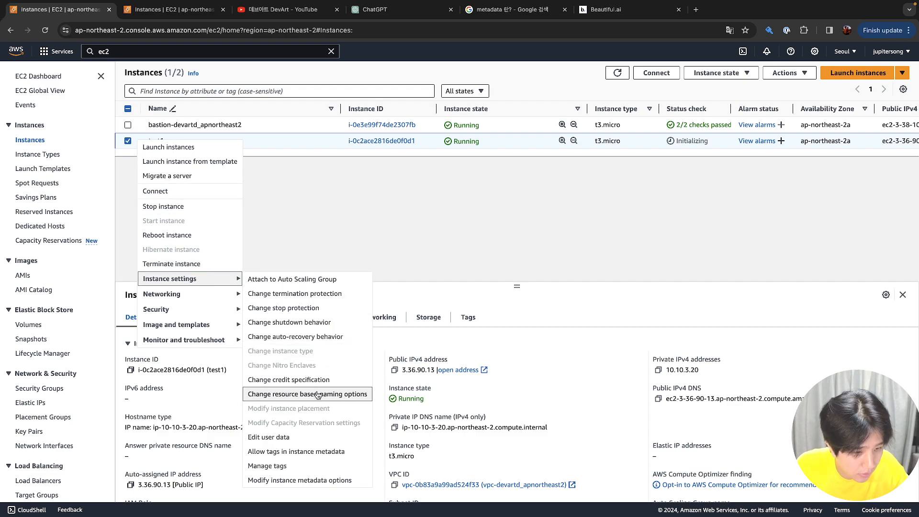
pyautogui.click(309, 437)
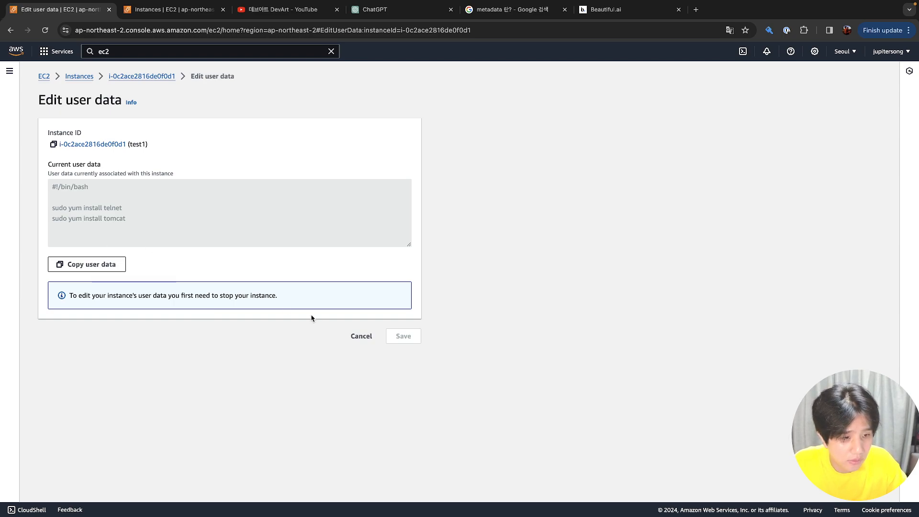
pyautogui.click(361, 336)
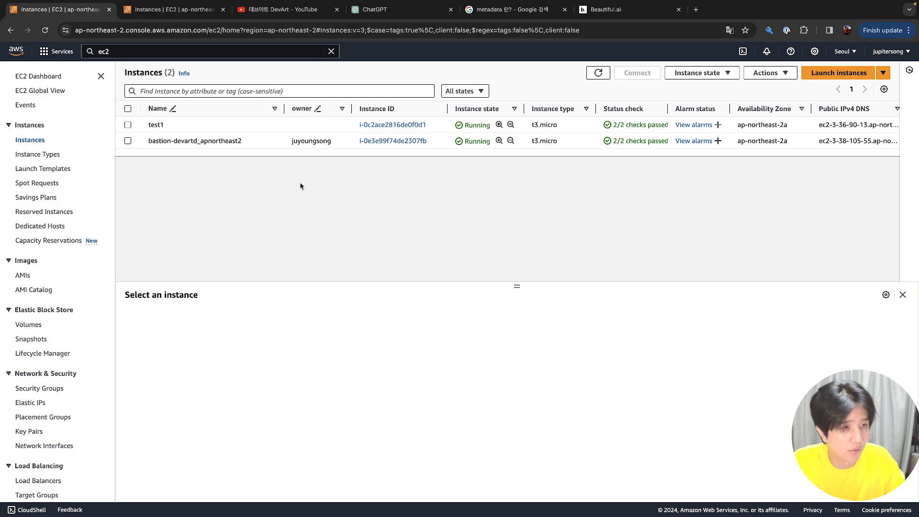
# Stop the test1 instance from its context menu and refresh to see it Stopping
pyautogui.press('super+Tab')
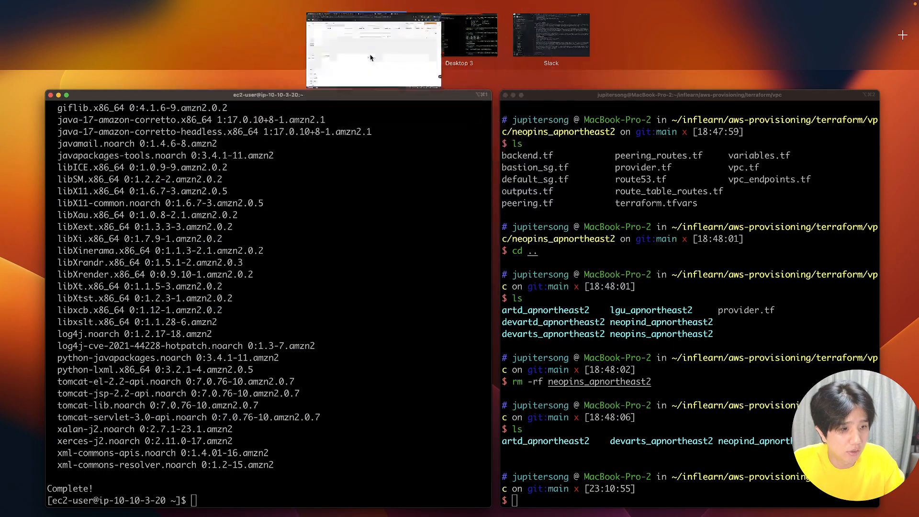
pyautogui.hotkey('ctrl', 'Up')
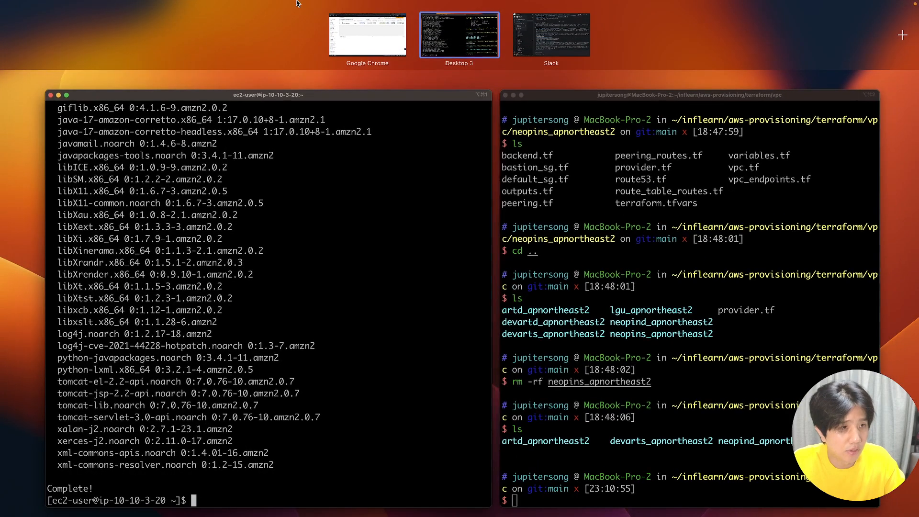
pyautogui.click(364, 32)
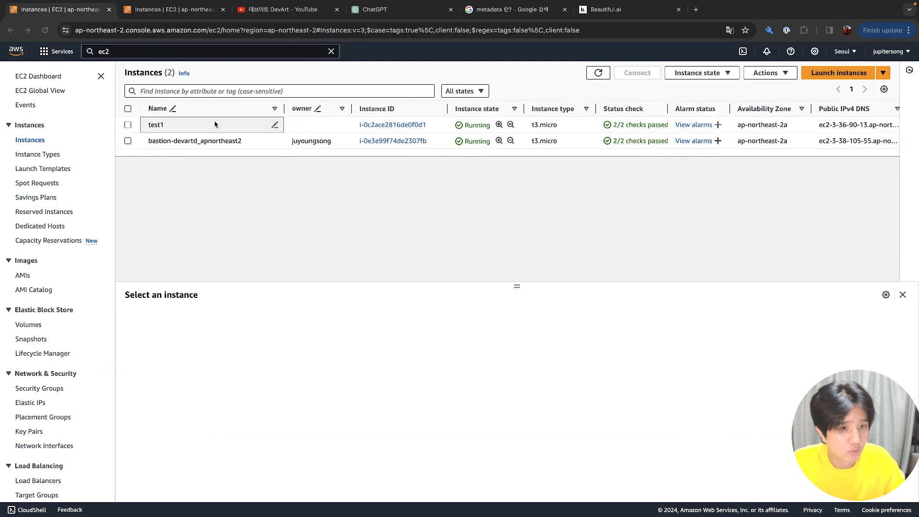
pyautogui.click(128, 125)
pyautogui.rightClick(133, 130)
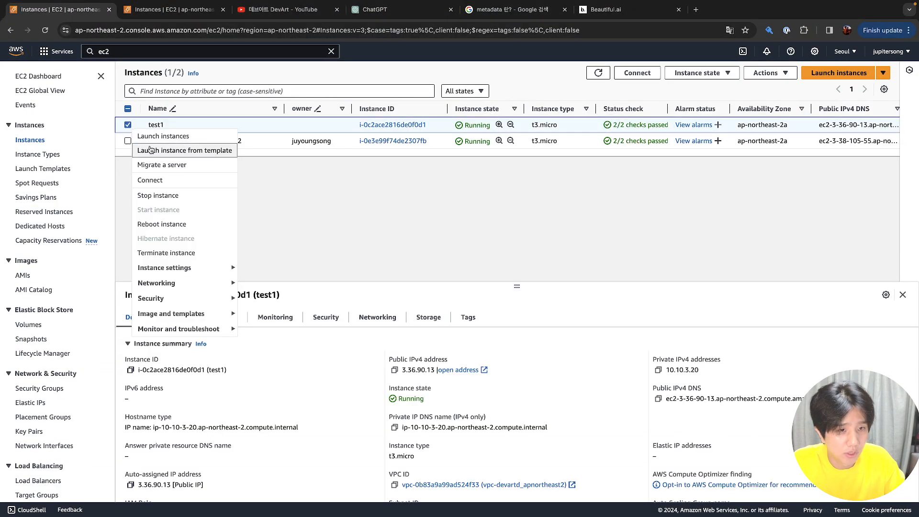
pyautogui.click(178, 195)
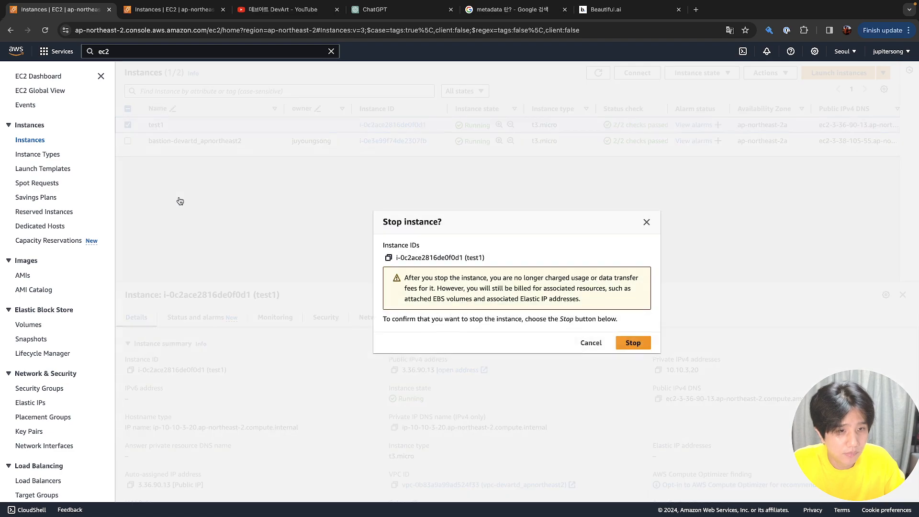
pyautogui.click(633, 343)
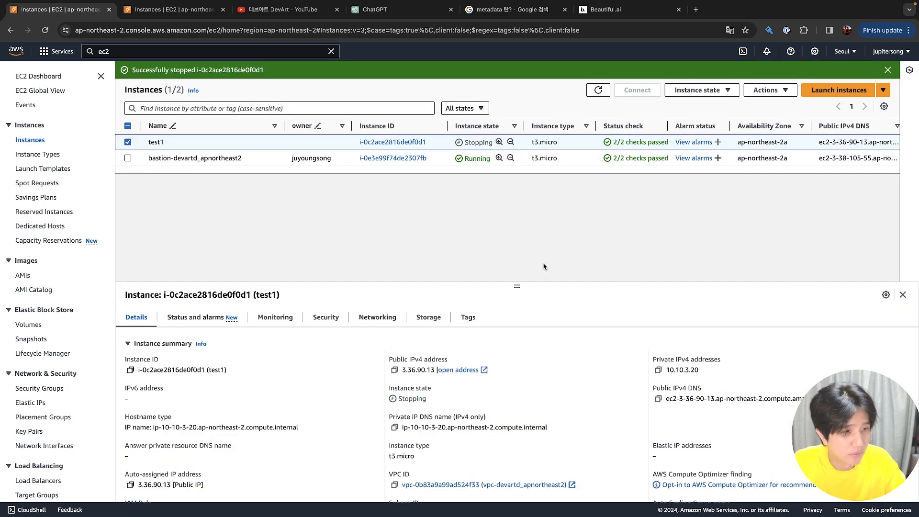
pyautogui.click(597, 90)
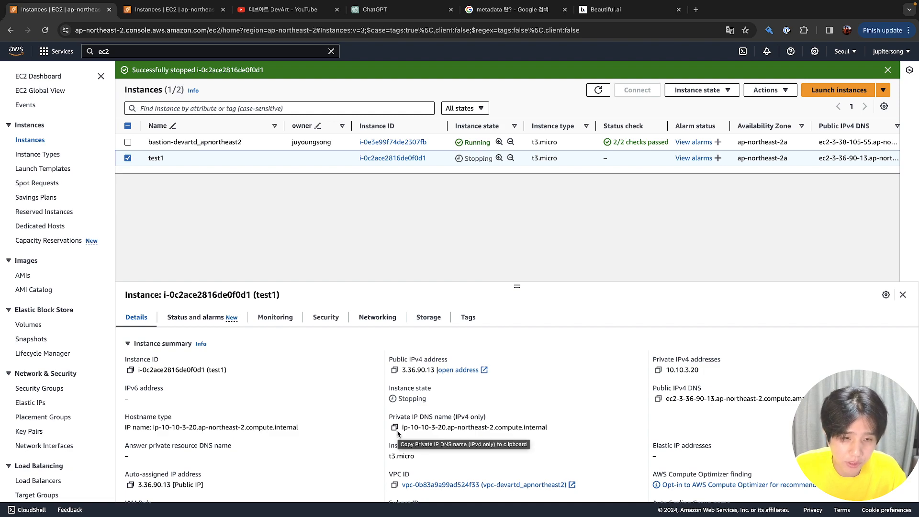
pyautogui.scroll(-2, 397, 434)
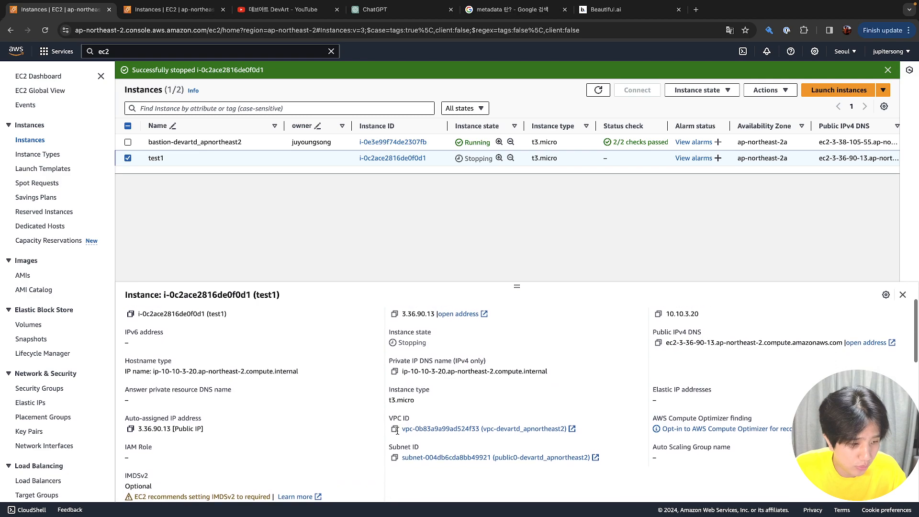
pyautogui.scroll(-4, 398, 434)
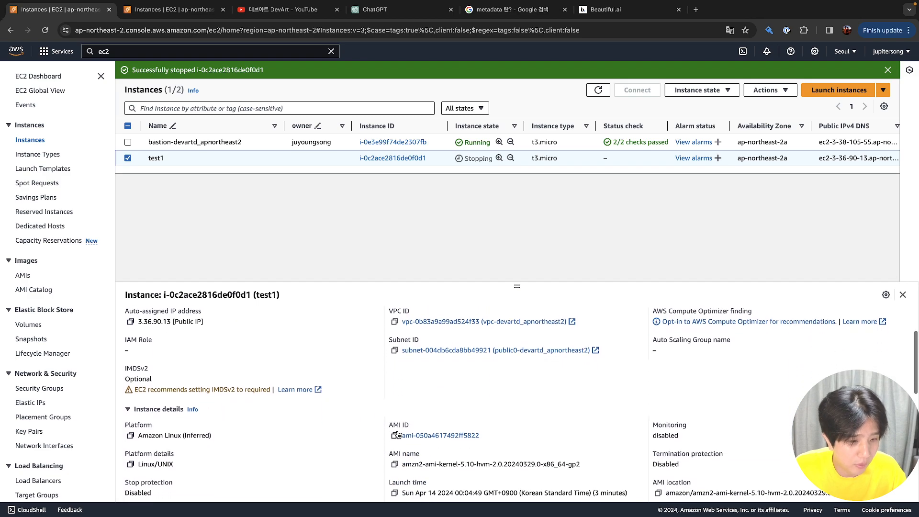
pyautogui.scroll(-7, 398, 435)
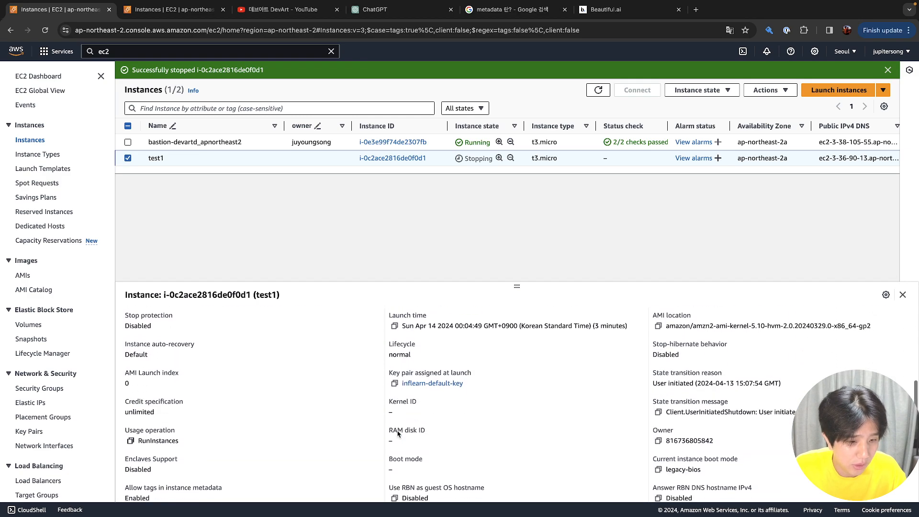
pyautogui.scroll(-6, 397, 434)
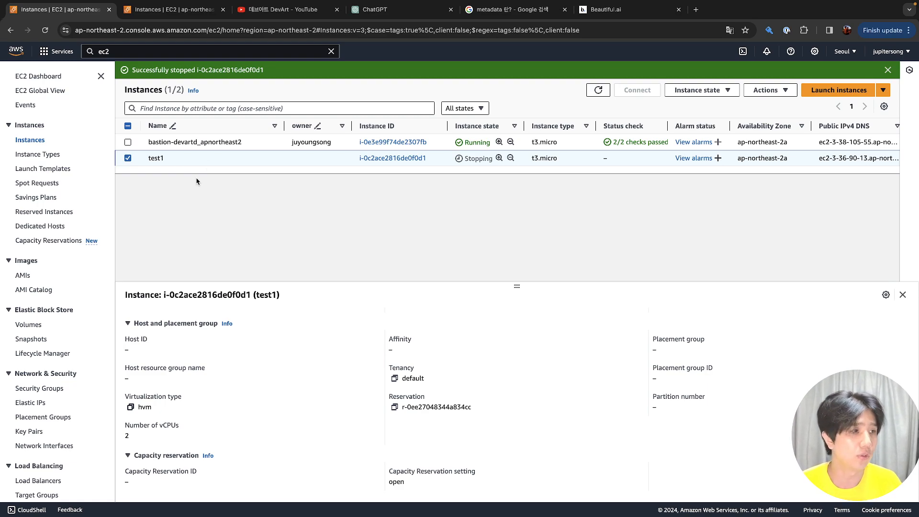
# In a new tab, go to inflearn.com and search courses for 테라폼
pyautogui.click(696, 16)
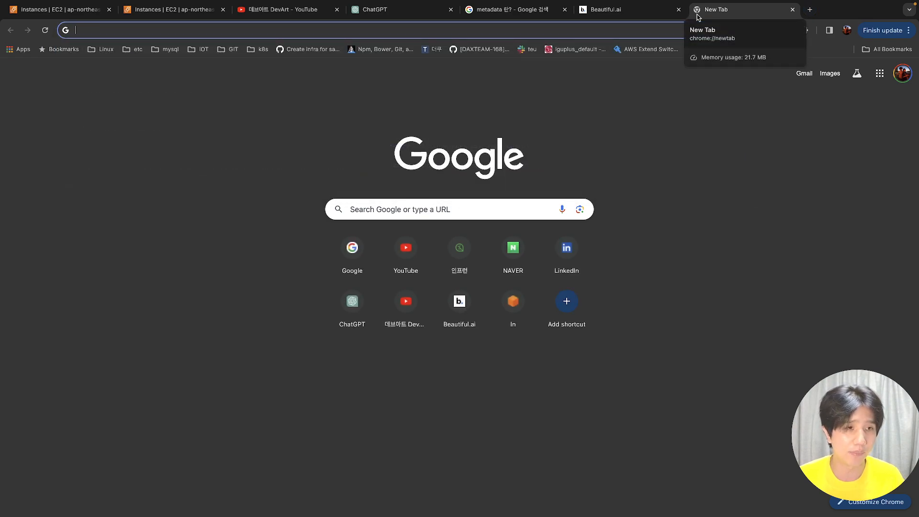
pyautogui.write('inf')
pyautogui.press('Return')
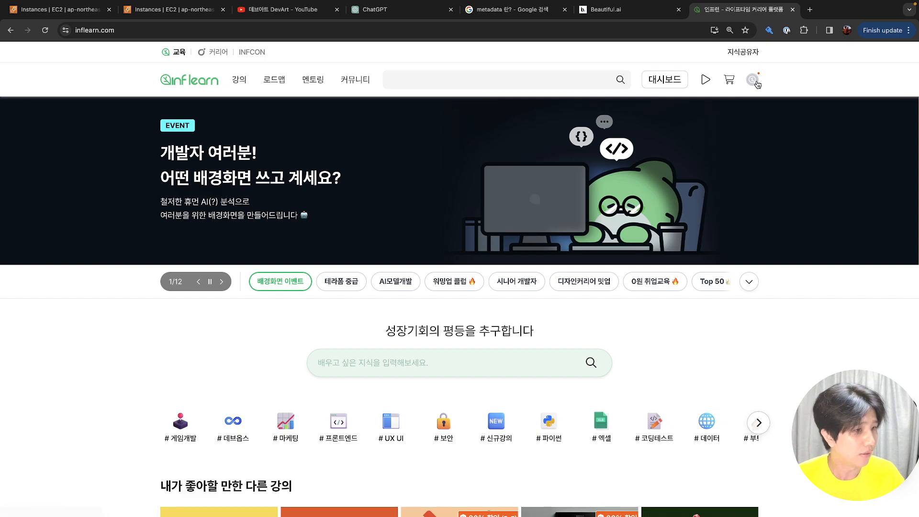
pyautogui.click(479, 80)
pyautogui.write('te')
pyautogui.press('BackSpace')
pyautogui.write('테라폼')
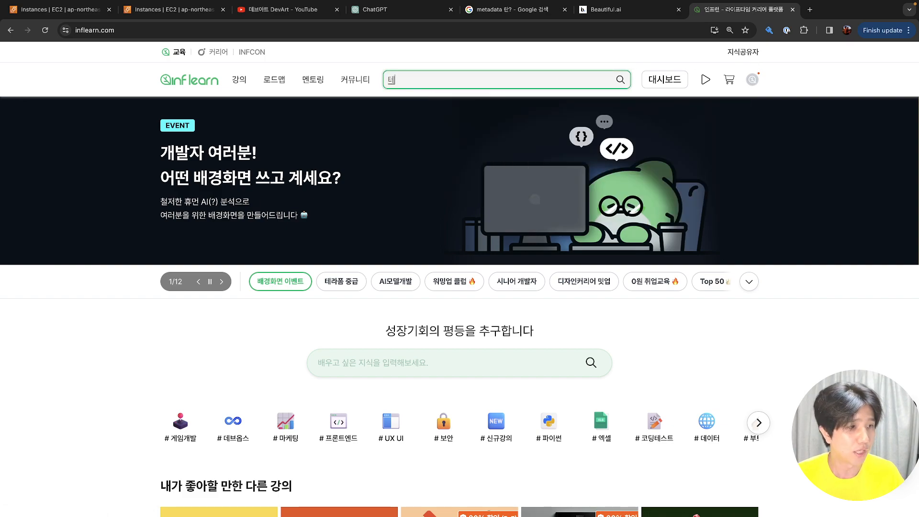
pyautogui.press('Return')
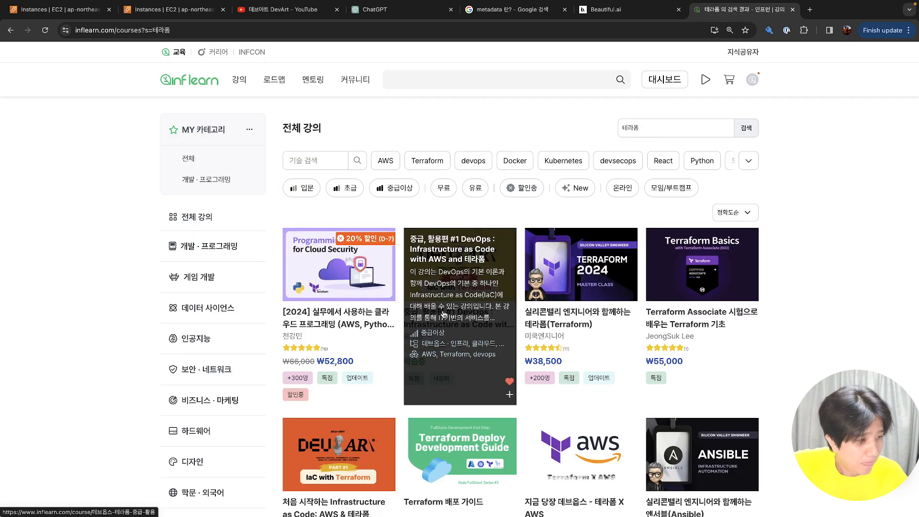
pyautogui.scroll(-5, 431, 287)
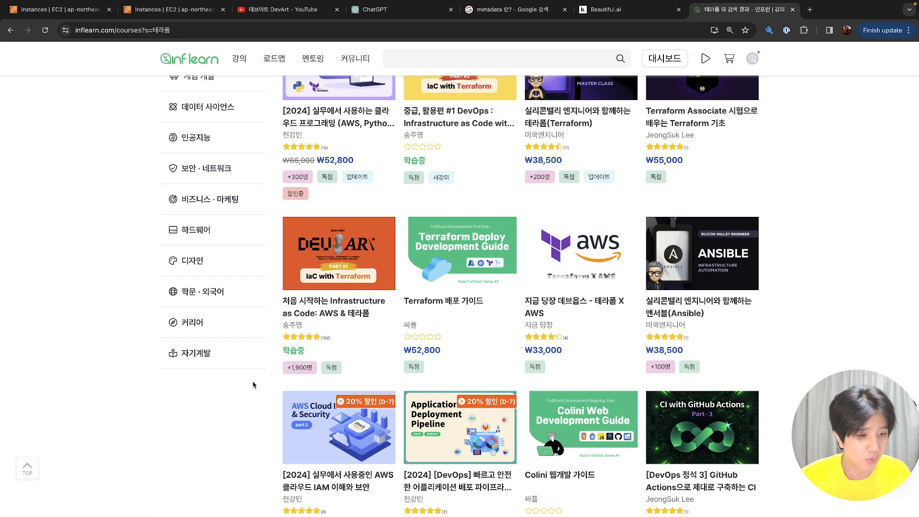
pyautogui.scroll(-1, 256, 387)
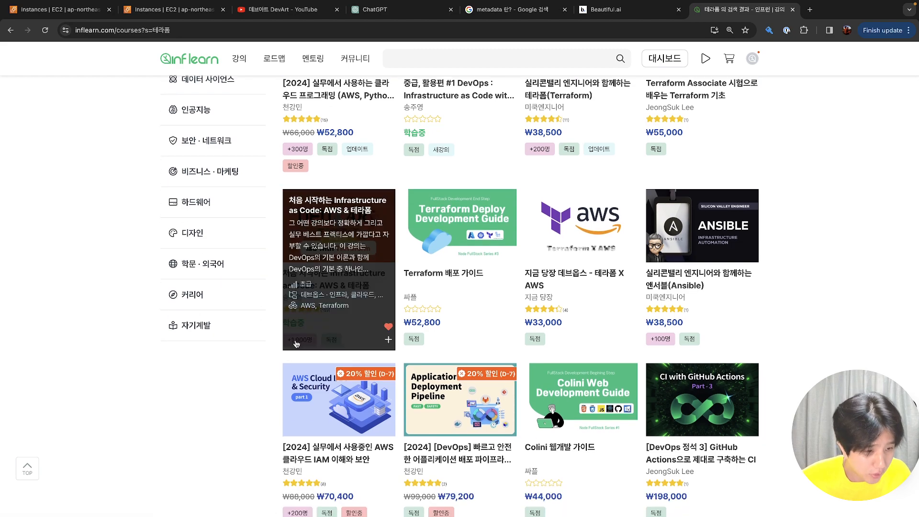
pyautogui.scroll(-3, 256, 370)
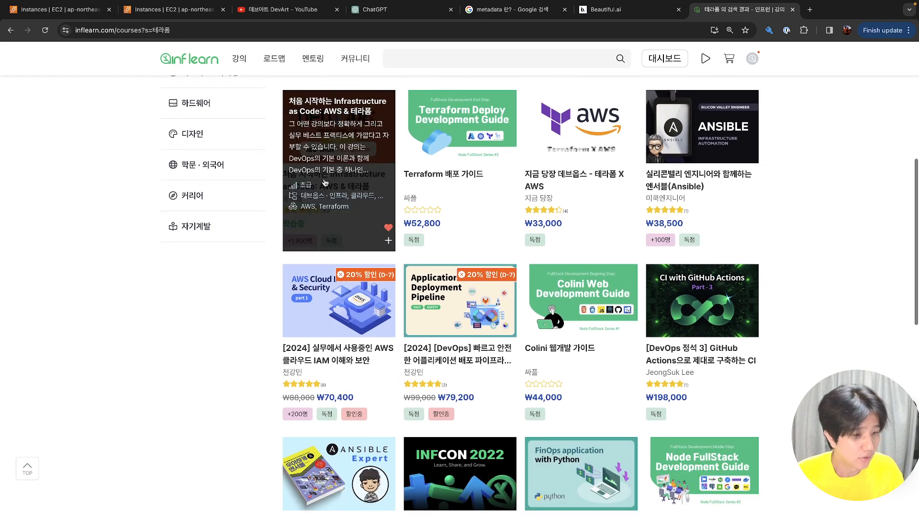
# Browse the 'Infrastructure as Code: AWS & 테라폼' and '중급, 활용편 #1 DevOps' course pages, then return to the Inflearn home page
pyautogui.click(327, 178)
pyautogui.scroll(-15, 453, 295)
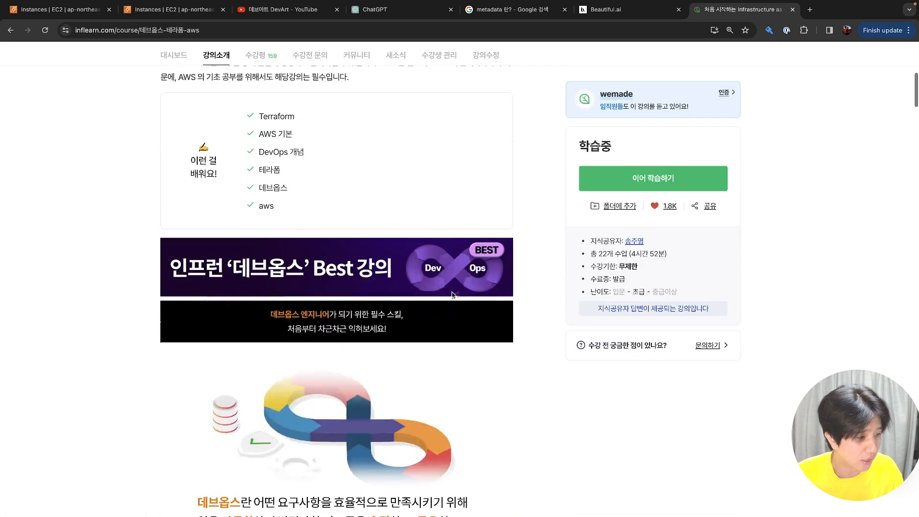
pyautogui.scroll(12, 453, 296)
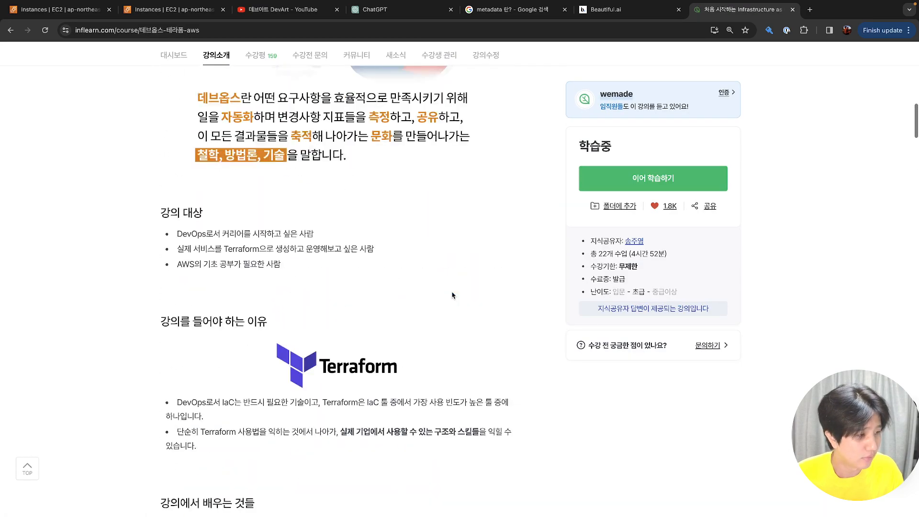
pyautogui.scroll(-1, 453, 296)
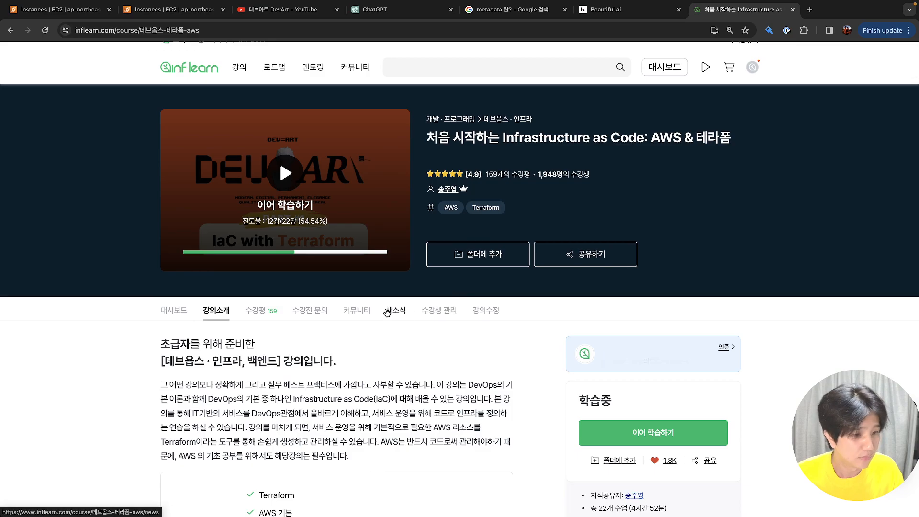
pyautogui.scroll(-20, 180, 312)
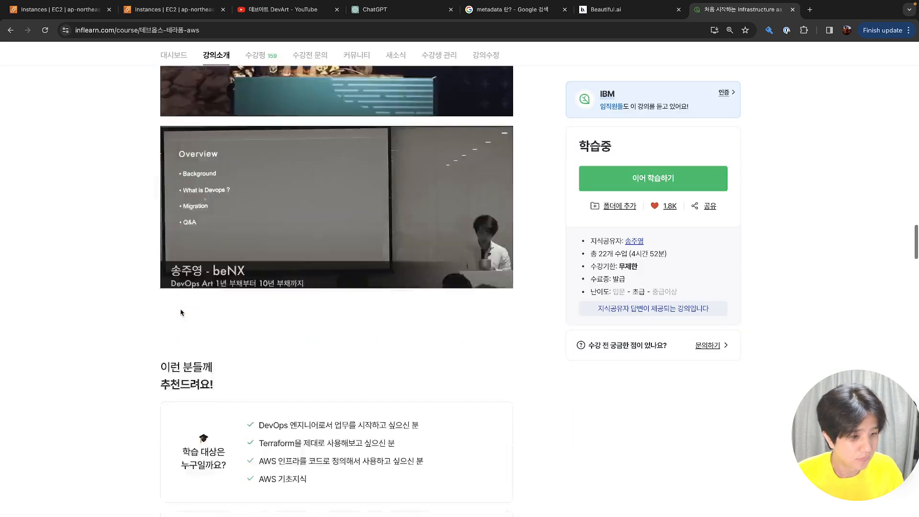
pyautogui.scroll(-15, 180, 313)
pyautogui.scroll(8, 215, 312)
pyautogui.click(262, 308)
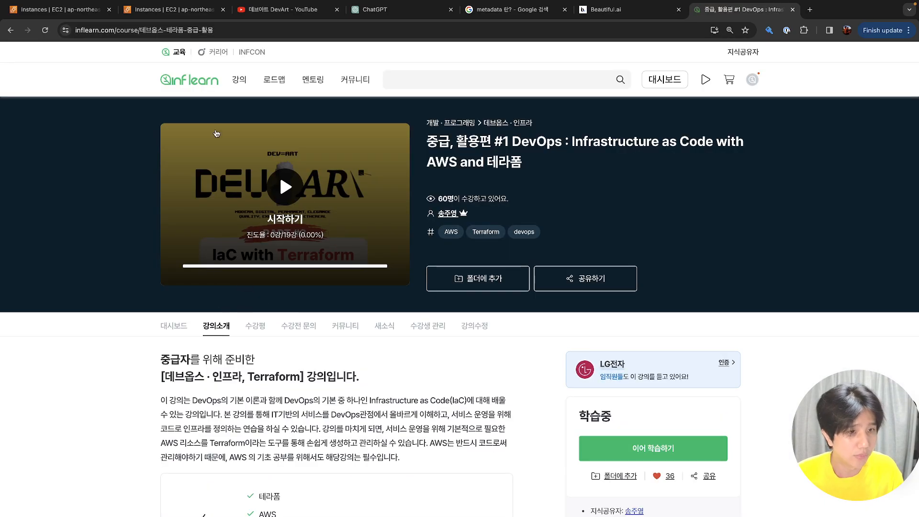
pyautogui.click(196, 85)
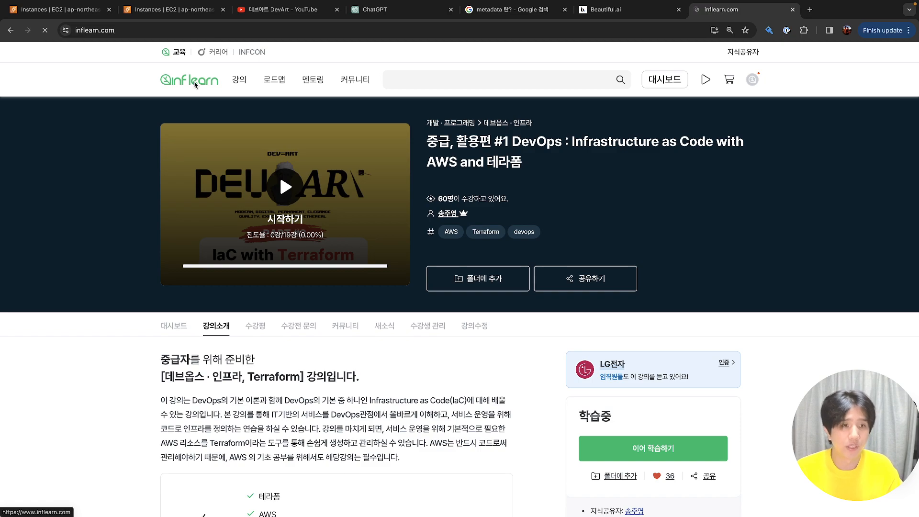
pyautogui.click(175, 9)
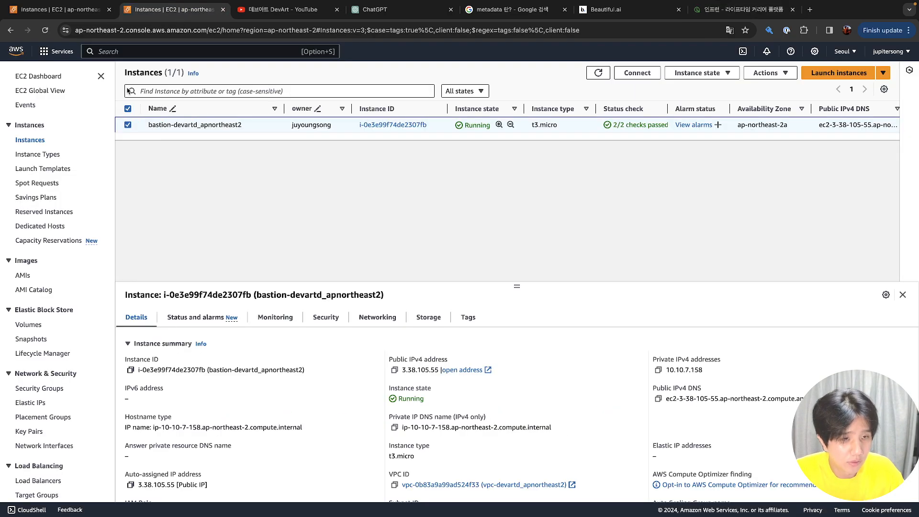
# Return to the EC2 tab and open the user data editor for test1
pyautogui.click(72, 11)
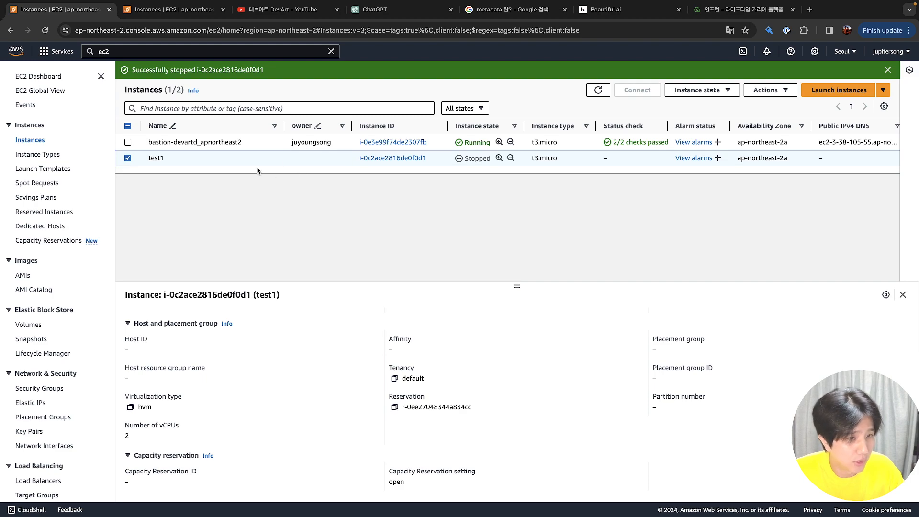
pyautogui.rightClick(258, 171)
pyautogui.click(213, 161)
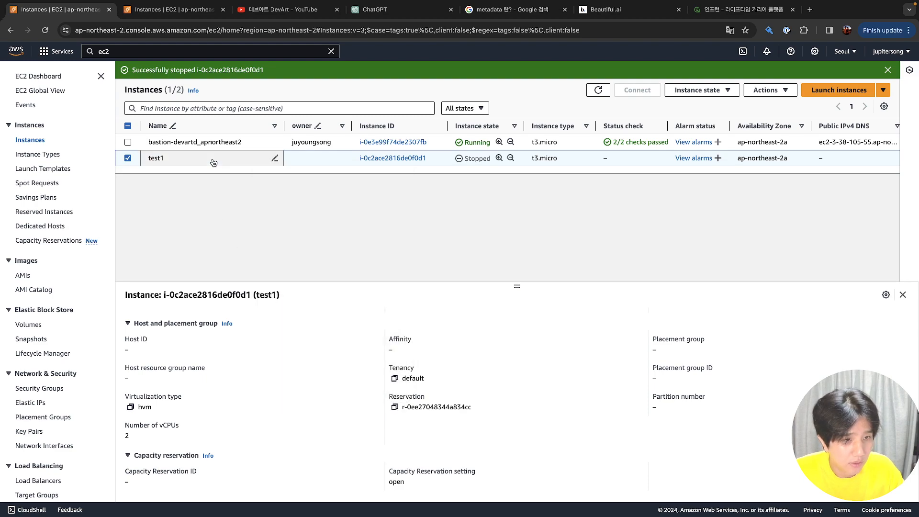
pyautogui.rightClick(211, 160)
pyautogui.moveTo(253, 305)
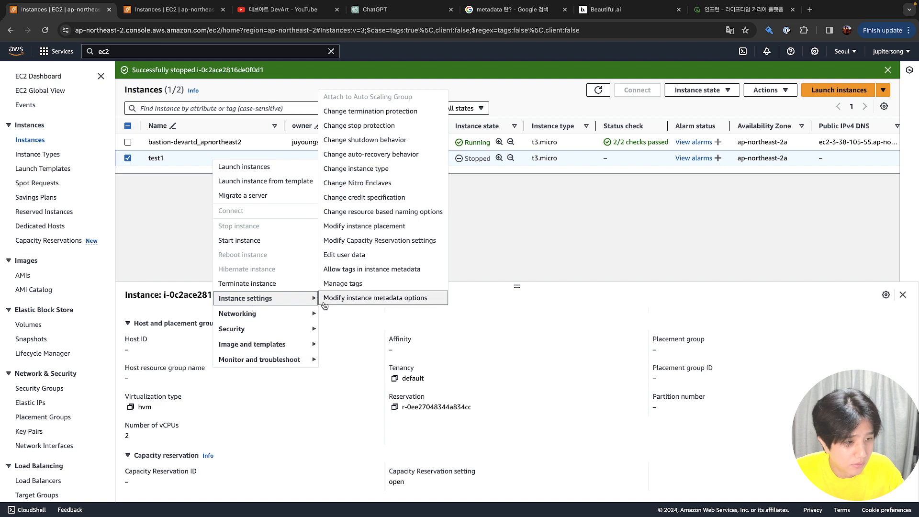
pyautogui.click(349, 254)
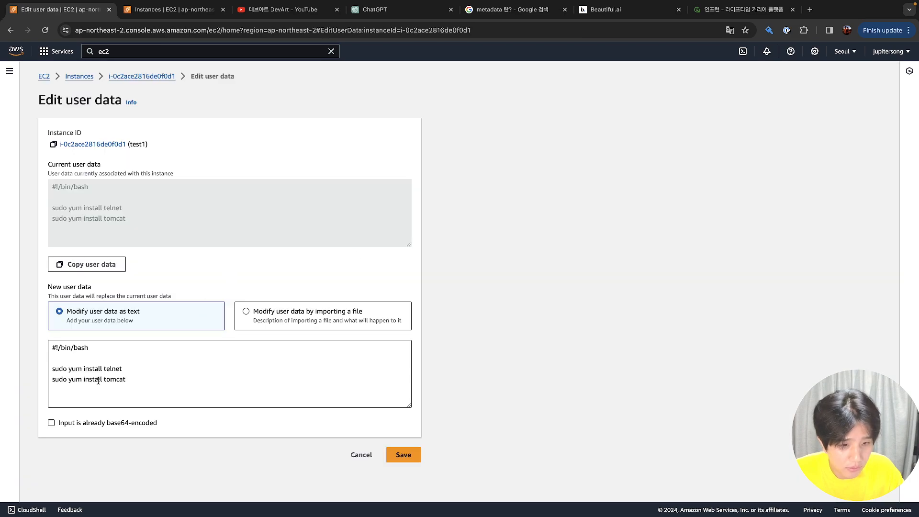
# Insert '-y' before telnet and tomcat in the yum install lines and save
pyautogui.click(103, 368)
pyautogui.write('-ㅛ')
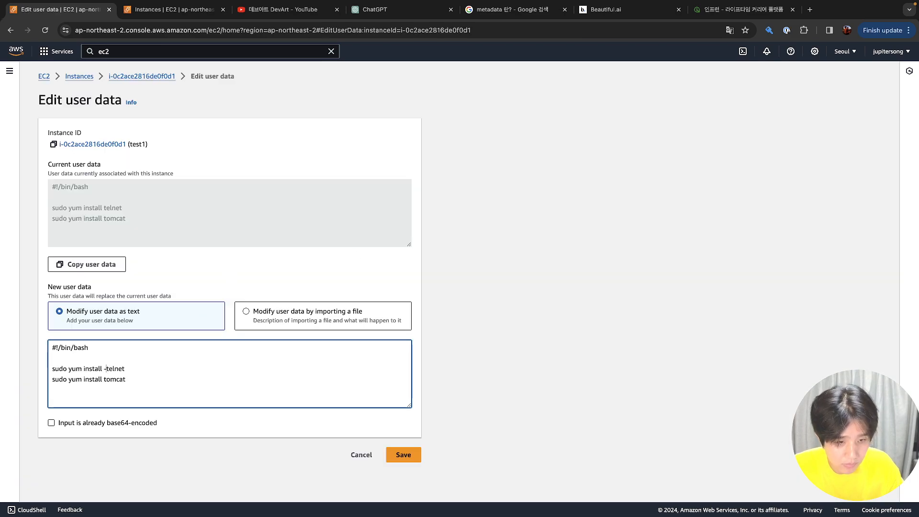
pyautogui.press('BackSpace')
pyautogui.write('y')
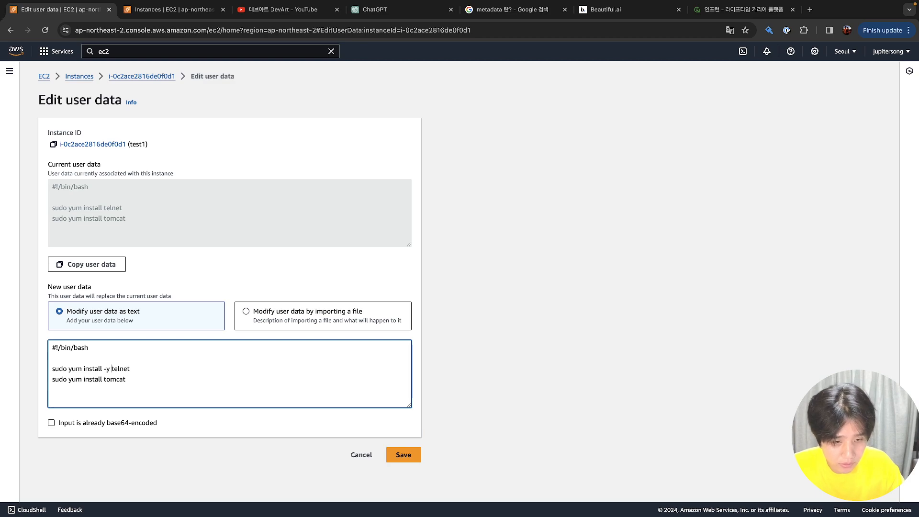
pyautogui.click(103, 379)
pyautogui.write('-y')
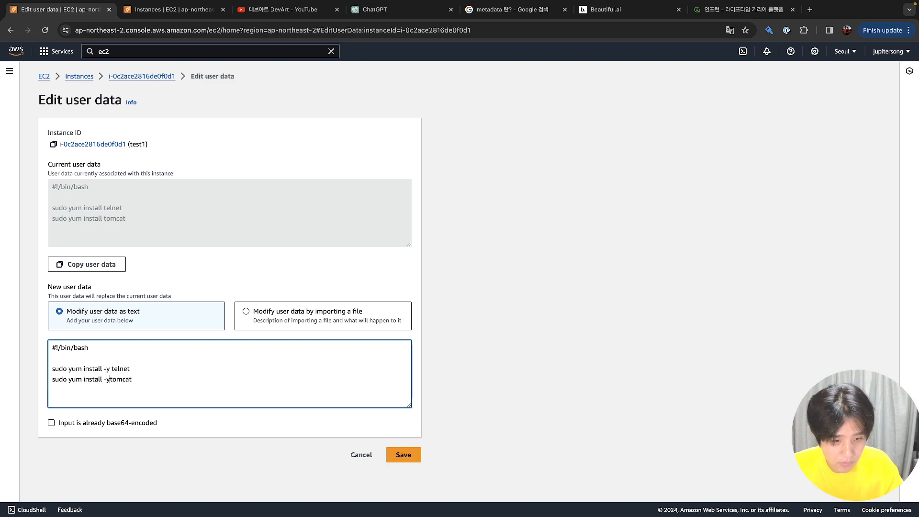
pyautogui.click(416, 457)
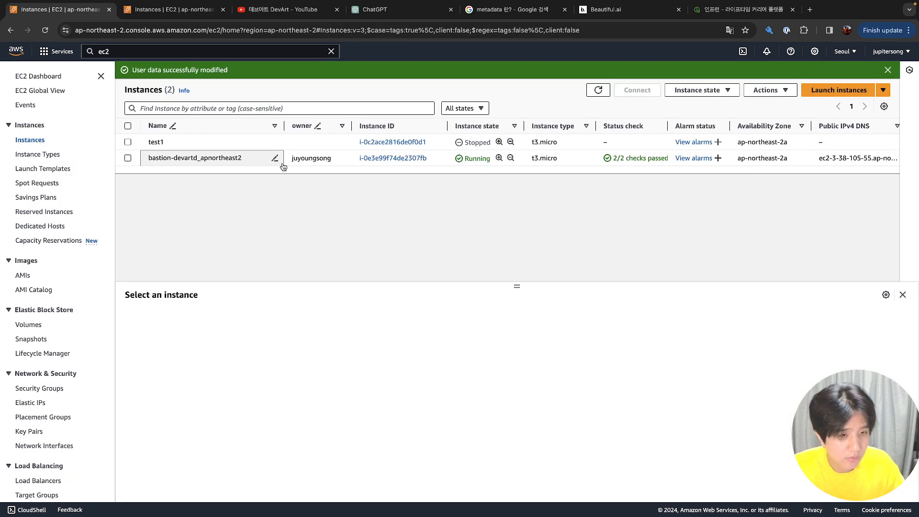
pyautogui.click(253, 143)
pyautogui.click(250, 187)
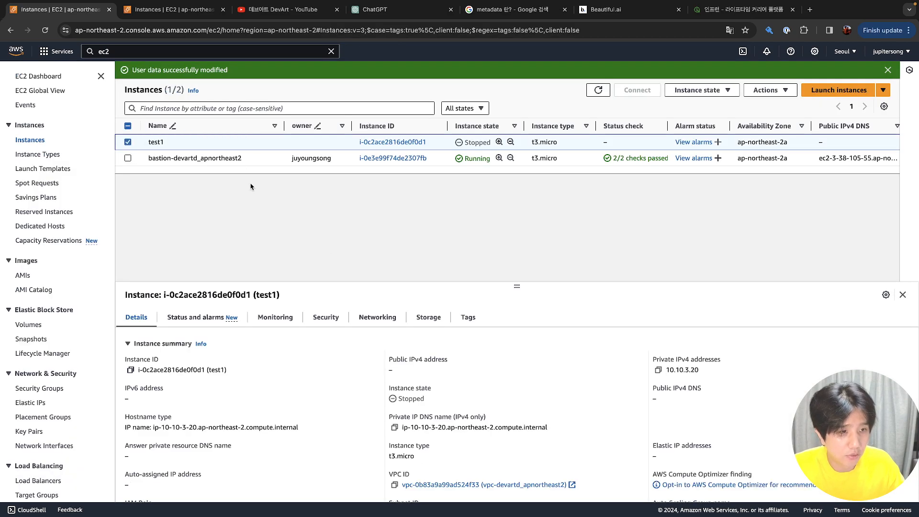
pyautogui.rightClick(261, 149)
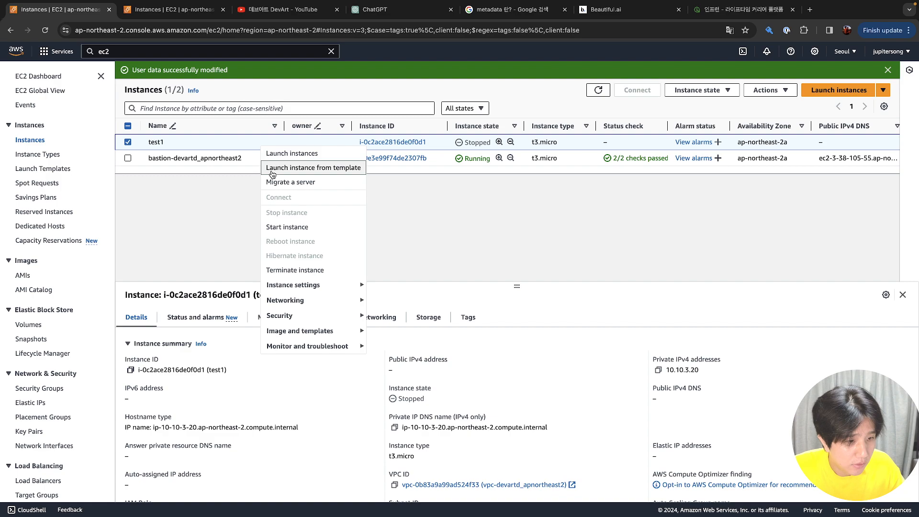
pyautogui.click(201, 203)
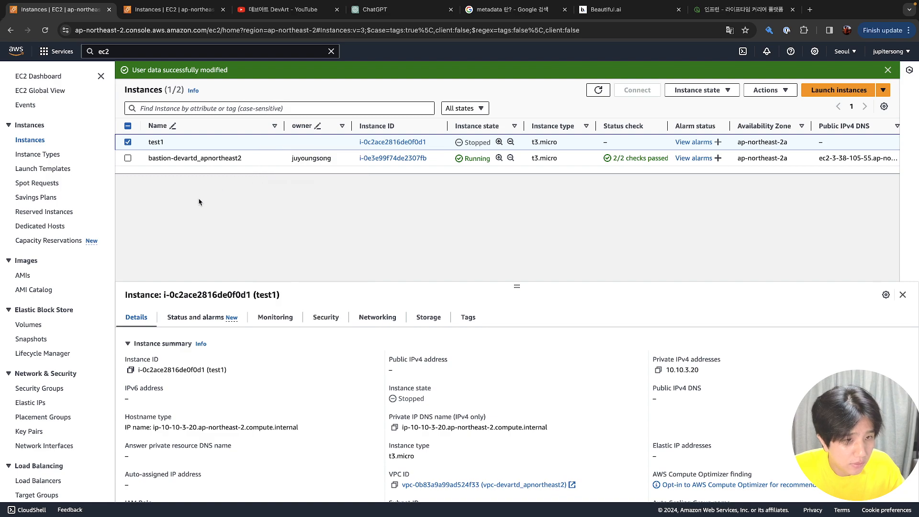
pyautogui.rightClick(136, 144)
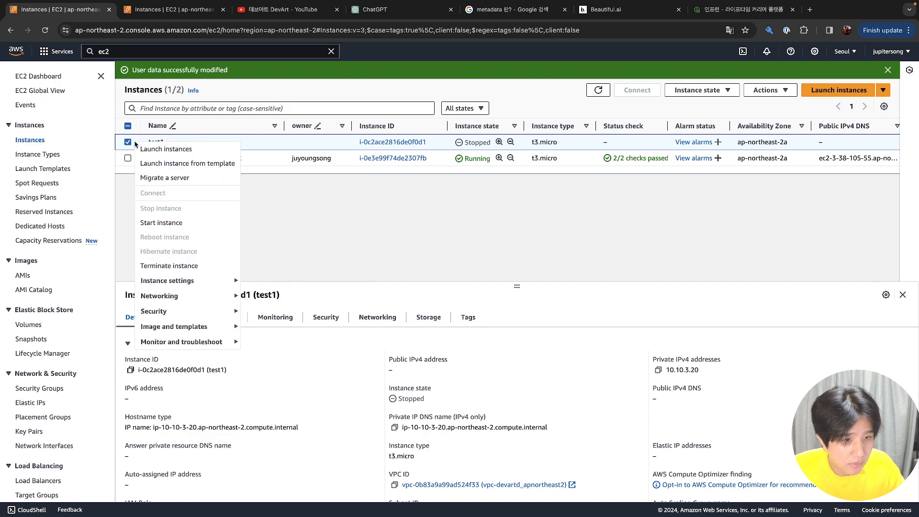
pyautogui.click(142, 149)
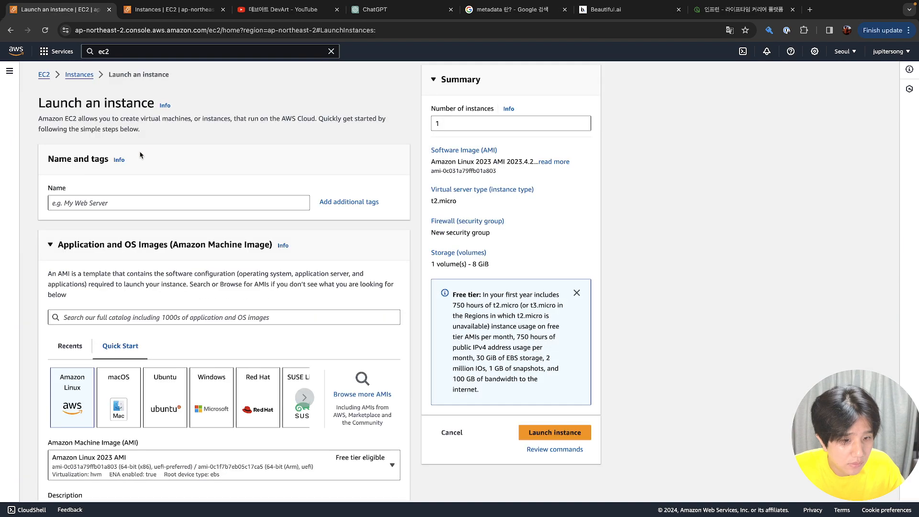
pyautogui.scroll(-6, 141, 154)
pyautogui.scroll(-5, 141, 155)
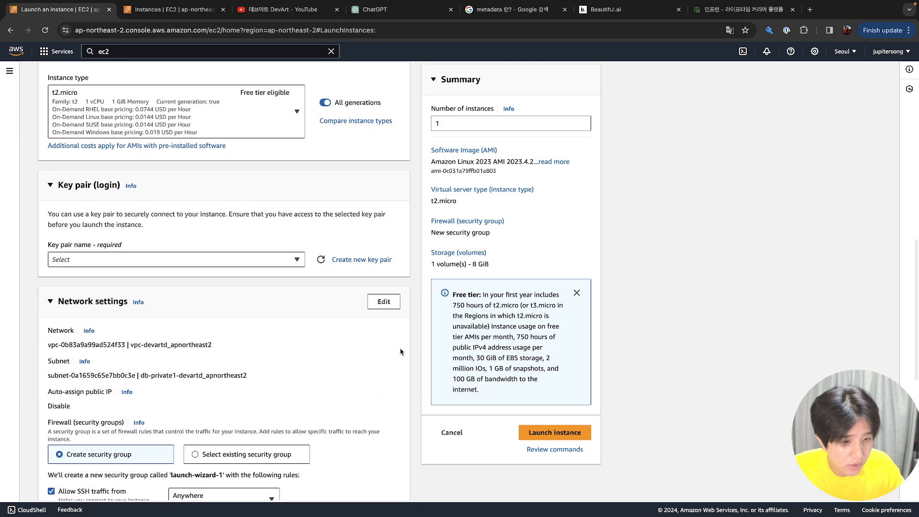
pyautogui.click(450, 433)
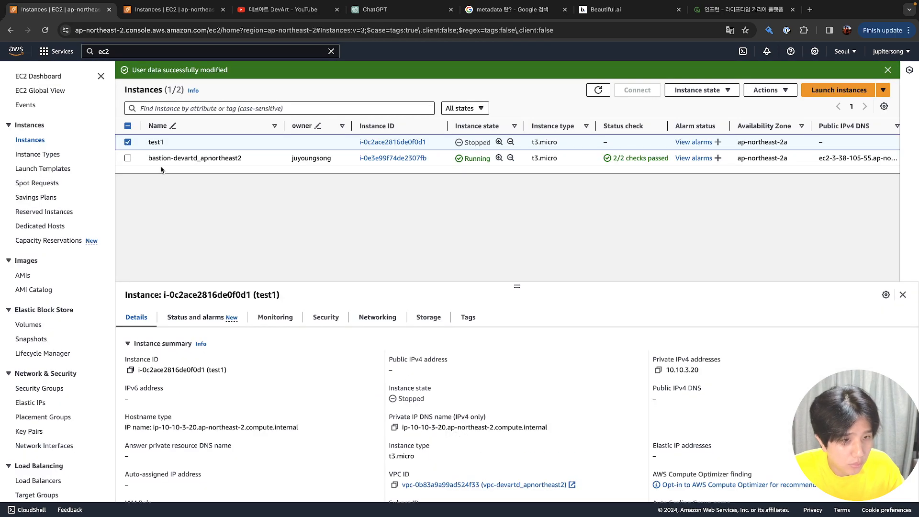
pyautogui.rightClick(140, 143)
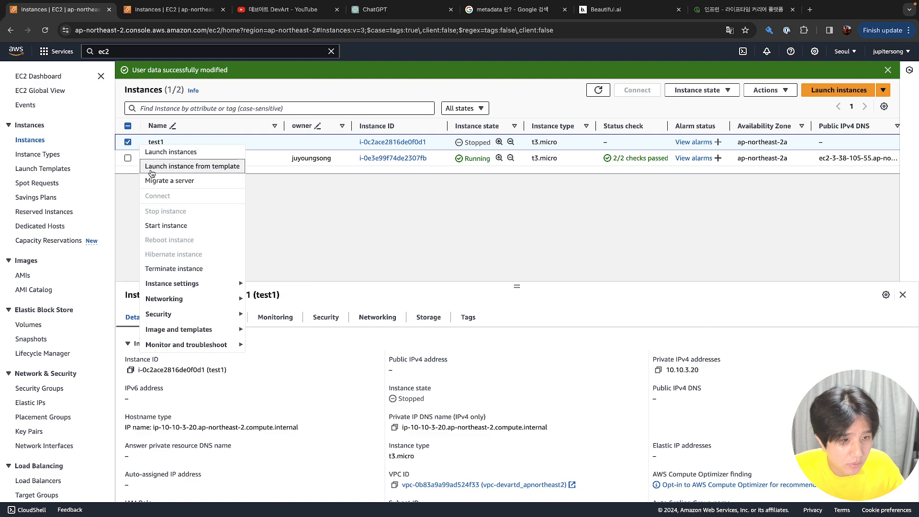
pyautogui.click(150, 166)
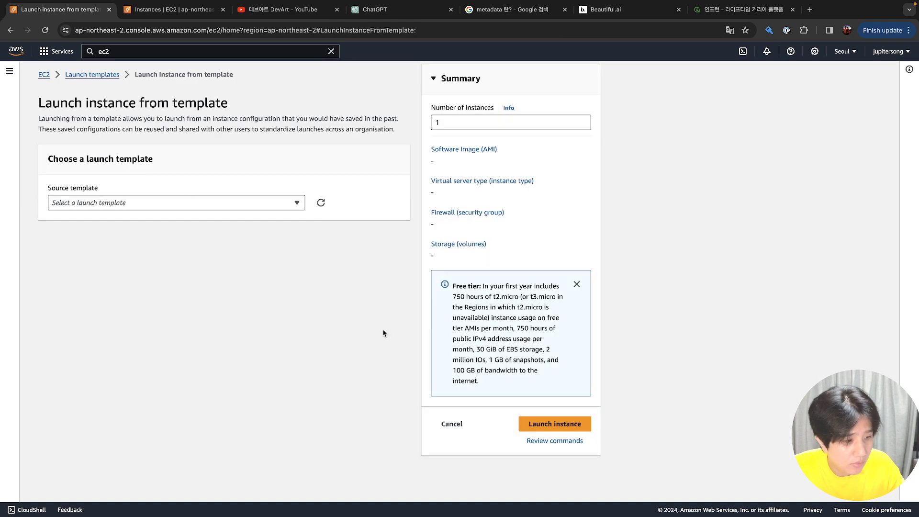
pyautogui.click(450, 424)
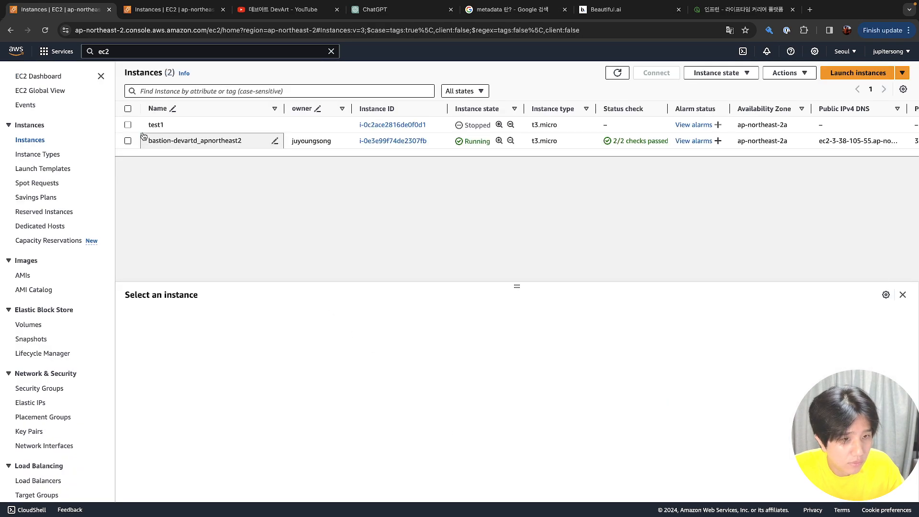
# Select test1 and open its actions menu, then close it and cancel the name edit
pyautogui.click(138, 126)
pyautogui.rightClick(137, 128)
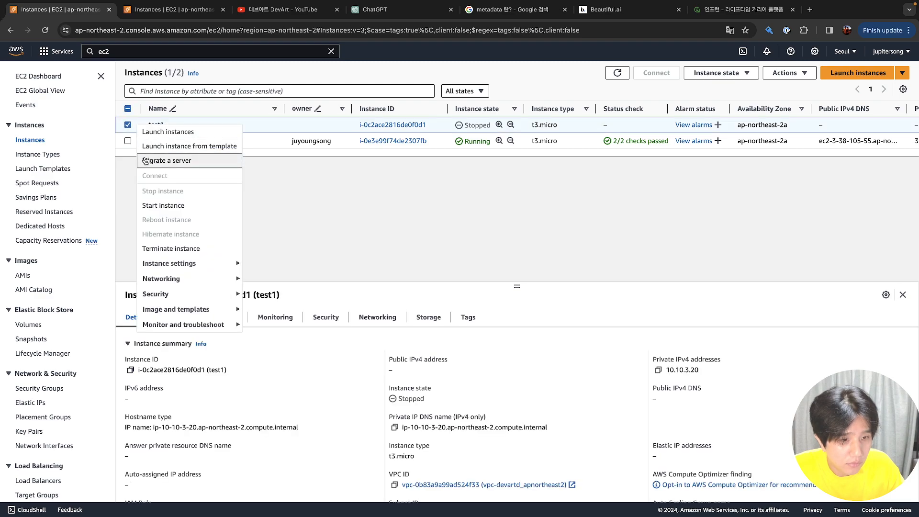
pyautogui.moveTo(171, 269)
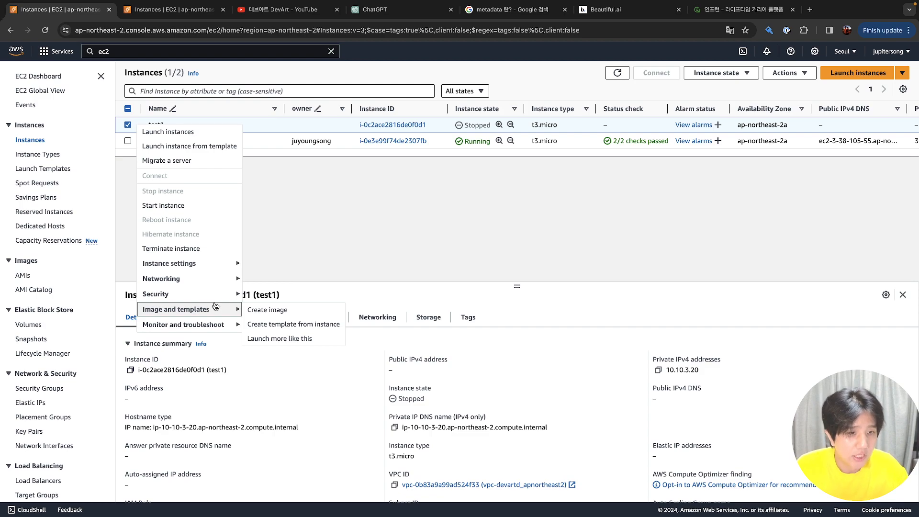
pyautogui.click(261, 125)
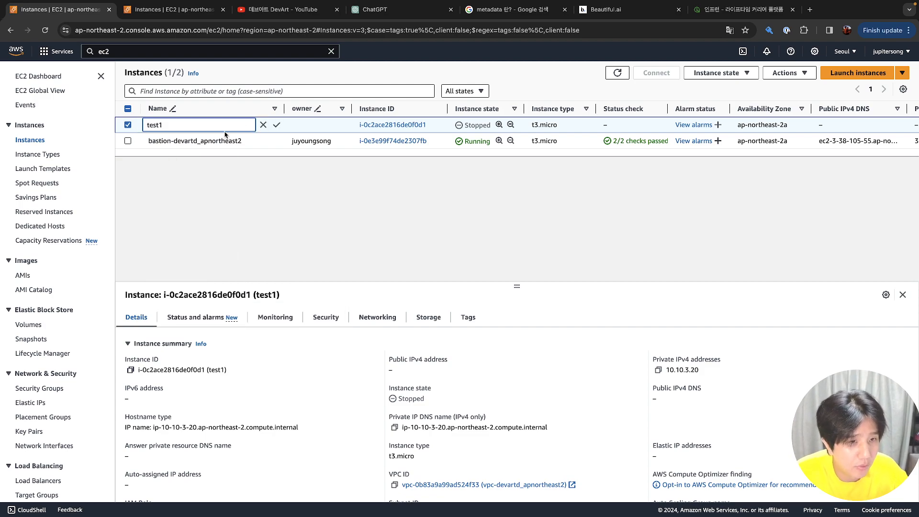
pyautogui.click(207, 150)
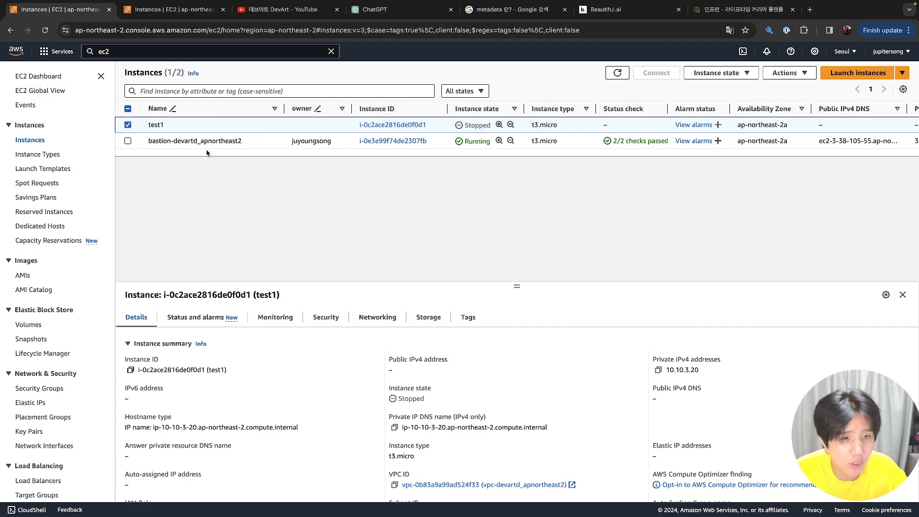
# Abandon a 'launch more like this' attempt, then start the stopped test1 instance
pyautogui.rightClick(138, 126)
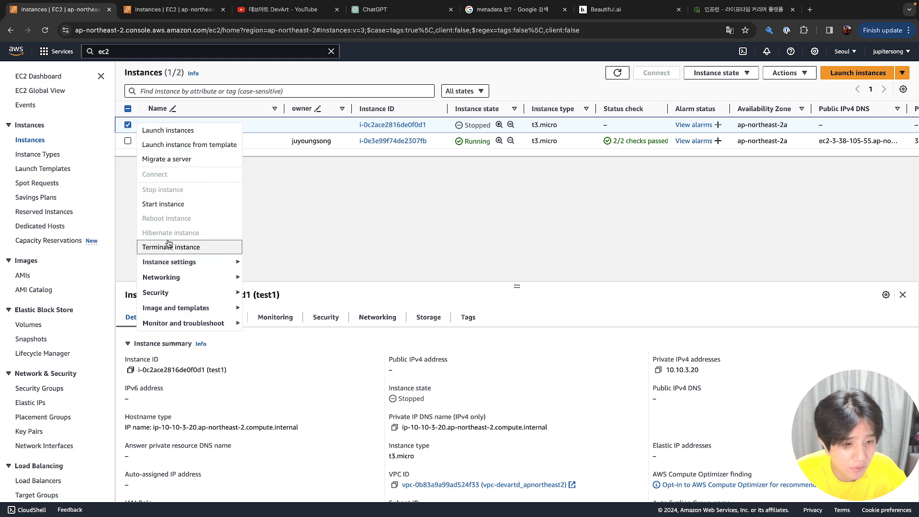
pyautogui.moveTo(181, 308)
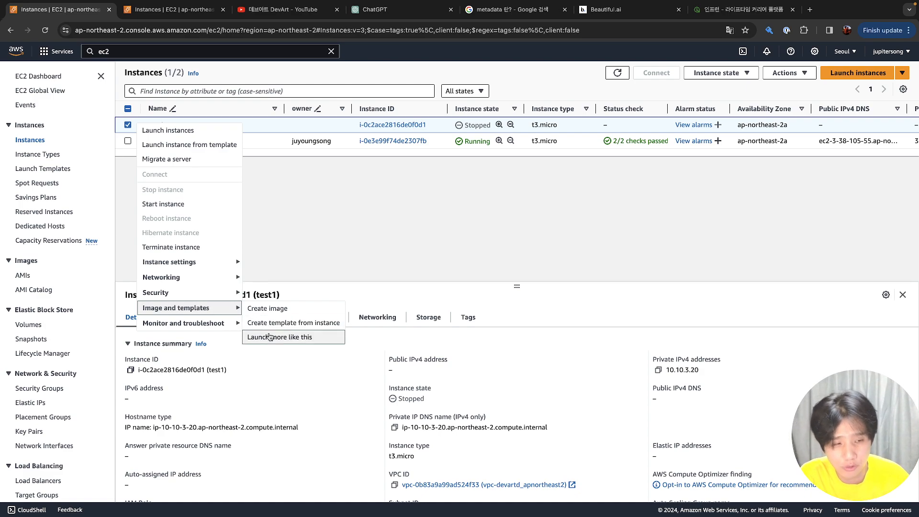
pyautogui.click(270, 337)
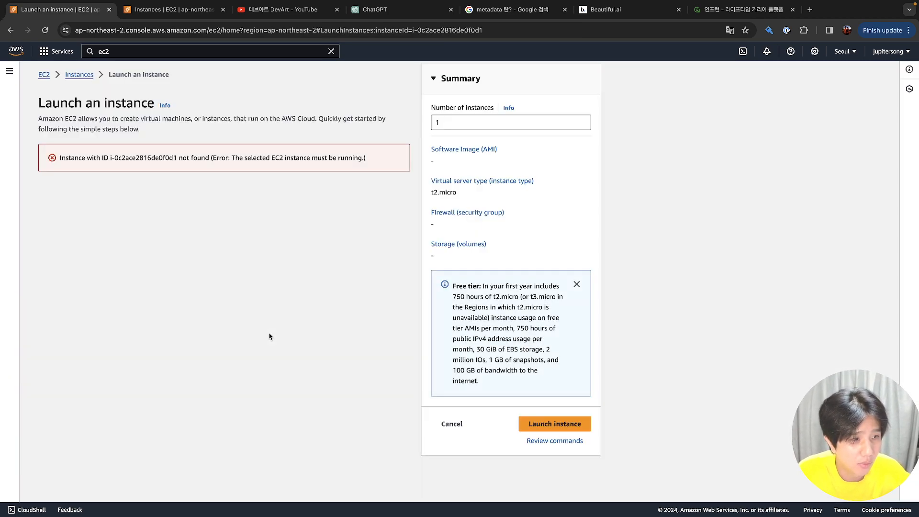
pyautogui.click(441, 425)
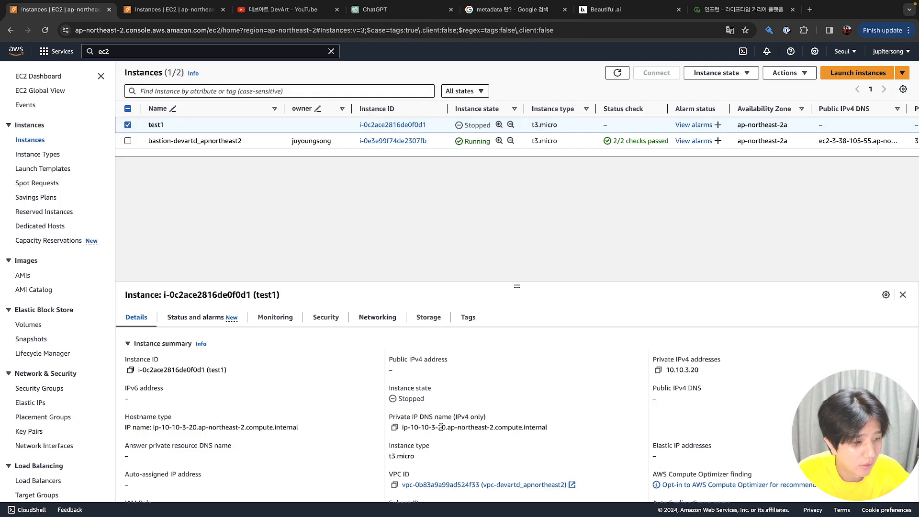
pyautogui.rightClick(134, 128)
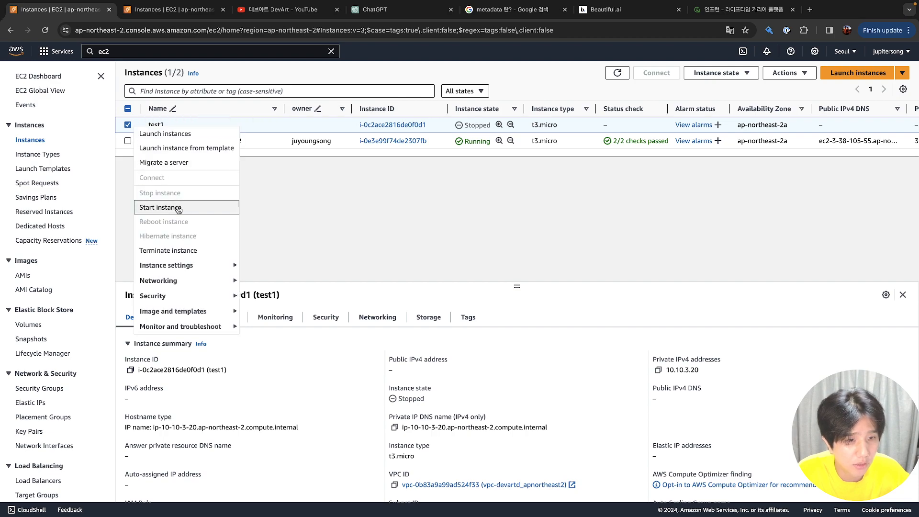
pyautogui.click(193, 210)
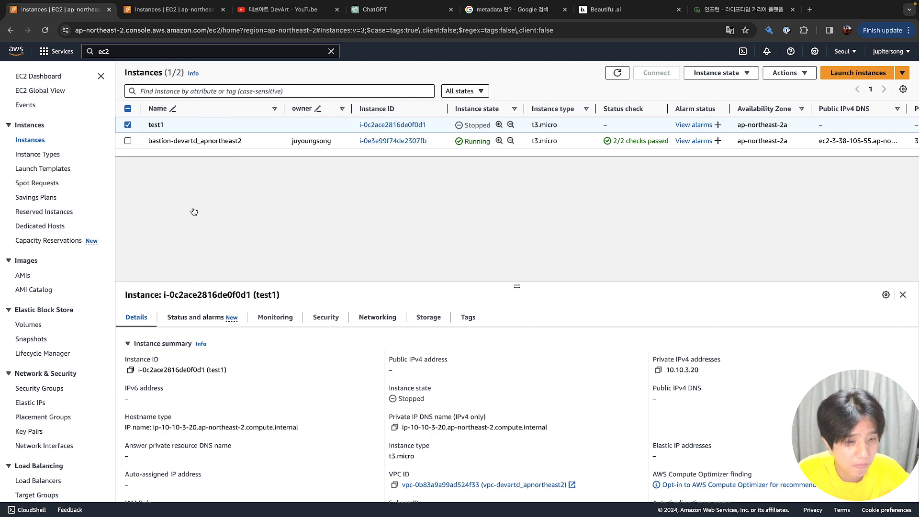
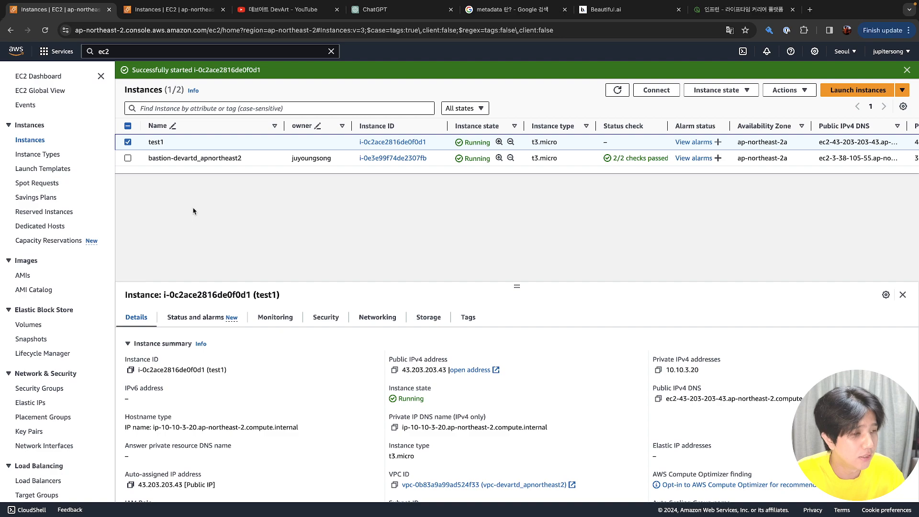
# Refresh the instance list twice until test1 shows running with status checks initializing
pyautogui.click(617, 93)
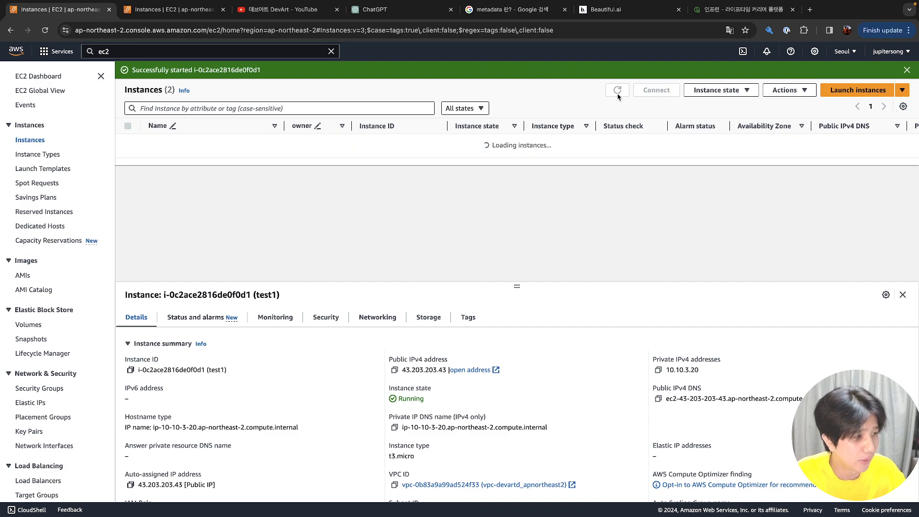
pyautogui.click(618, 93)
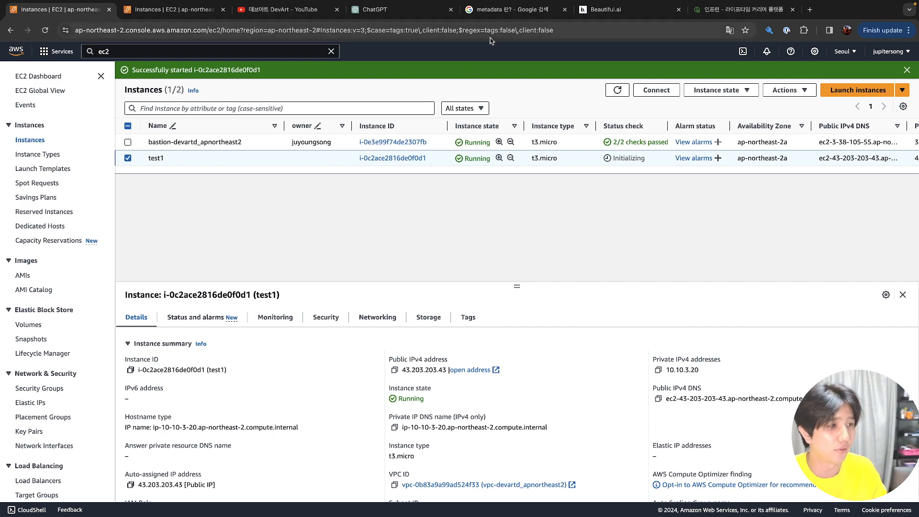
# Google a person's name plus 'aws', skim the results, then return to the EC2 tab
pyautogui.click(514, 8)
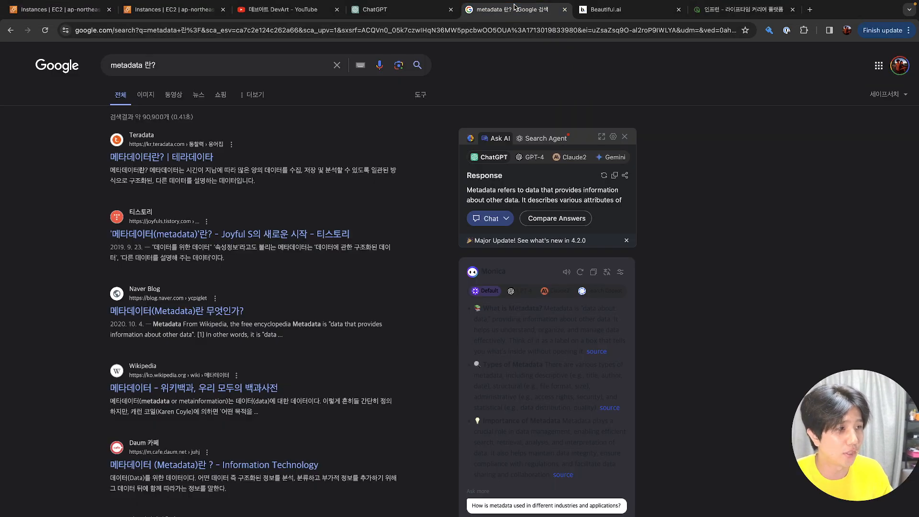
pyautogui.tripleClick(255, 58)
pyautogui.write('송주영 aws')
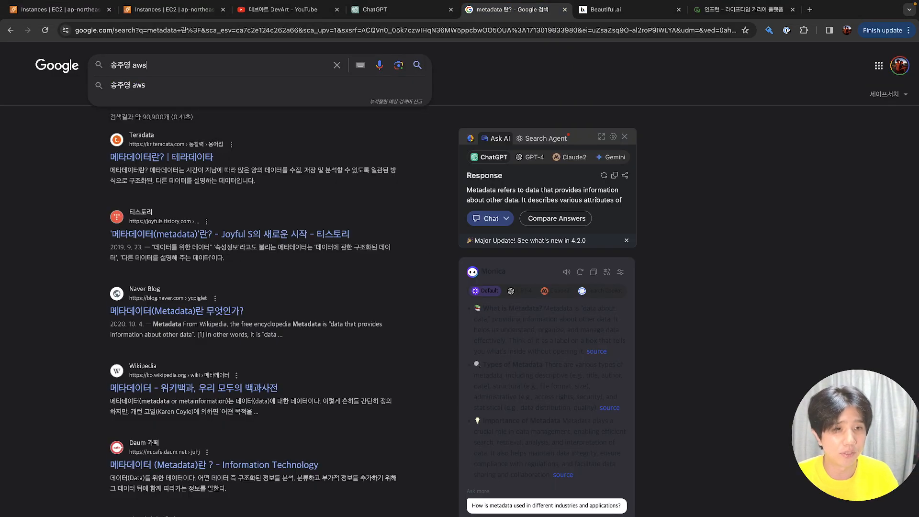
pyautogui.press('Return')
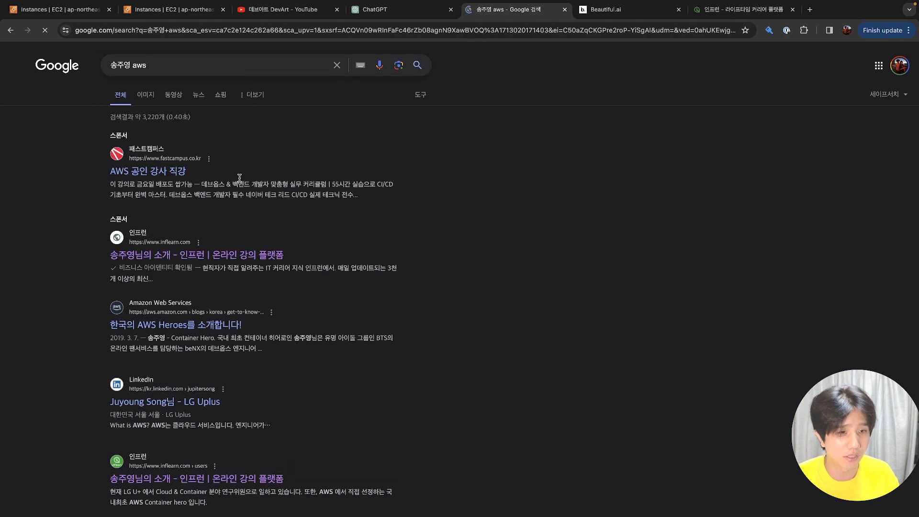
pyautogui.scroll(-3, 239, 198)
pyautogui.scroll(-10, 239, 198)
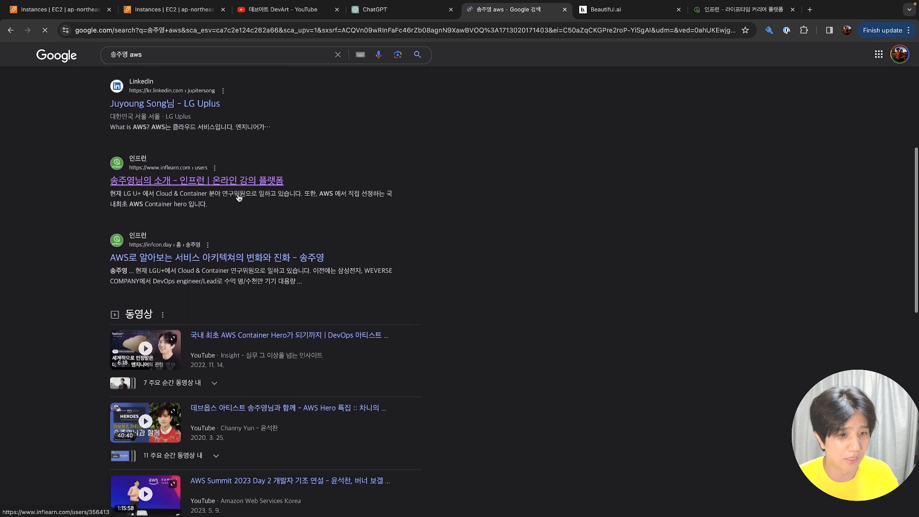
pyautogui.scroll(-8, 239, 197)
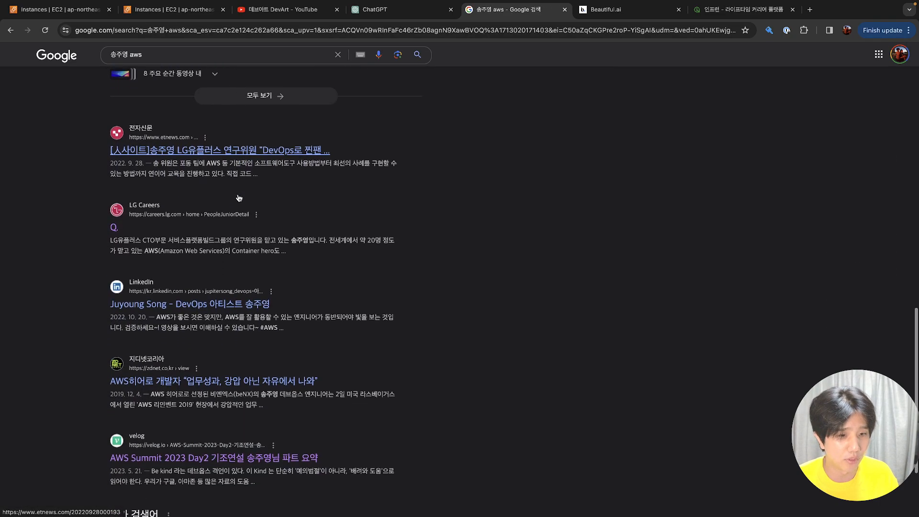
pyautogui.scroll(-8, 238, 194)
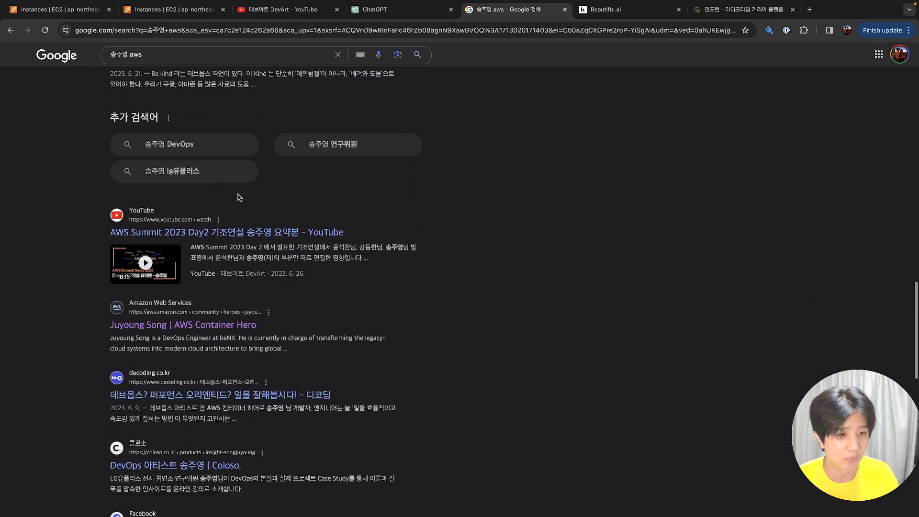
pyautogui.scroll(4, 239, 198)
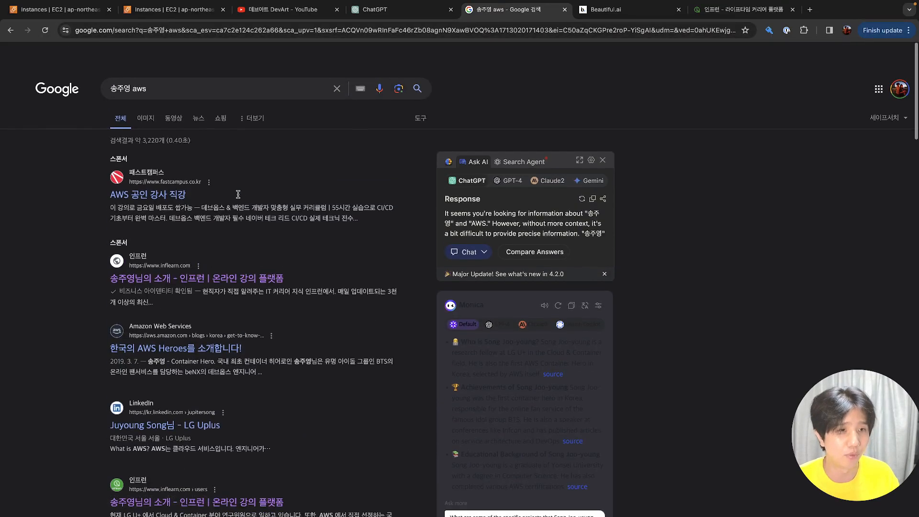
pyautogui.click(172, 10)
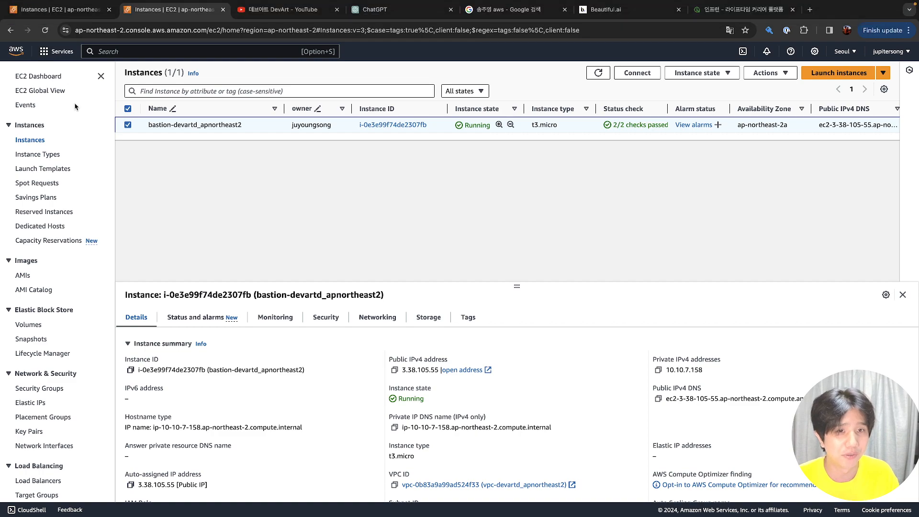
# Go back to the first EC2 console tab and refresh repeatedly to check test1's status
pyautogui.click(66, 9)
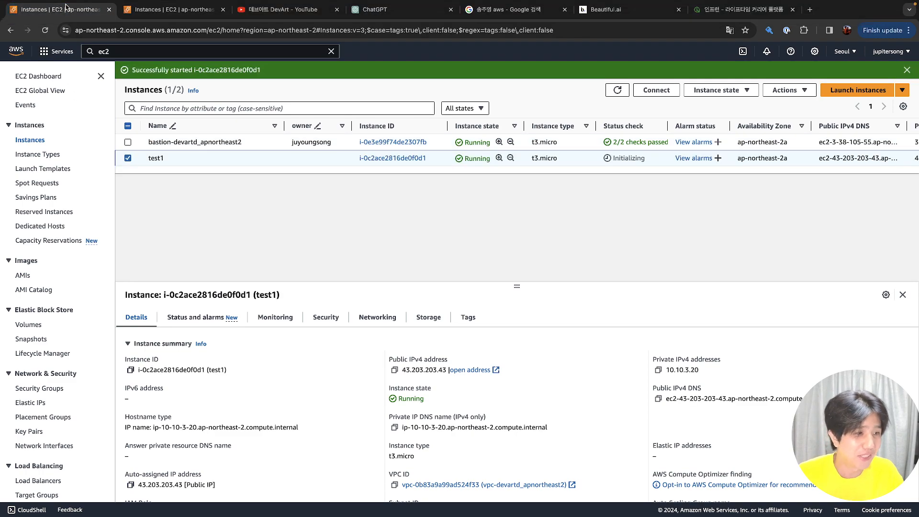
pyautogui.click(617, 92)
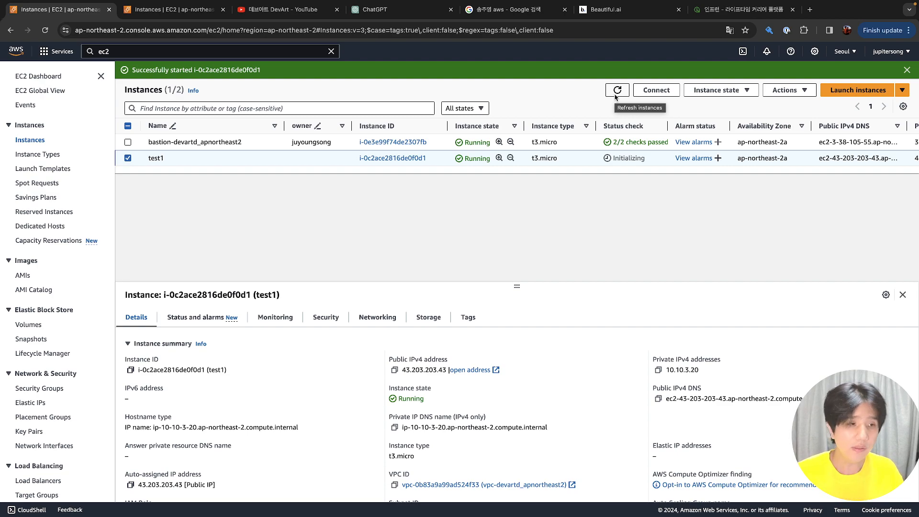
pyautogui.click(617, 91)
pyautogui.click(617, 91)
pyautogui.click(618, 90)
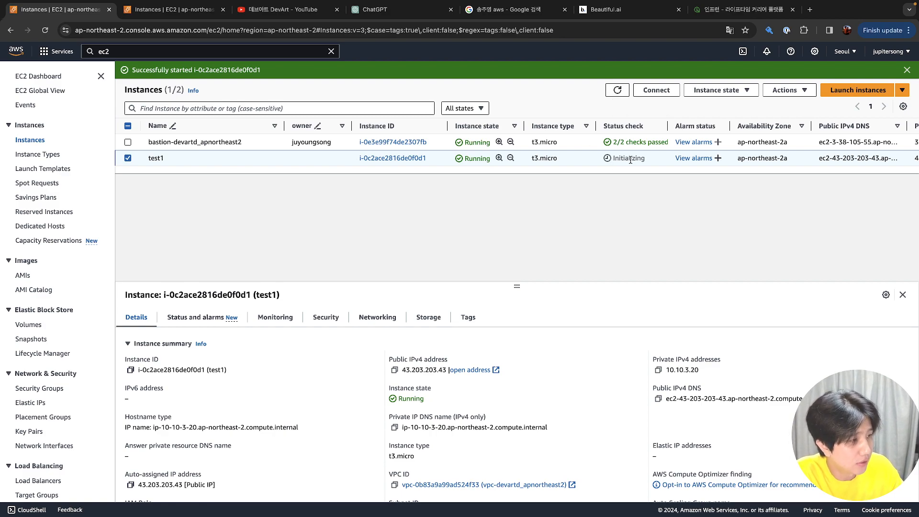
# Use 'Launch more like this' on test1, rename the copy to test2, and try launching
pyautogui.rightClick(183, 160)
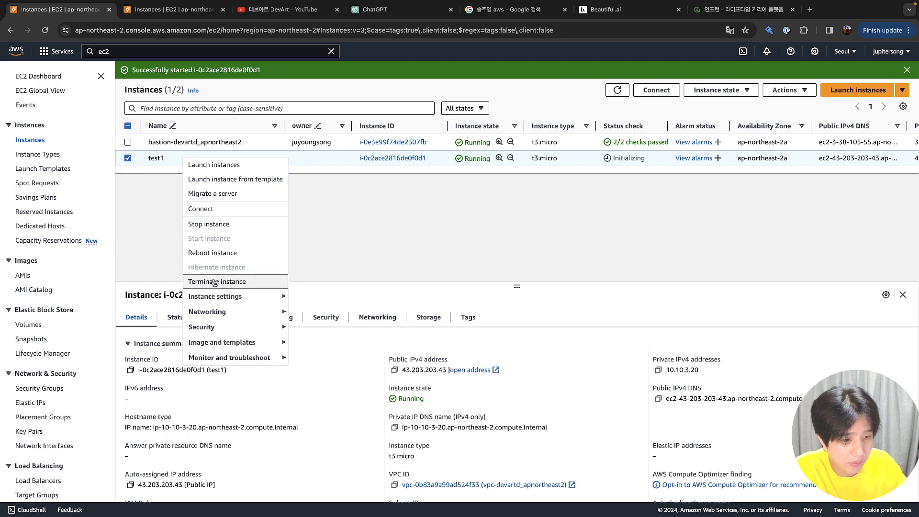
pyautogui.moveTo(226, 303)
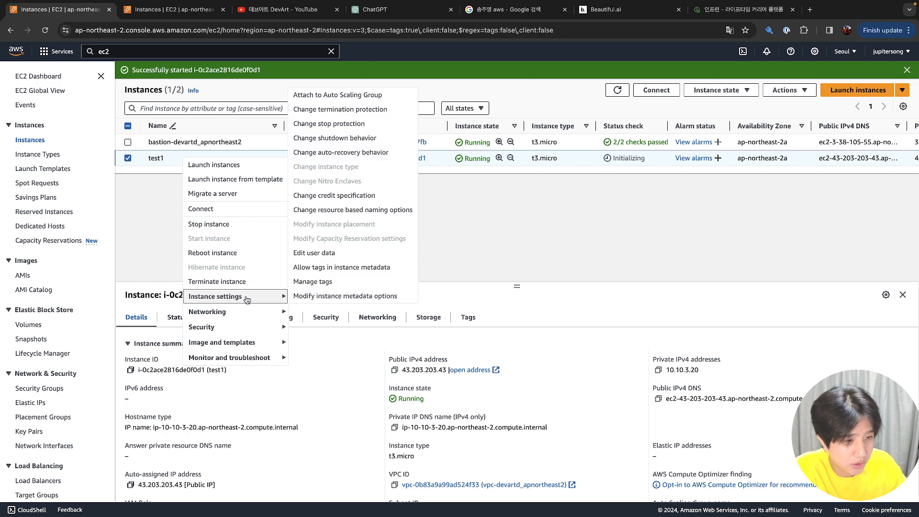
pyautogui.moveTo(243, 343)
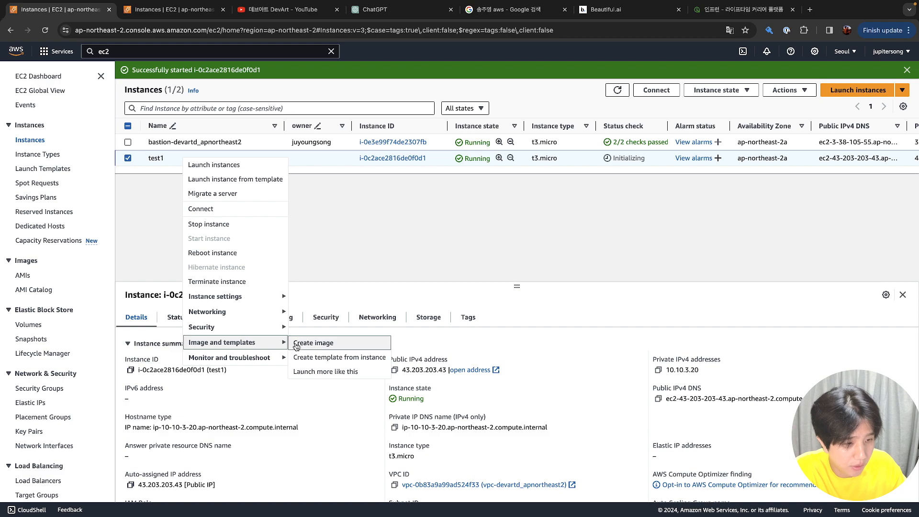
pyautogui.click(313, 373)
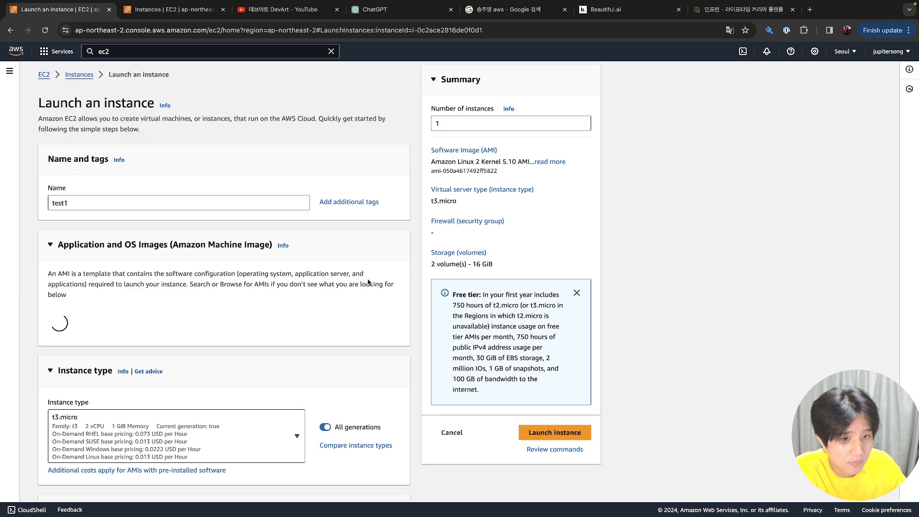
pyautogui.click(197, 203)
pyautogui.press('BackSpace')
pyautogui.write('2')
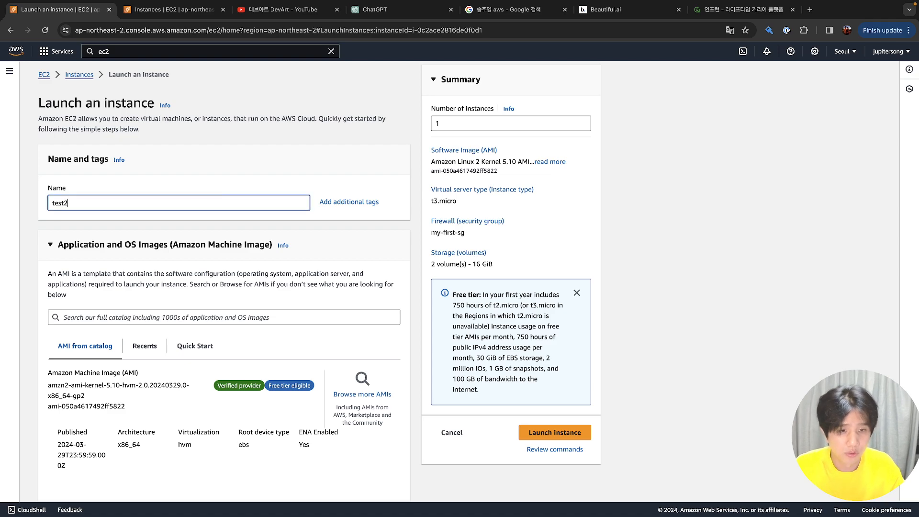
pyautogui.scroll(-15, 173, 448)
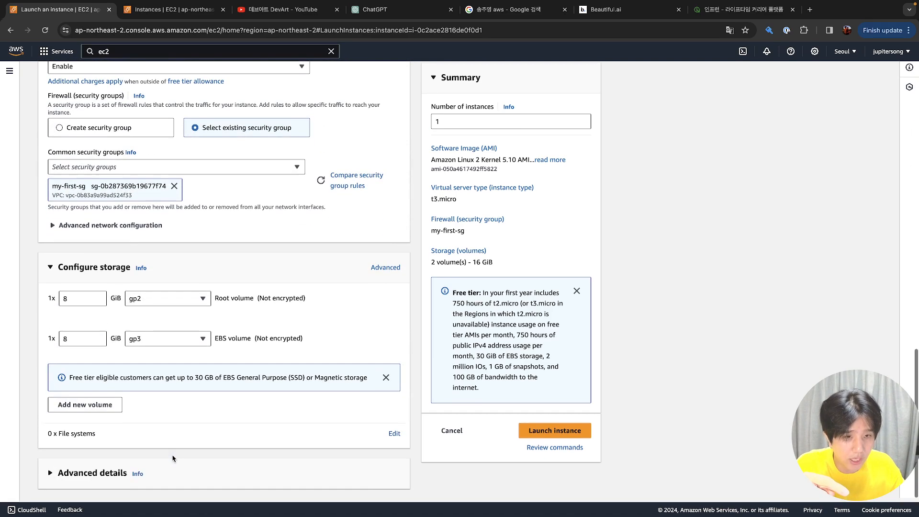
pyautogui.click(570, 429)
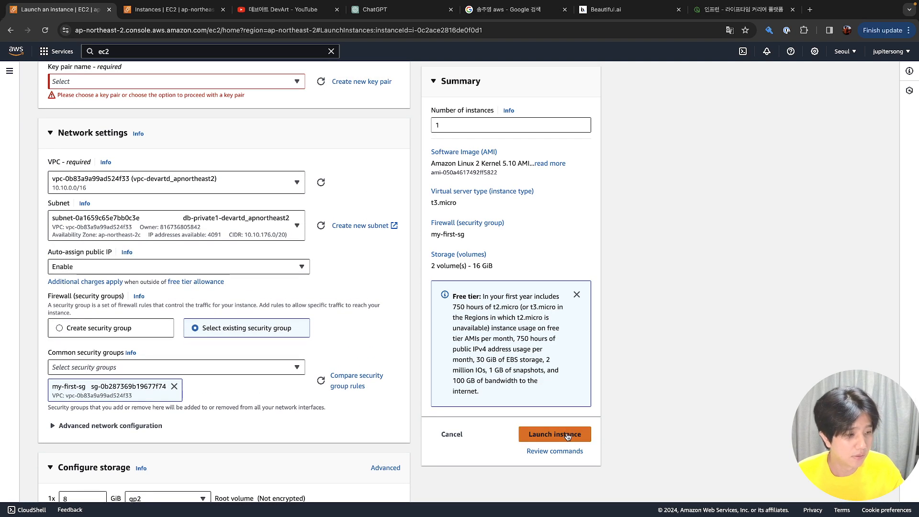
# Pick the inflearn-default-key key pair and launch test2
pyautogui.scroll(3, 568, 436)
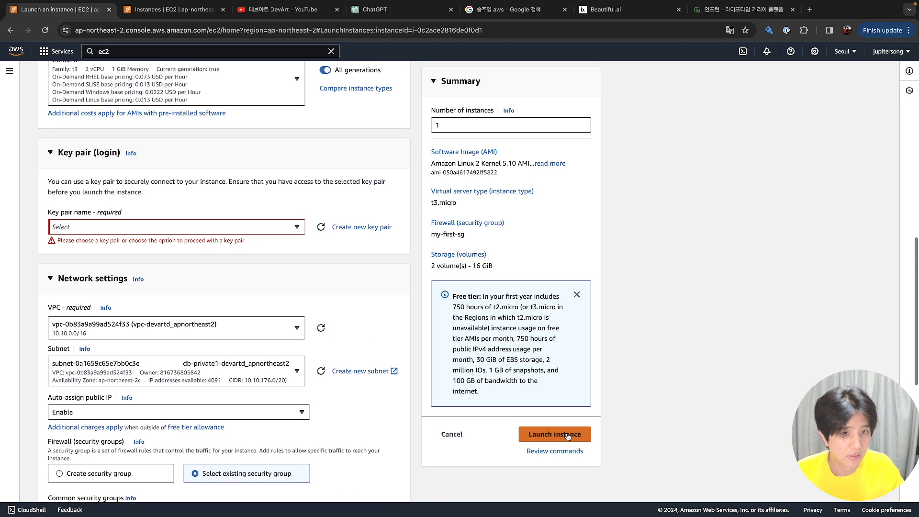
pyautogui.click(300, 231)
pyautogui.click(266, 367)
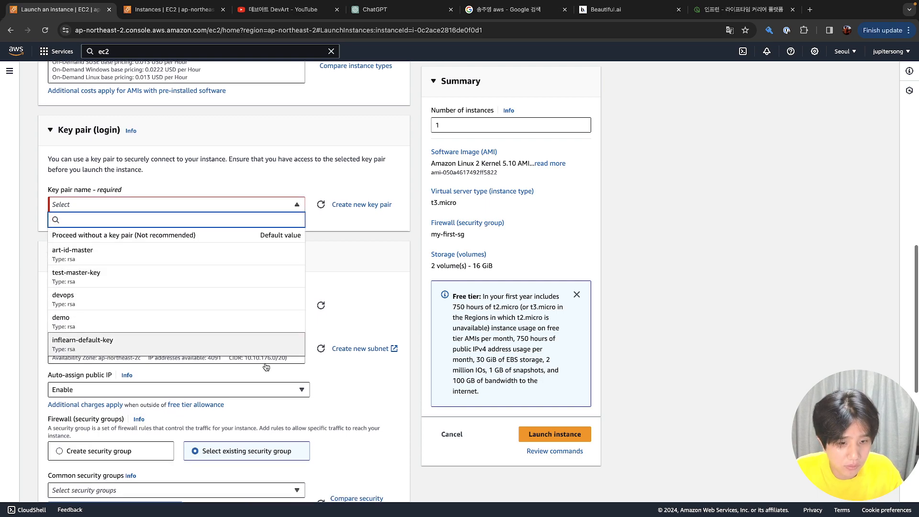
pyautogui.scroll(-1, 263, 344)
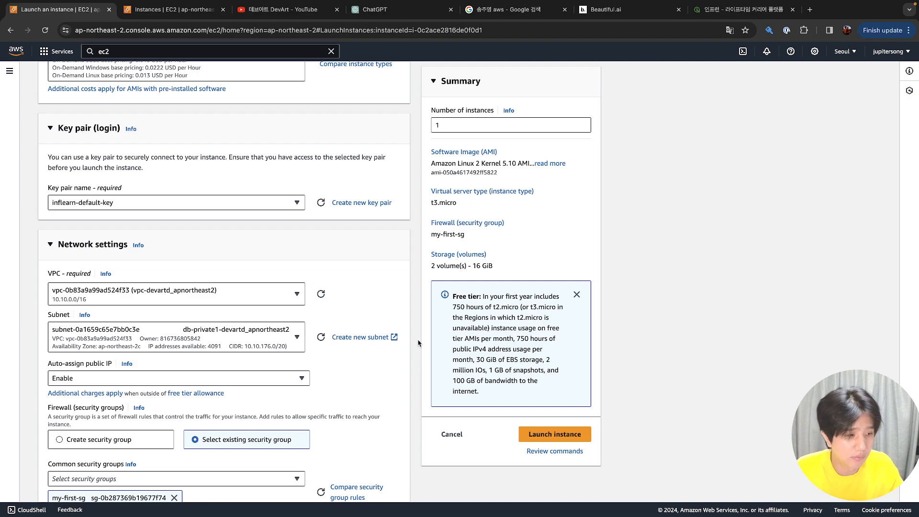
pyautogui.click(542, 437)
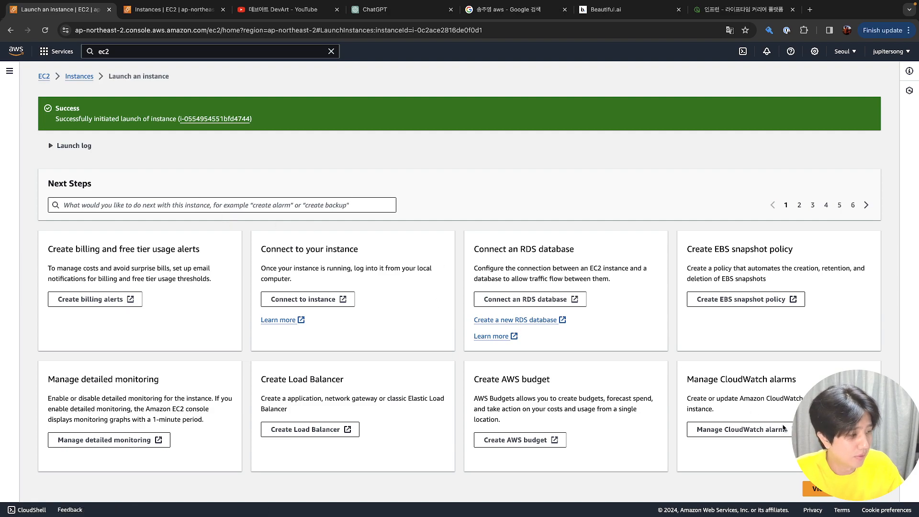
# Back in Instances, select only test1 and copy its public IPv4 43.203.203.43
pyautogui.click(839, 489)
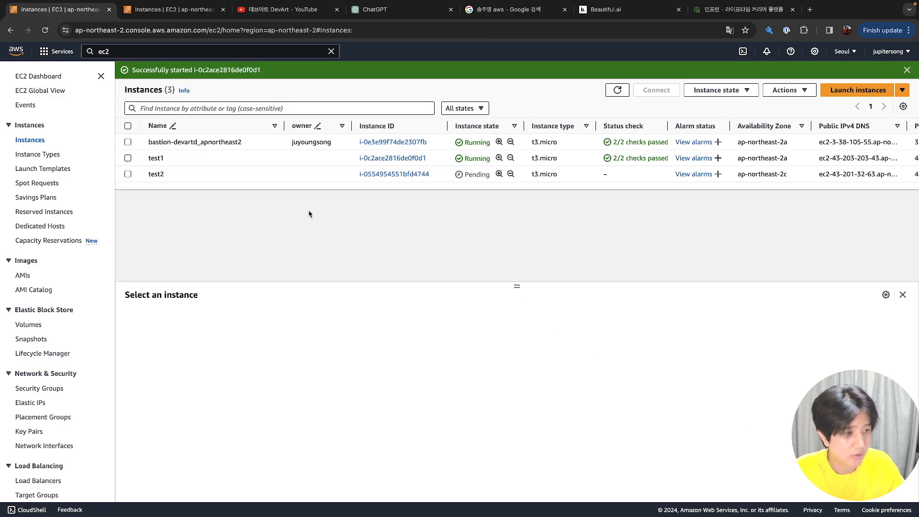
pyautogui.click(278, 176)
pyautogui.click(281, 222)
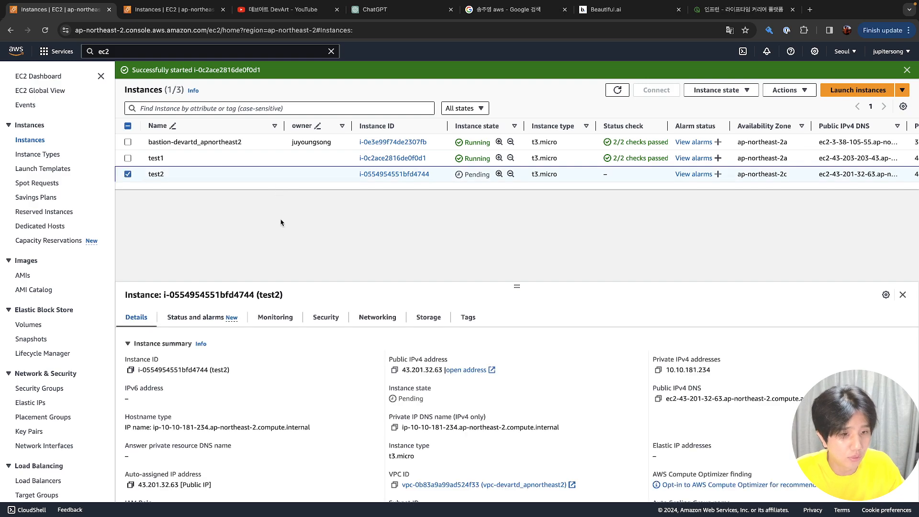
pyautogui.click(139, 159)
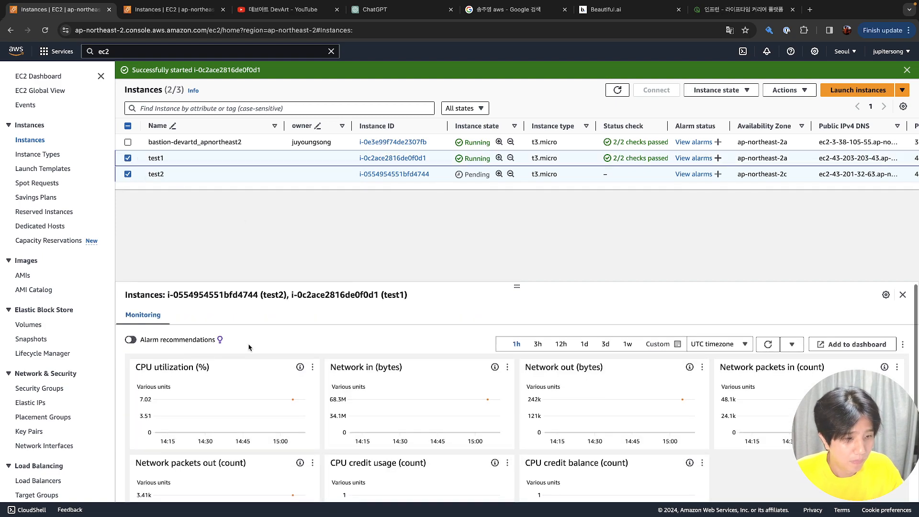
pyautogui.click(343, 158)
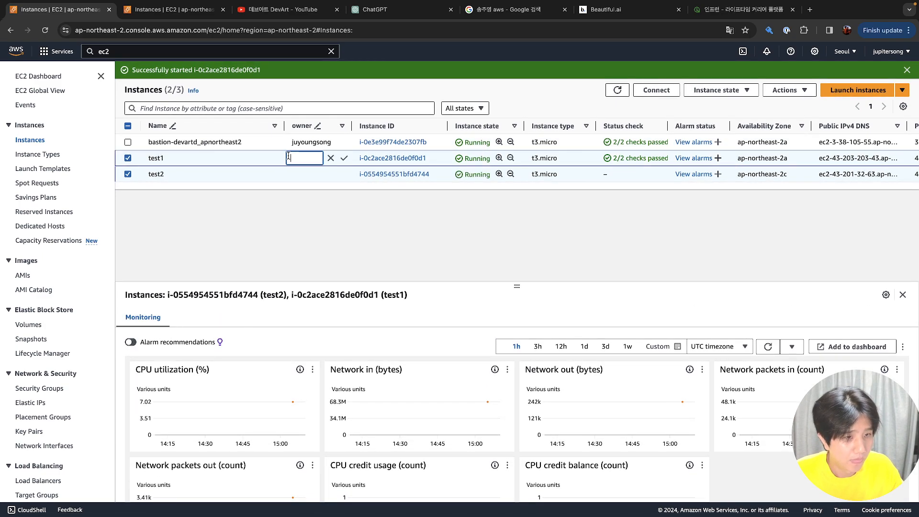
pyautogui.press('Escape')
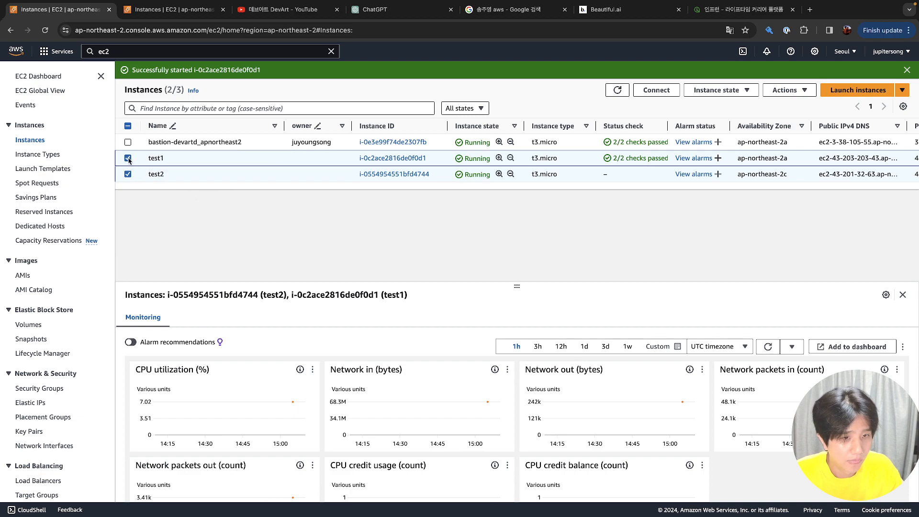
pyautogui.click(128, 158)
pyautogui.click(128, 158)
pyautogui.click(128, 173)
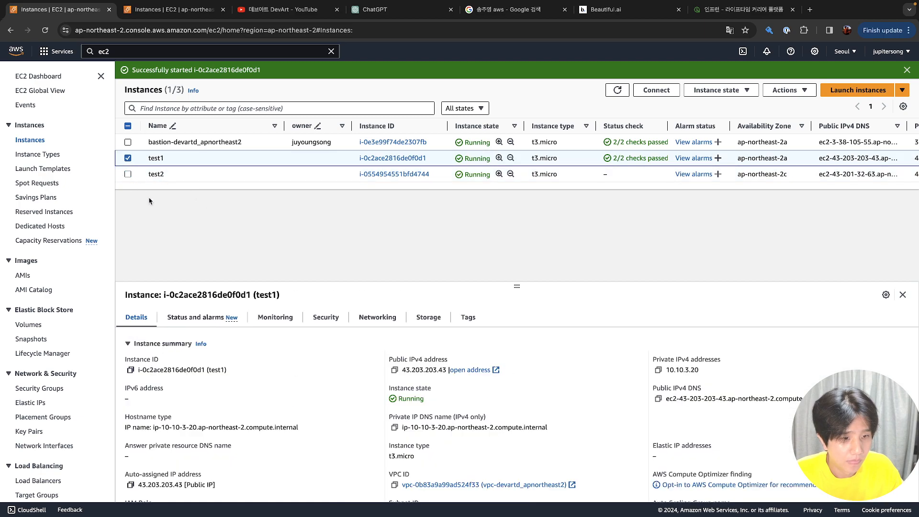
pyautogui.click(394, 371)
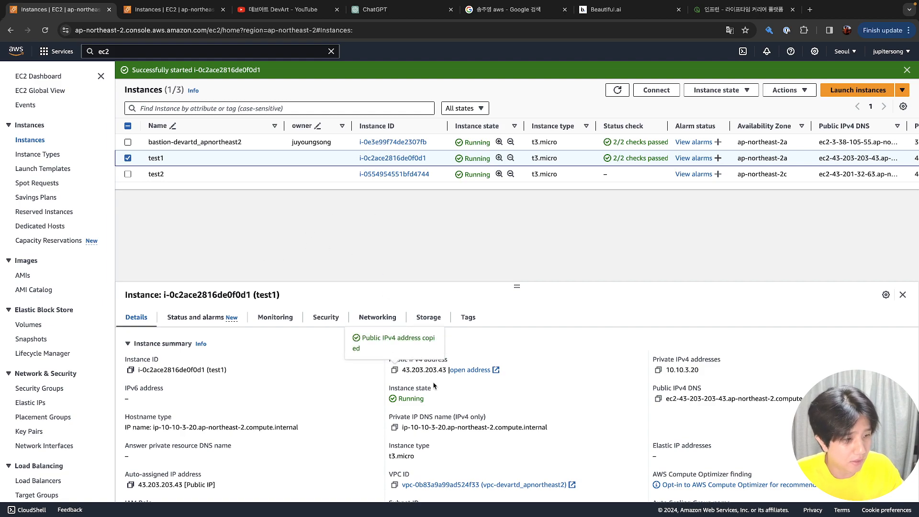
# Allocate a new Elastic IP address from the Elastic IPs page
pyautogui.click(36, 404)
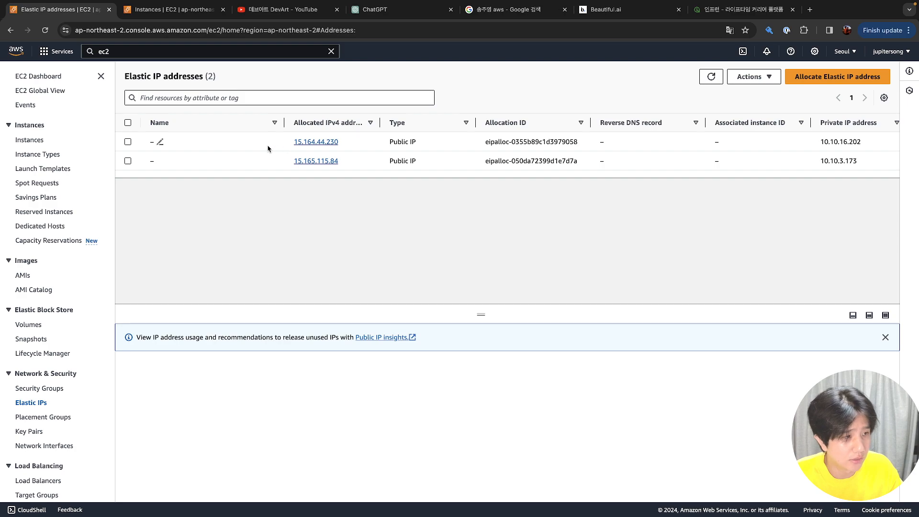
pyautogui.click(268, 149)
pyautogui.rightClick(268, 149)
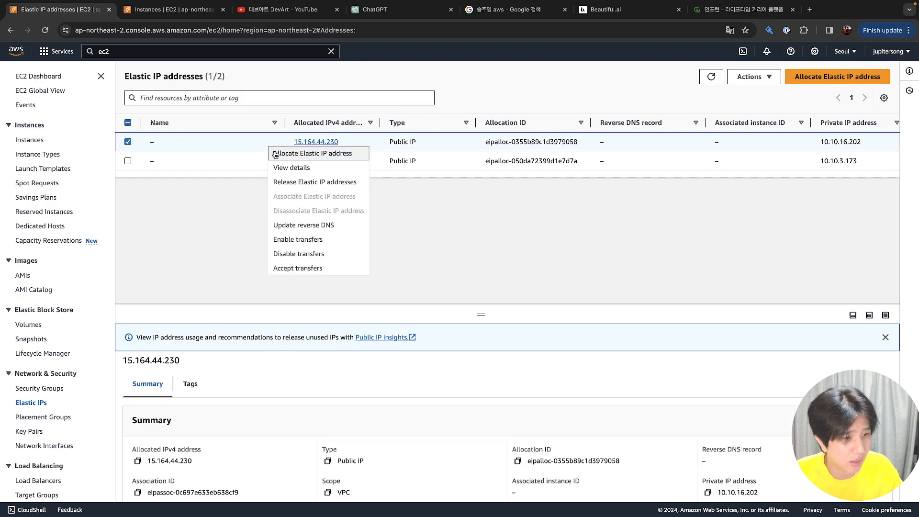
pyautogui.click(289, 154)
pyautogui.click(265, 176)
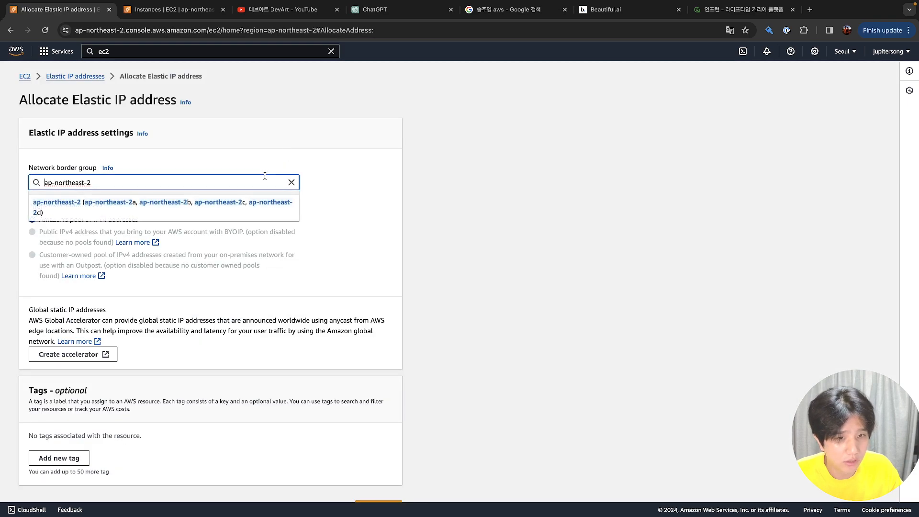
pyautogui.click(67, 77)
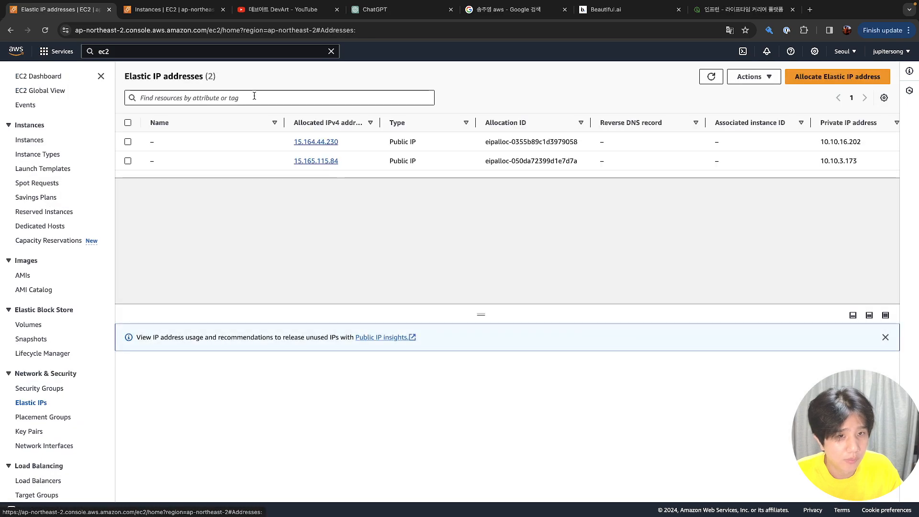
pyautogui.click(763, 78)
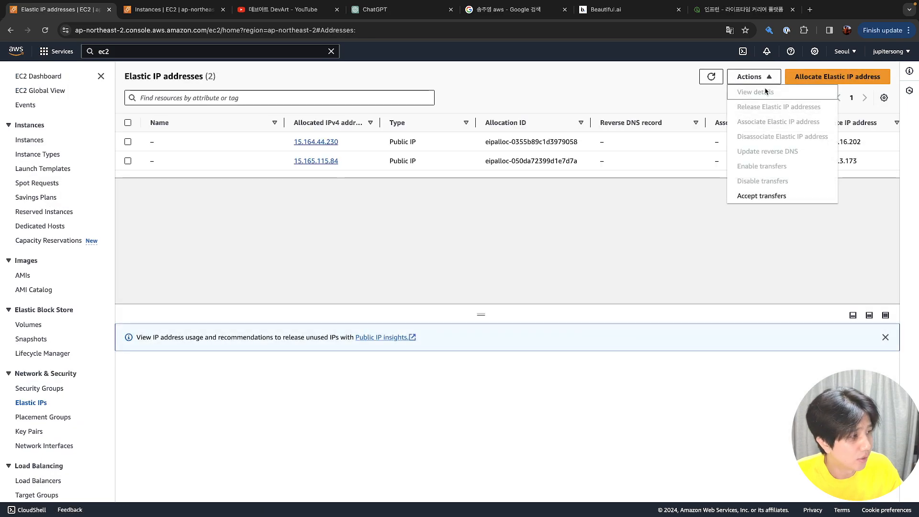
pyautogui.click(791, 81)
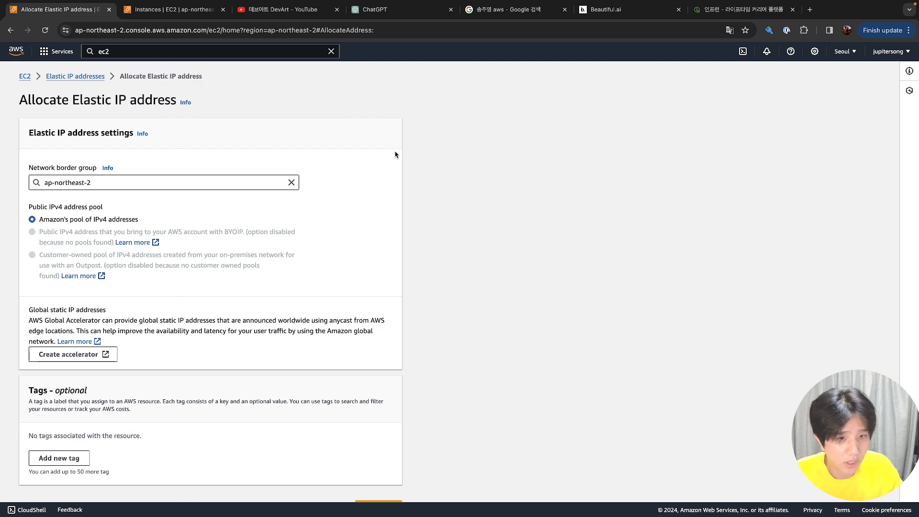
pyautogui.scroll(-1, 229, 259)
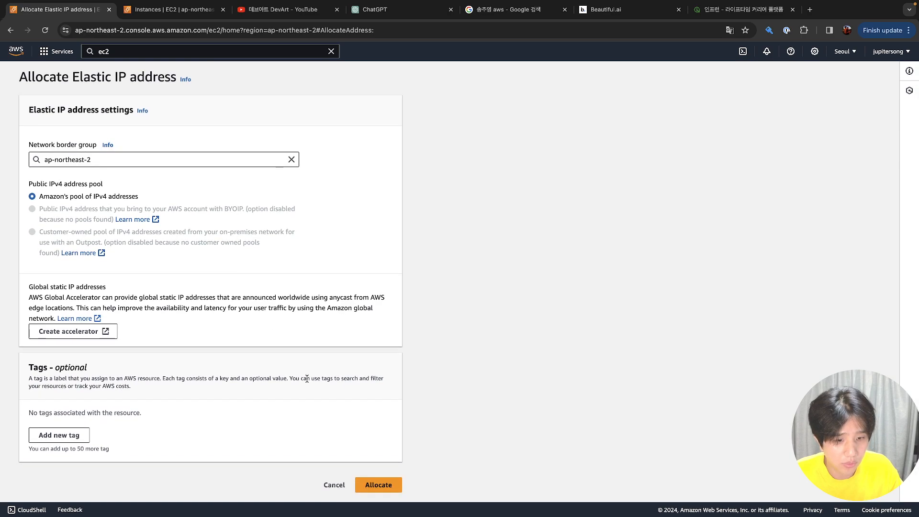
pyautogui.click(361, 493)
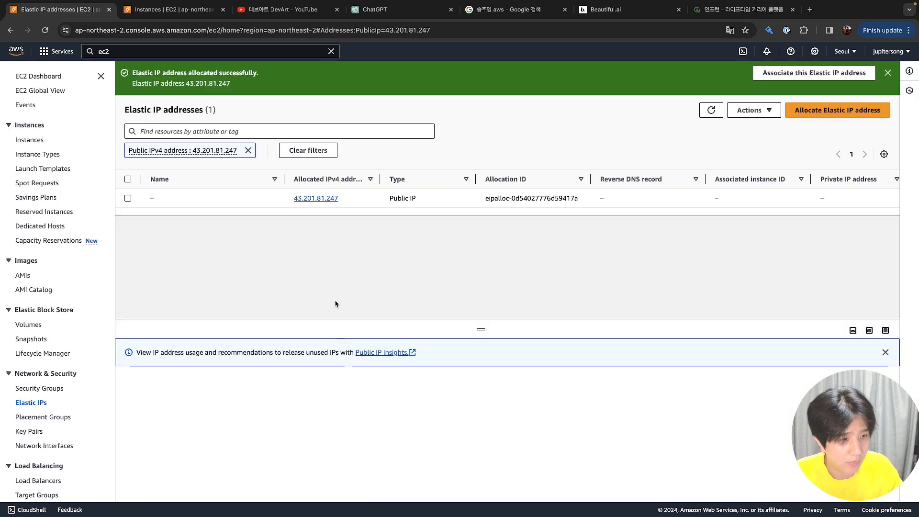
# Associate Elastic IP 43.201.81.247 with test1's instance i-0c2ace2816de0f0d1
pyautogui.click(259, 202)
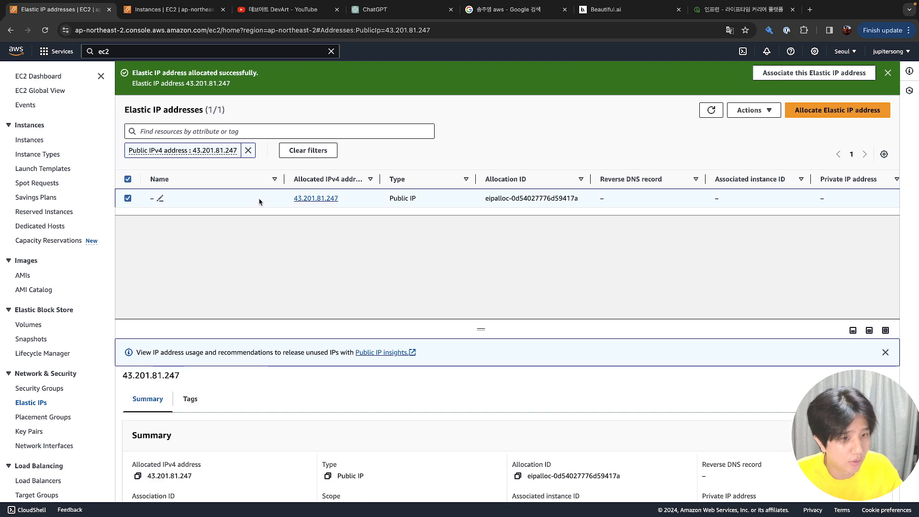
pyautogui.rightClick(259, 201)
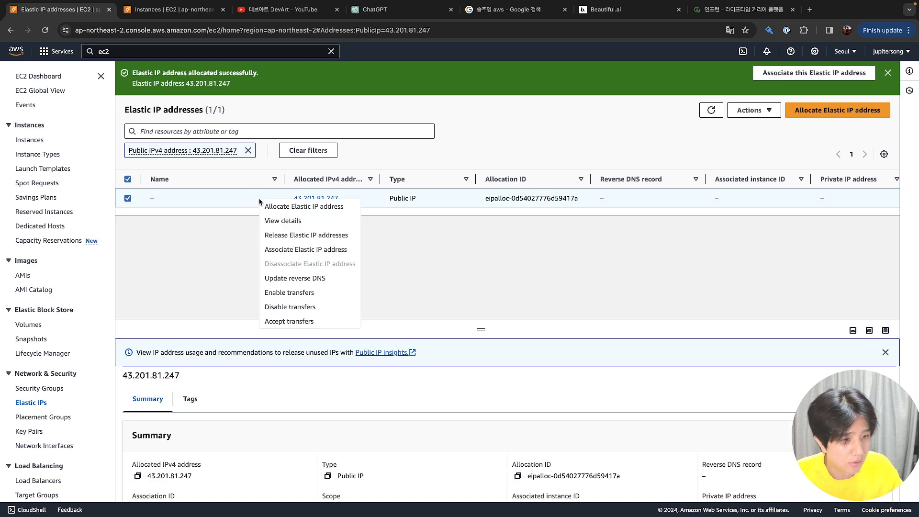
pyautogui.click(282, 249)
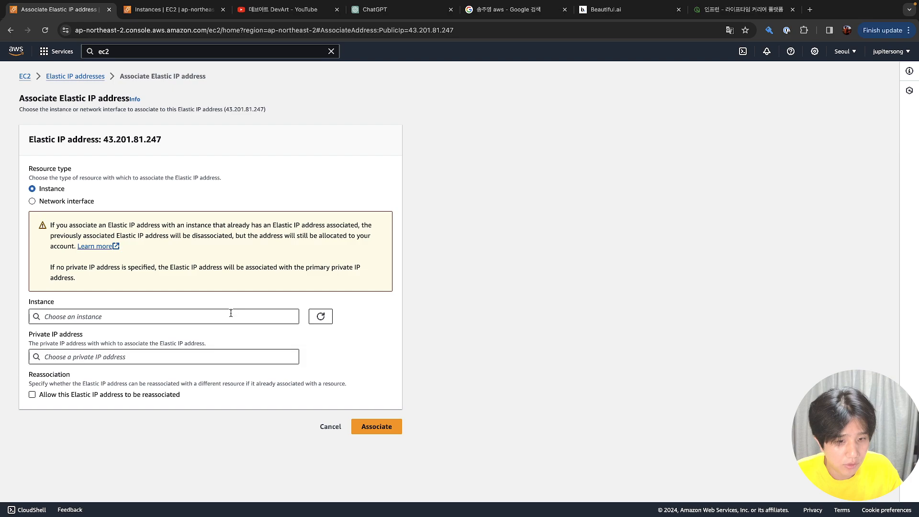
pyautogui.click(231, 313)
pyautogui.click(221, 348)
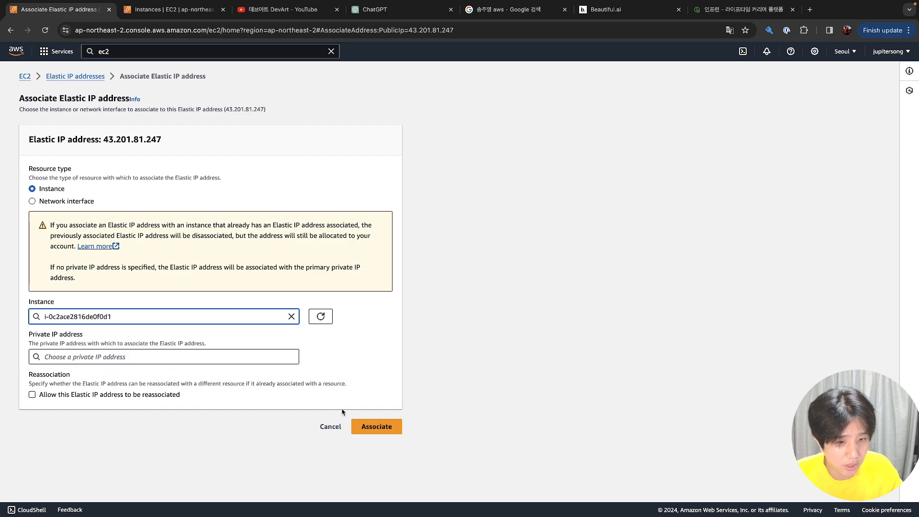
pyautogui.click(369, 427)
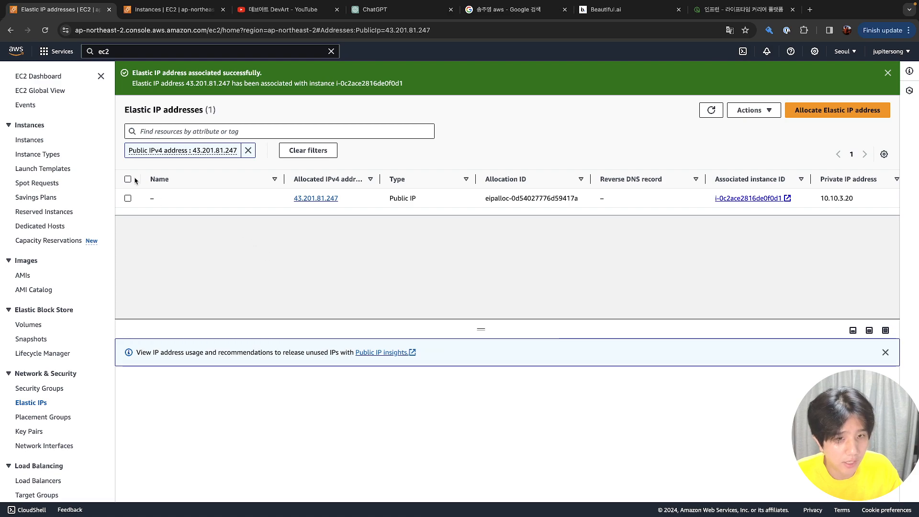
# Check test1's details and confirm 43.201.81.247 is associated in the Elastic IP list
pyautogui.click(28, 139)
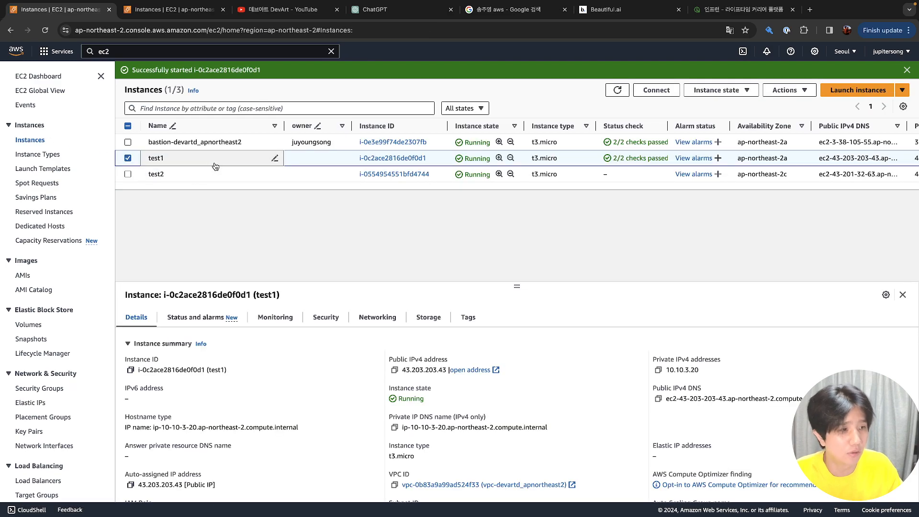
pyautogui.click(395, 372)
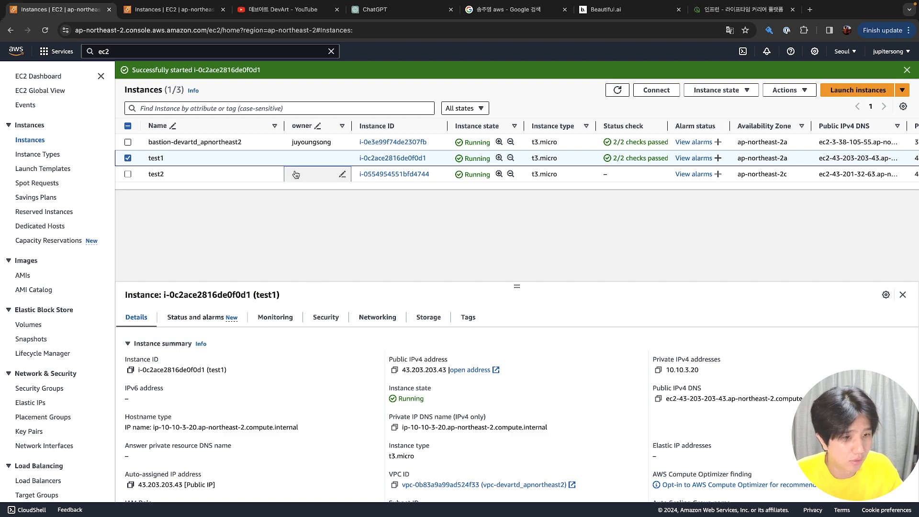
pyautogui.click(273, 174)
pyautogui.click(215, 154)
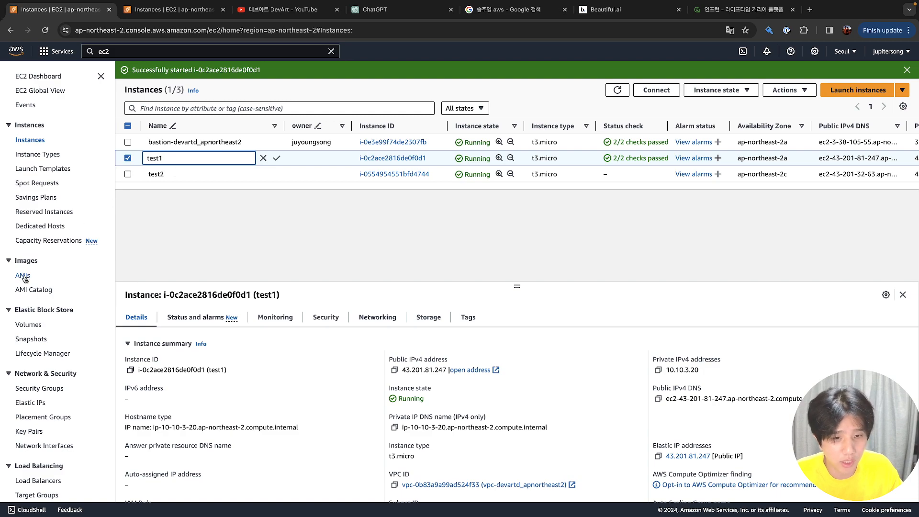
pyautogui.click(33, 404)
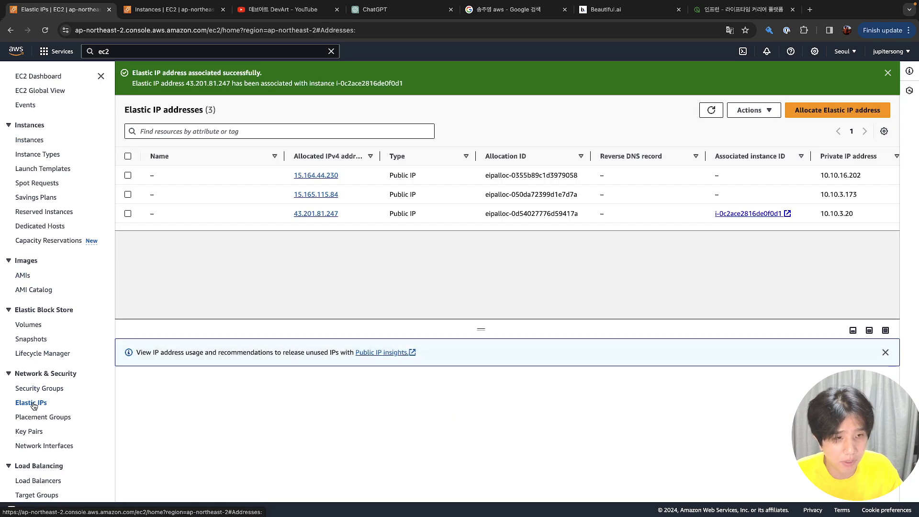
pyautogui.click(285, 219)
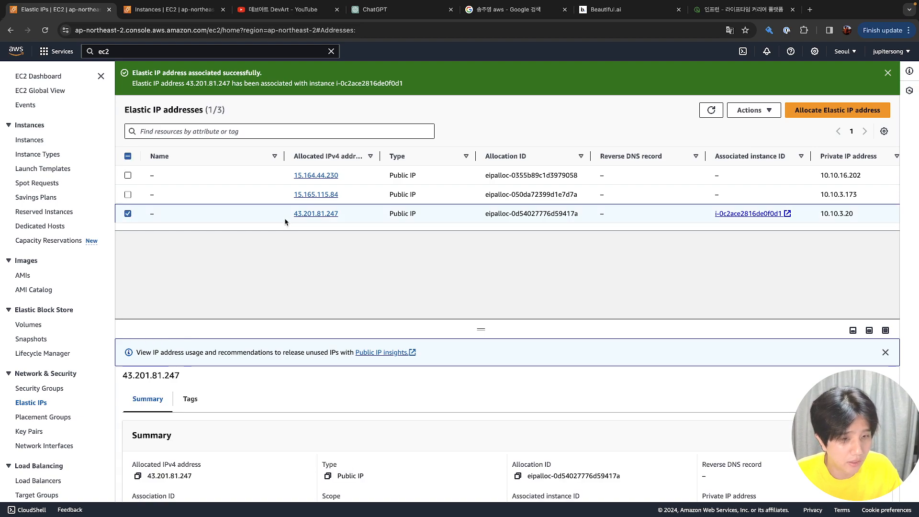
# Copy test1's new public IPv4 43.201.81.247 and show all open windows
pyautogui.click(37, 141)
pyautogui.click(211, 159)
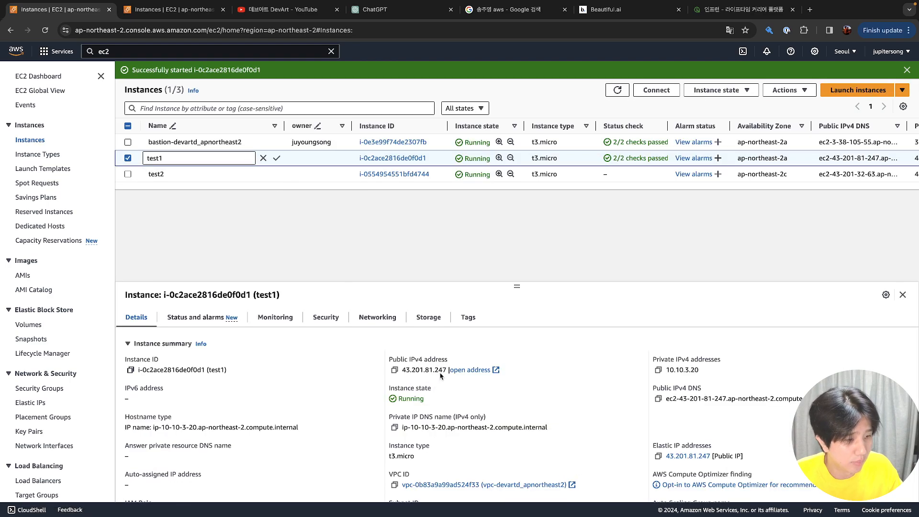
pyautogui.click(395, 370)
pyautogui.hotkey('ctrl', 'Up')
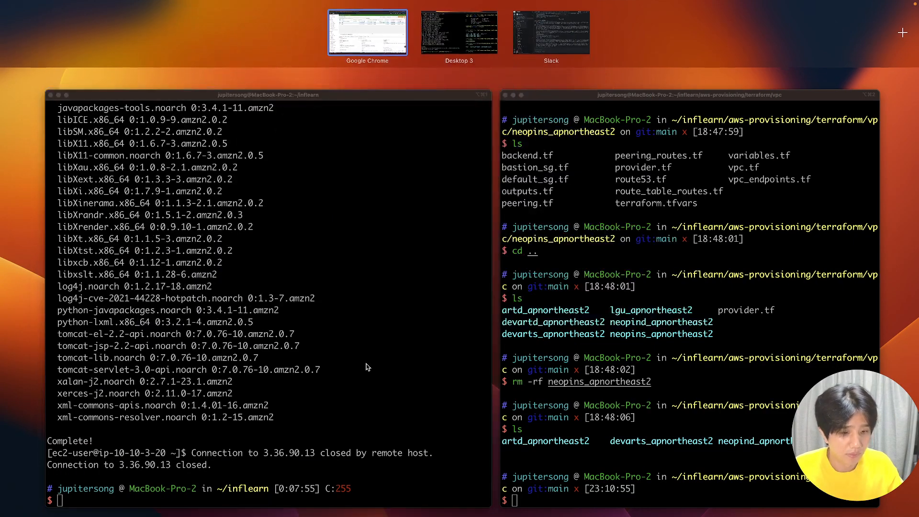
# SSH into test1 at 43.201.81.247 with inflearn-default-key.pem, accept the host key, then exit
pyautogui.click(367, 369)
pyautogui.write('w')
pyautogui.press('BackSpace')
pyautogui.write('ssh -i inf')
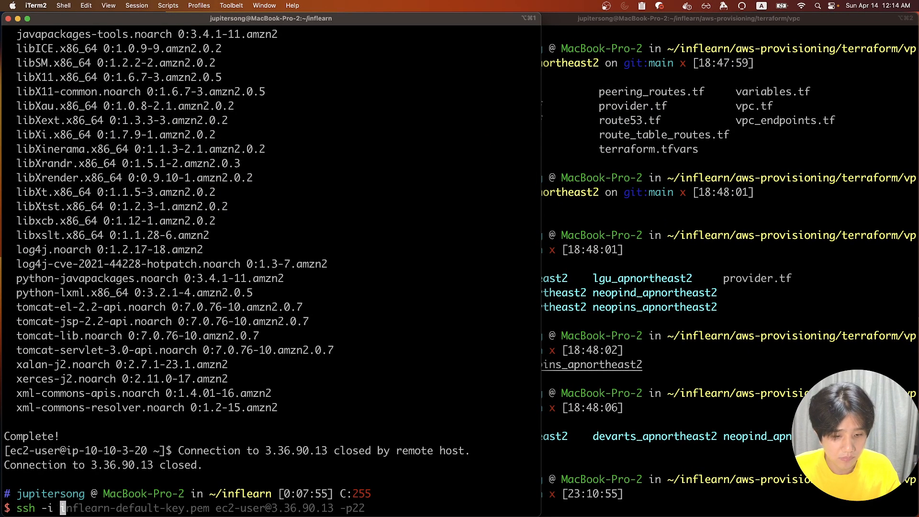
pyautogui.press('Tab')
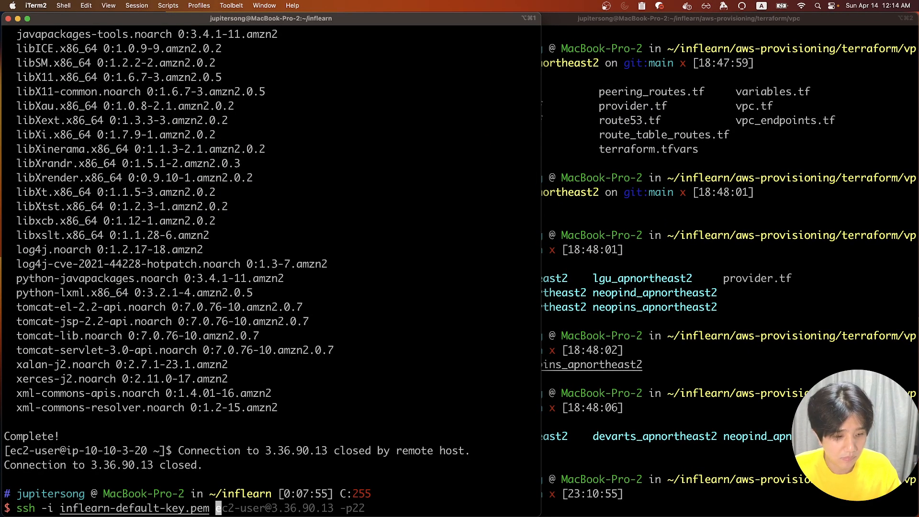
pyautogui.write('ec2-user@')
pyautogui.press('super+v')
pyautogui.press('Return')
pyautogui.write('yes')
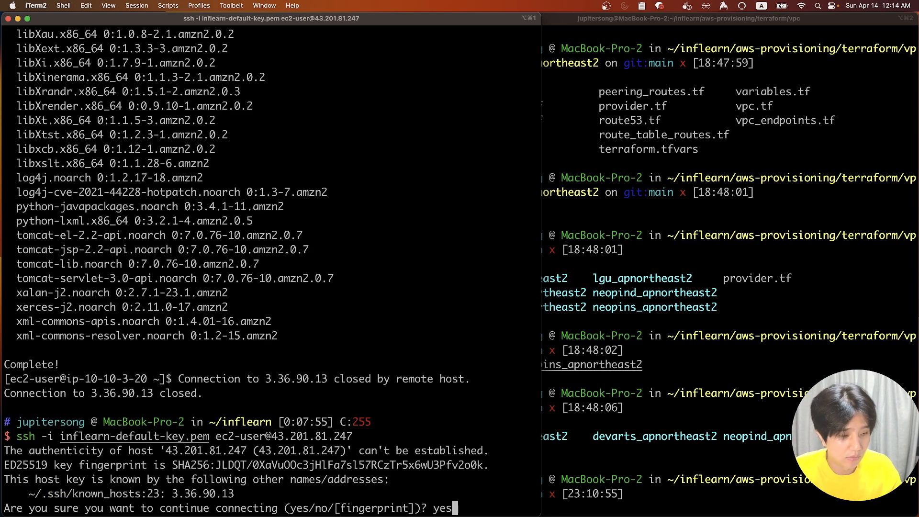
pyautogui.press('Return')
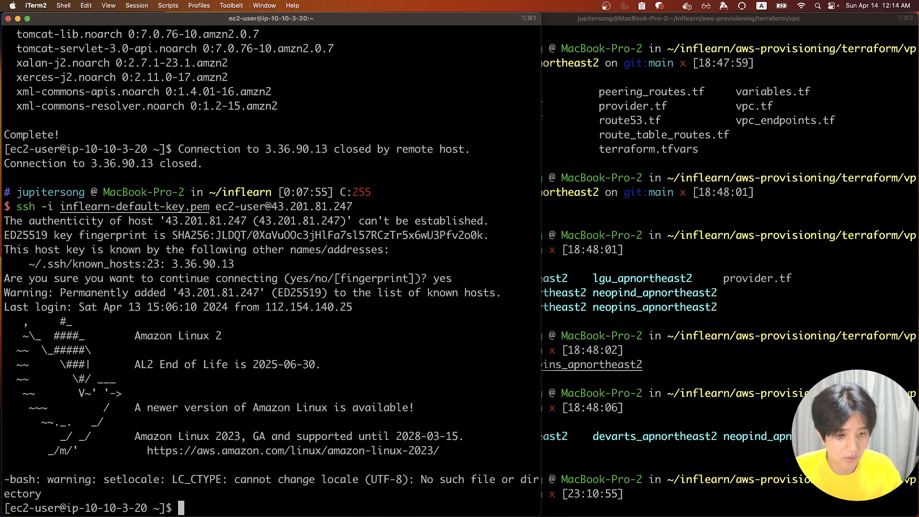
pyautogui.write('exit')
pyautogui.press('Return')
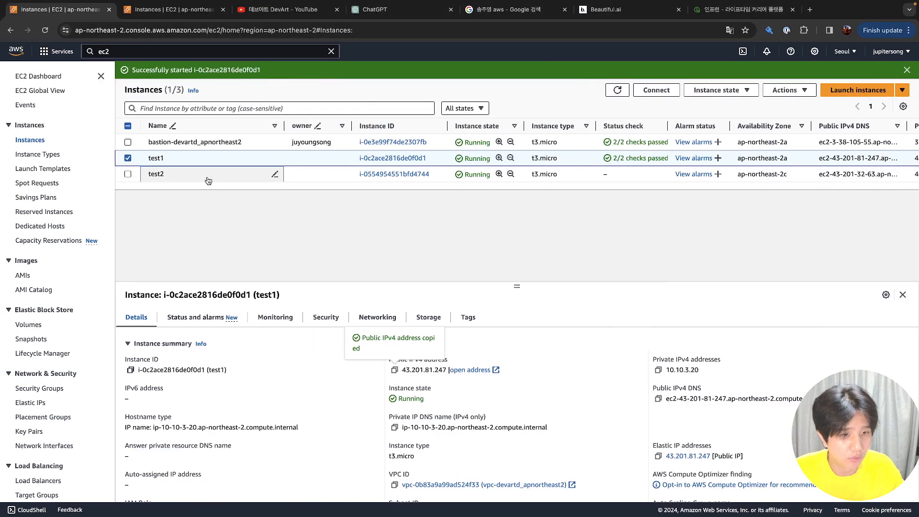
# Select test2 in the EC2 console and copy its public IPv4 address
pyautogui.click(206, 179)
pyautogui.click(127, 178)
pyautogui.click(191, 177)
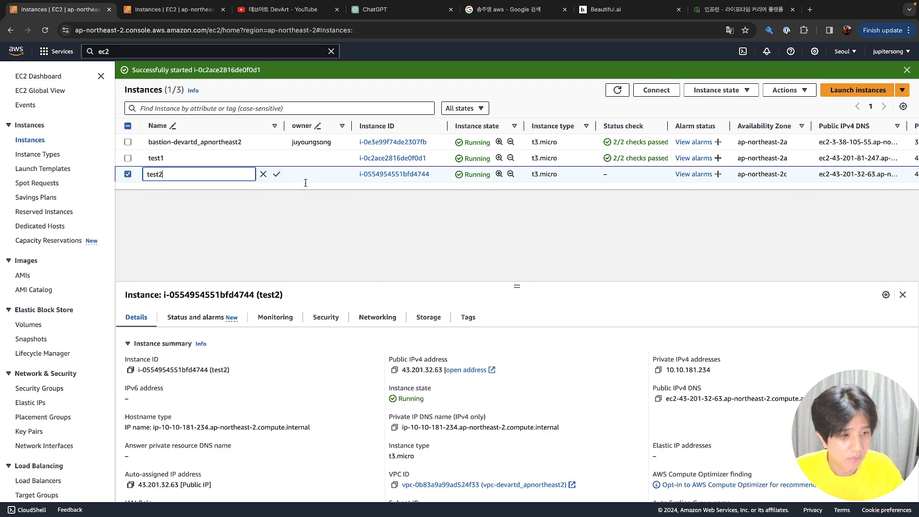
pyautogui.click(395, 370)
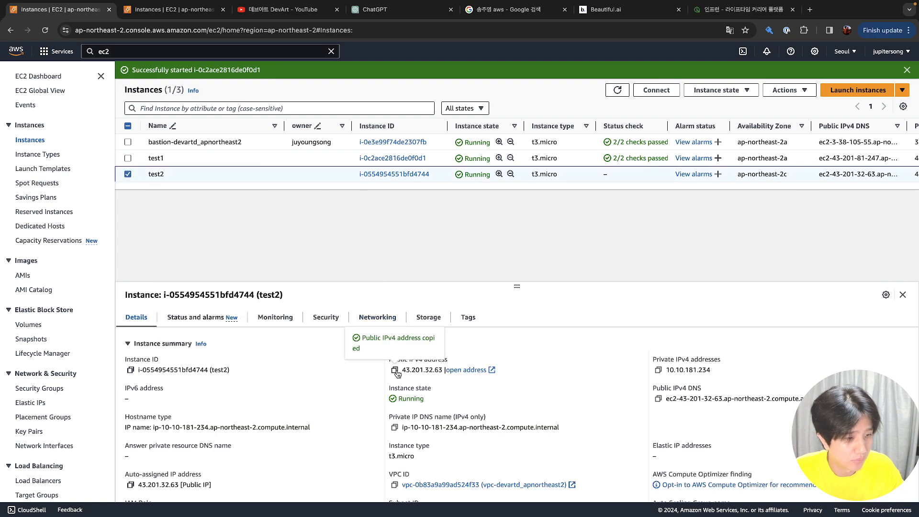
# Add inflearn-default-key.pem to the SSH agent with ssh-add
pyautogui.hotkey('ctrl', 'Right')
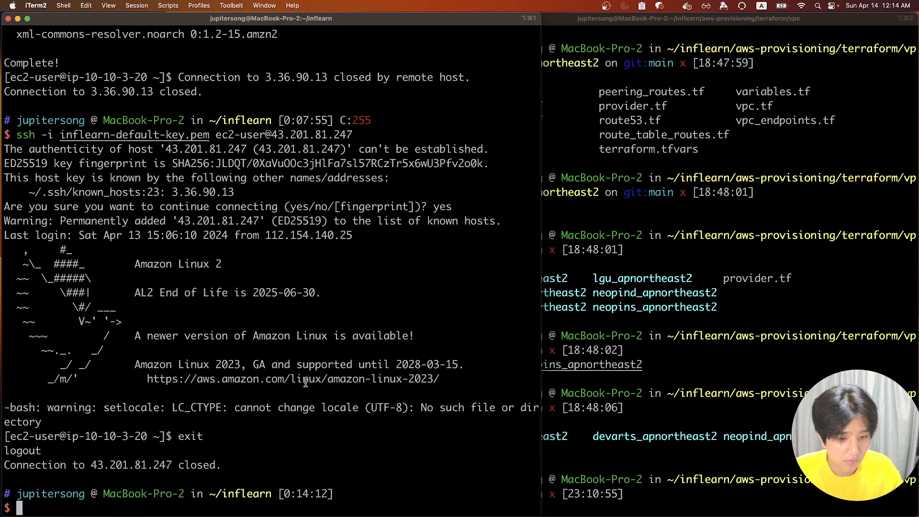
pyautogui.write('ssh-add in')
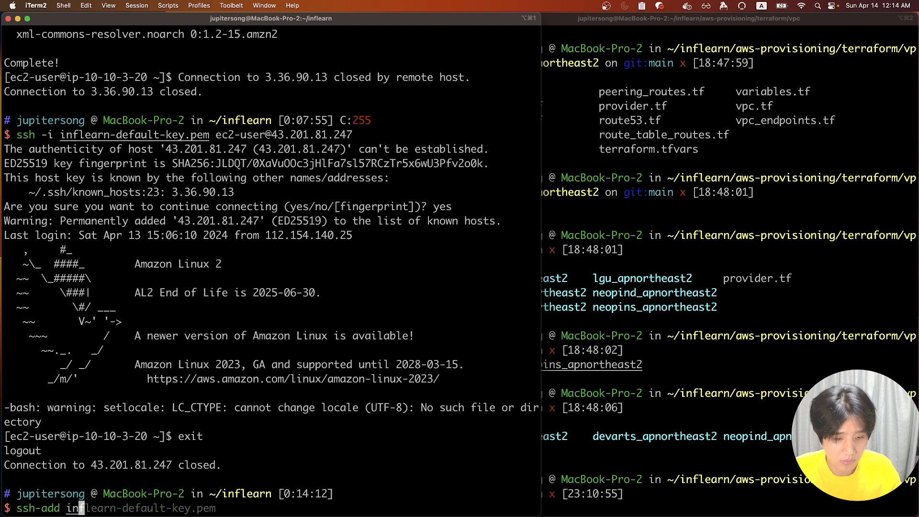
pyautogui.press('Right')
pyautogui.press('Return')
pyautogui.write('ssh -')
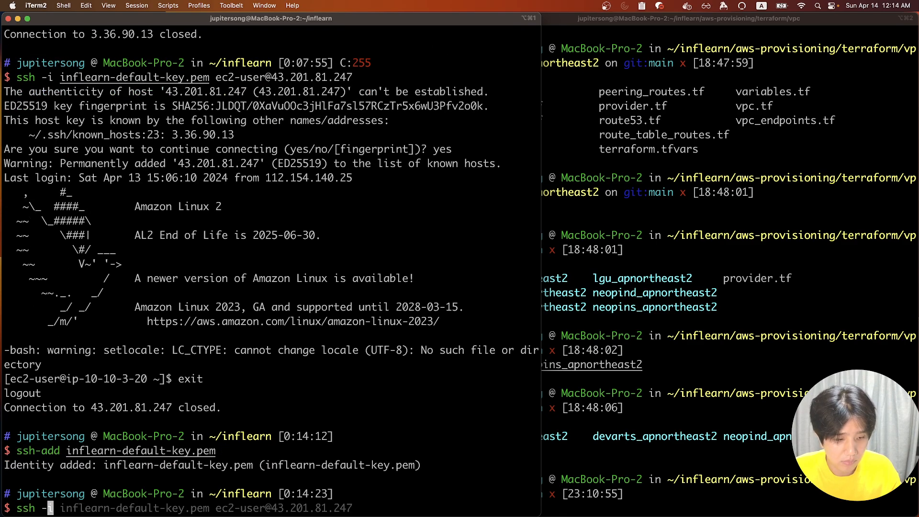
pyautogui.press('BackSpace')
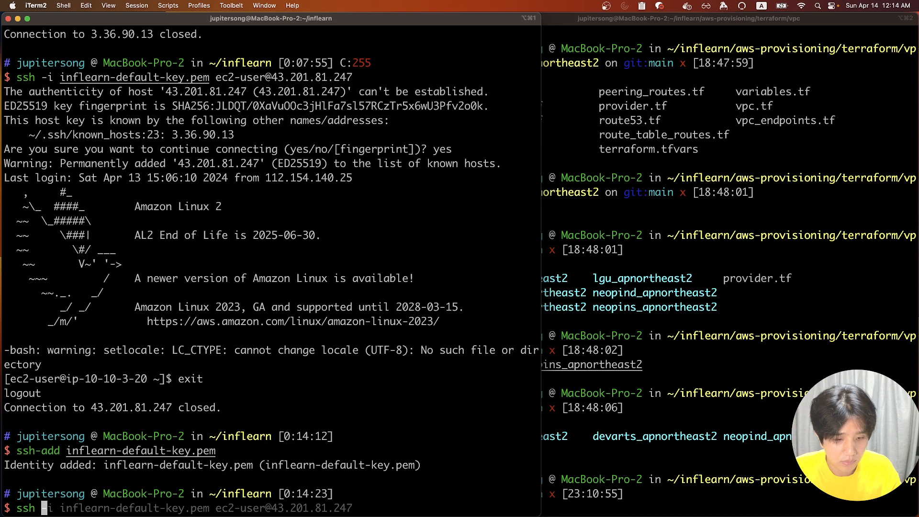
pyautogui.write('ec2-user@43.201.32.63 -p22')
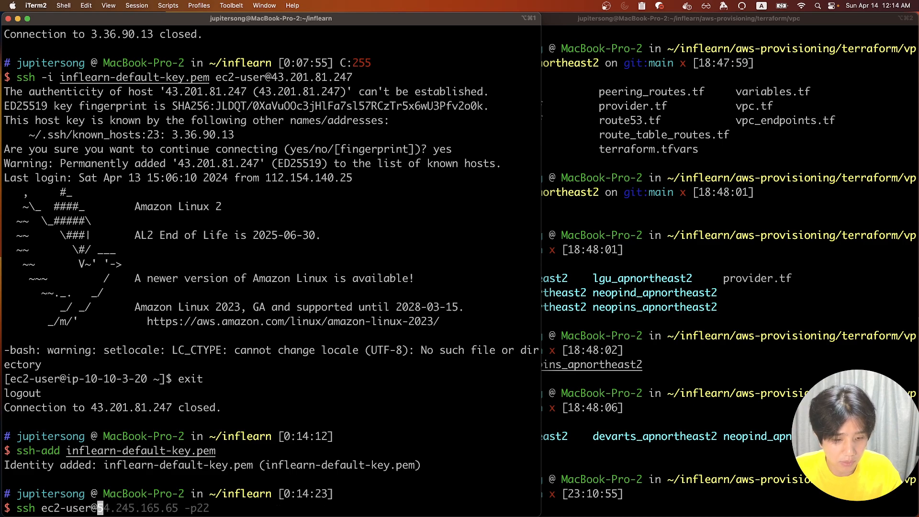
pyautogui.press('super+v')
pyautogui.write('-p22')
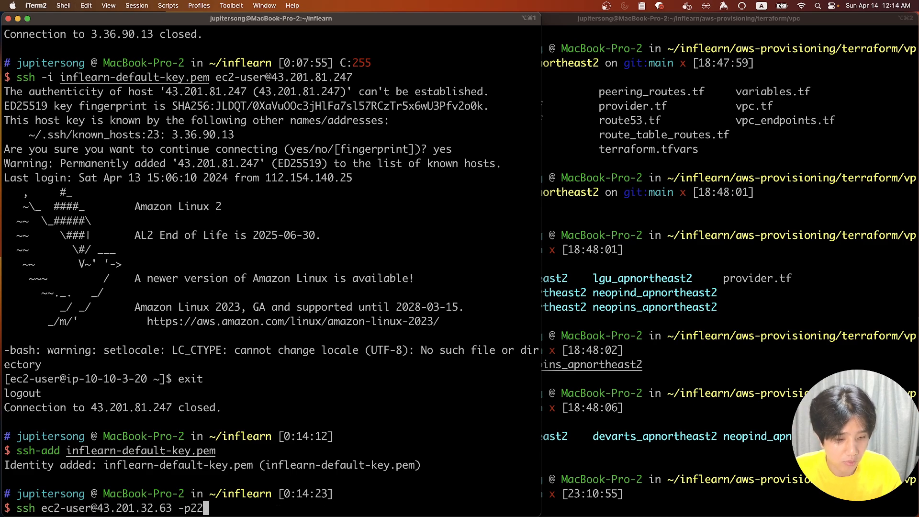
pyautogui.press('Return')
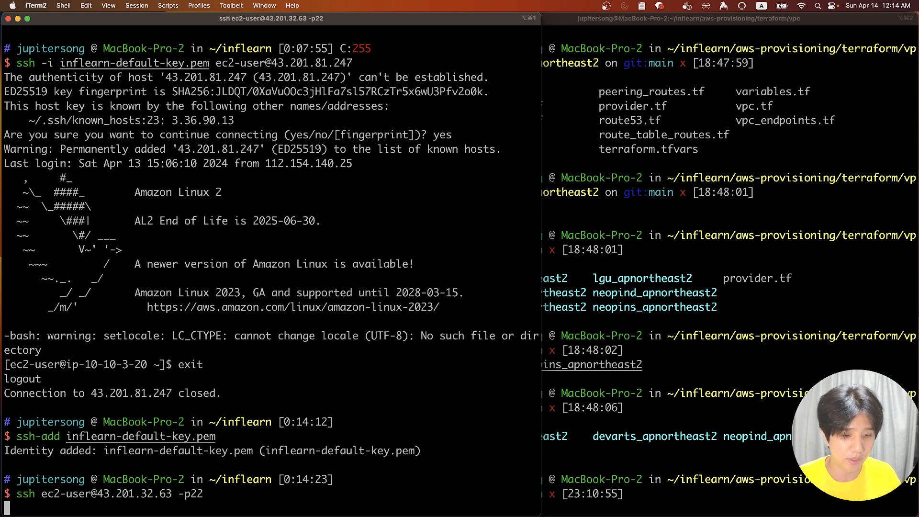
pyautogui.hotkey('ctrl', 'c')
pyautogui.hotkey('ctrl', 'Right')
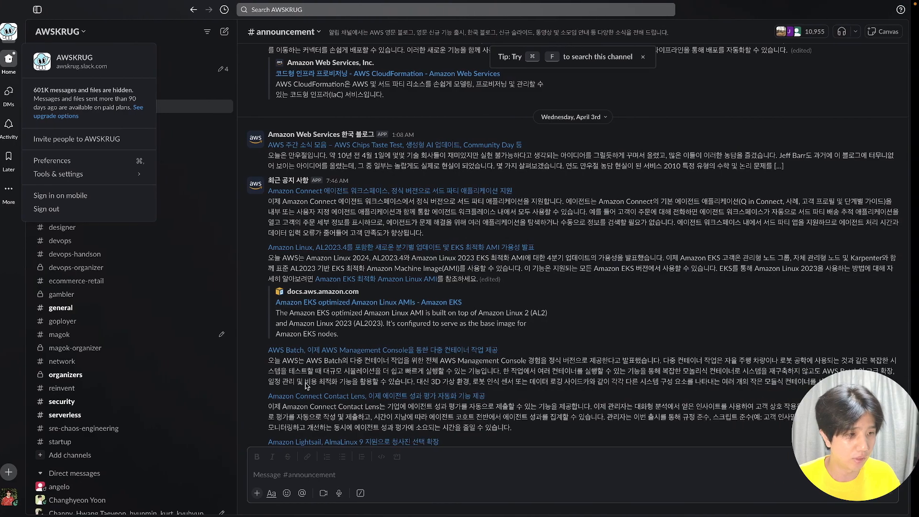
pyautogui.hotkey('ctrl', 'Left')
pyautogui.press('Up')
pyautogui.press('Return')
pyautogui.hotkey('ctrl', 'Left')
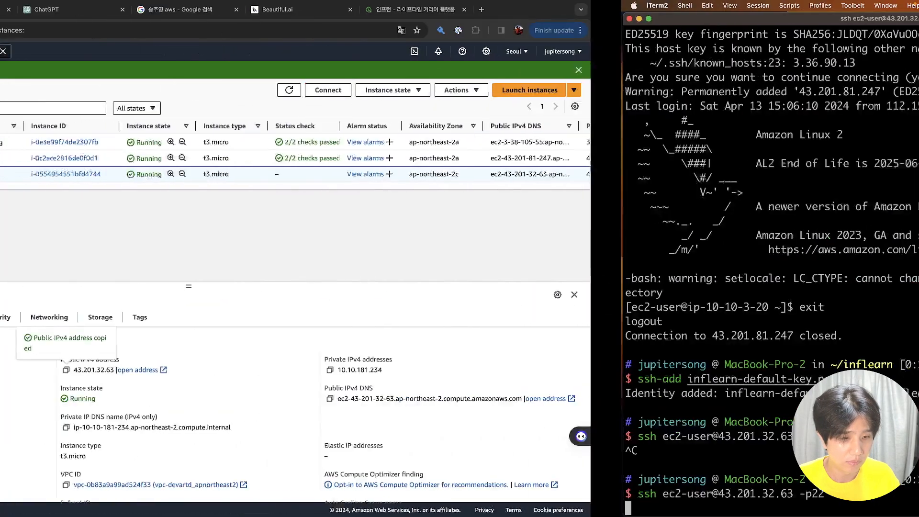
# Review test2's details (subnet db-private1-devartd_apnortheast2, IP 43.201.32.63) and open its actions menu
pyautogui.scroll(-2, 268, 362)
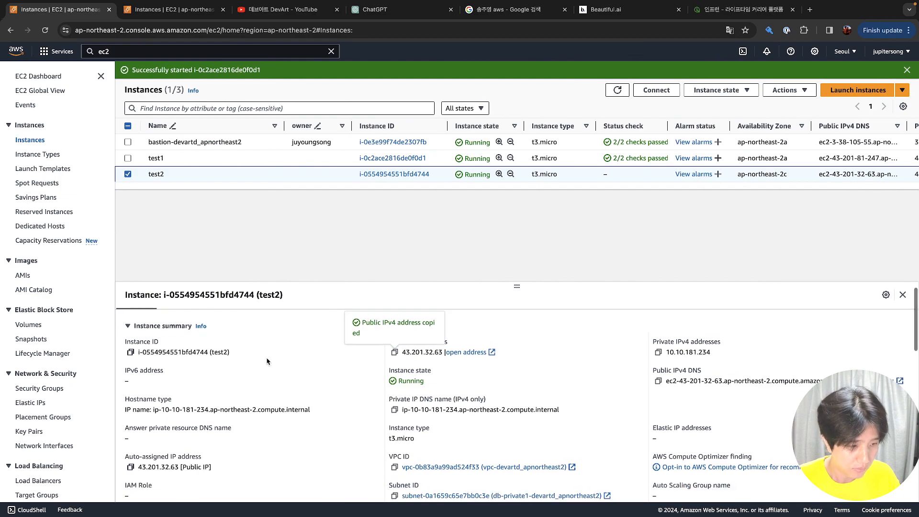
pyautogui.scroll(-1, 266, 361)
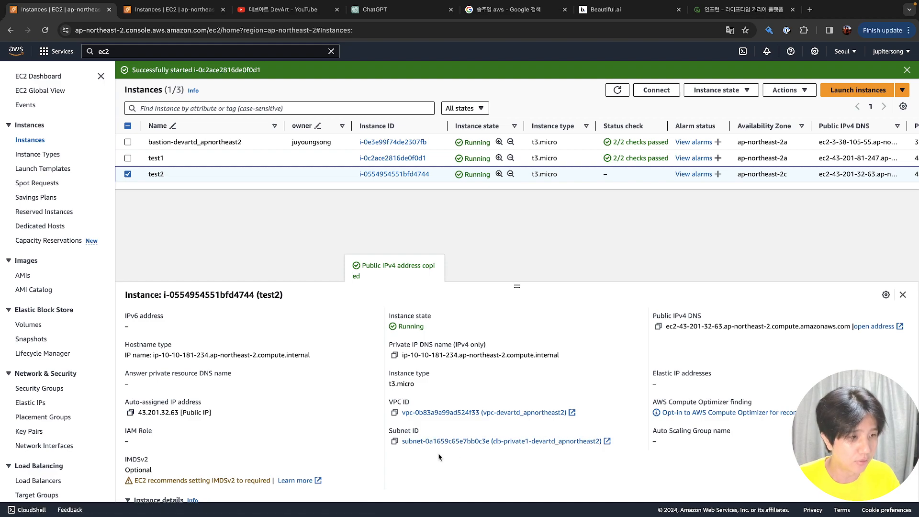
pyautogui.click(135, 181)
pyautogui.click(136, 177)
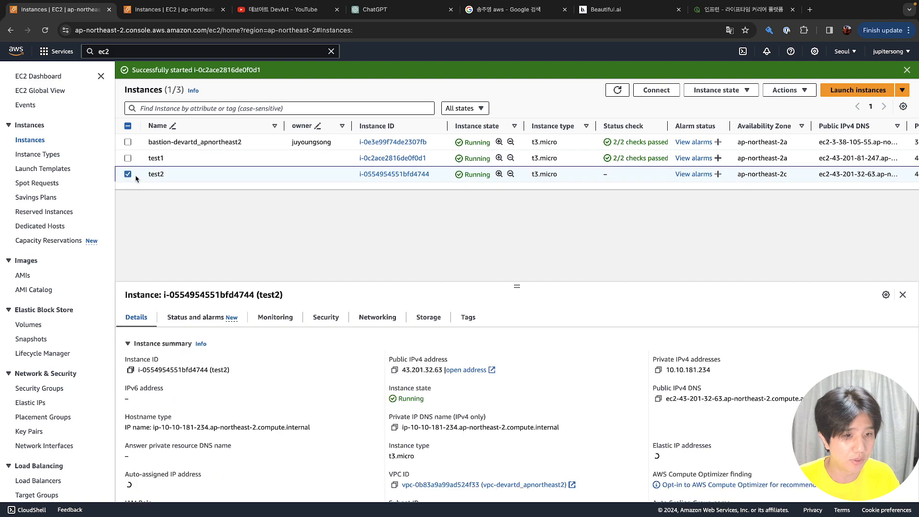
pyautogui.rightClick(136, 178)
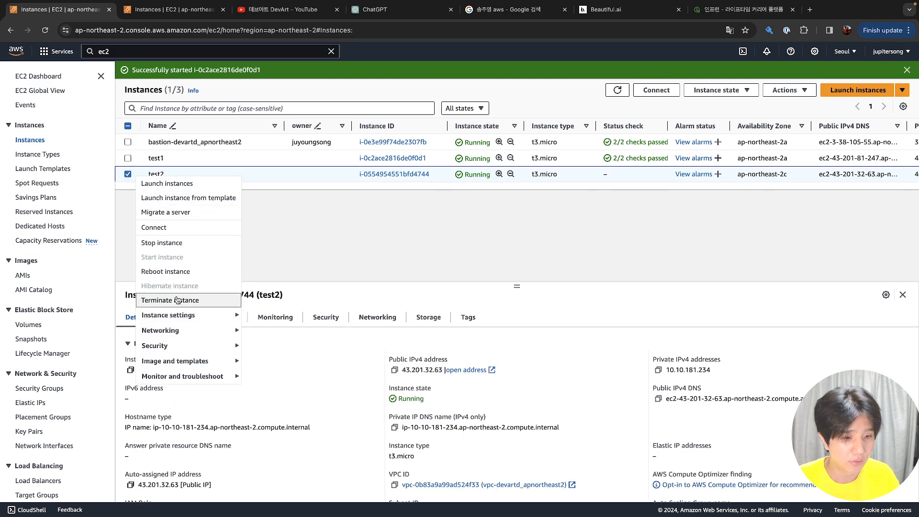
pyautogui.moveTo(191, 367)
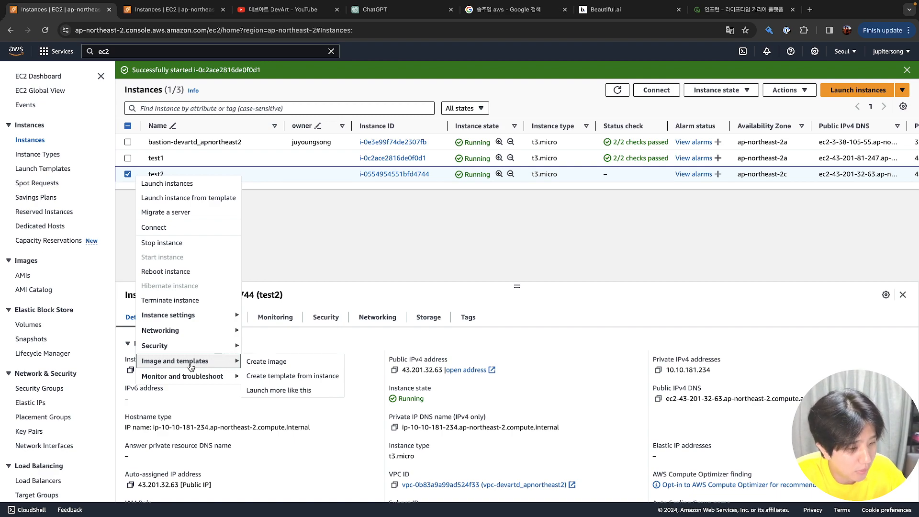
pyautogui.scroll(-2, 415, 443)
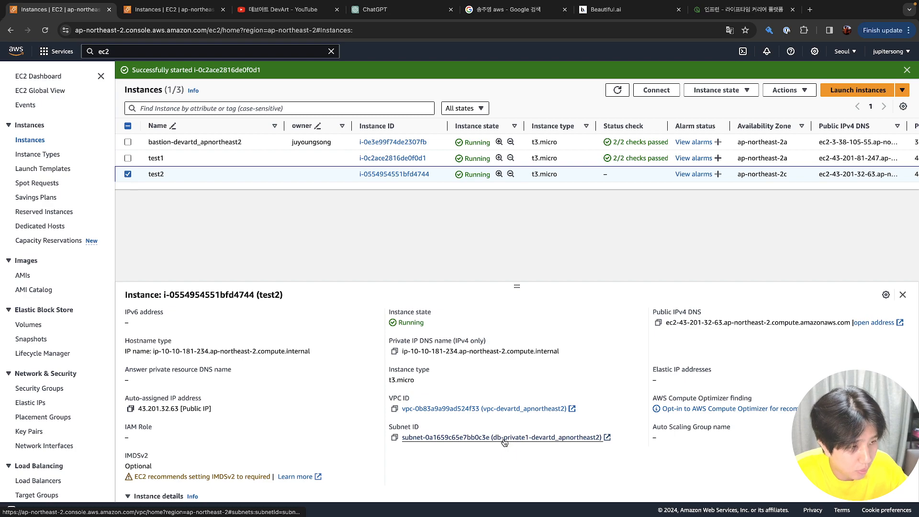
pyautogui.rightClick(133, 177)
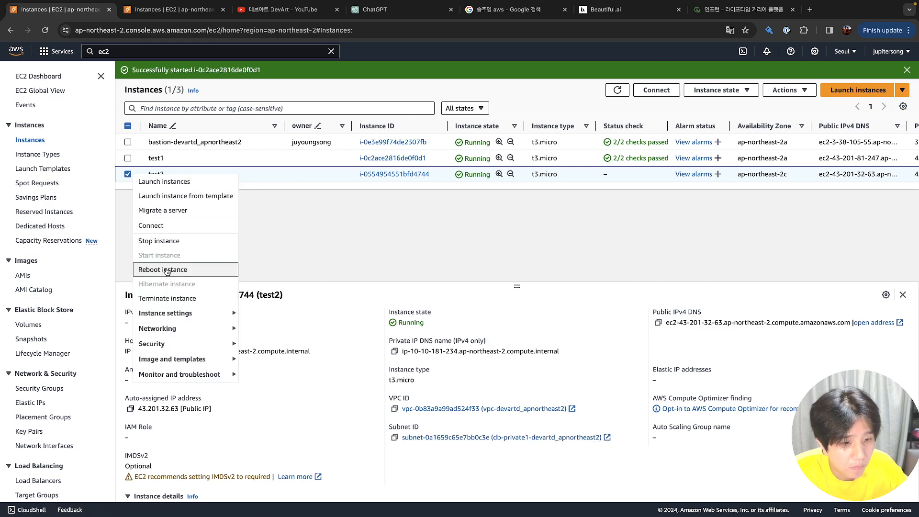
pyautogui.click(167, 299)
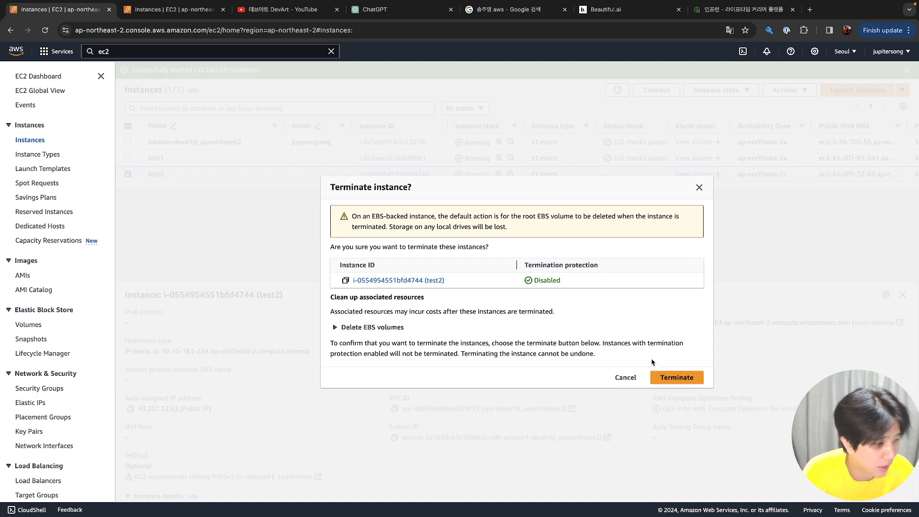
pyautogui.click(670, 378)
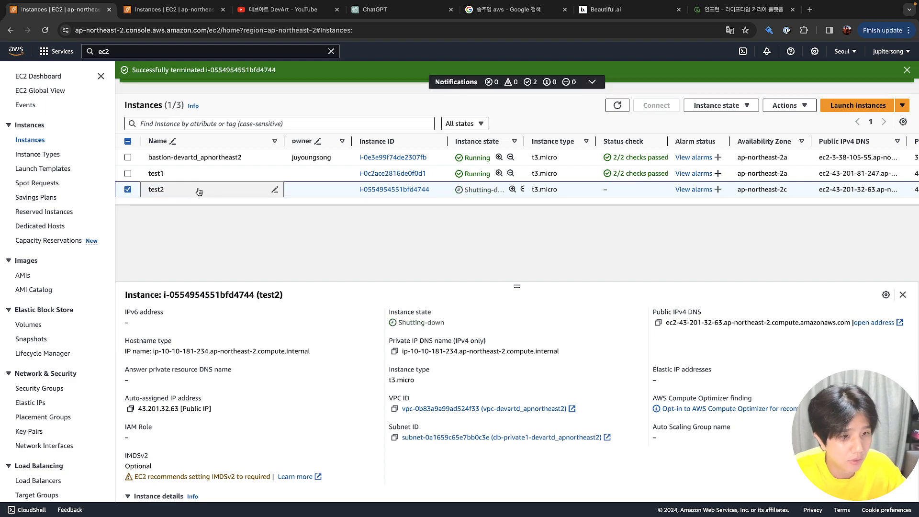
pyautogui.click(185, 176)
pyautogui.click(138, 178)
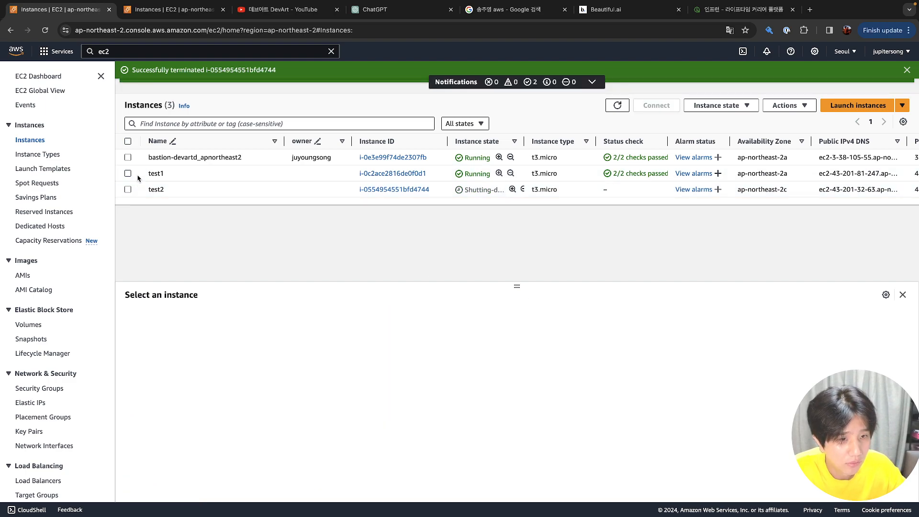
pyautogui.click(138, 178)
# Start a new instance from test1's settings and trim the trailing 1 from its name
pyautogui.rightClick(139, 177)
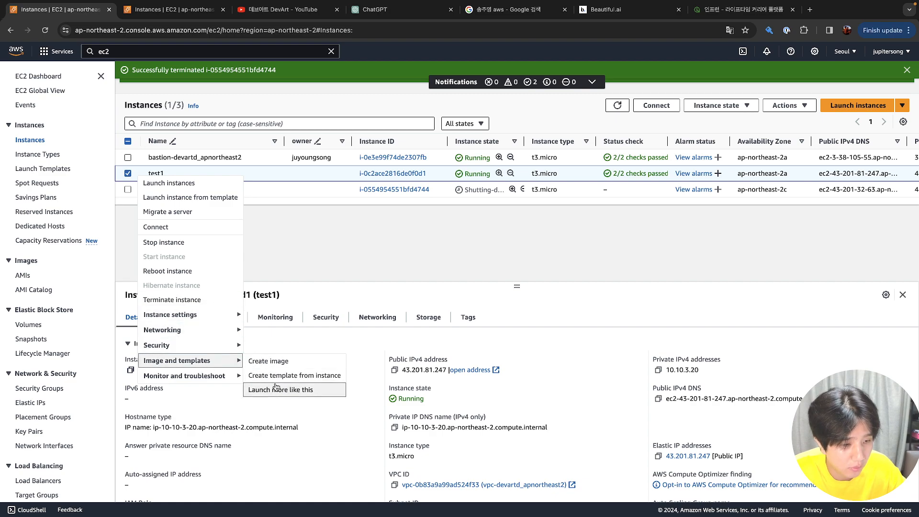
pyautogui.click(276, 389)
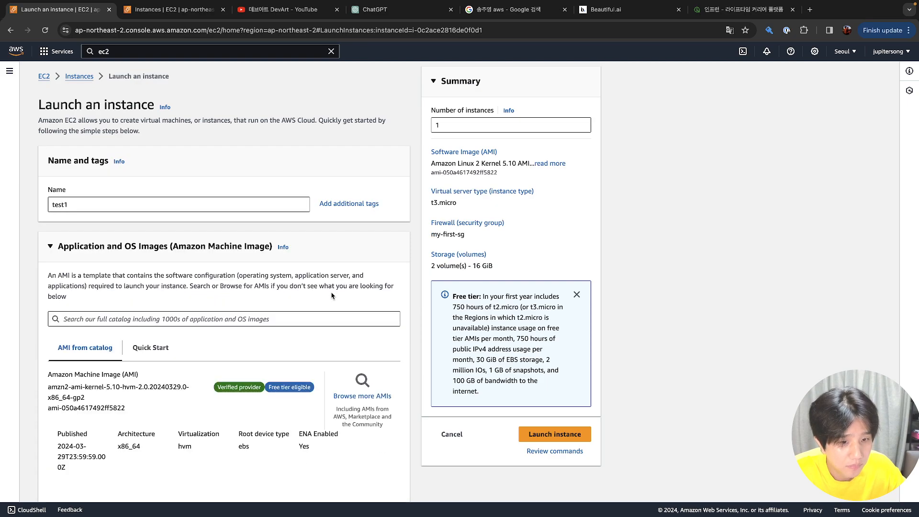
pyautogui.click(239, 208)
pyautogui.press('BackSpace')
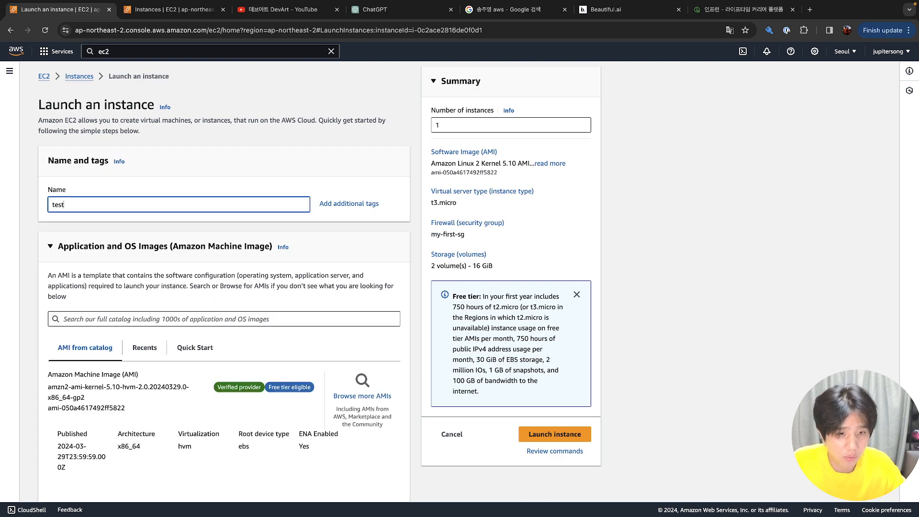
# Choose the inflearn-default-key key pair and the public1-devartd_apnortheast2 subnet
pyautogui.scroll(-3, 234, 253)
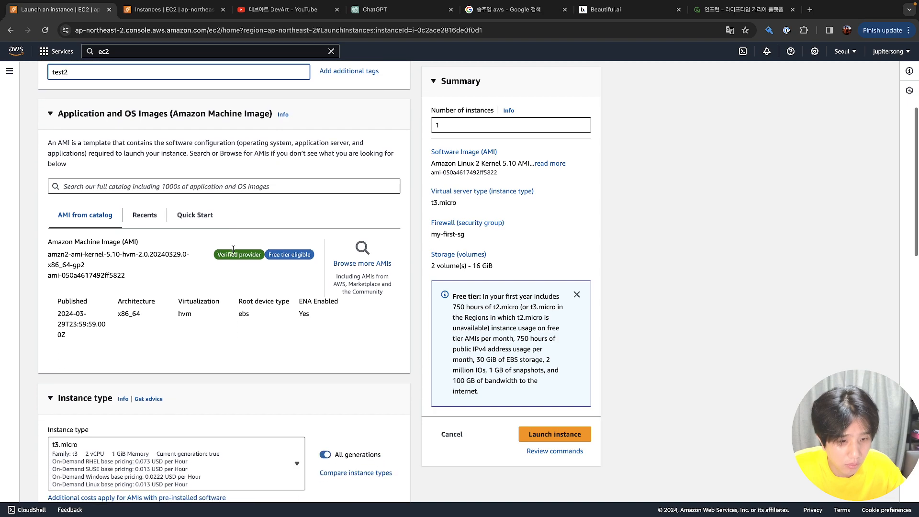
pyautogui.scroll(-4, 154, 270)
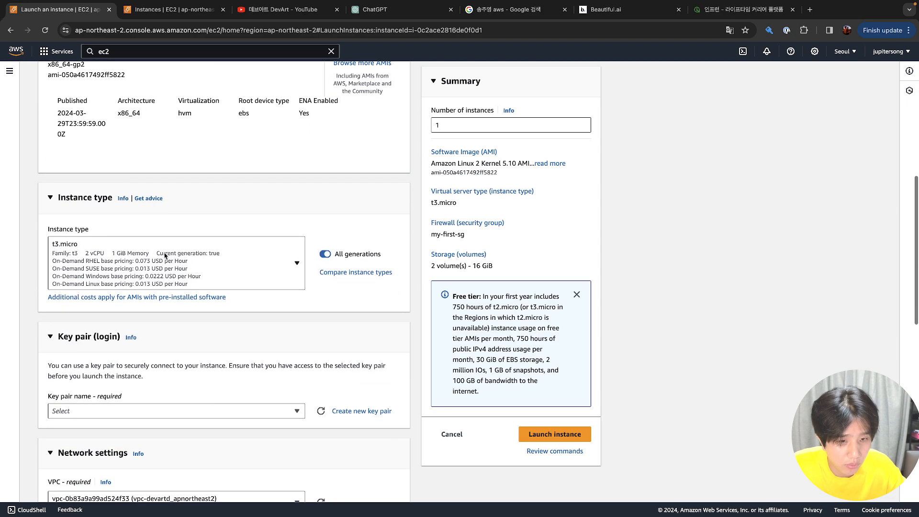
pyautogui.scroll(-2, 167, 254)
pyautogui.scroll(-1, 167, 254)
pyautogui.click(161, 285)
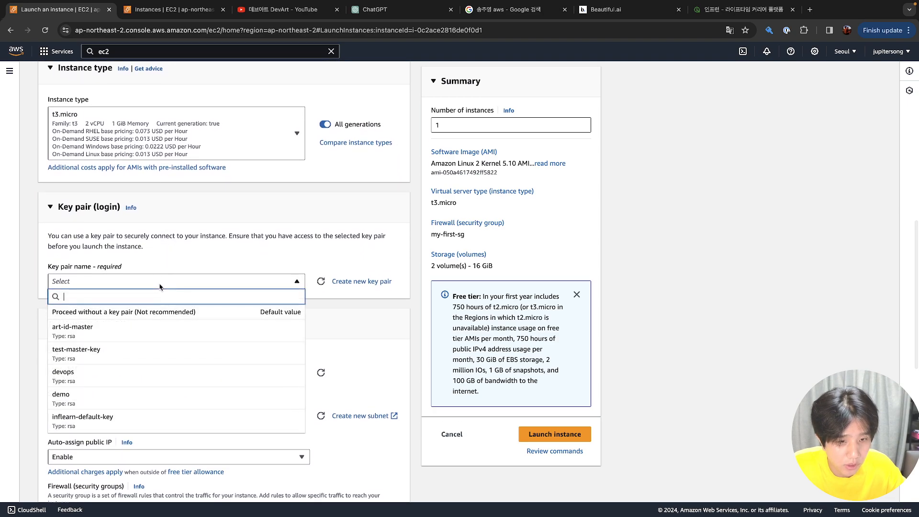
pyautogui.click(166, 420)
pyautogui.scroll(-3, 170, 268)
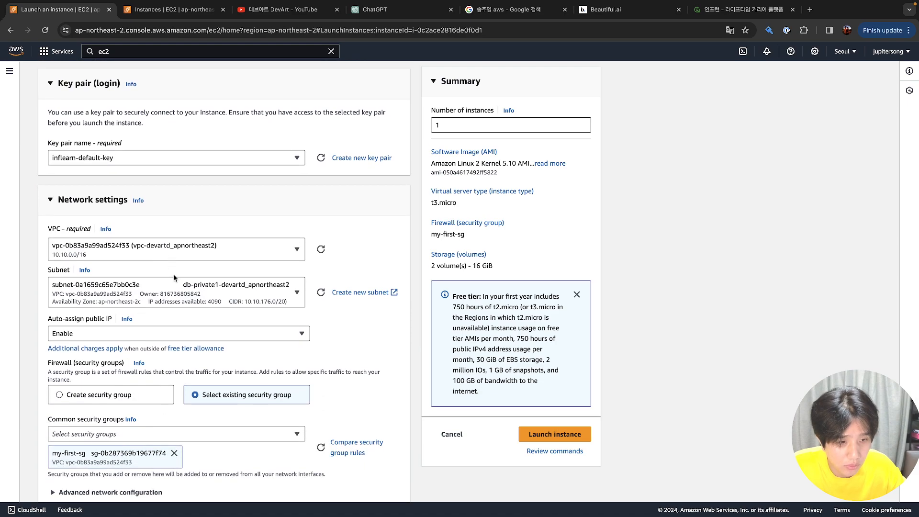
pyautogui.click(174, 291)
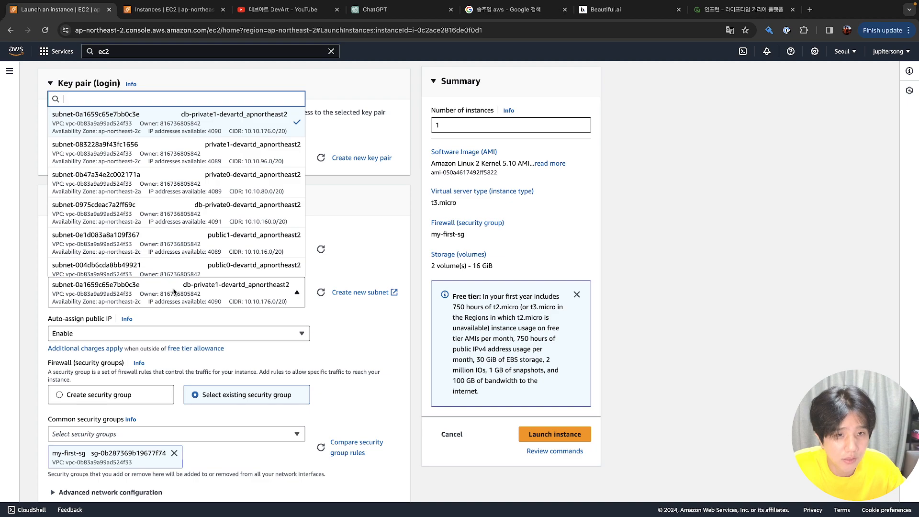
pyautogui.write('pub')
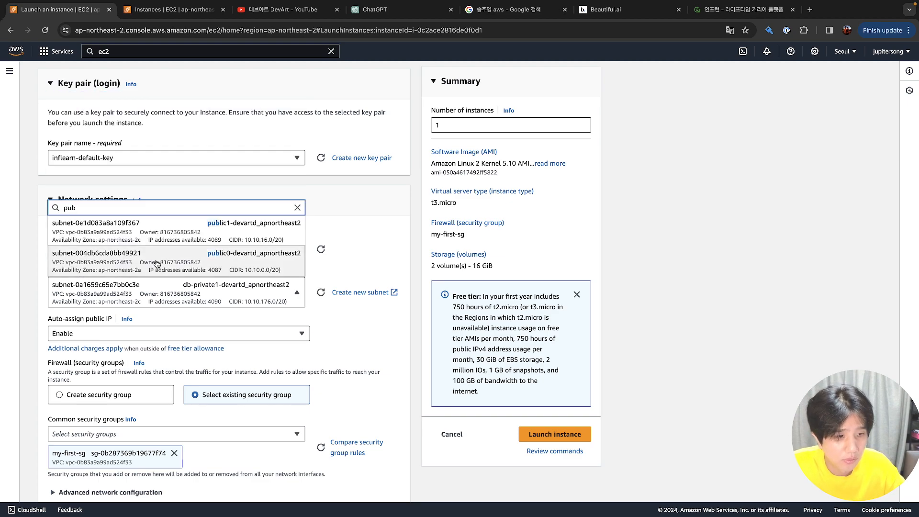
pyautogui.click(163, 238)
# Check the telnet and tomcat user data in Advanced details, then launch the instance
pyautogui.scroll(-2, 201, 316)
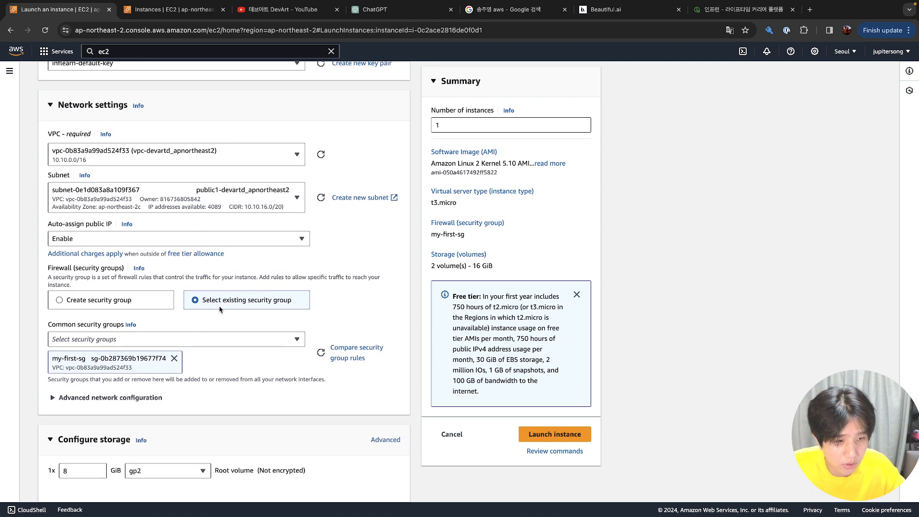
pyautogui.scroll(-3, 192, 326)
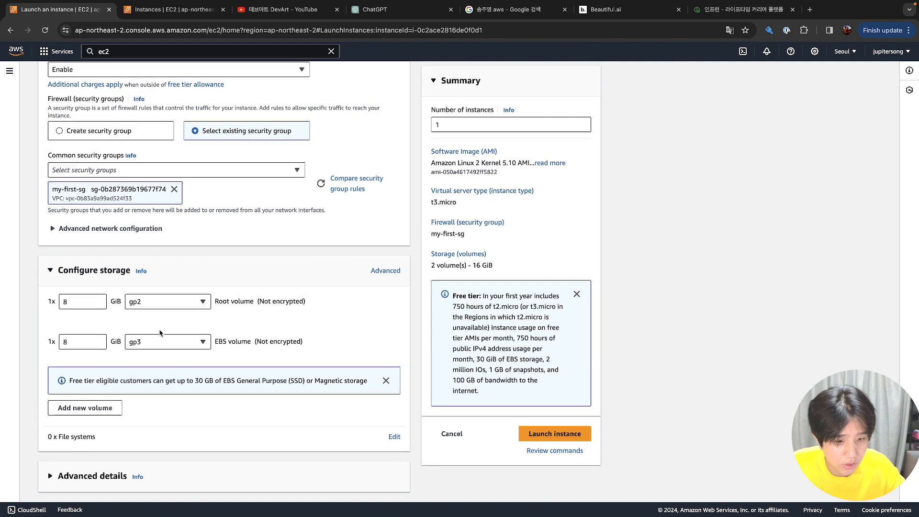
pyautogui.click(107, 482)
pyautogui.scroll(-3, 107, 483)
pyautogui.scroll(-2, 106, 483)
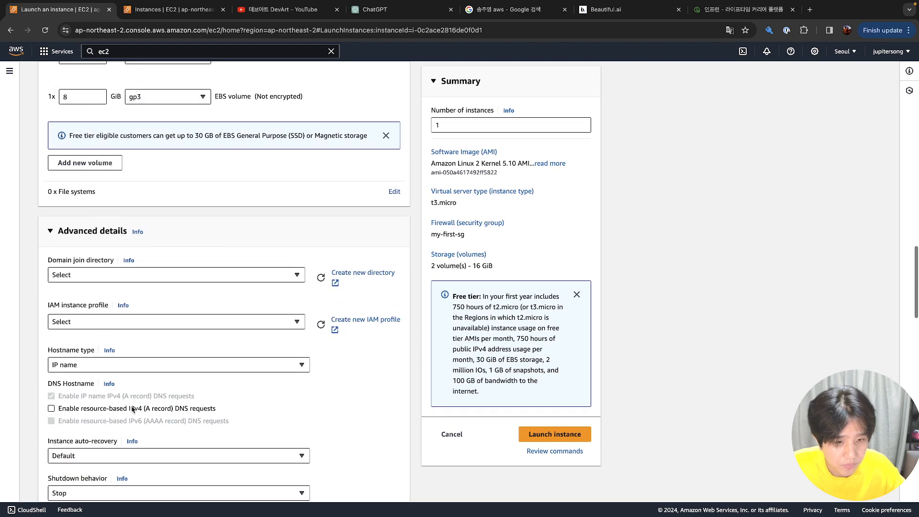
pyautogui.scroll(-2, 153, 292)
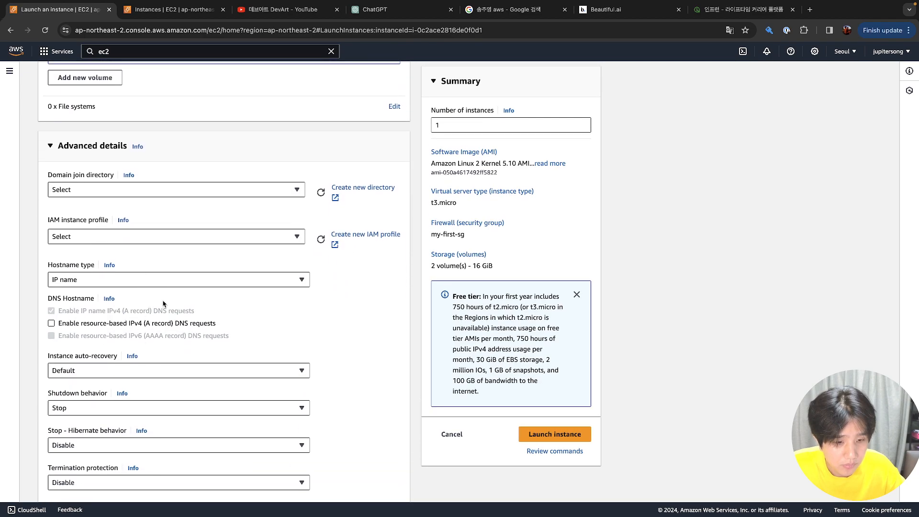
pyautogui.scroll(-4, 163, 302)
pyautogui.scroll(-3, 163, 304)
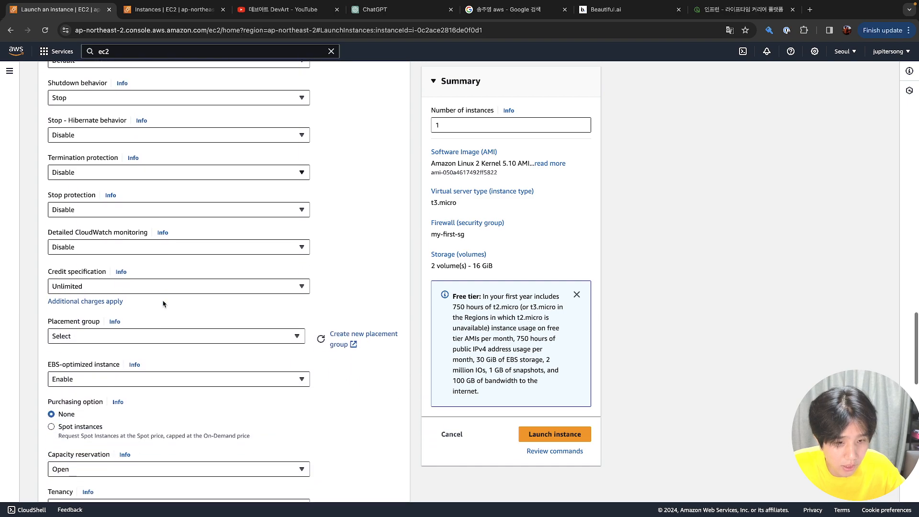
pyautogui.scroll(-5, 162, 304)
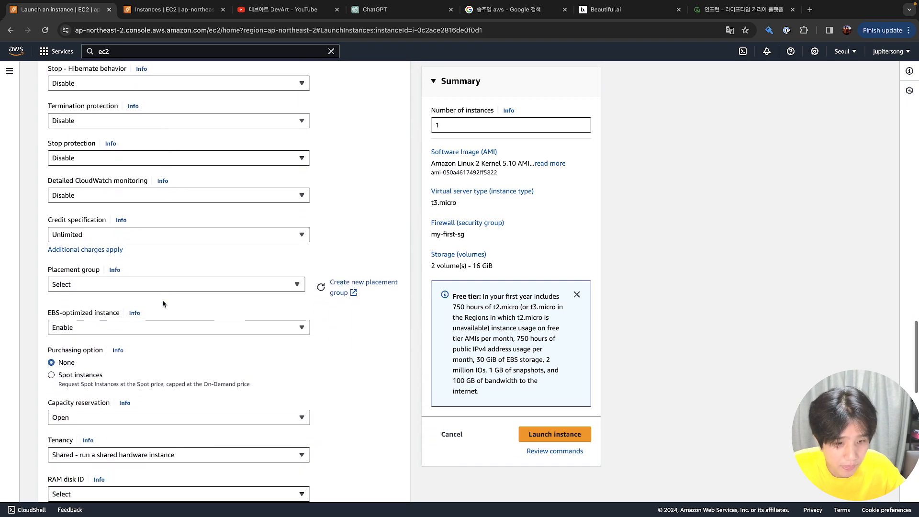
pyautogui.scroll(-7, 162, 303)
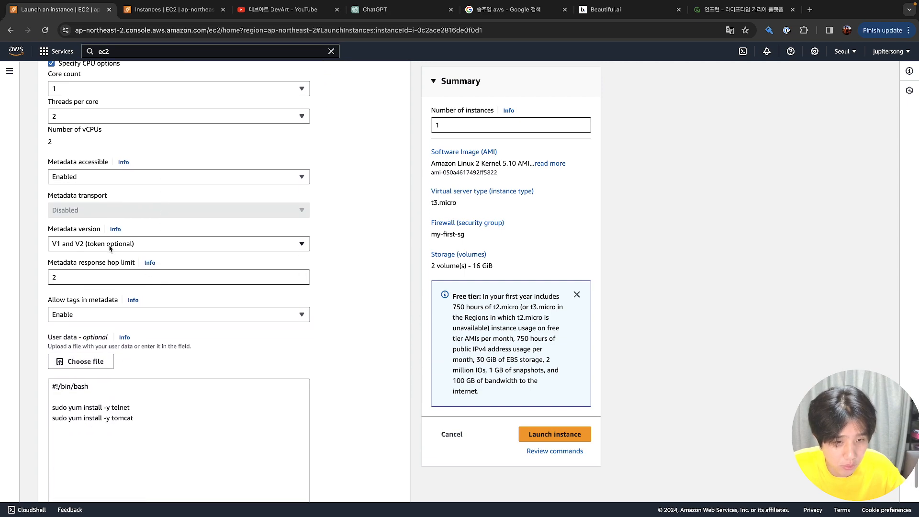
pyautogui.scroll(-2, 129, 298)
pyautogui.scroll(20, 128, 297)
pyautogui.scroll(4, 128, 298)
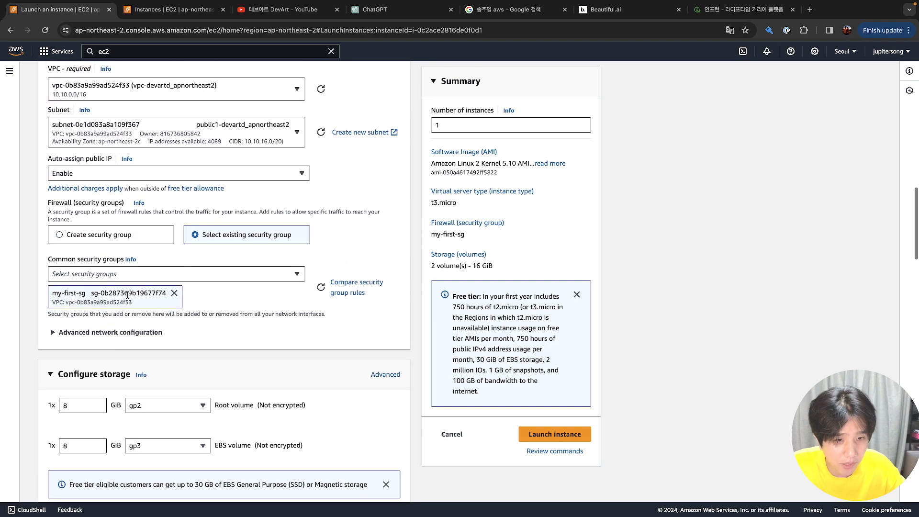
pyautogui.scroll(-20, 128, 297)
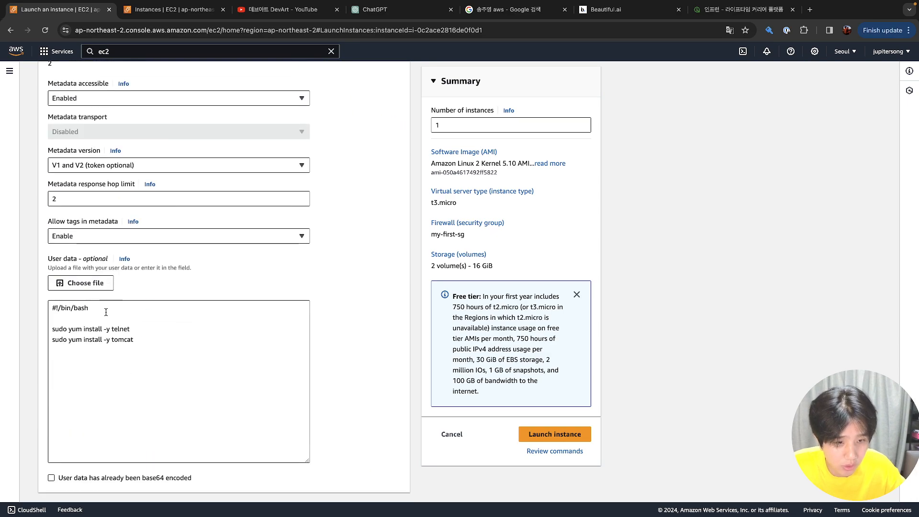
pyautogui.scroll(20, 100, 335)
pyautogui.scroll(-5, 100, 358)
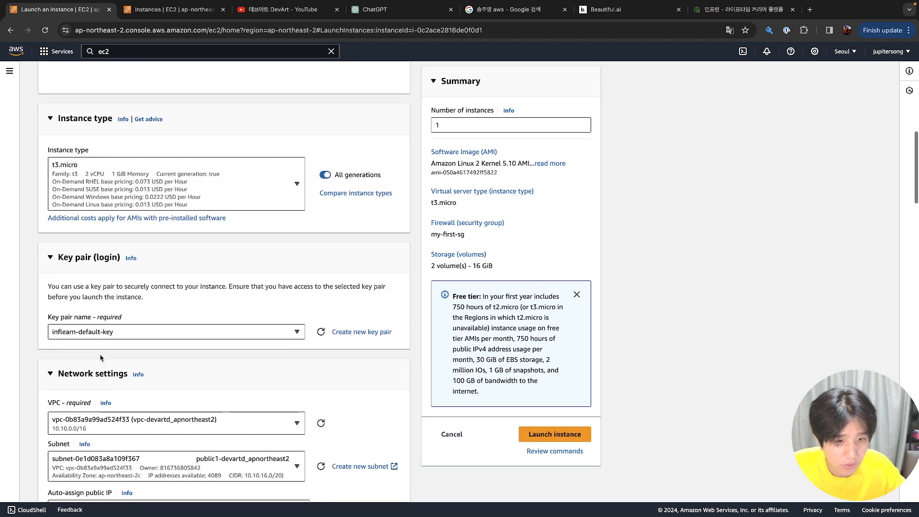
pyautogui.scroll(-7, 132, 279)
pyautogui.scroll(1, 132, 278)
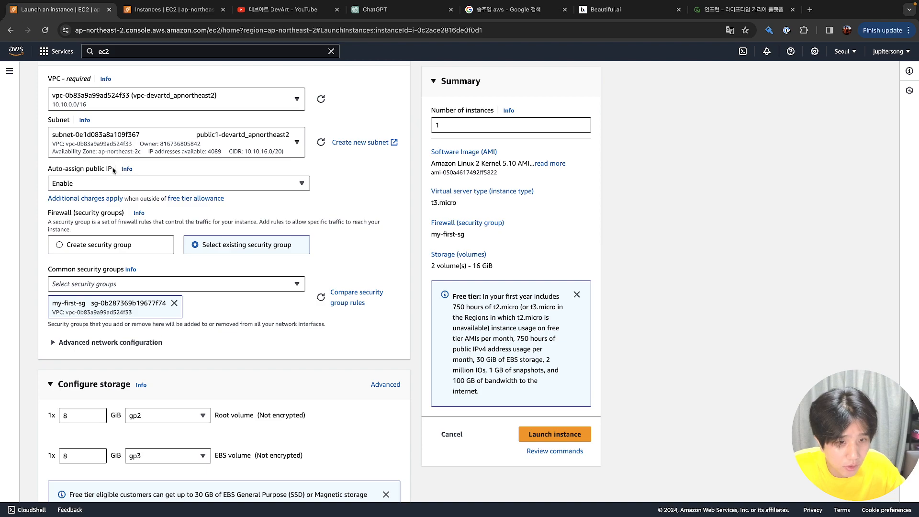
pyautogui.scroll(4, 127, 165)
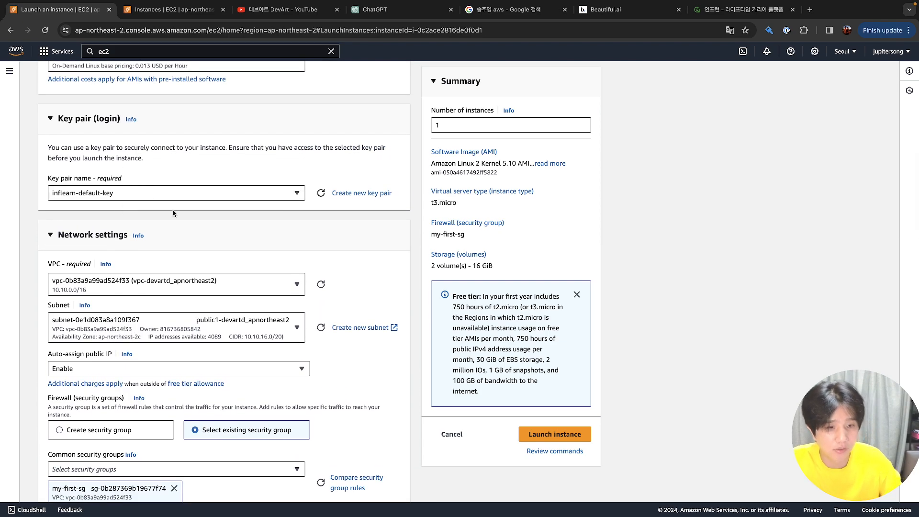
pyautogui.click(541, 436)
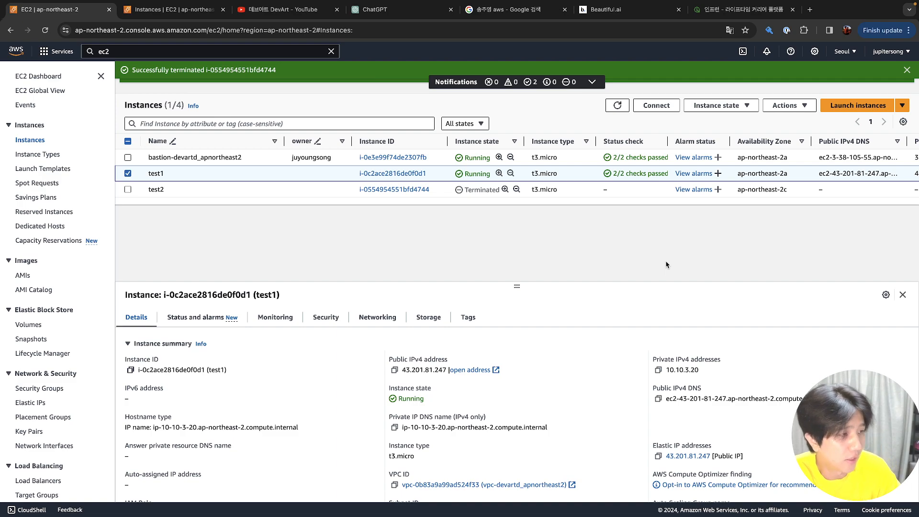
# Refresh the Instances list and inspect test1 and the new initializing test2
pyautogui.click(617, 106)
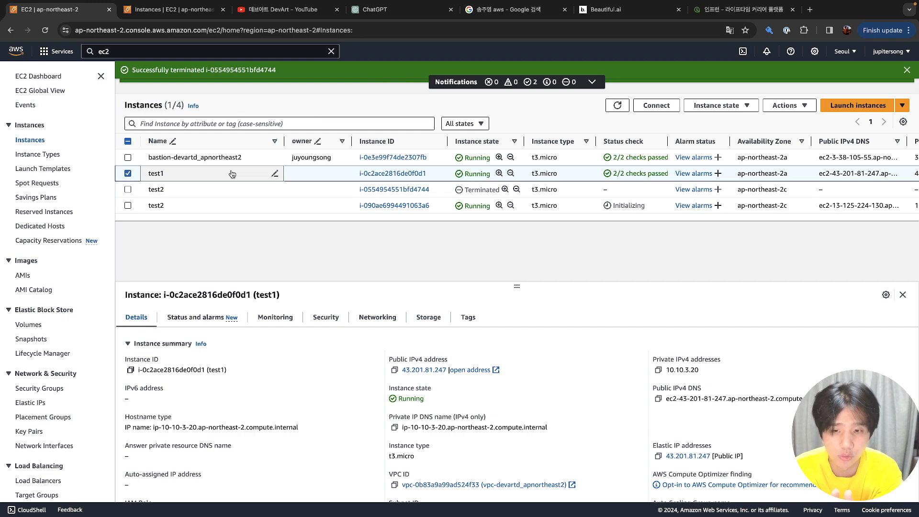
pyautogui.click(171, 172)
pyautogui.click(153, 189)
pyautogui.click(153, 173)
# Start Create image on test1 with name first-image, description test, and No reboot ticked
pyautogui.rightClick(144, 176)
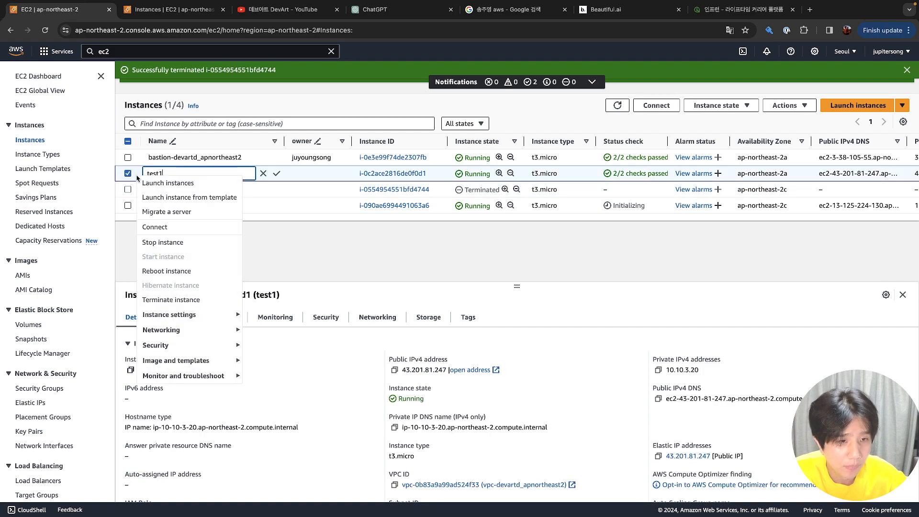
pyautogui.click(185, 313)
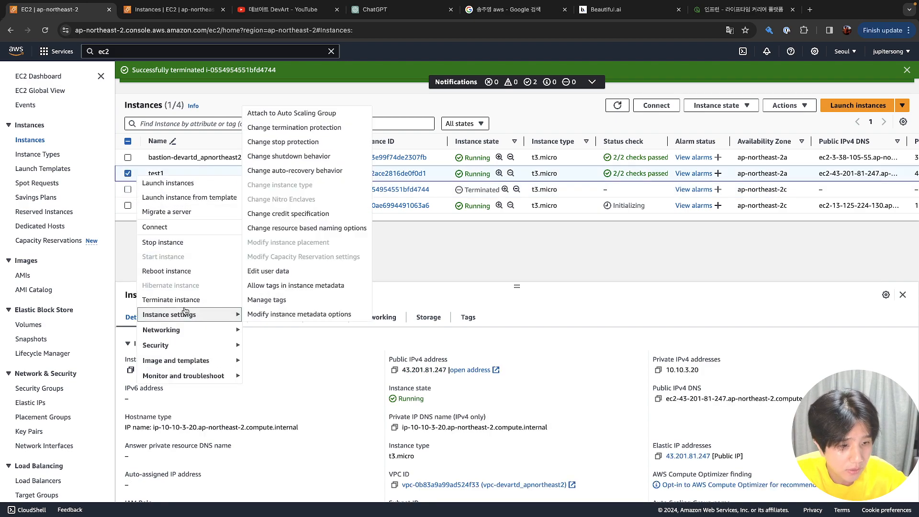
pyautogui.moveTo(212, 364)
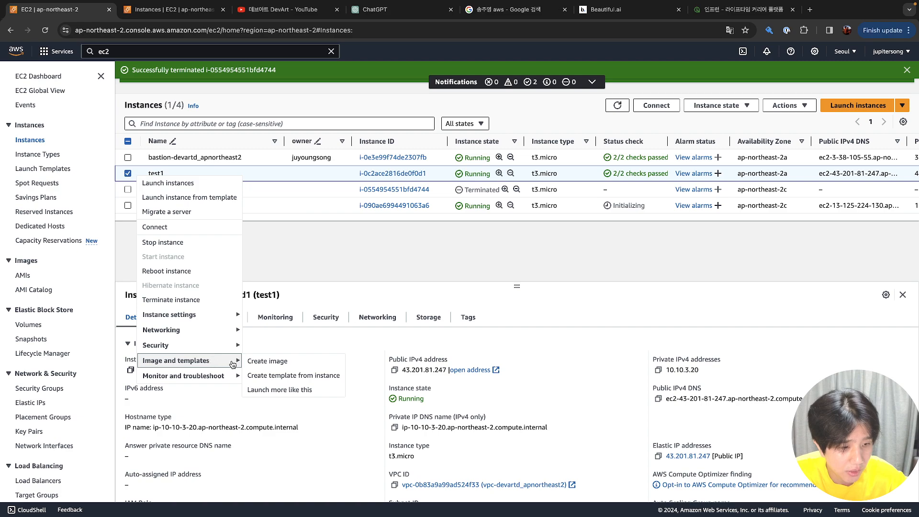
pyautogui.click(267, 361)
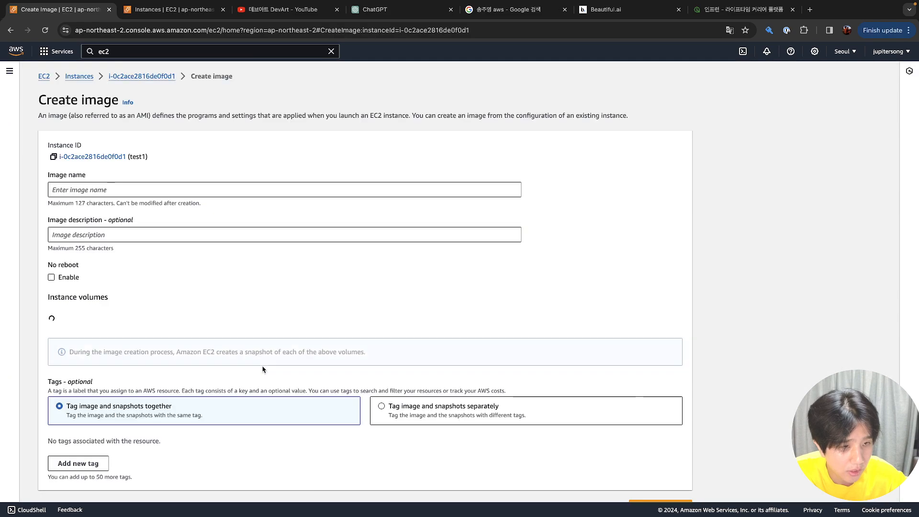
pyautogui.click(217, 195)
pyautogui.write('first-image')
pyautogui.press('Tab')
pyautogui.write('test')
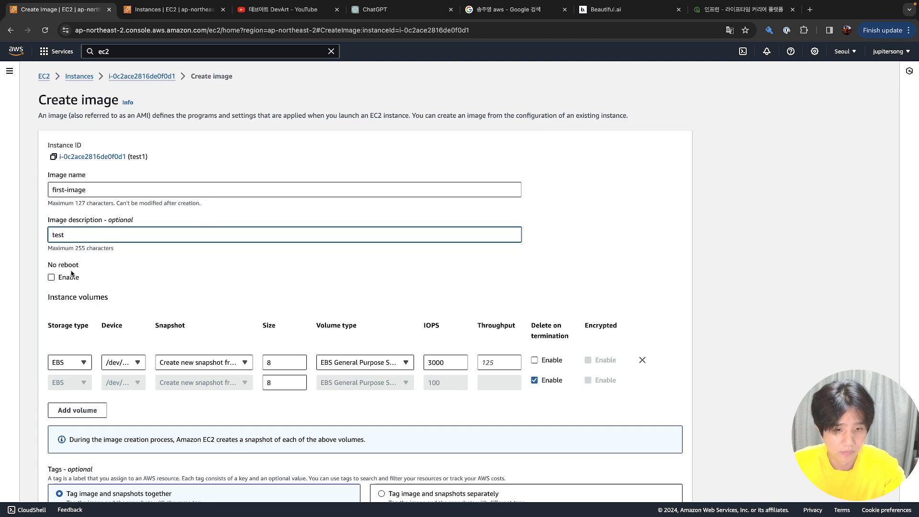
pyautogui.click(51, 278)
pyautogui.scroll(-3, 174, 252)
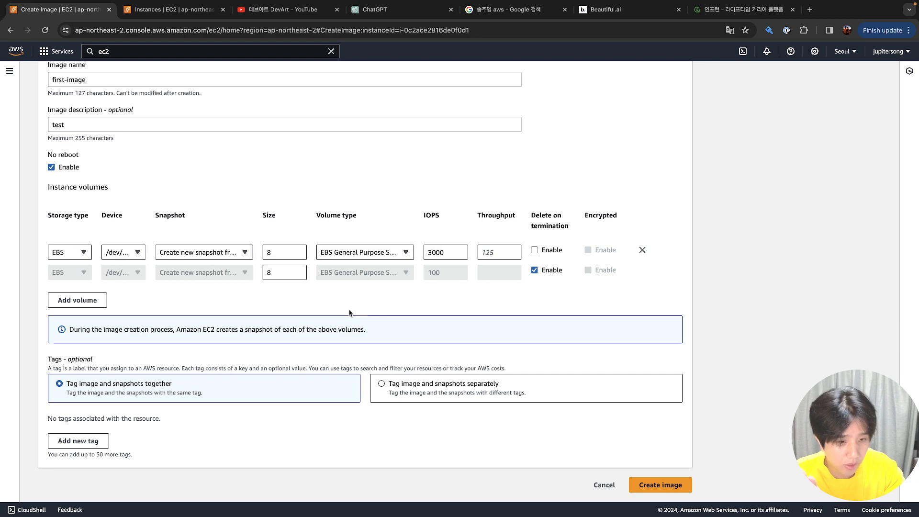
# Create the first-image AMI and find it listed as Pending under Images > AMIs
pyautogui.click(663, 486)
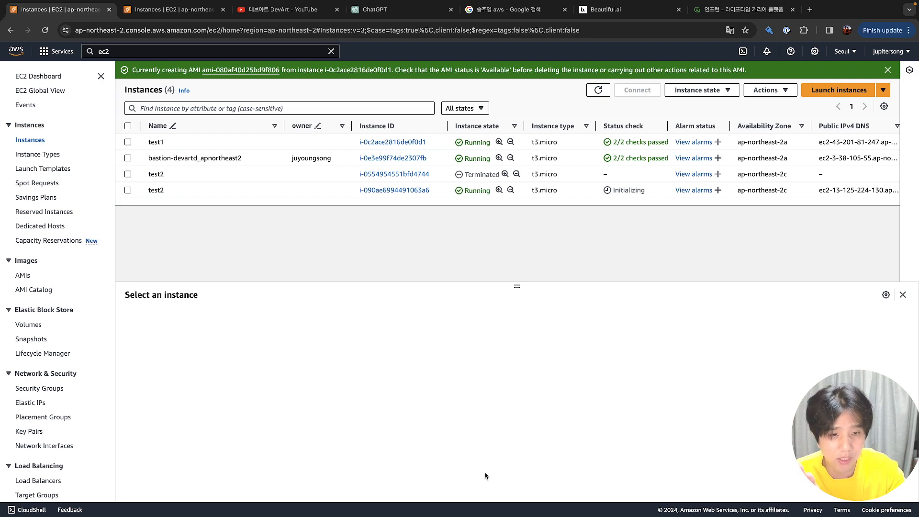
pyautogui.click(23, 276)
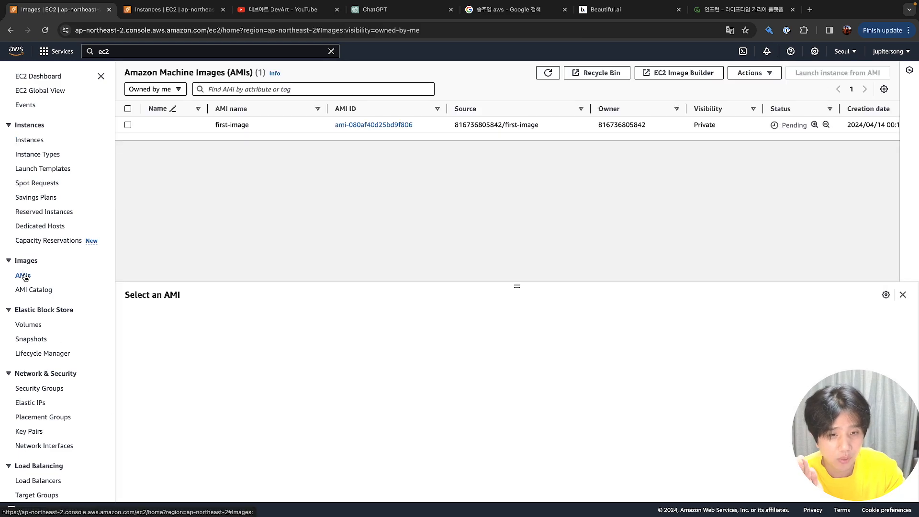
pyautogui.click(199, 126)
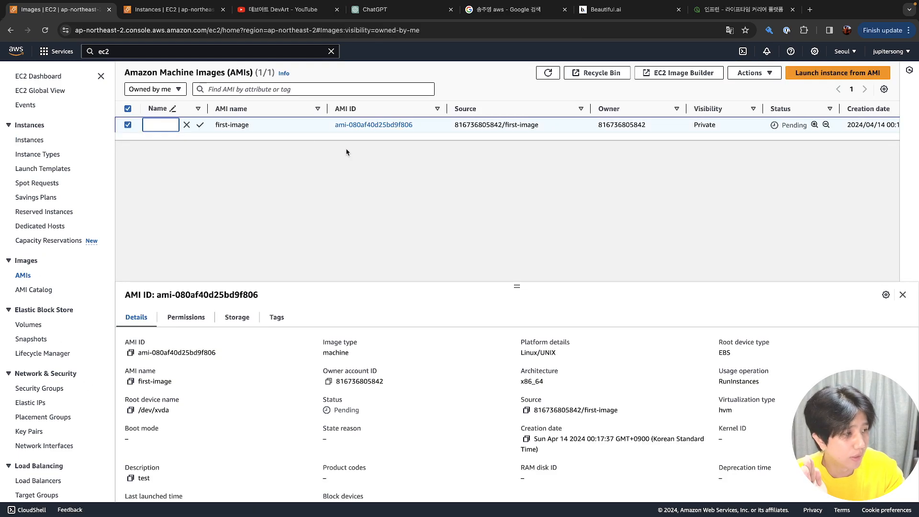
pyautogui.rightClick(555, 131)
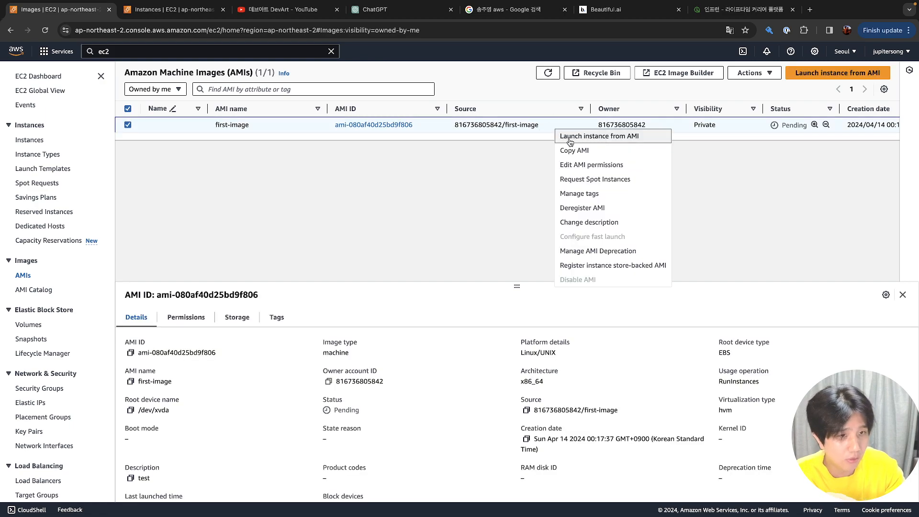
pyautogui.click(397, 167)
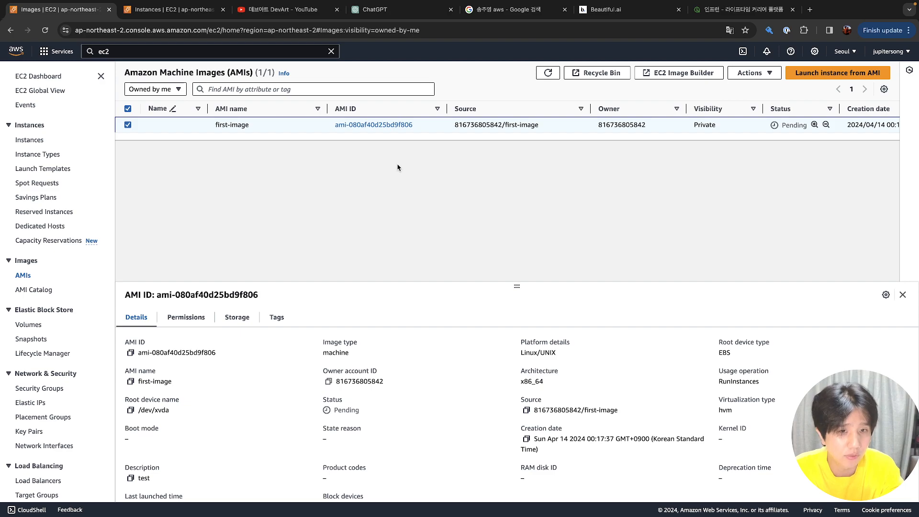
# Back on Instances, select the new test2 and copy its public IPv4 13.125.224.130
pyautogui.click(34, 143)
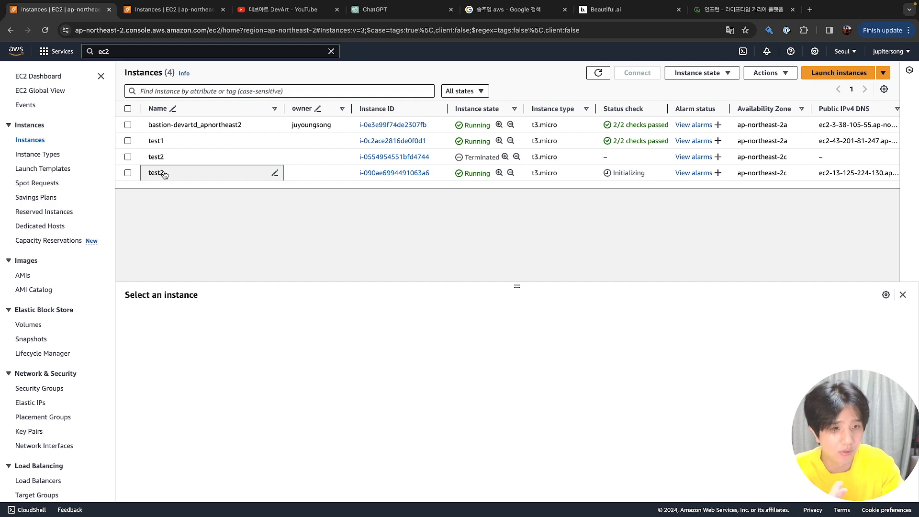
pyautogui.click(205, 141)
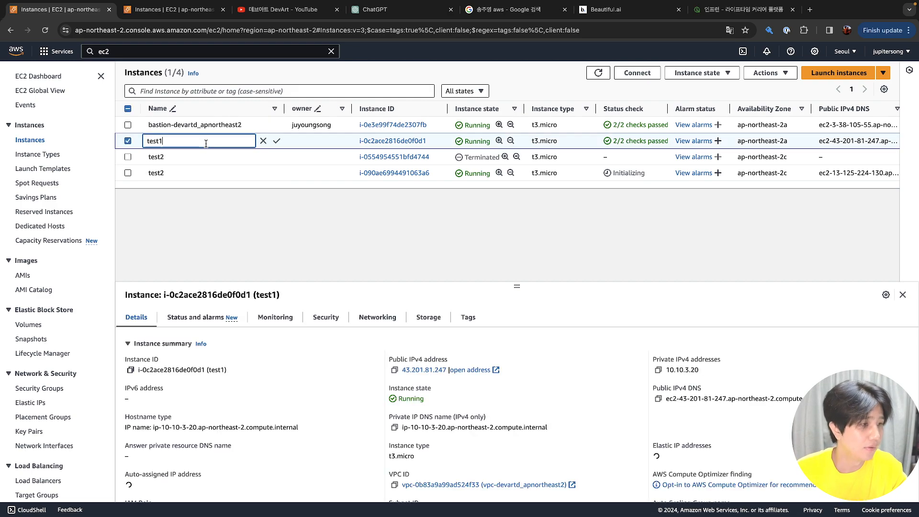
pyautogui.click(204, 179)
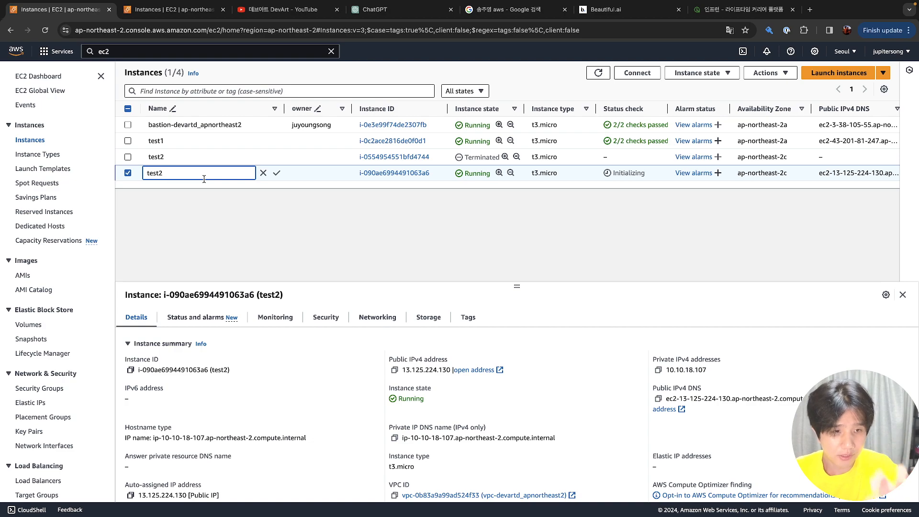
pyautogui.click(206, 218)
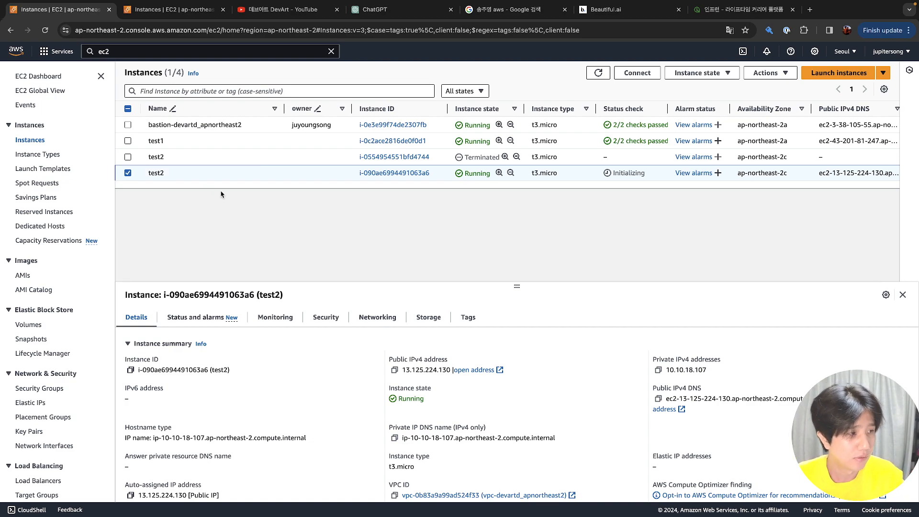
pyautogui.click(392, 373)
# SSH into test2 at 13.125.224.130 by reusing the previous command and accepting the host key
pyautogui.hotkey('ctrl', 'Right')
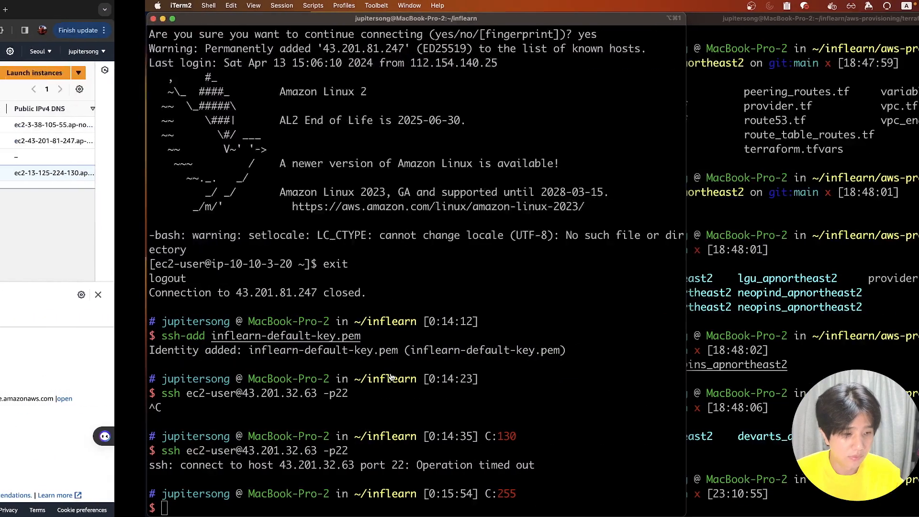
pyautogui.press('Up')
pyautogui.press('Left')
pyautogui.press('Left')
pyautogui.press('Left')
pyautogui.press('Left')
pyautogui.press('Left')
pyautogui.press('Left')
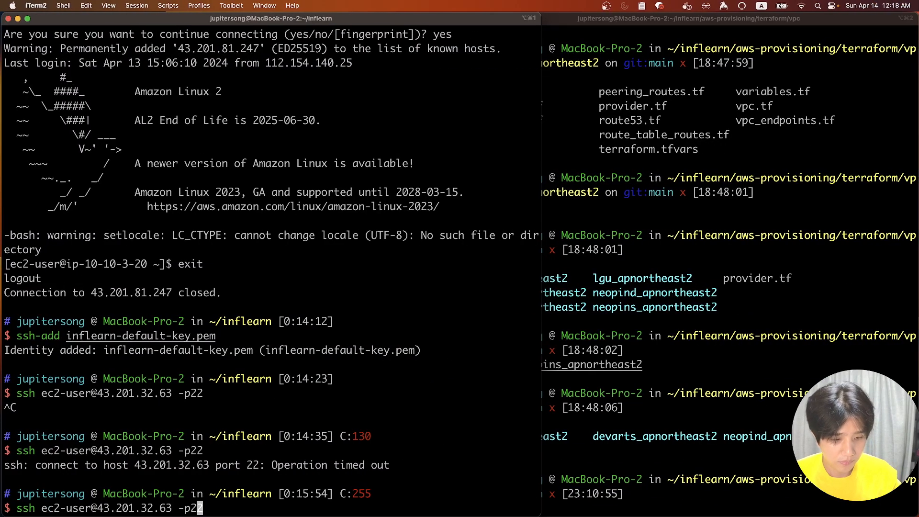
pyautogui.press('Right')
pyautogui.press('BackSpace')
pyautogui.press('BackSpace')
pyautogui.press('BackSpace')
pyautogui.press('BackSpace')
pyautogui.press('BackSpace')
pyautogui.press('BackSpace')
pyautogui.press('BackSpace')
pyautogui.press('BackSpace')
pyautogui.press('BackSpace')
pyautogui.press('BackSpace')
pyautogui.press('BackSpace')
pyautogui.press('BackSpace')
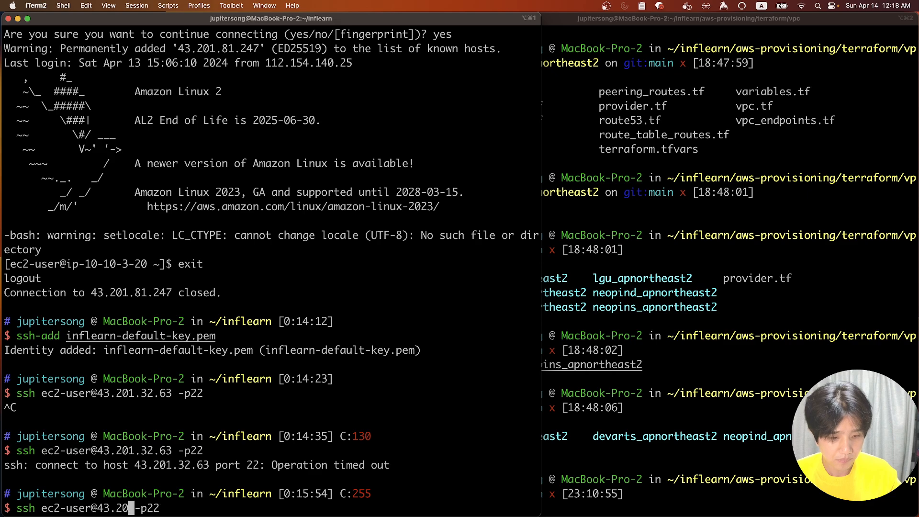
pyautogui.press('super+v')
pyautogui.press('Return')
pyautogui.write('yes')
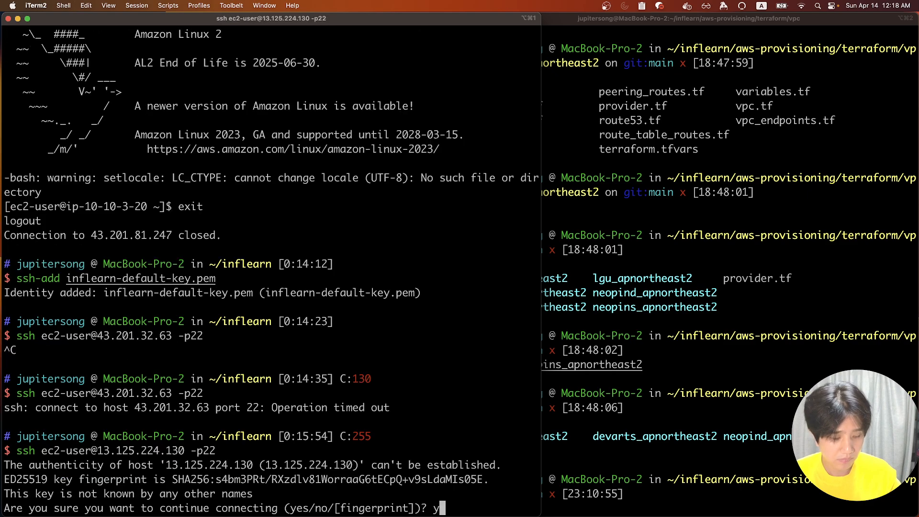
pyautogui.press('Return')
# Run telnet, tomcat and ec2-metadata to confirm both packages are installed
pyautogui.write('telnet')
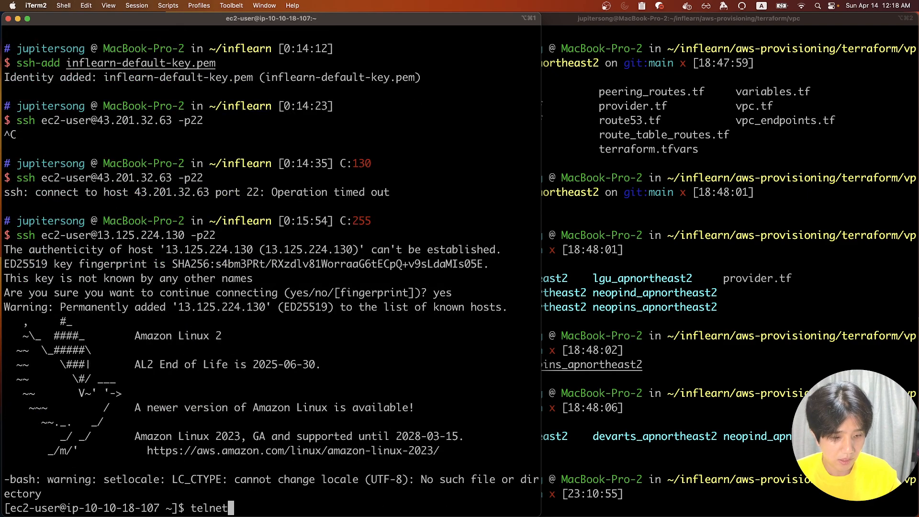
pyautogui.press('Return')
pyautogui.hotkey('ctrl', 'c')
pyautogui.write('tomcat')
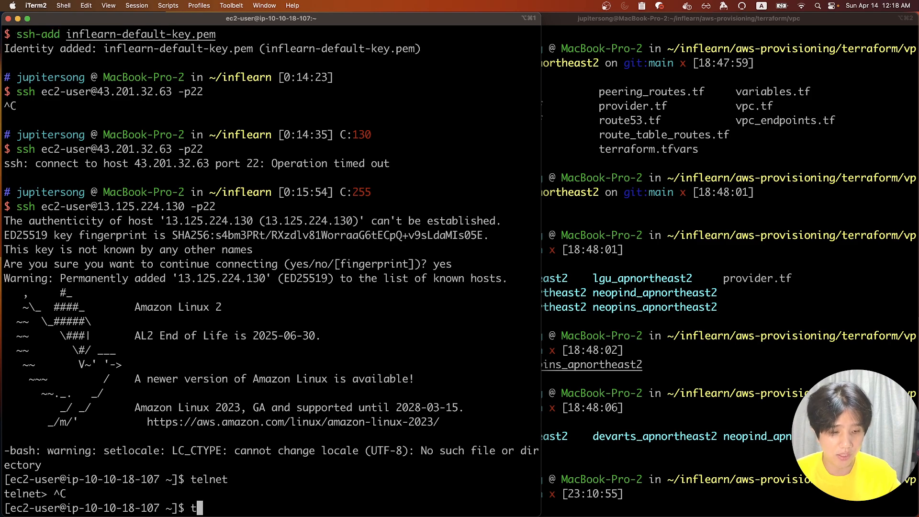
pyautogui.press('Return')
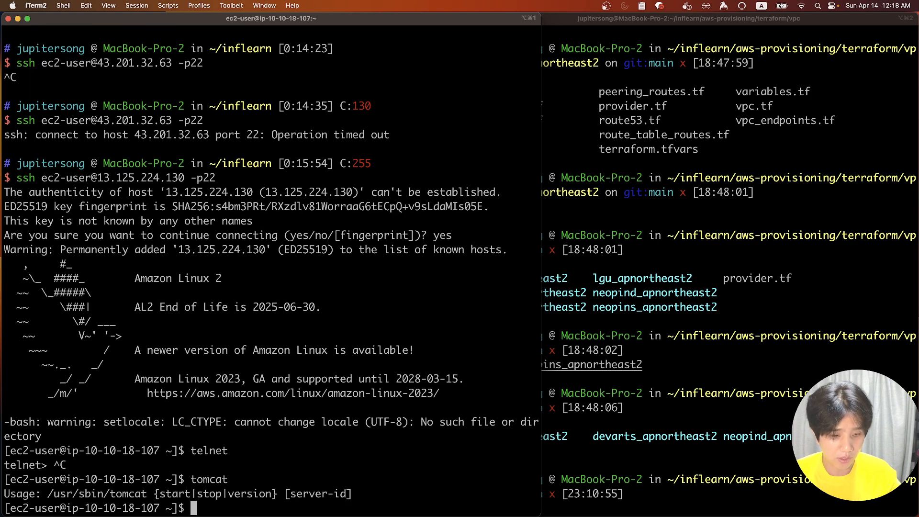
pyautogui.tripleClick(218, 492)
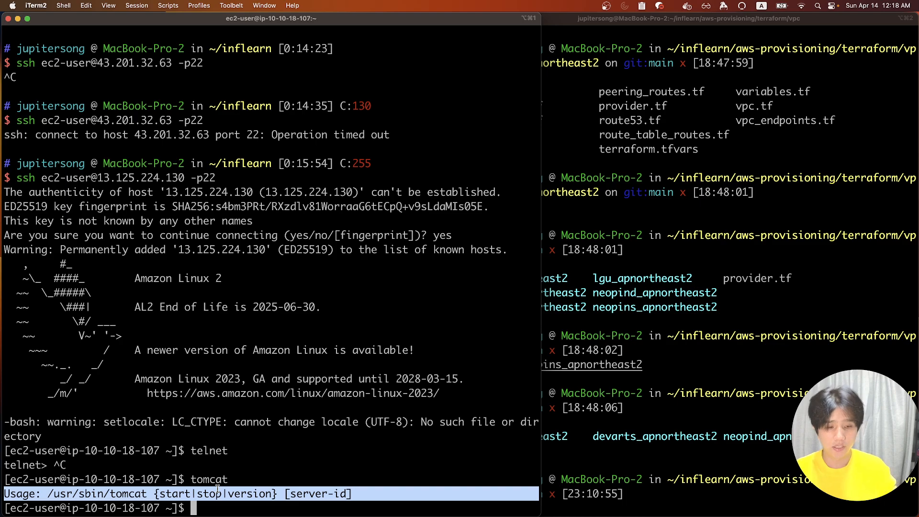
pyautogui.write('ec2')
pyautogui.write('-metadata')
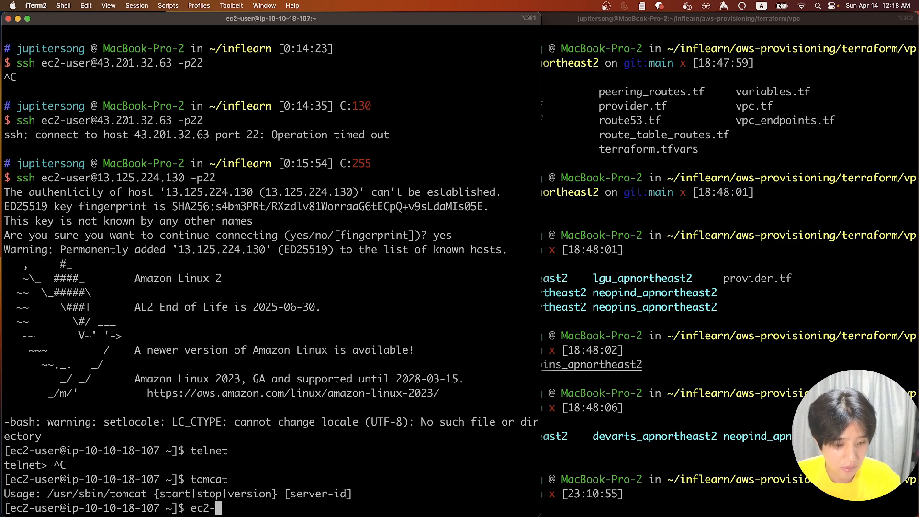
pyautogui.press('Return')
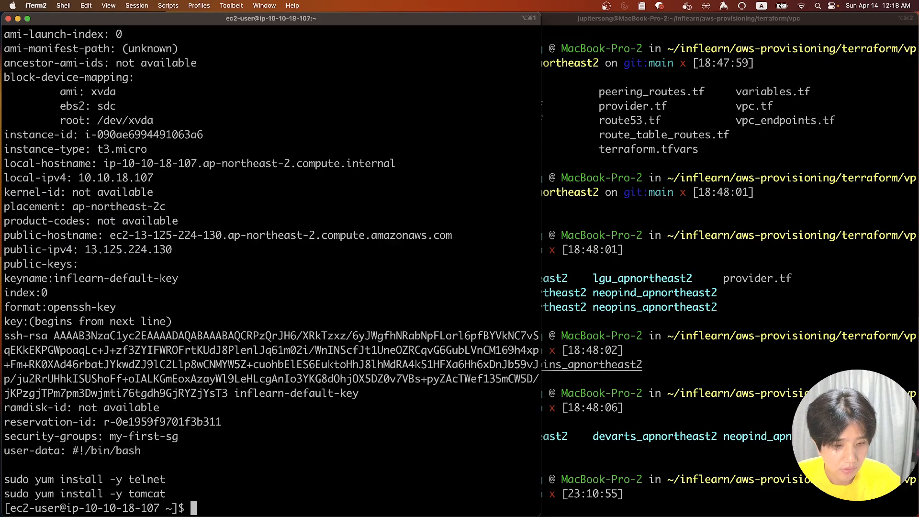
# Highlight the two yum install commands in the user data, then exit back to the console
pyautogui.moveTo(176, 498); pyautogui.dragTo(7, 478)
pyautogui.click(223, 354)
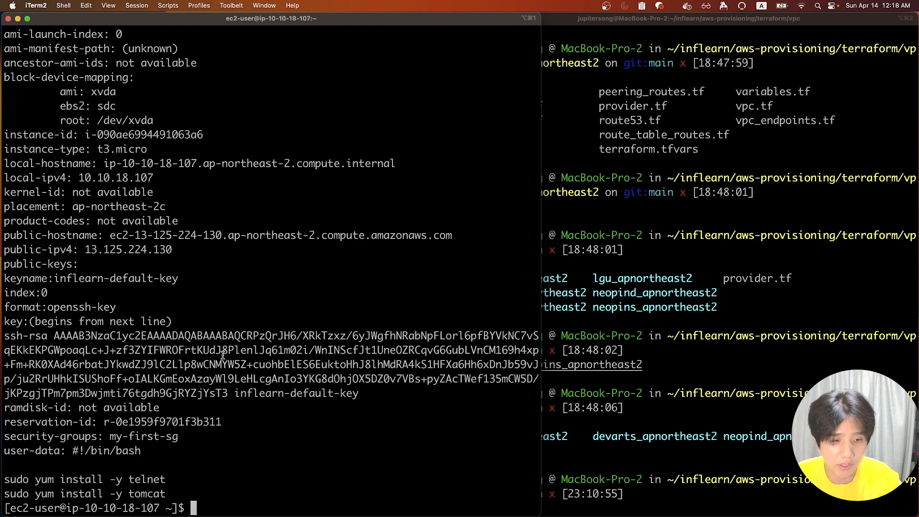
pyautogui.press('Return')
pyautogui.press('Return')
pyautogui.press('Return')
pyautogui.press('Return')
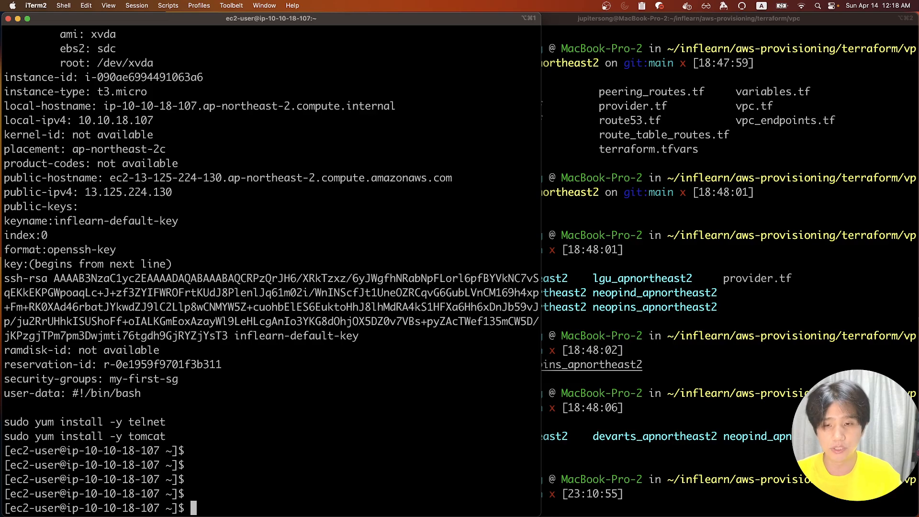
pyautogui.write('exit')
pyautogui.press('Return')
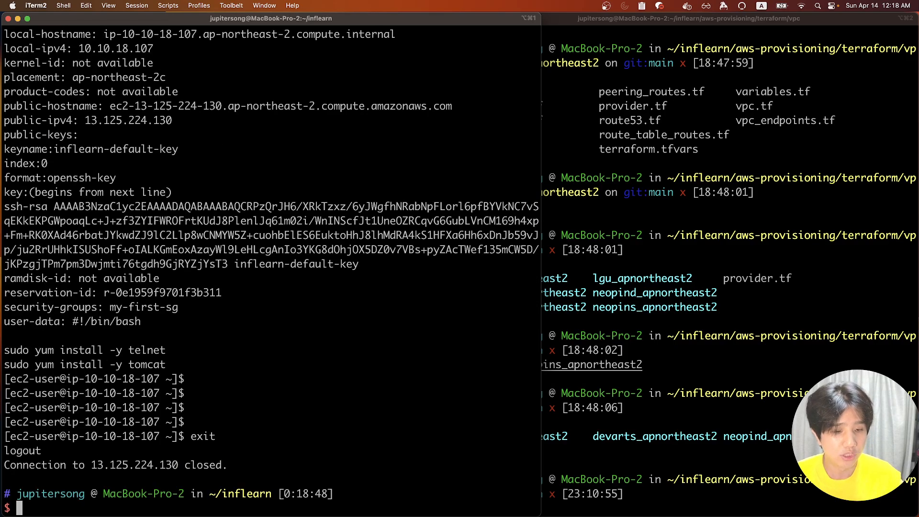
pyautogui.hotkey('ctrl', 'Left')
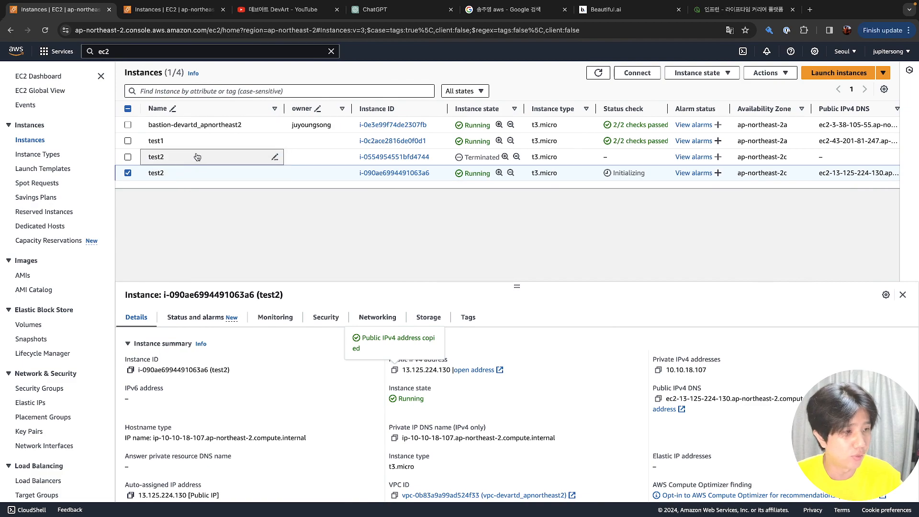
# Clear all selections of test1 and test2 in the Instances list, then go to the Inflearn tab
pyautogui.click(132, 143)
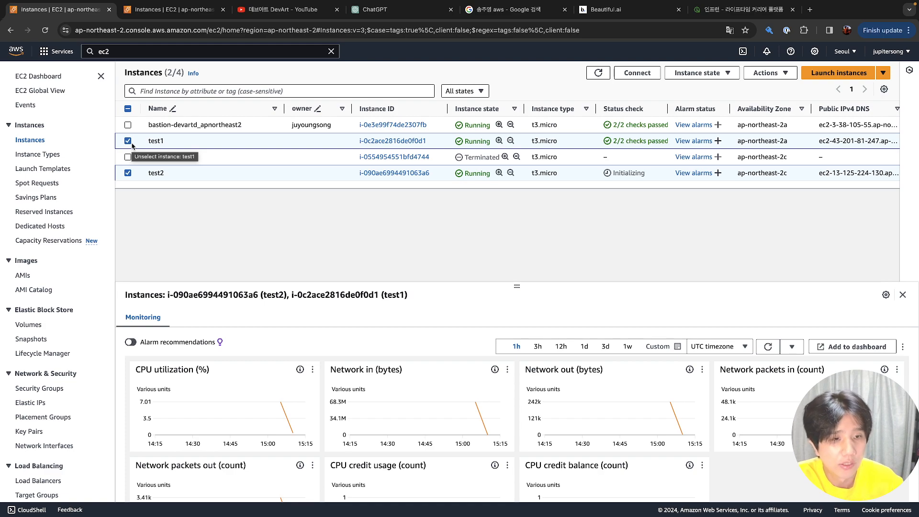
pyautogui.click(128, 141)
pyautogui.click(128, 173)
pyautogui.click(129, 141)
pyautogui.click(129, 142)
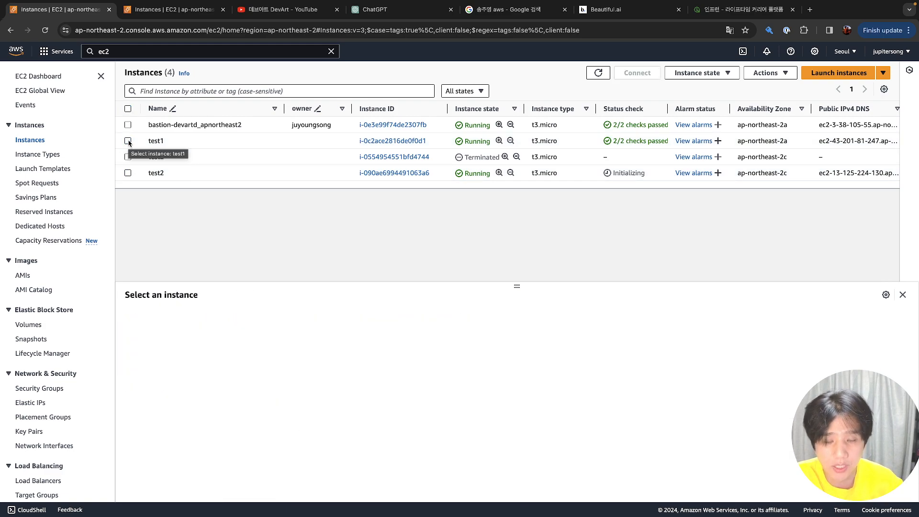
pyautogui.click(128, 142)
pyautogui.click(129, 142)
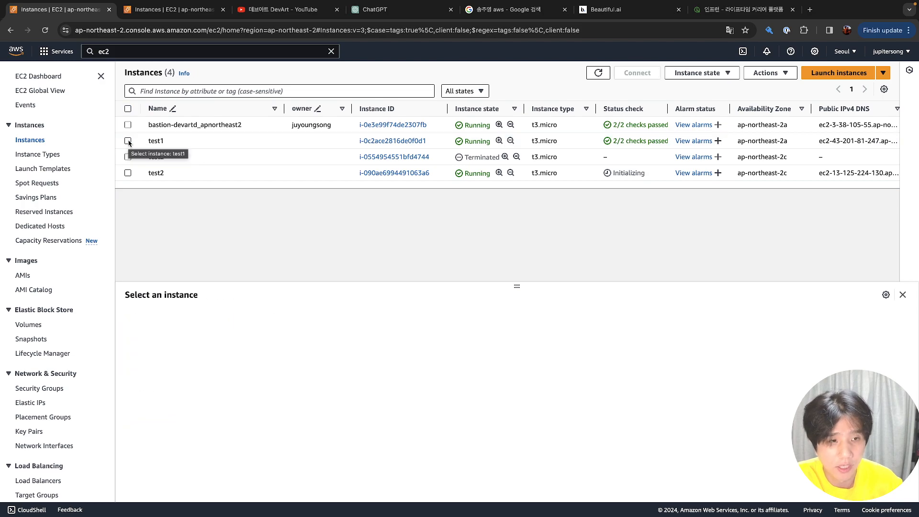
pyautogui.click(128, 174)
pyautogui.click(129, 173)
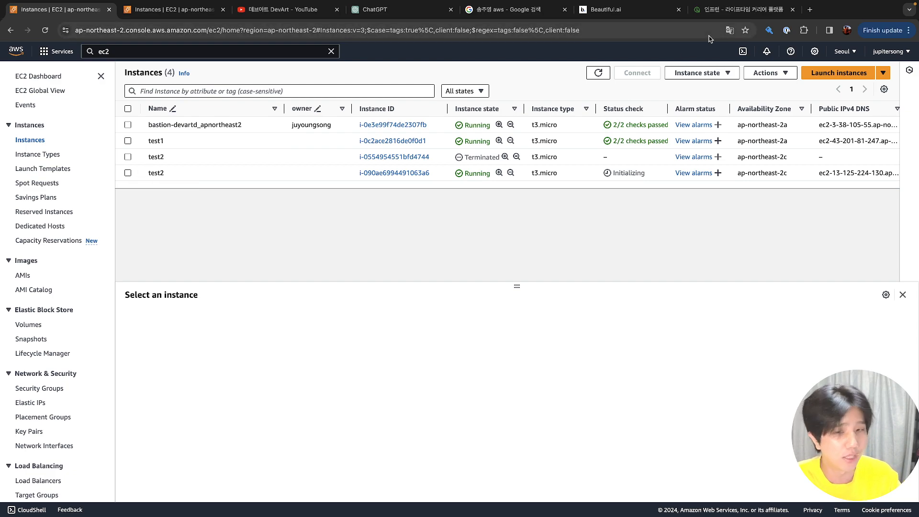
pyautogui.click(717, 17)
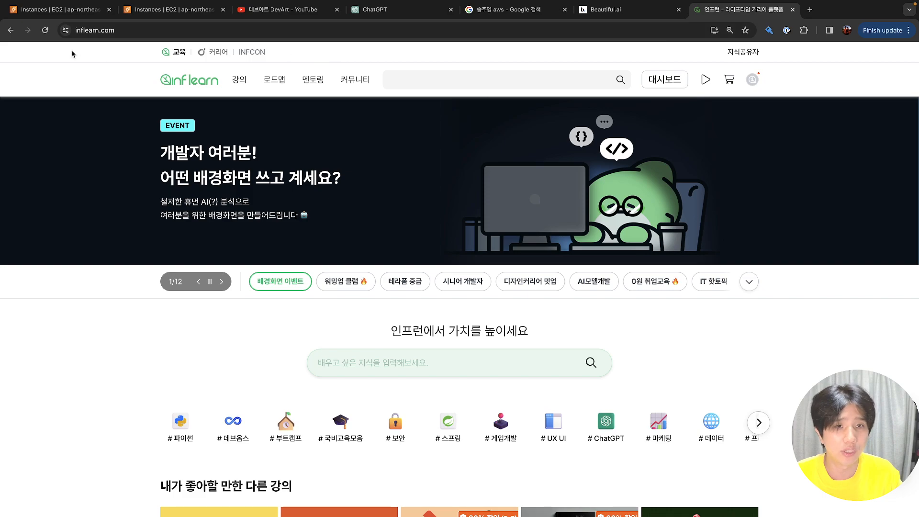
# On Inflearn, search for the instructor's courses by name
pyautogui.click(58, 13)
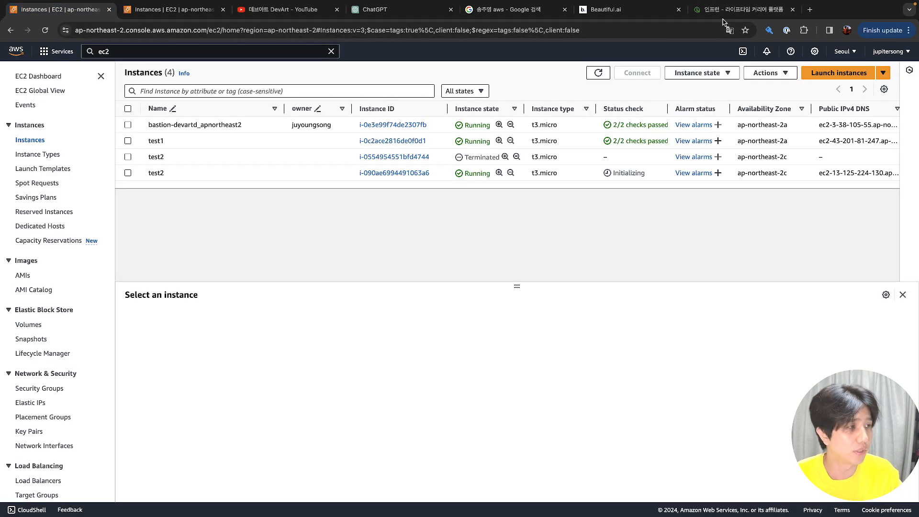
pyautogui.click(724, 19)
pyautogui.click(435, 74)
pyautogui.write('송주영')
pyautogui.press('Return')
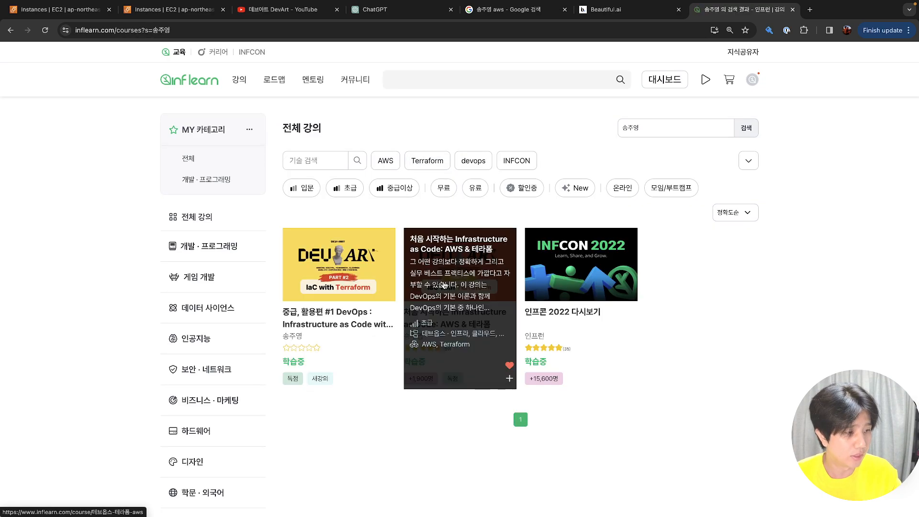
# Open and scroll through the INFCON 2022 course page
pyautogui.click(632, 287)
pyautogui.scroll(-5, 606, 287)
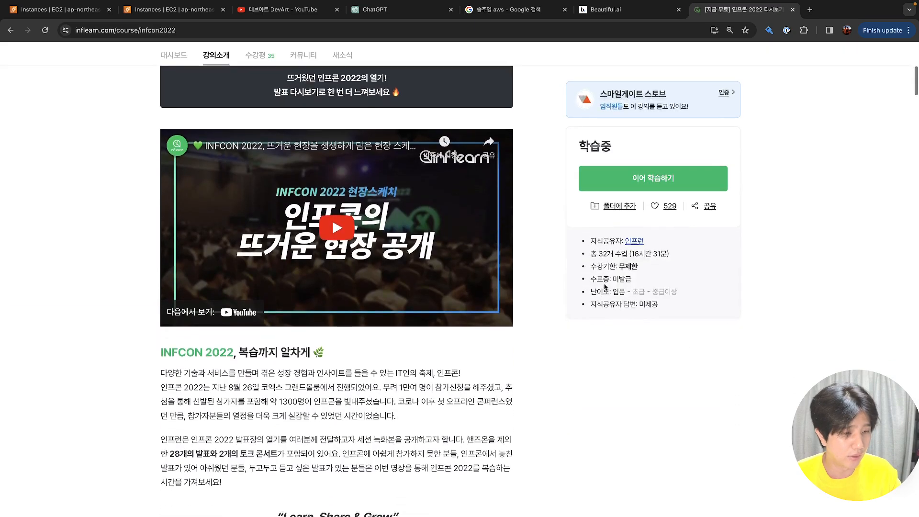
pyautogui.scroll(-15, 606, 287)
pyautogui.scroll(-5, 605, 287)
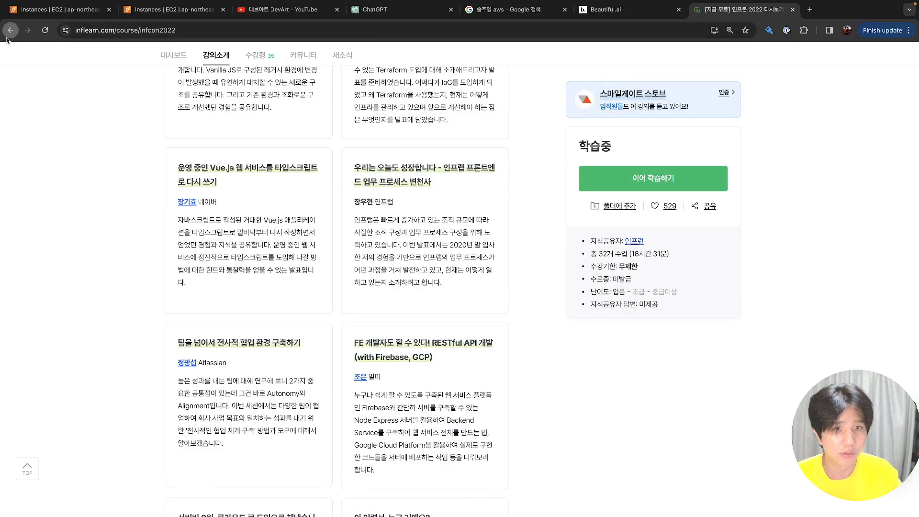
# Go back to the Inflearn home page, browse it, and return to the EC2 Instances tab
pyautogui.click(8, 36)
pyautogui.click(7, 36)
pyautogui.click(24, 35)
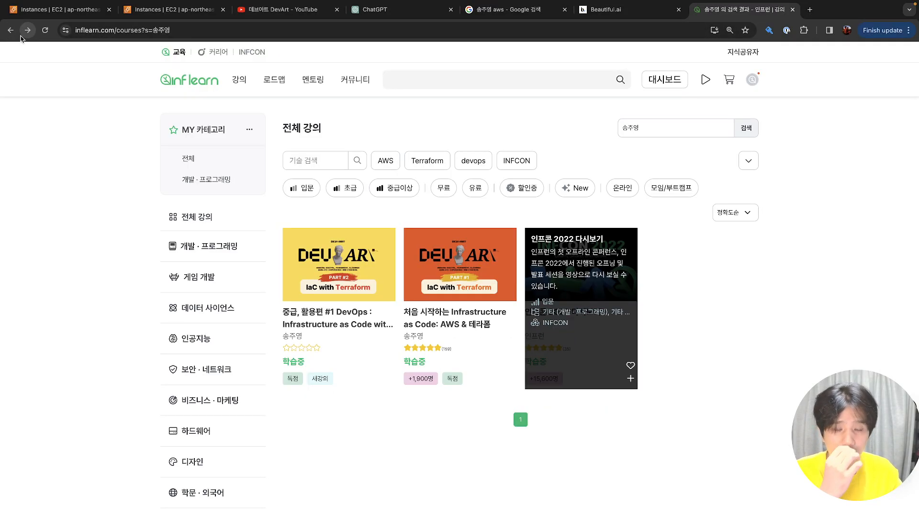
pyautogui.moveTo(329, 288)
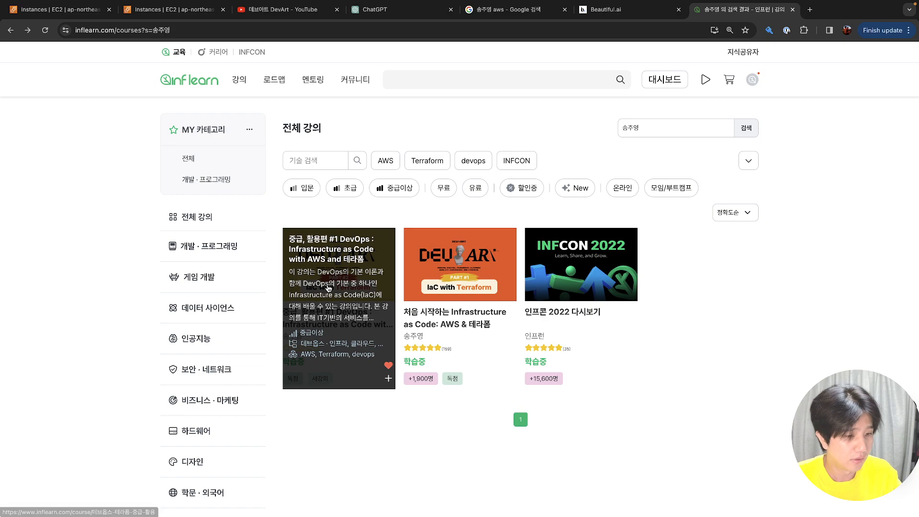
pyautogui.click(169, 86)
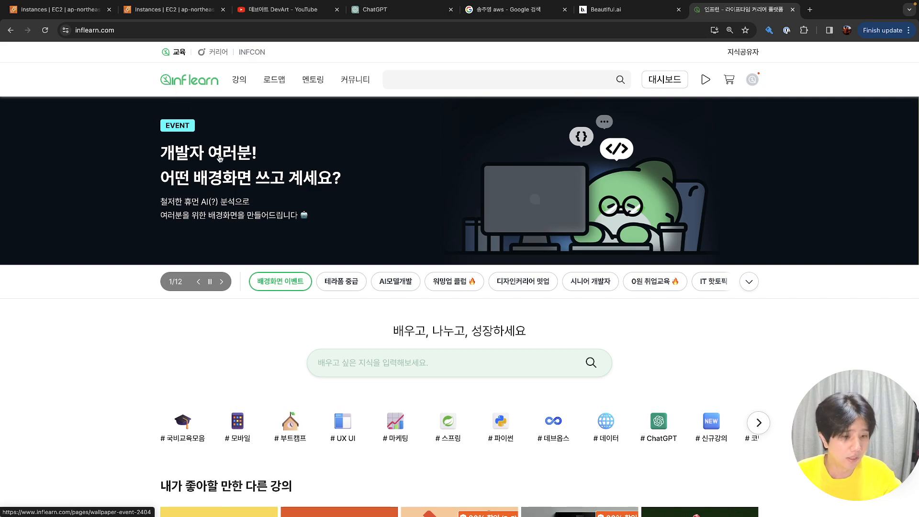
pyautogui.scroll(-7, 219, 156)
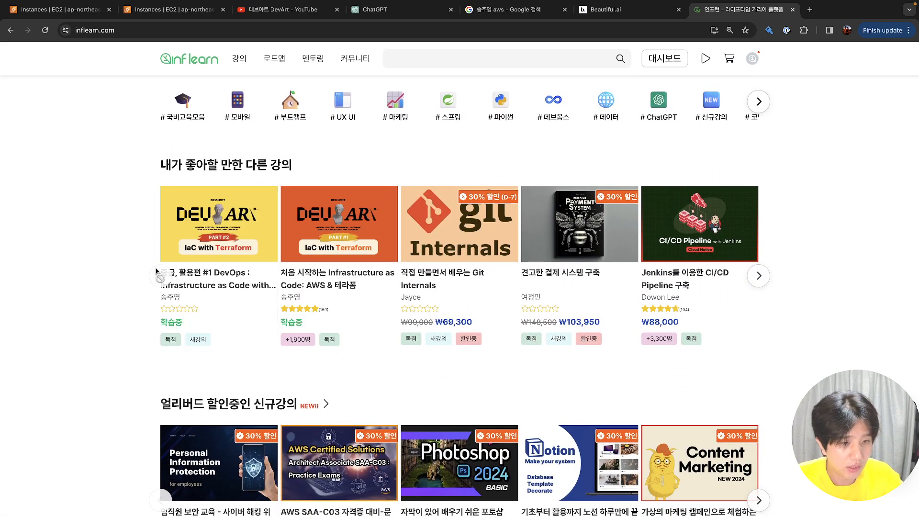
pyautogui.scroll(7, 128, 240)
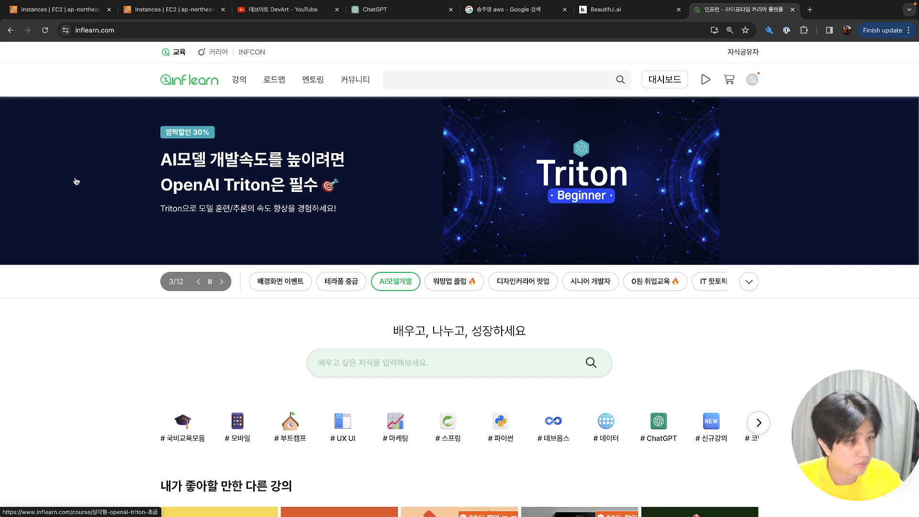
pyautogui.click(72, 11)
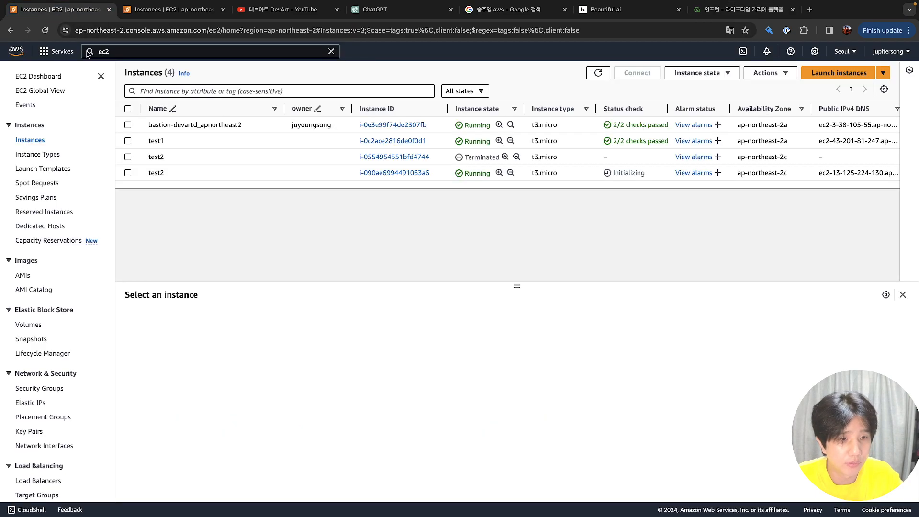